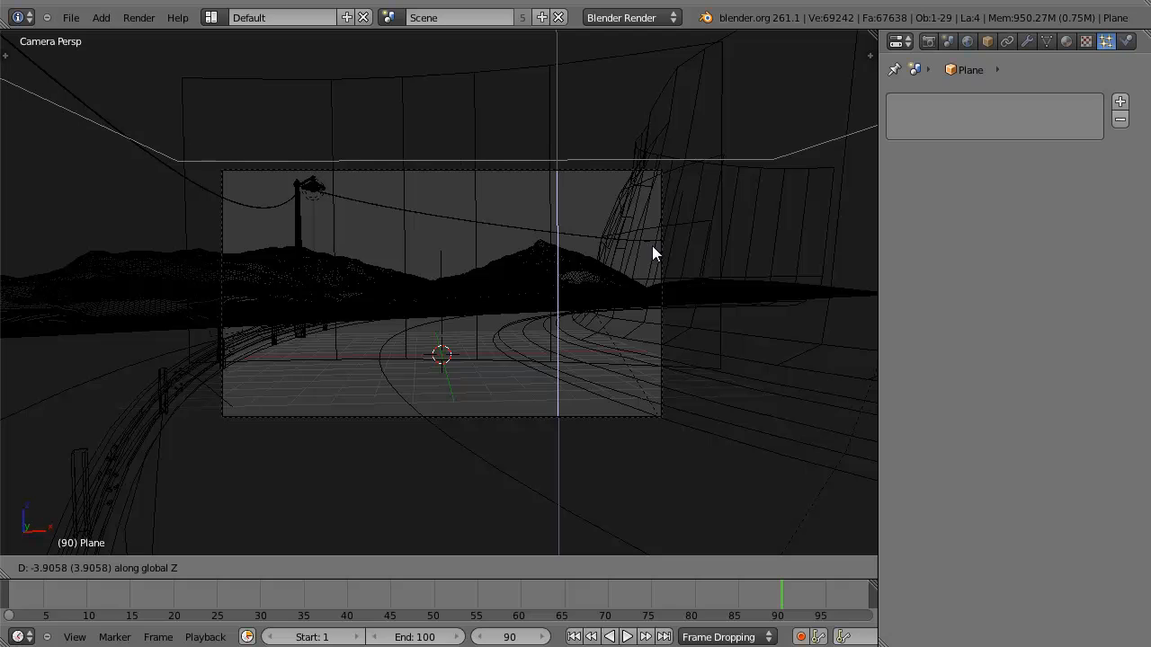
Lower the plane above the scene by about 3.9 units along the global Z axis.
left_click(652, 246)
scroll(506, 232, "up", 3)
scroll(507, 232, "down", 2)
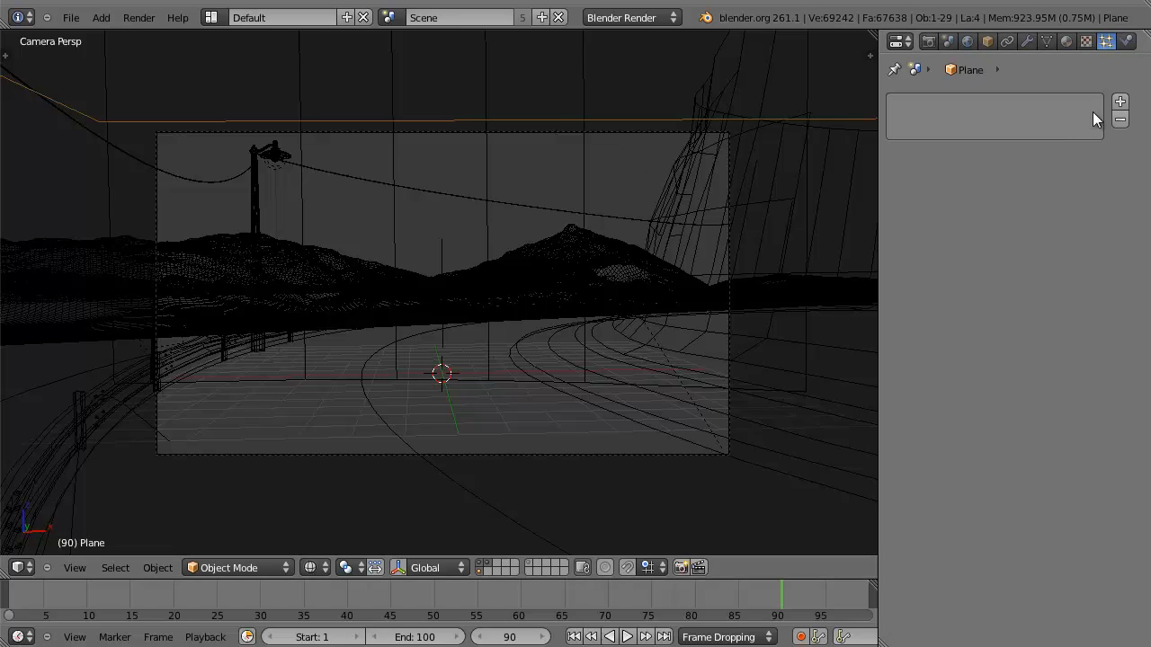
Add a particle system to the plane with 300000 particles and an emission end frame of 100.
left_click(1120, 102)
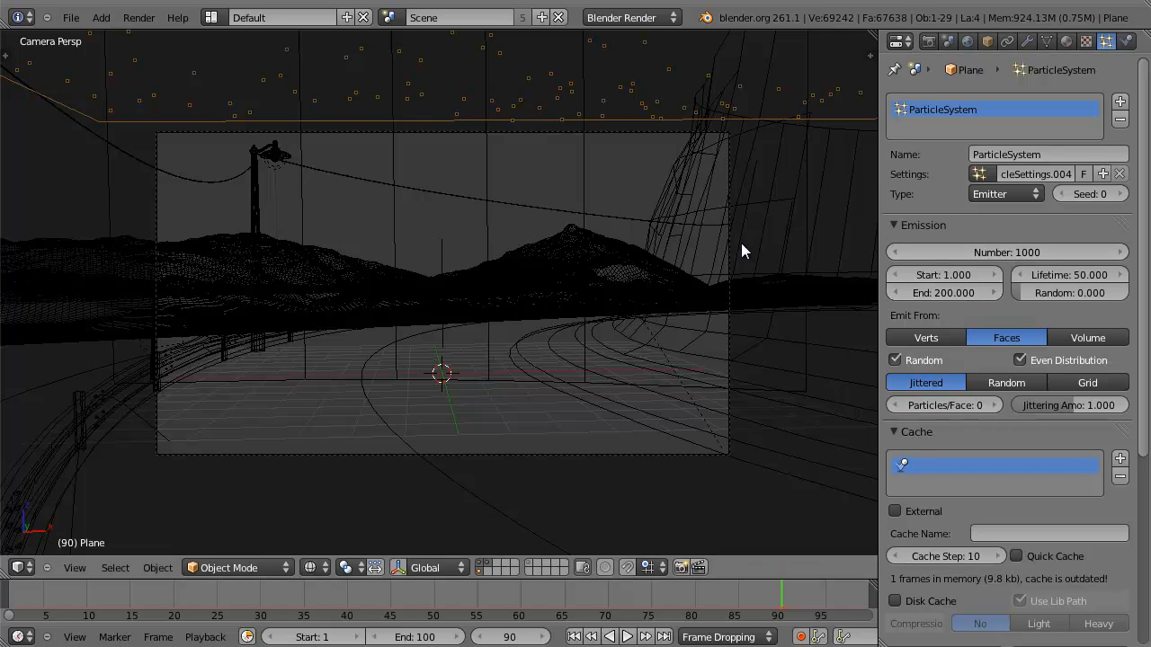
left_click(1006, 252)
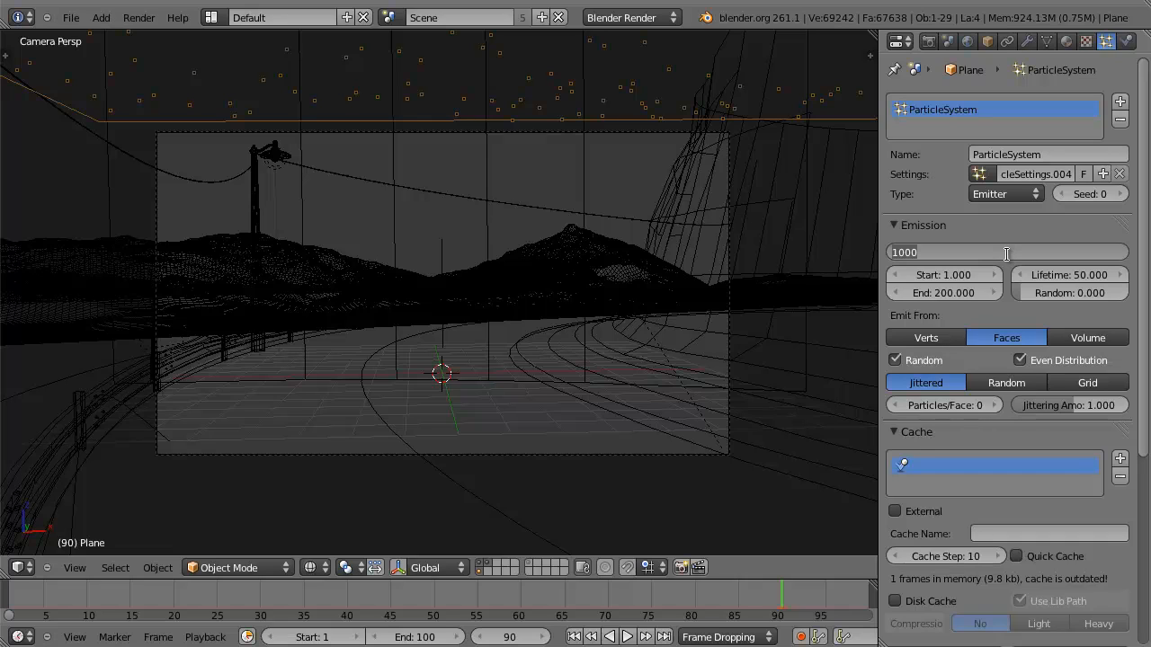
type("300000")
key("Return")
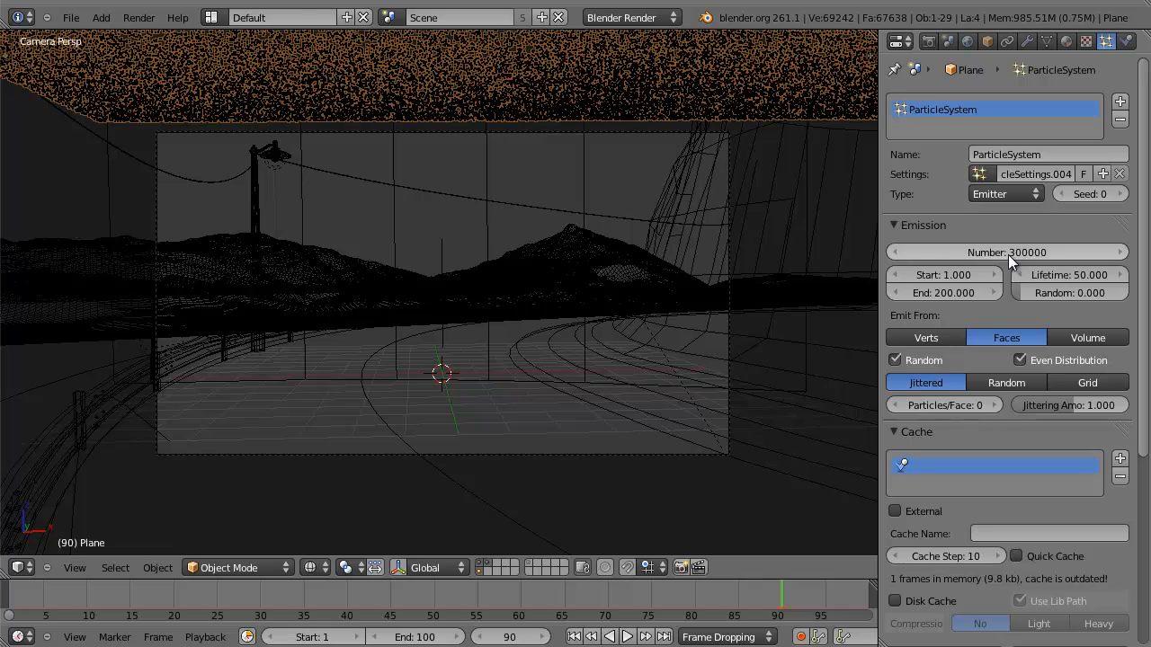
left_click(951, 296)
type("100")
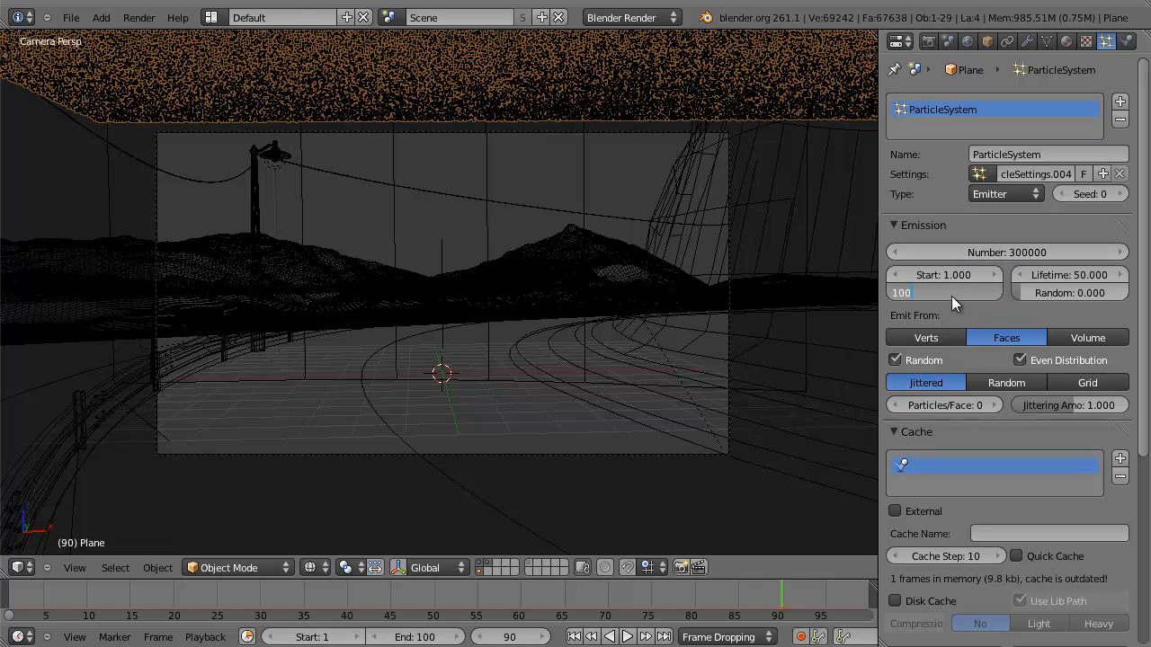
key("Return")
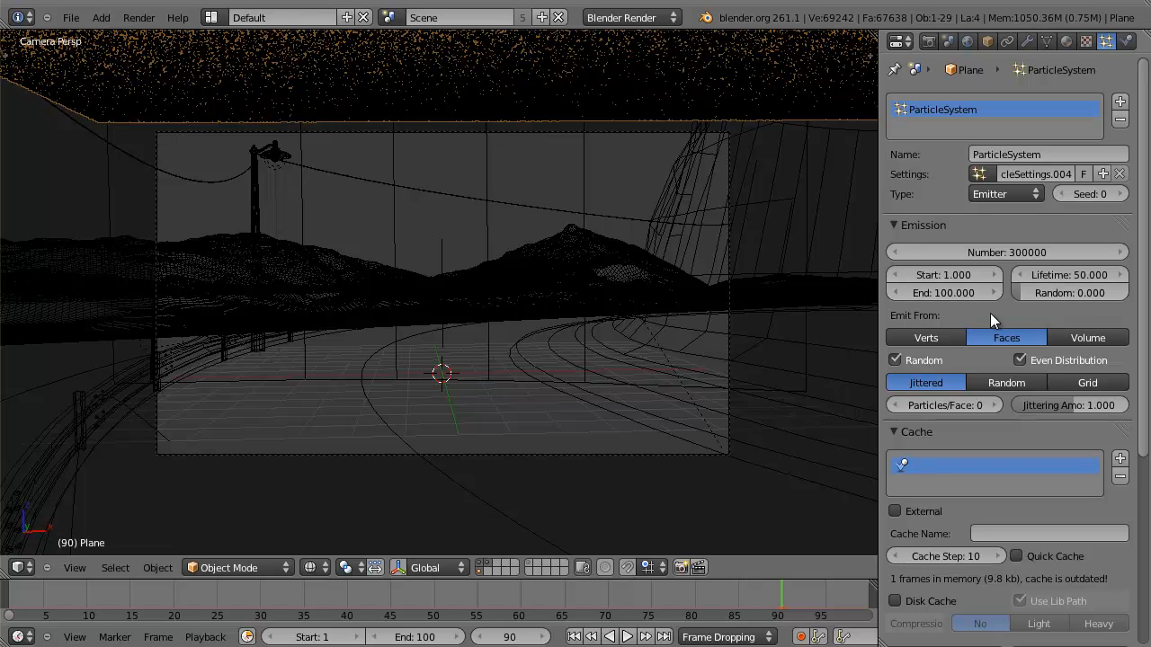
Set the particle system's emitter geometry normal velocity to -5.
scroll(1022, 277, "down", 4)
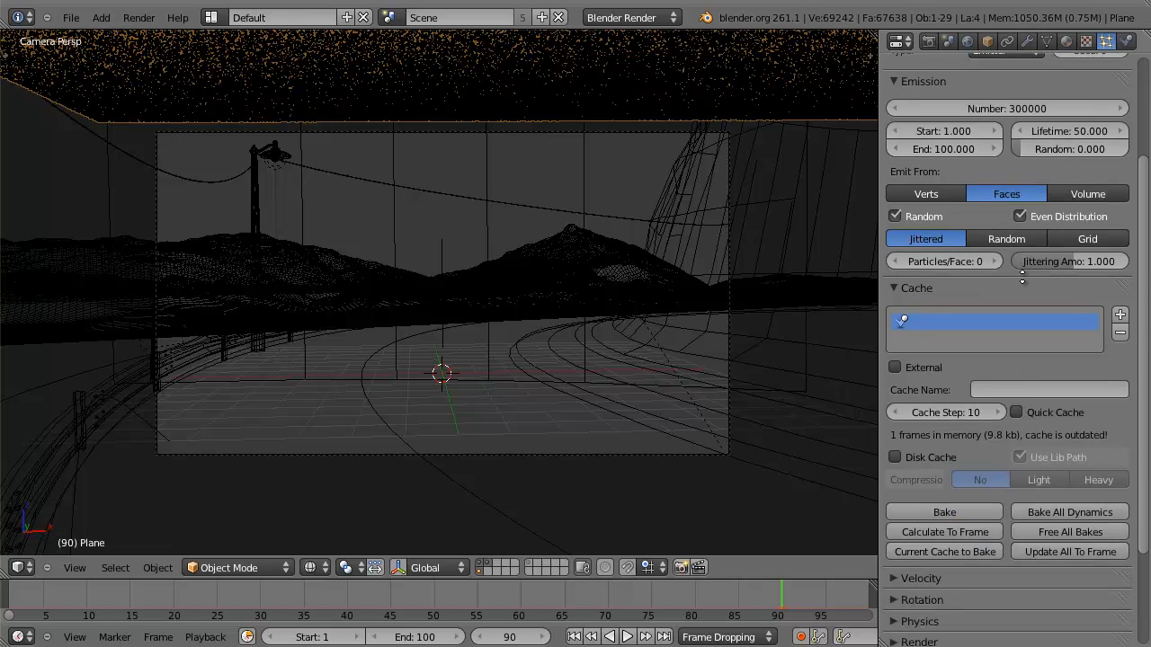
scroll(969, 189, "up", 2)
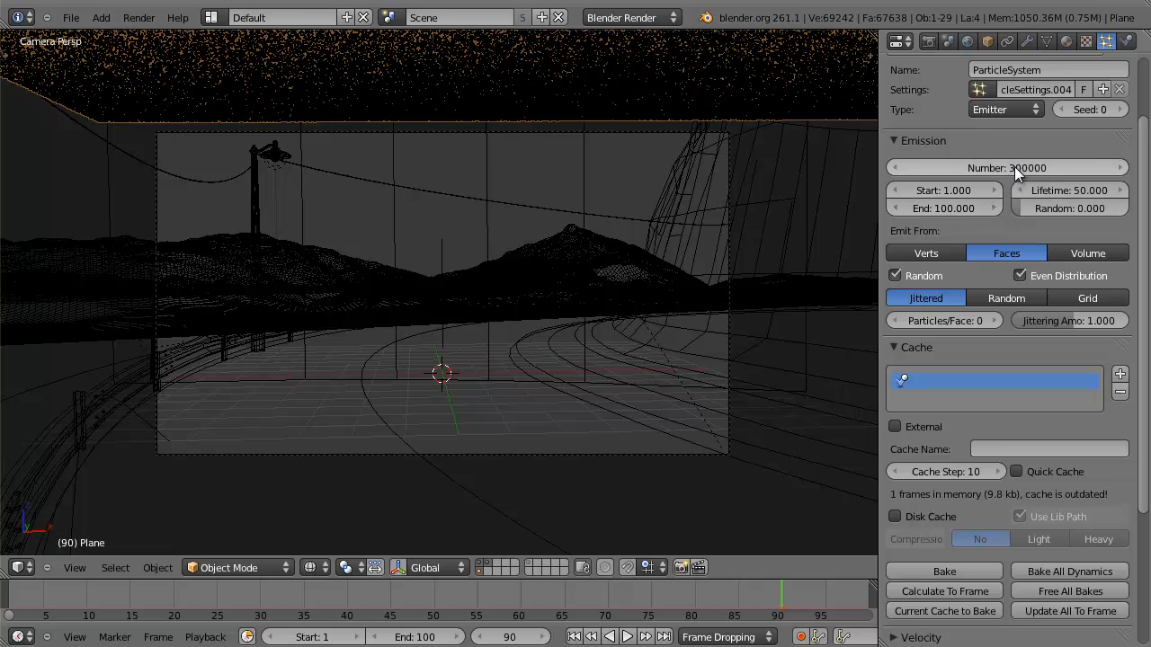
middle_click_drag(1013, 516, 1013, 378)
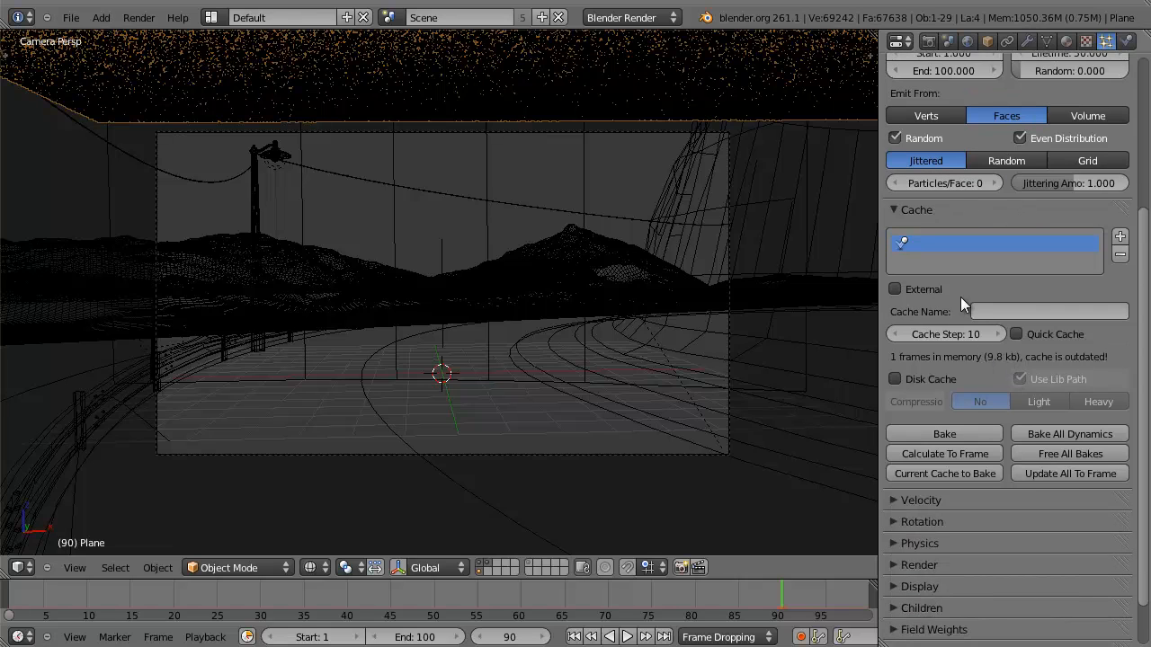
left_click(894, 210)
left_click(894, 231)
scroll(967, 353, "up", 2)
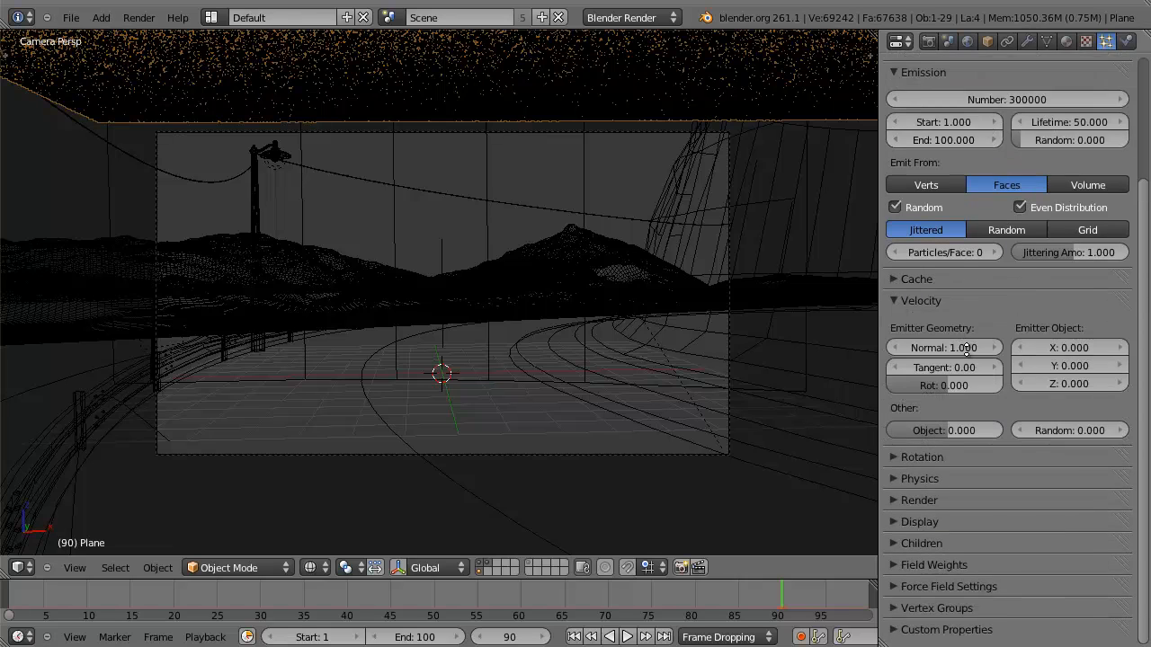
scroll(966, 352, "up", 1)
left_click(945, 383)
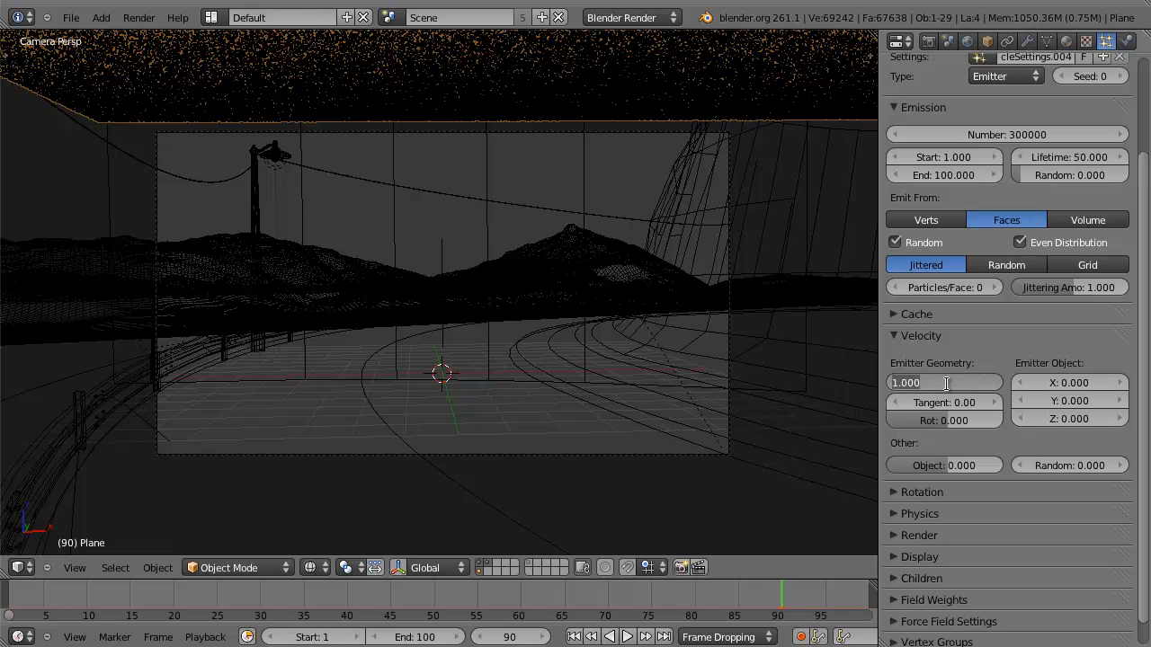
key("BackSpace")
type("-5")
key("Return")
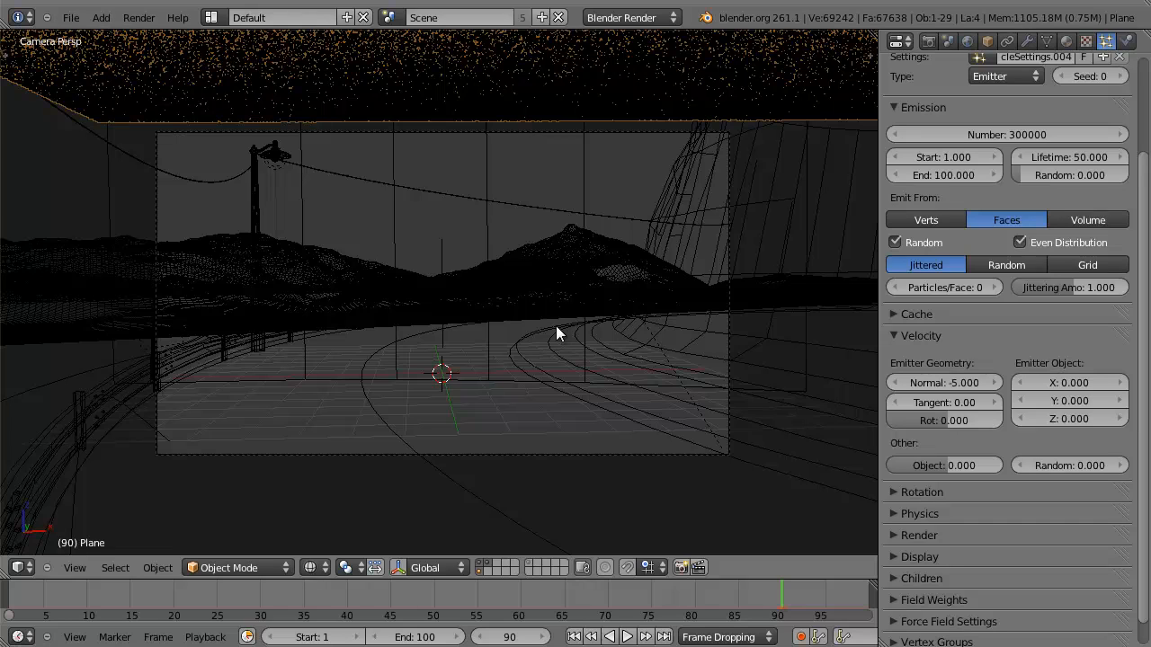
Set the particle system's random velocity to 0.5 and collapse the velocity settings.
left_click(1065, 460)
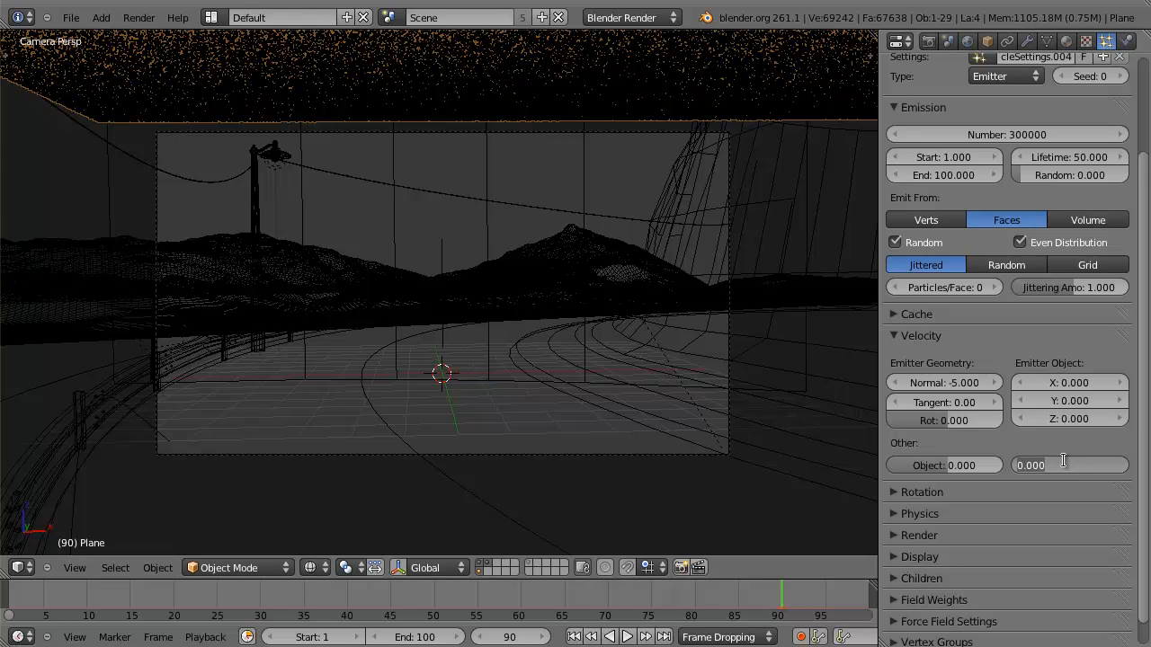
key("BackSpace")
type(".5")
key("Return")
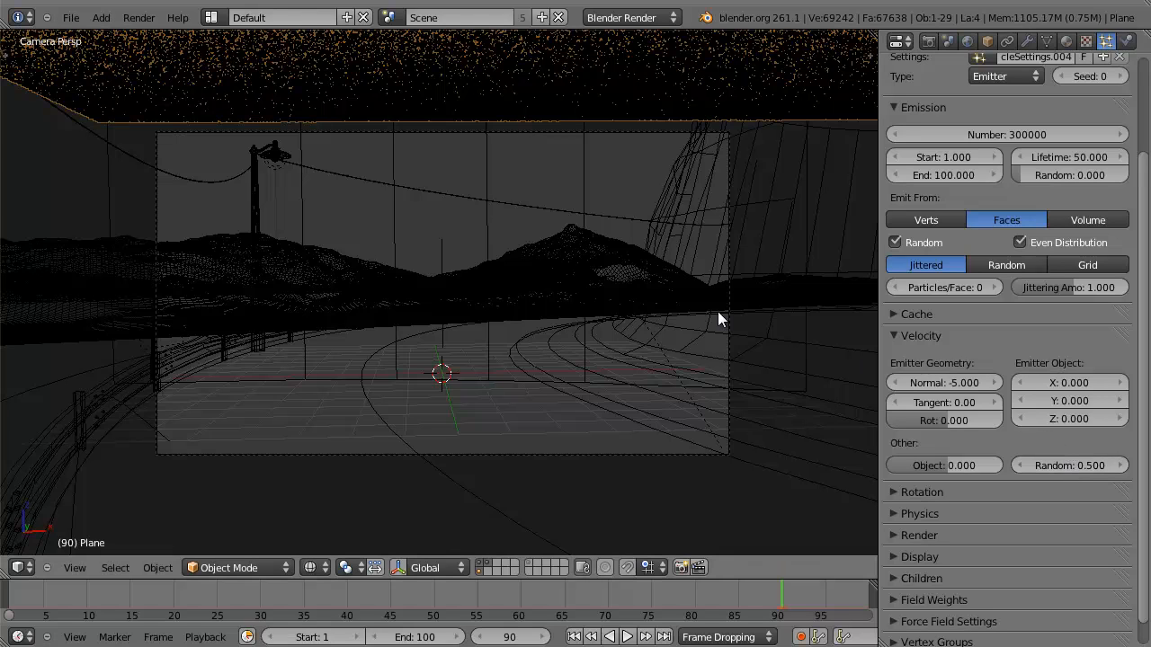
left_click(894, 336)
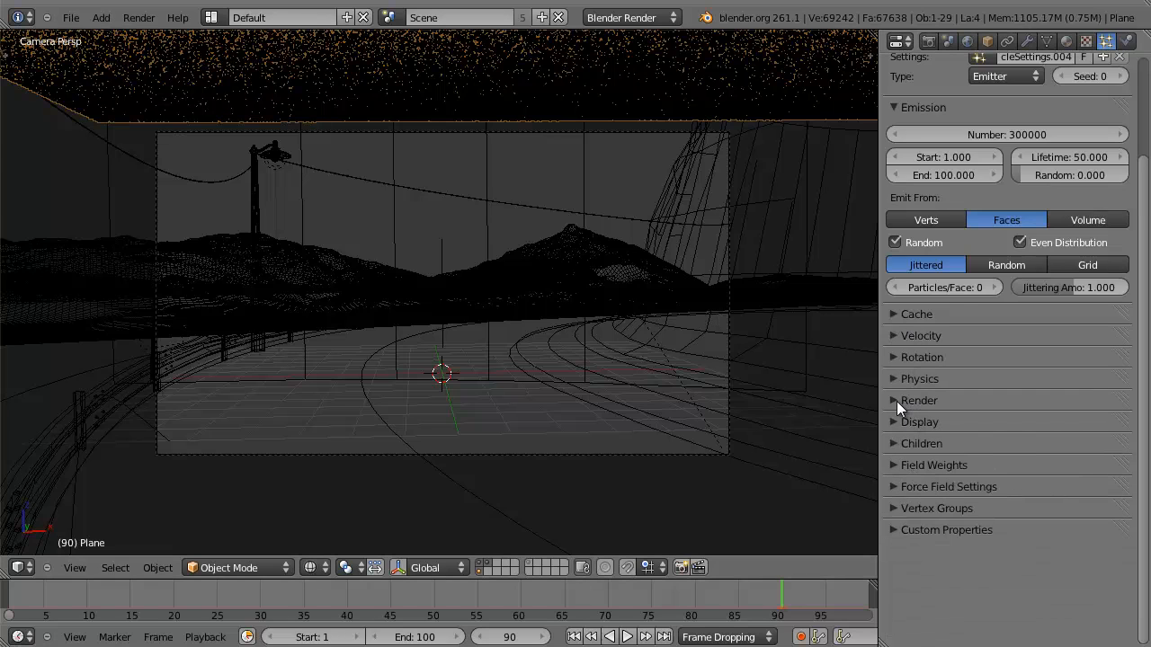
Turn off rendering of the emitter and set the particles to render as Line.
left_click(896, 401)
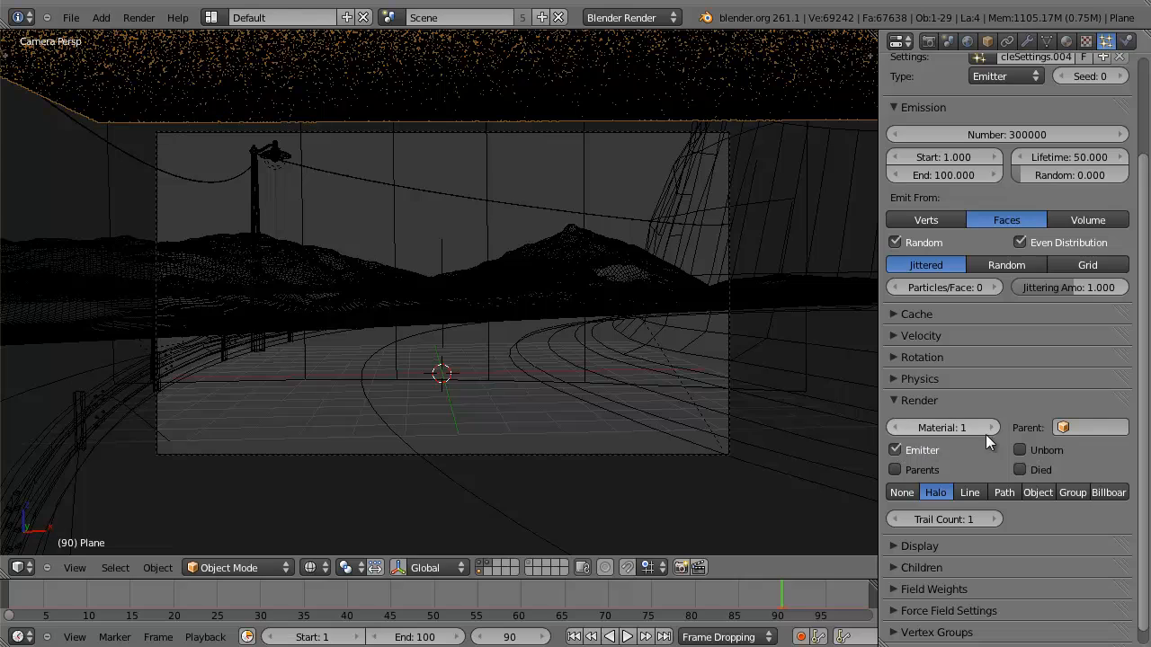
left_click(895, 449)
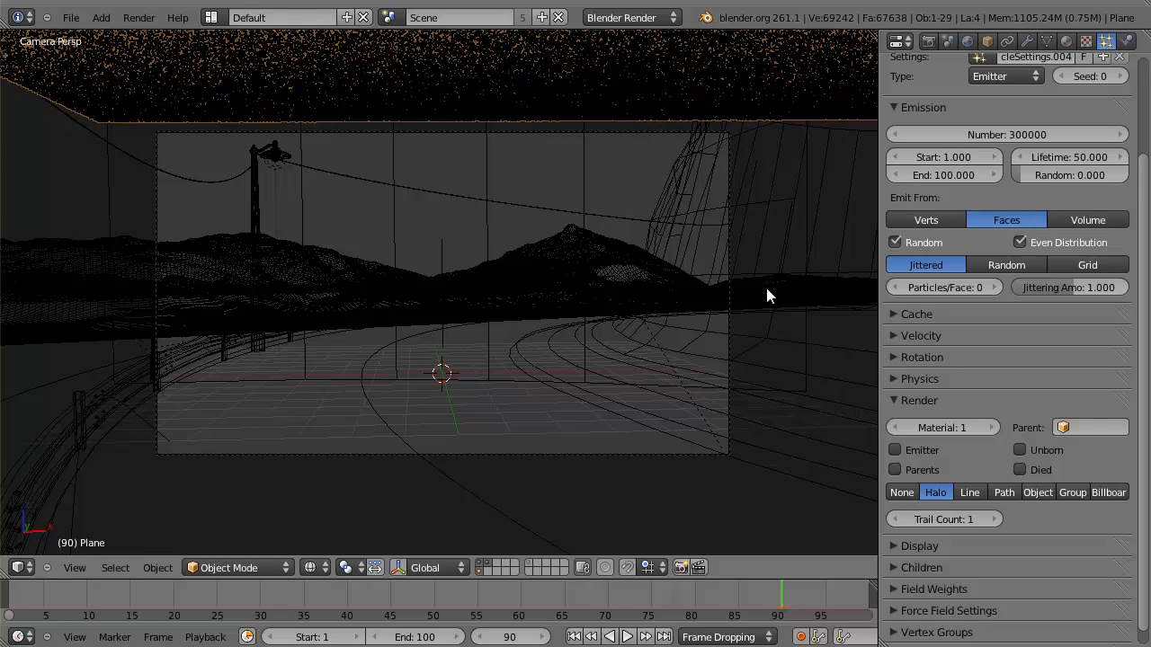
left_click(970, 492)
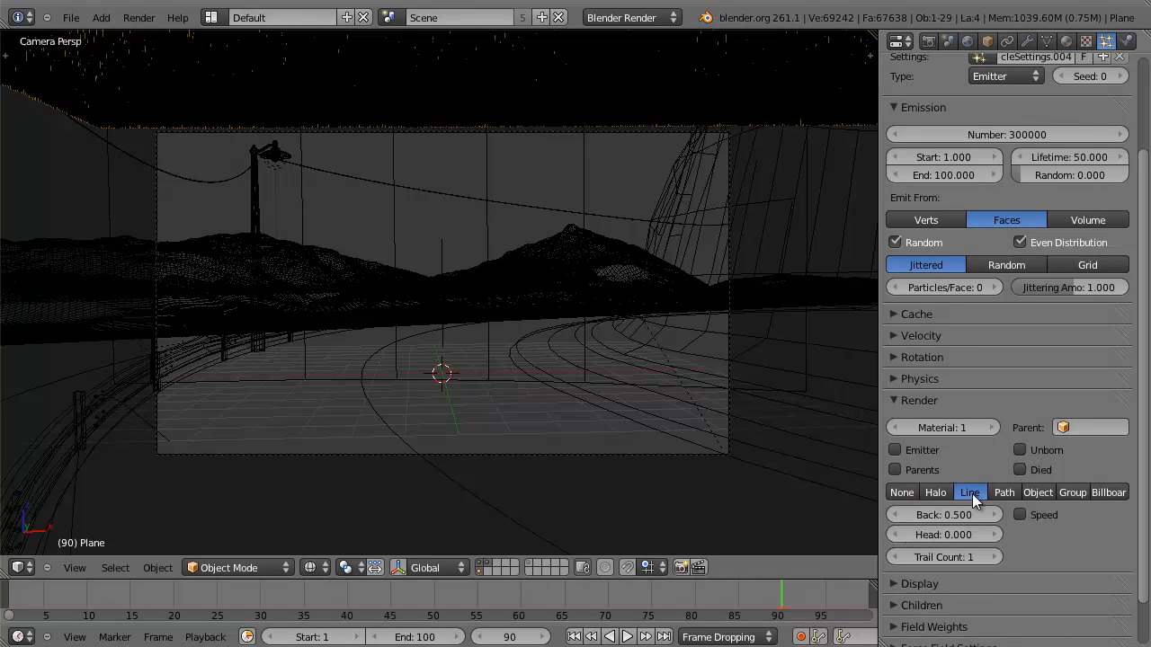
Play the animation to preview the falling line particles in the camera view, stopping at about frame 29.
key("alt+a")
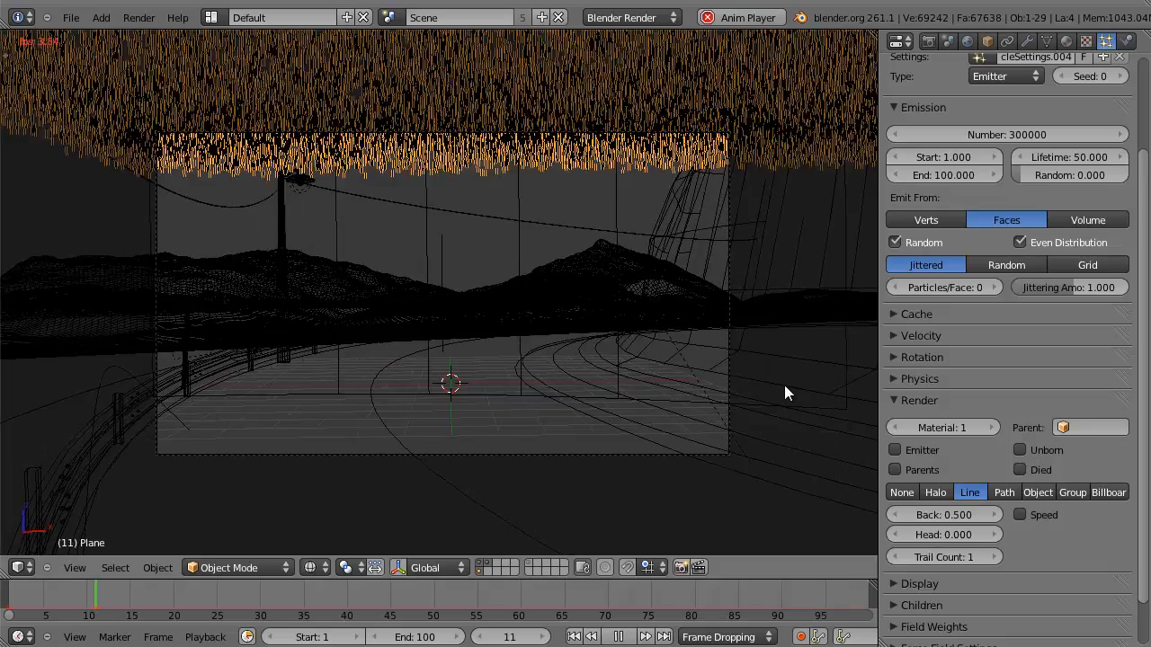
key("alt+a")
scroll(518, 351, "up", 2)
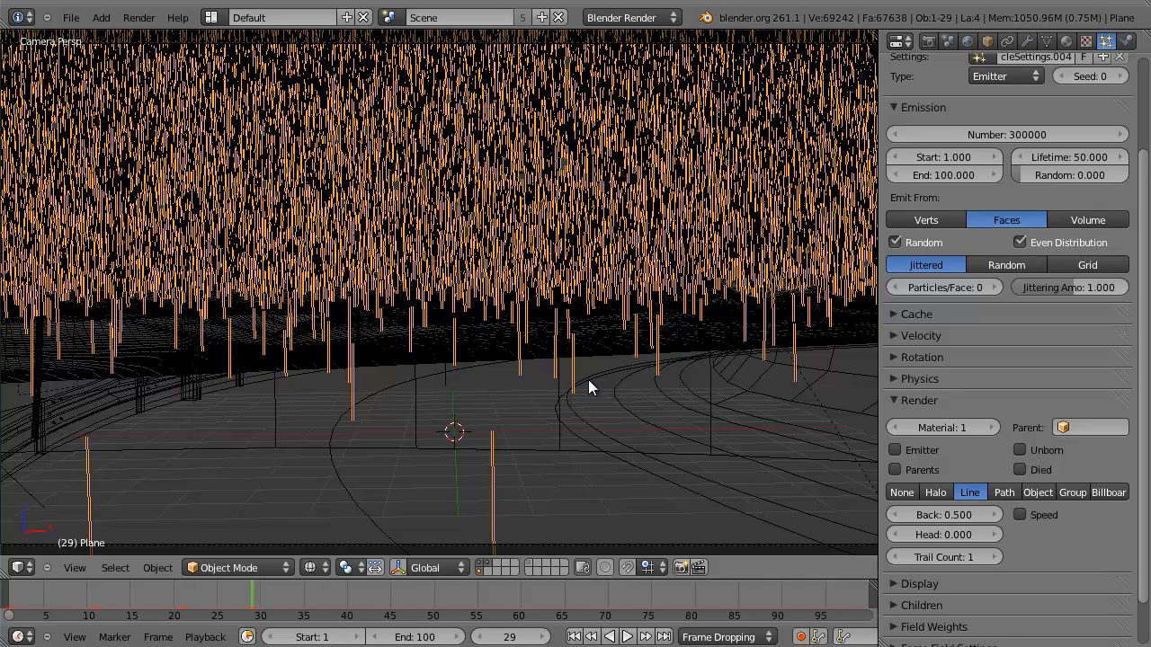
Set the Back length of the line particles to 0.1.
left_click(944, 515)
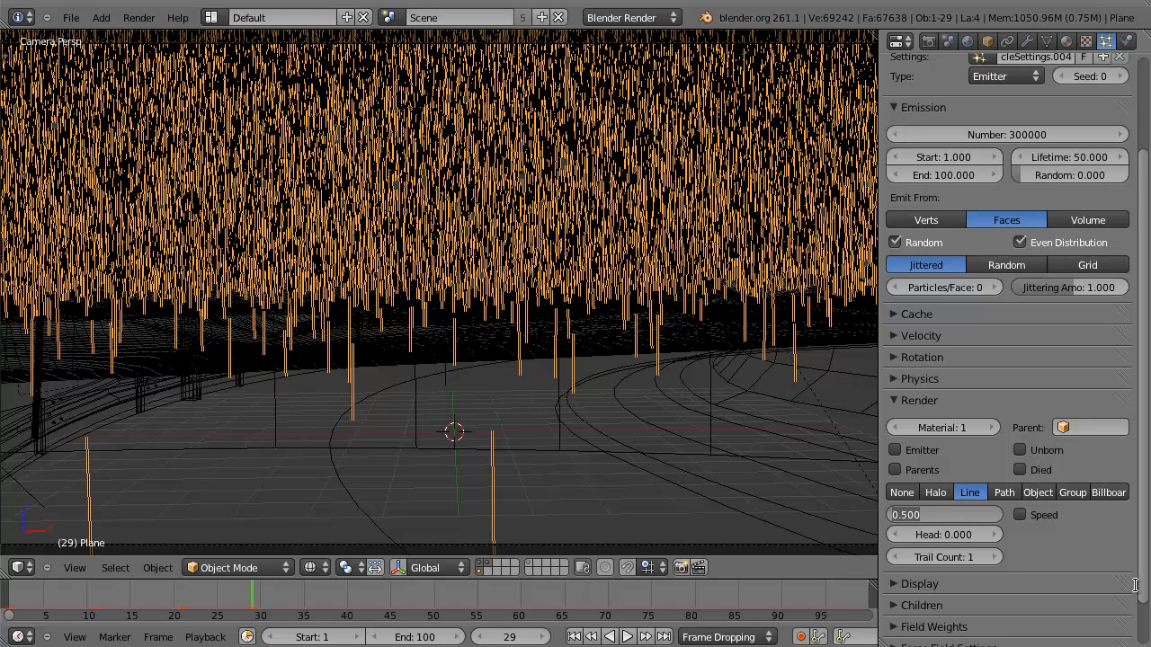
type("0.1")
key("Return")
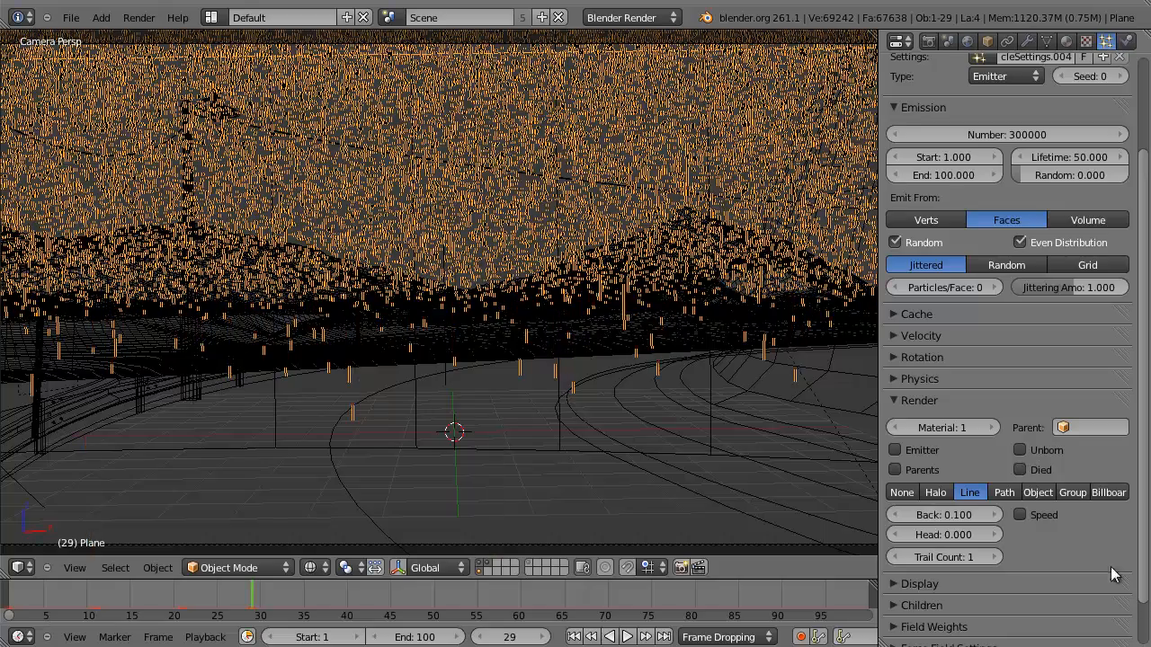
Deselect everything and switch the viewport to solid shading to inspect the particles within the camera frame.
scroll(506, 276, "down", 2)
key("a")
scroll(504, 270, "up", 3)
middle_click_drag(427, 217, 526, 360, "shift")
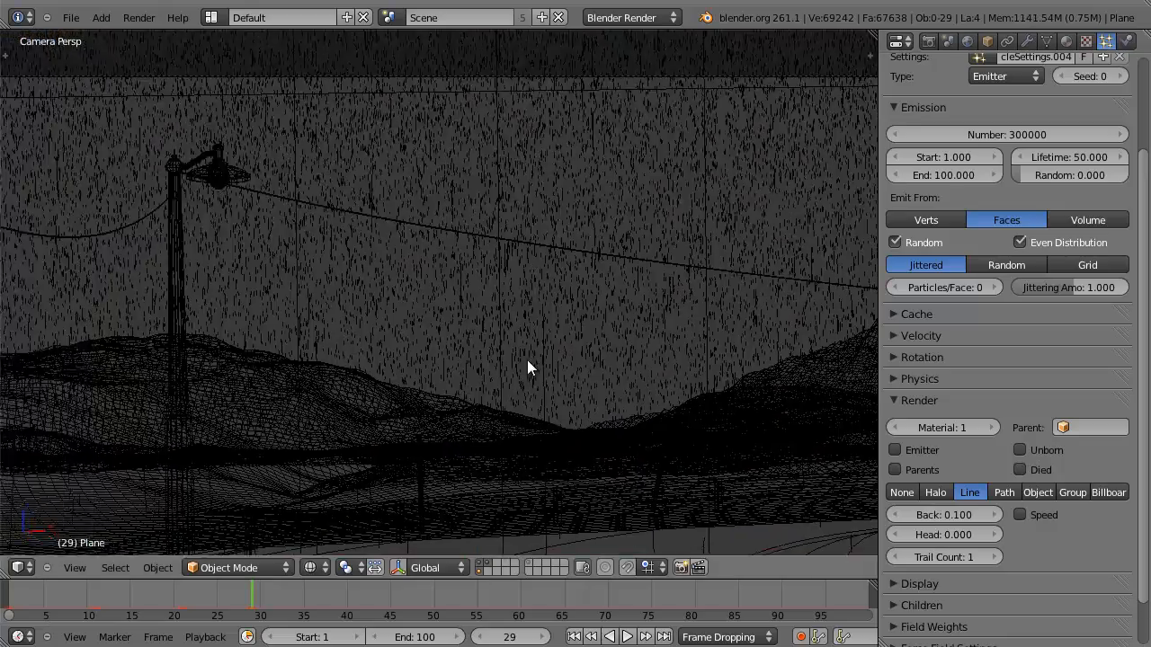
key("z")
scroll(434, 282, "up", 2)
scroll(474, 303, "down", 5)
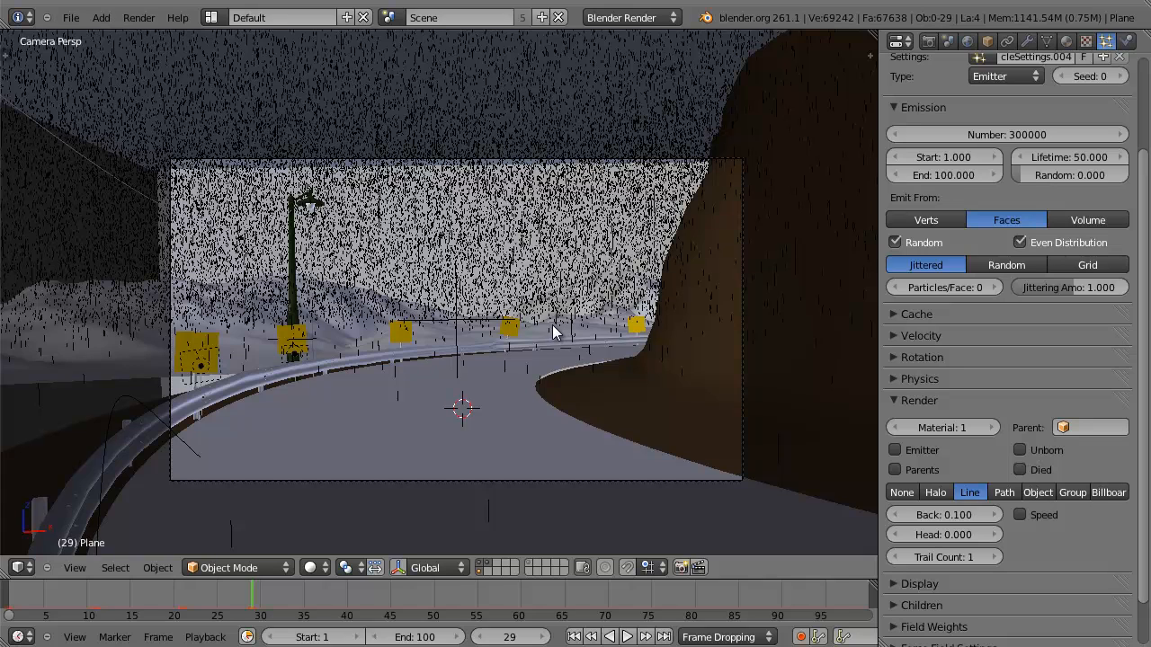
Look through the particle system's remaining settings, including Display, Children, Field Weights, Force Field Settings, Vertex Groups, Custom Properties and Render.
left_click(901, 402)
left_click(897, 420)
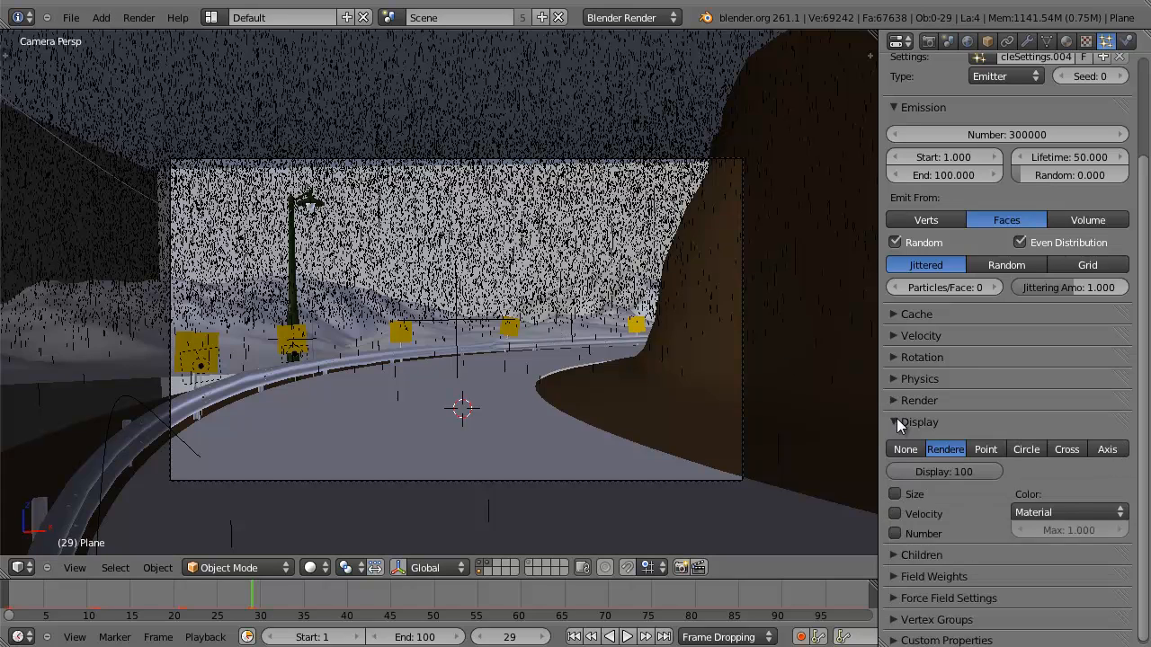
left_click(896, 420)
left_click(901, 444)
left_click(901, 444)
left_click(898, 423)
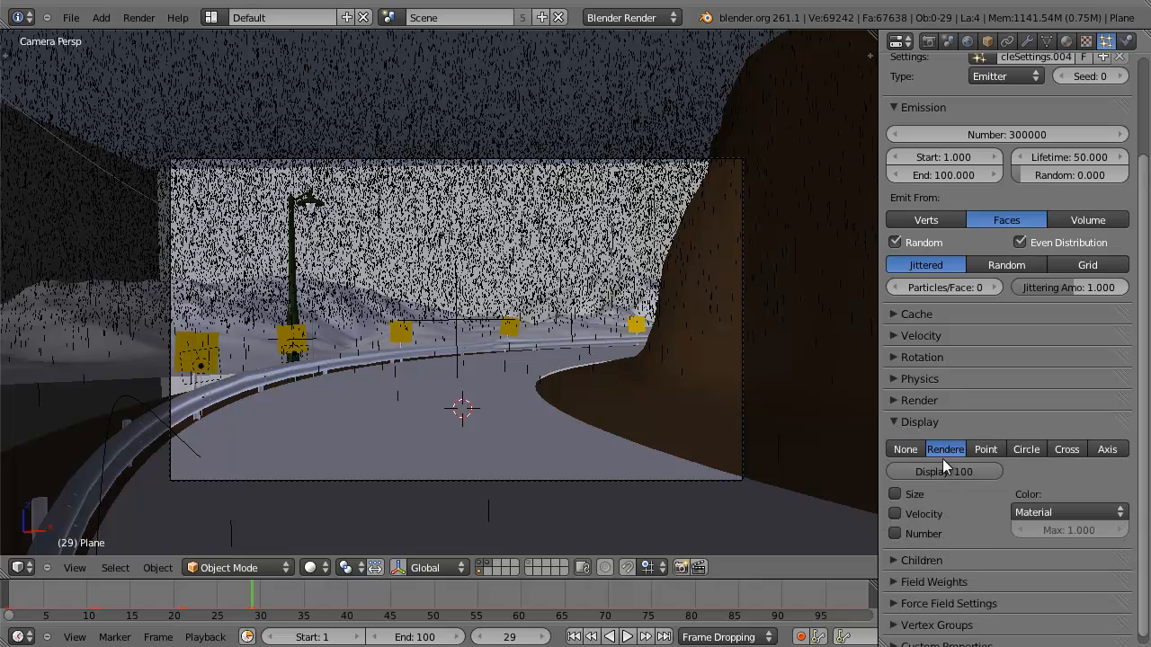
key("Return")
left_click(899, 426)
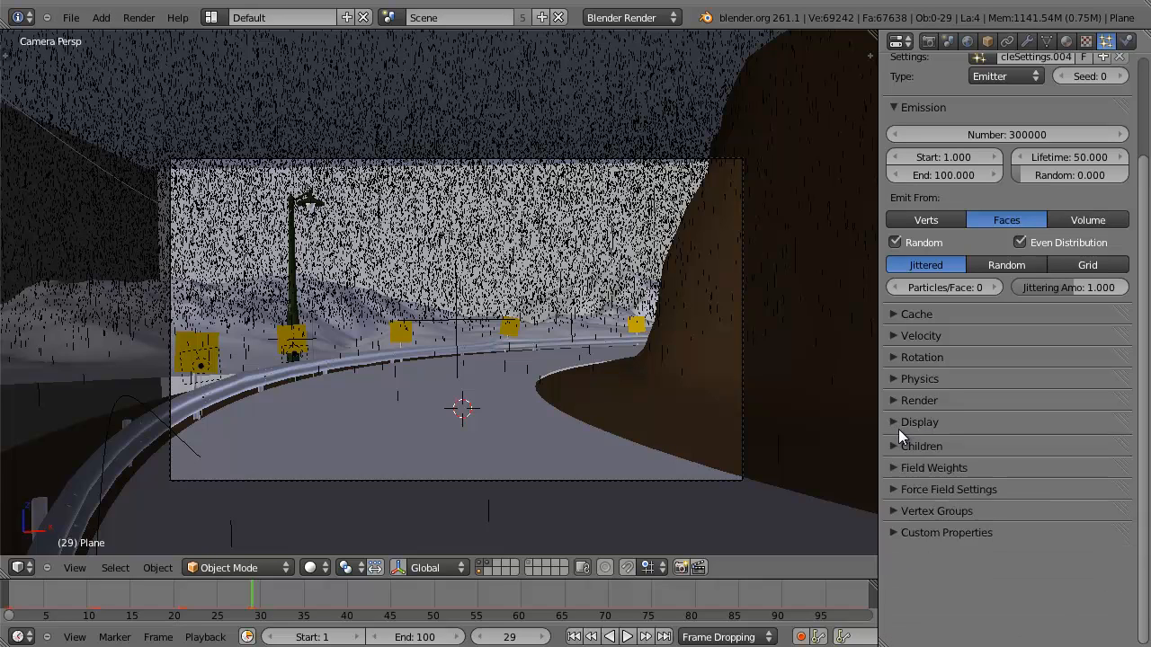
left_click(899, 426)
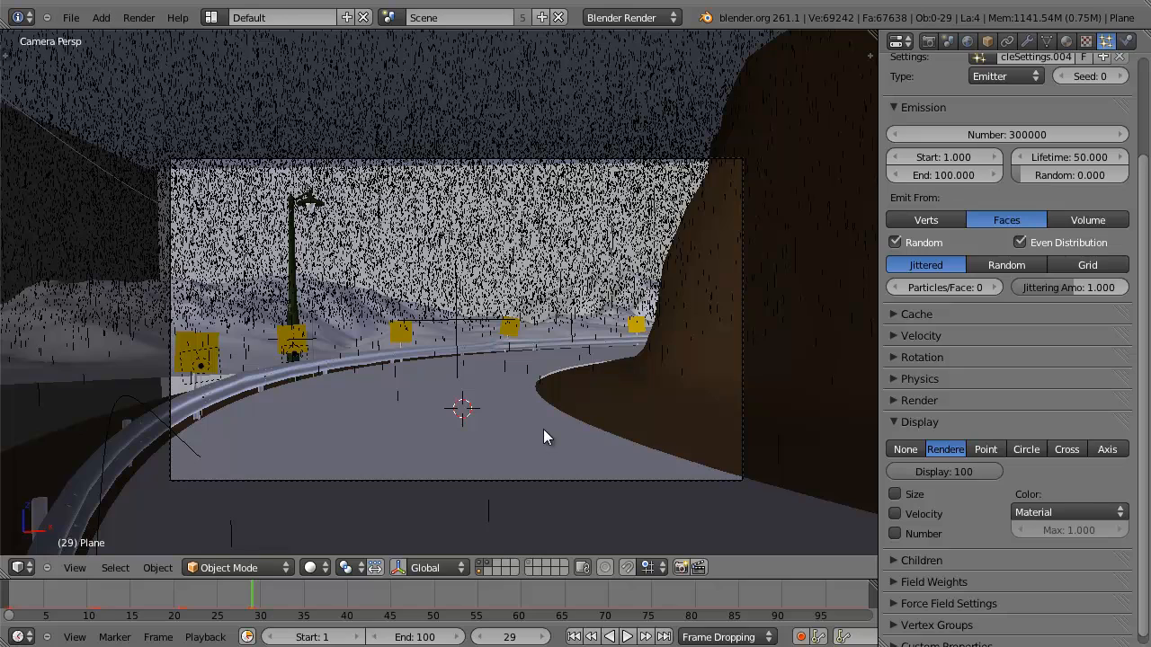
left_click(896, 424)
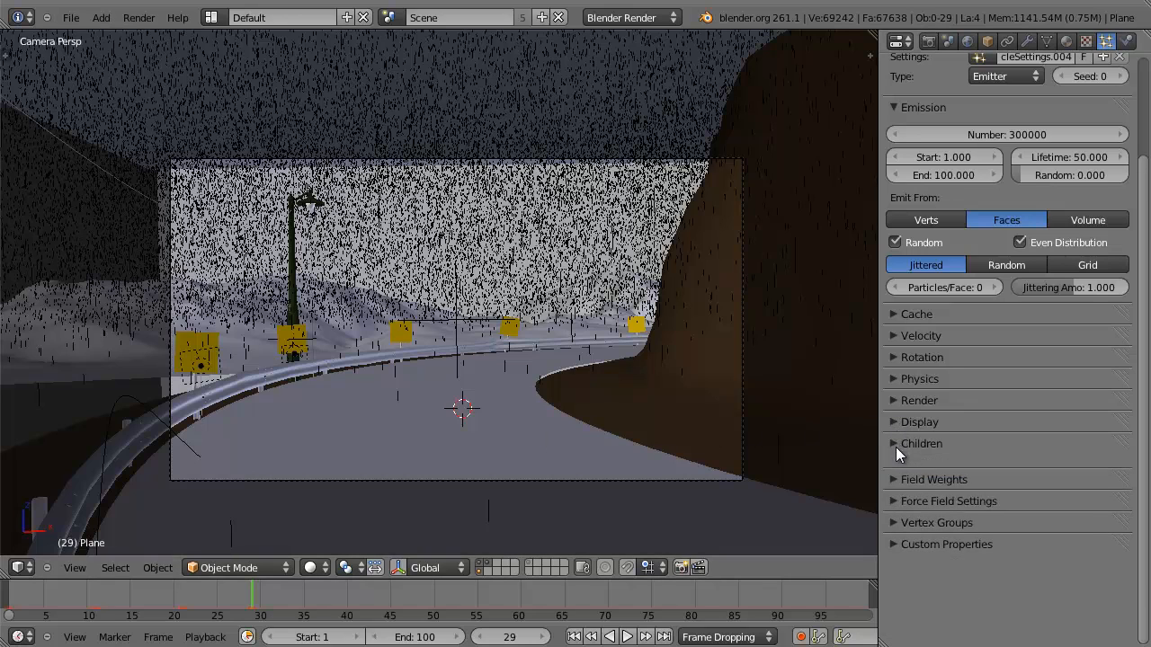
left_click(896, 463)
left_click(895, 467)
left_click(896, 485)
left_click(897, 486)
left_click(898, 508)
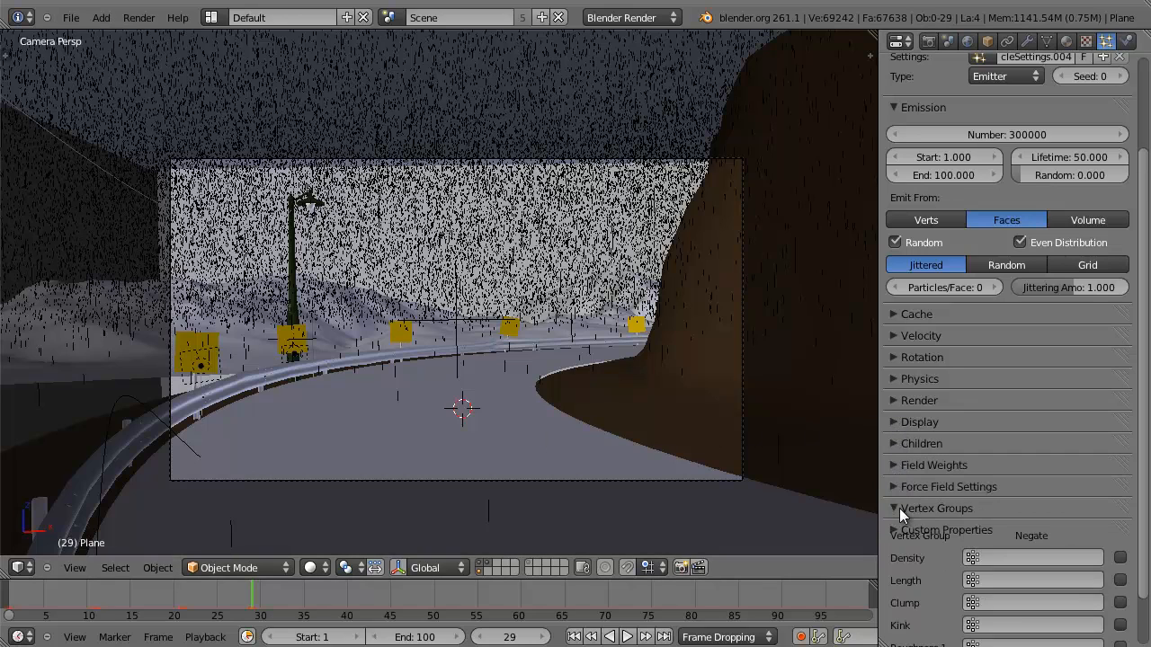
left_click(900, 509)
left_click(900, 530)
left_click(901, 530)
left_click(901, 397)
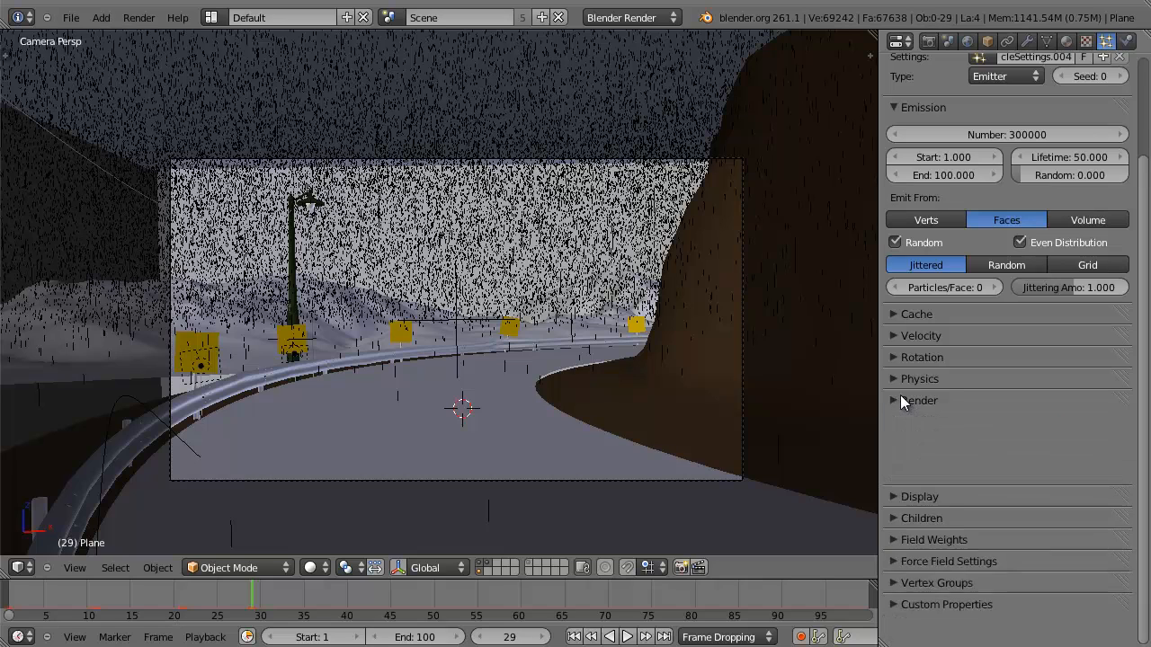
left_click(900, 395)
scroll(989, 430, "up", 4)
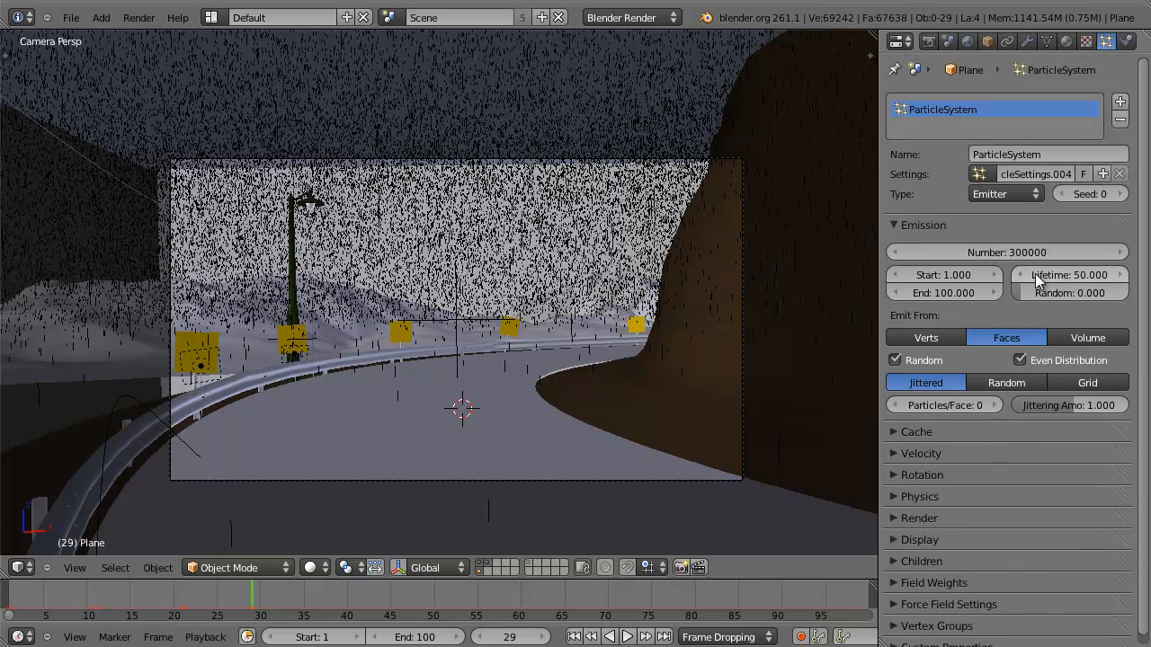
Select the road plane and toggle its collision physics off and back on.
right_click(530, 387)
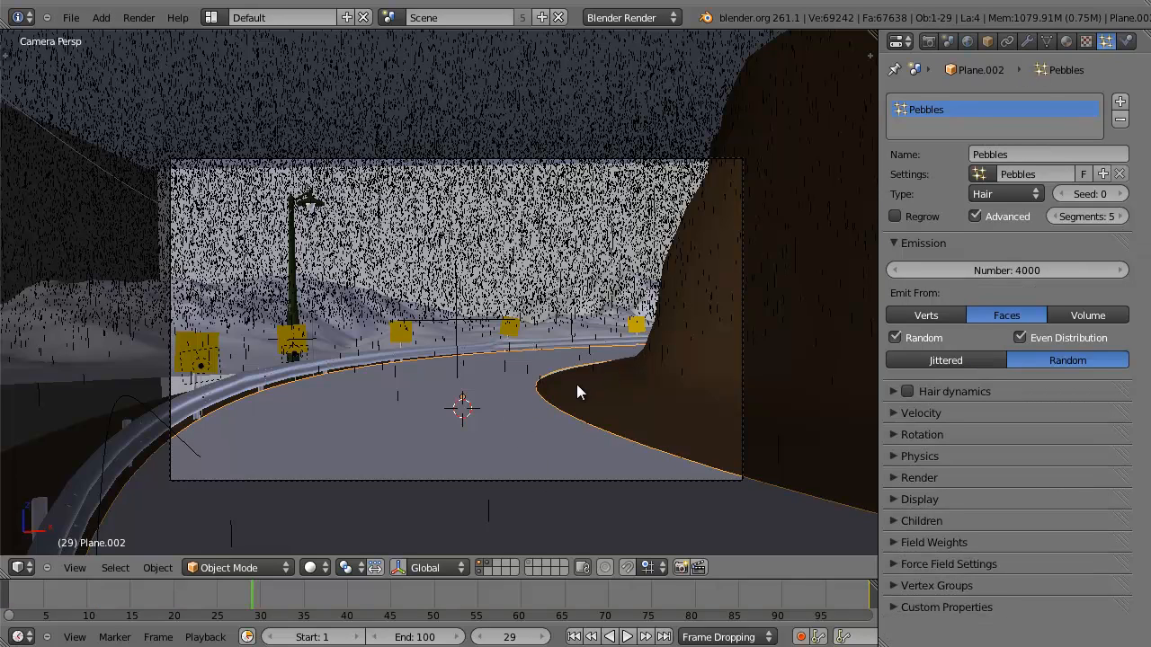
left_click(1126, 41)
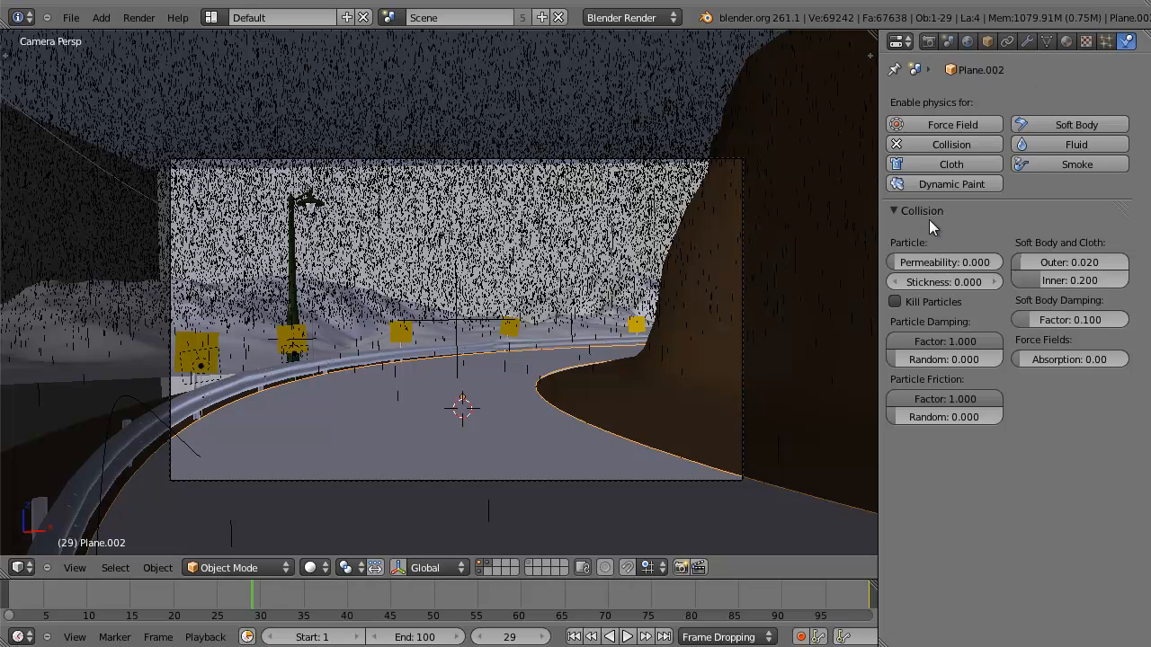
left_click(932, 146)
left_click(923, 146)
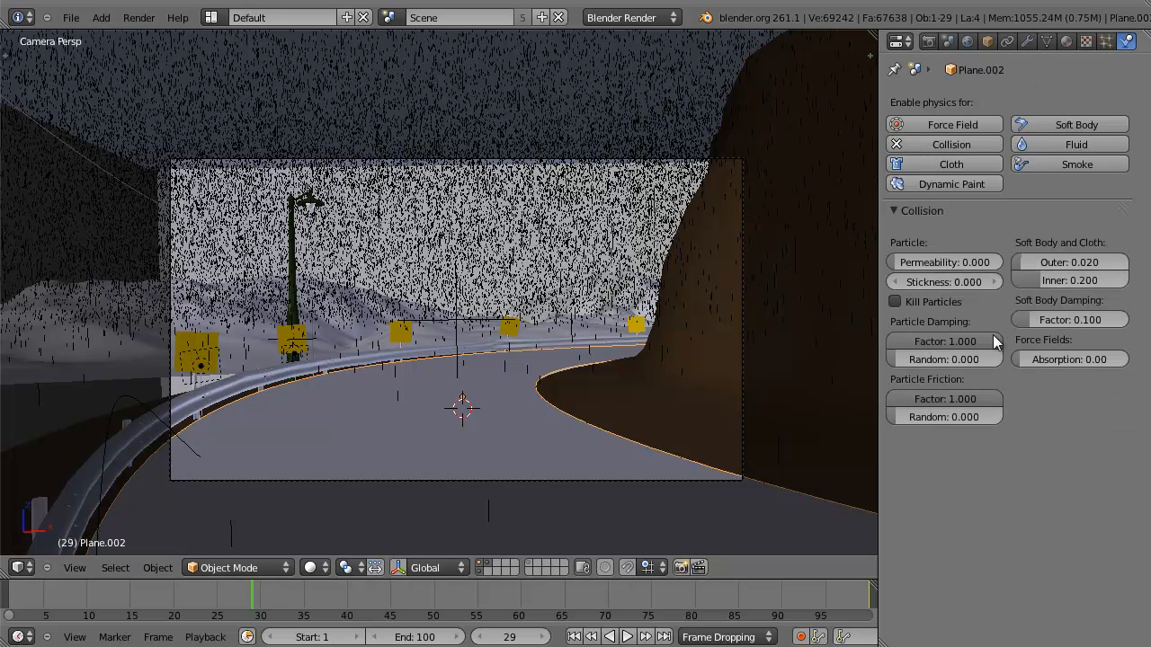
Turn on Kill Particles in the road plane's collision settings and switch it off again.
left_click(914, 303)
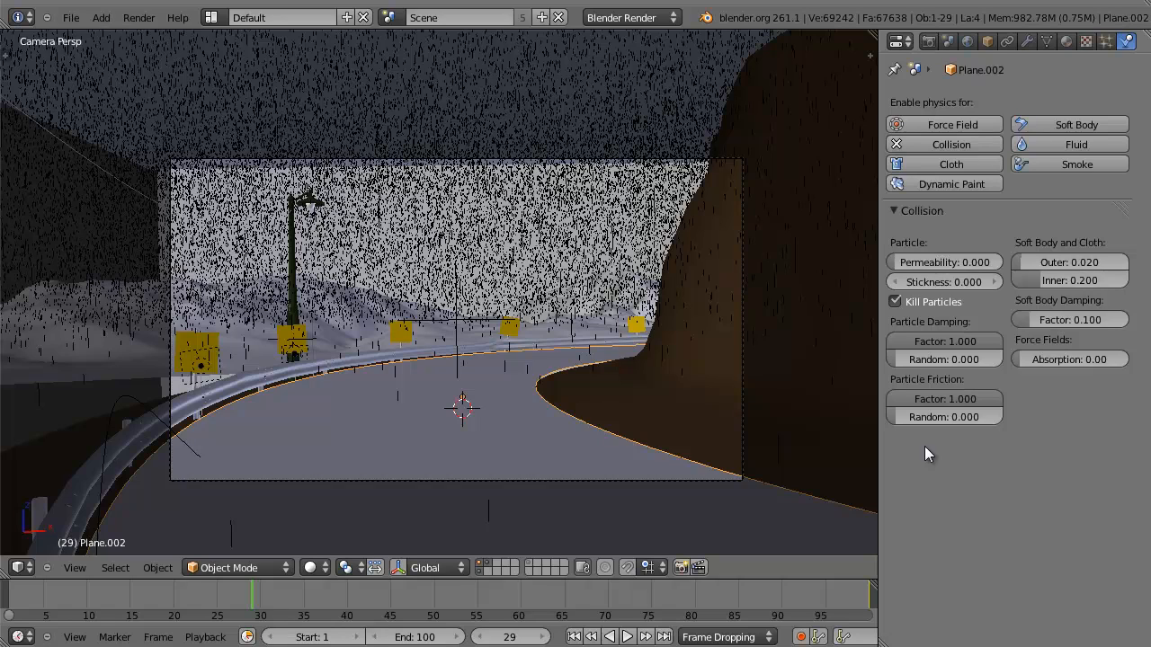
left_click(899, 301)
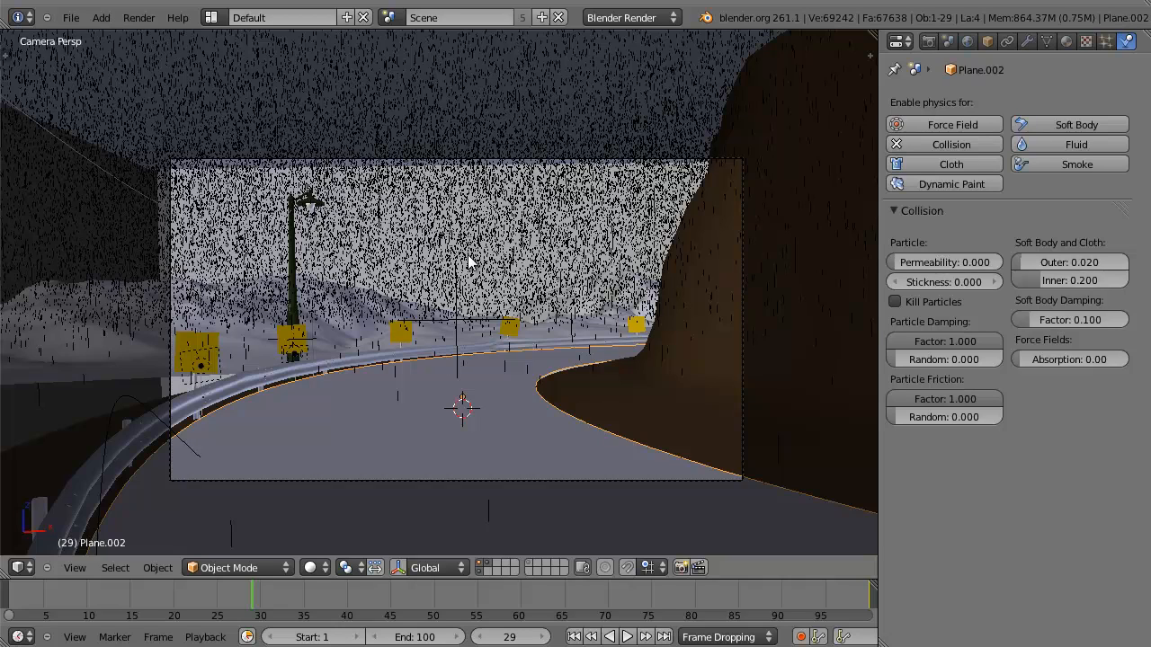
Select the rain emitter plane and advance the animation in front view to examine how the particles approach the road.
right_click(259, 101)
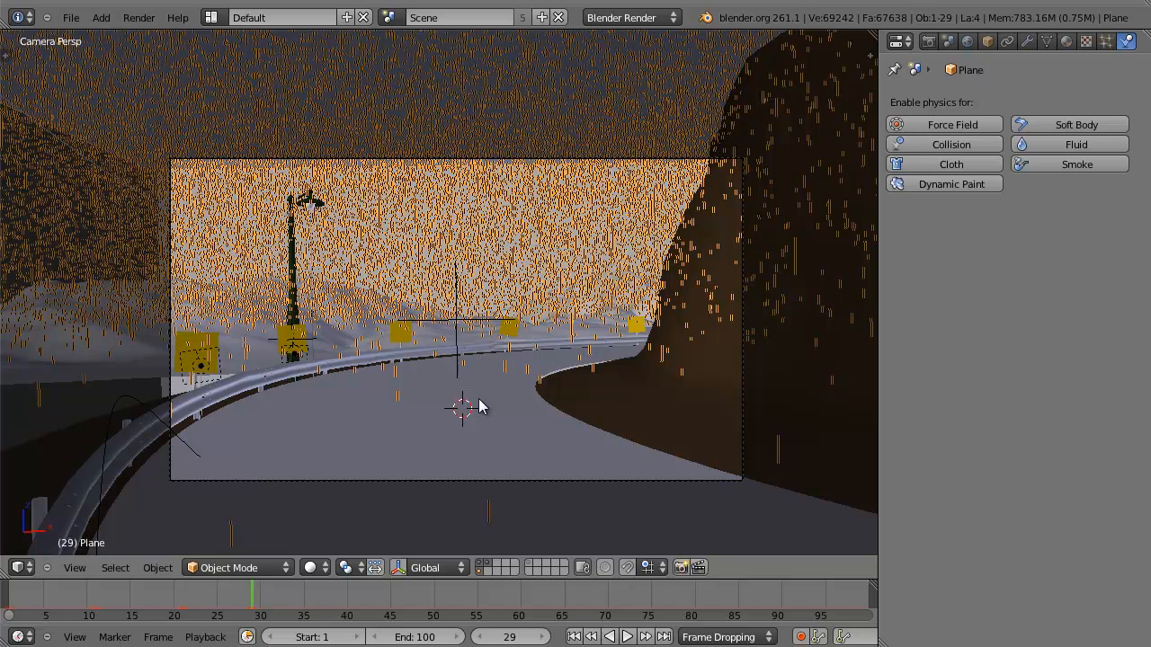
key("KP_1")
scroll(478, 398, "up", 10)
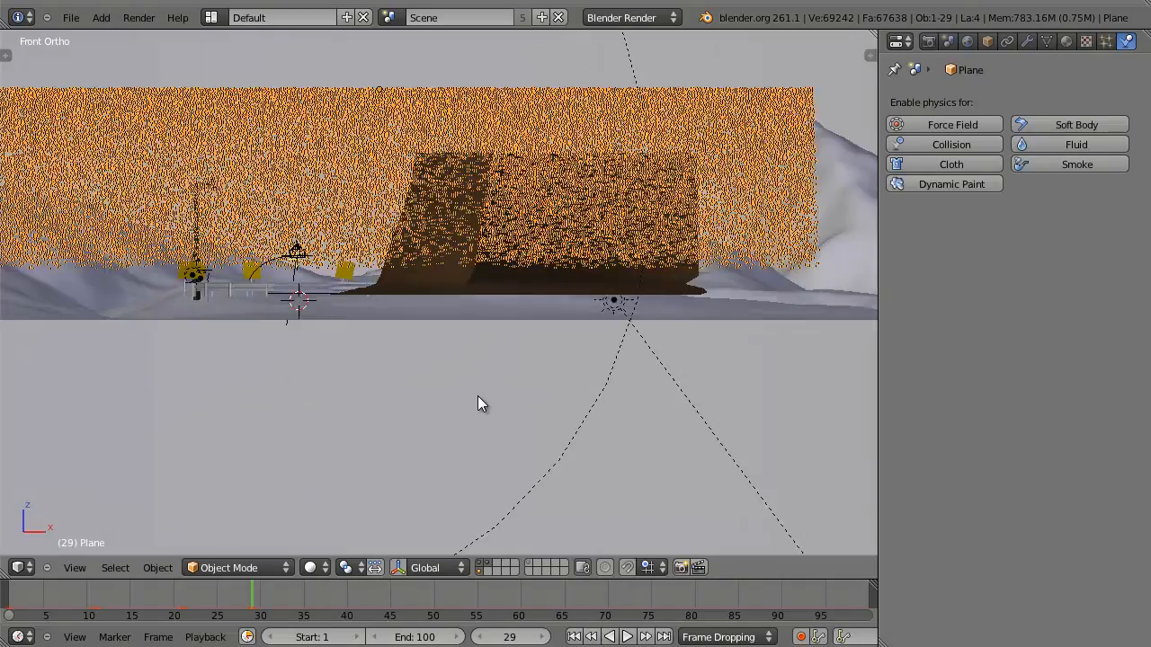
middle_click_drag(322, 316, 617, 348, "shift")
scroll(514, 199, "down", 4)
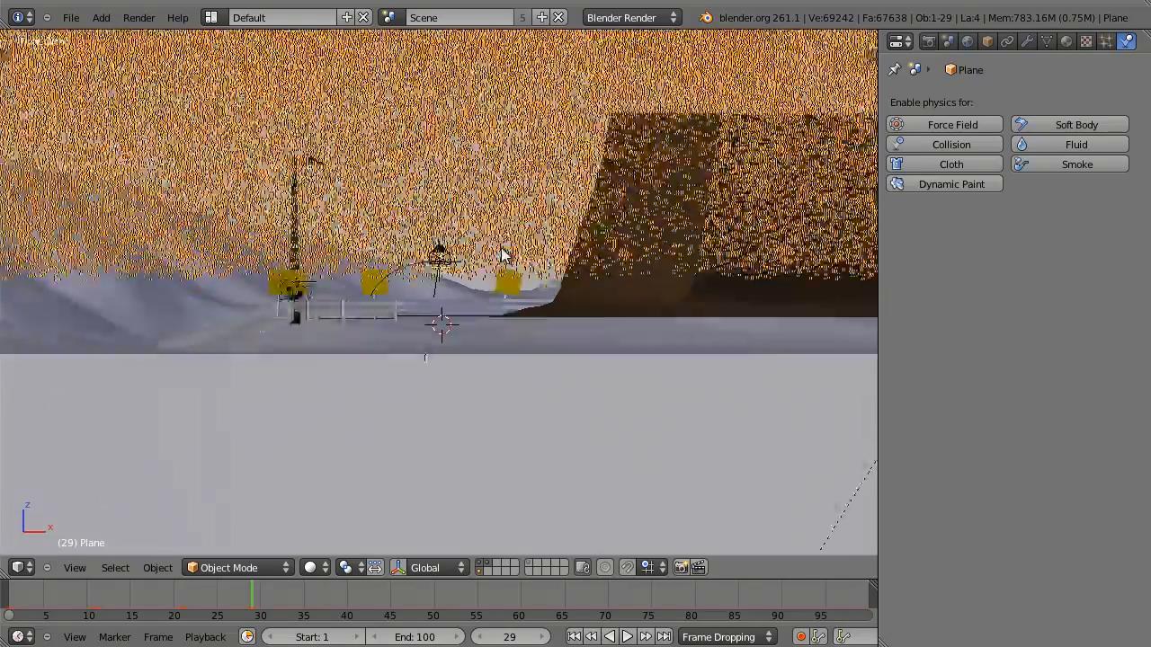
scroll(485, 280, "up", 6)
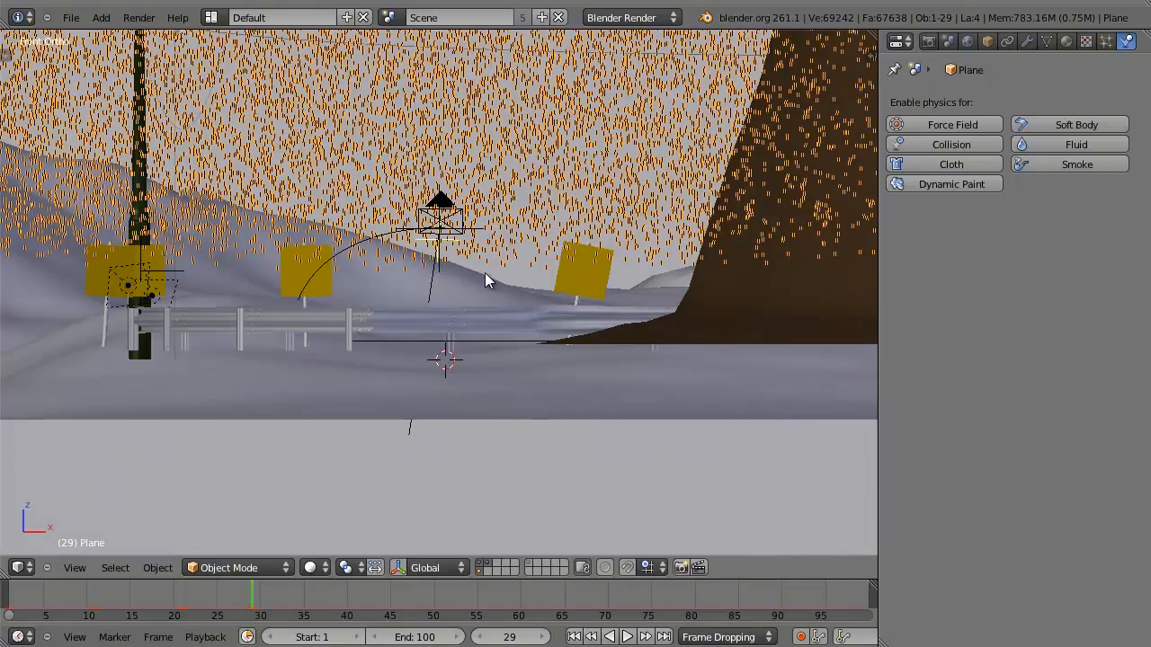
key("alt+a")
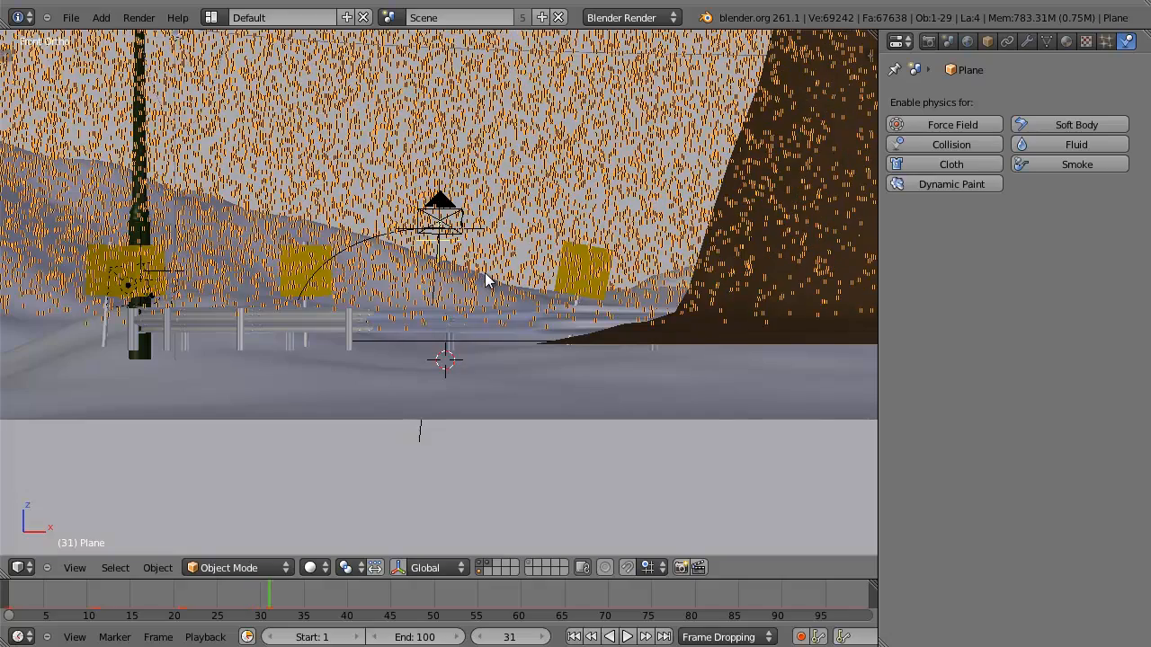
scroll(485, 280, "up", 3)
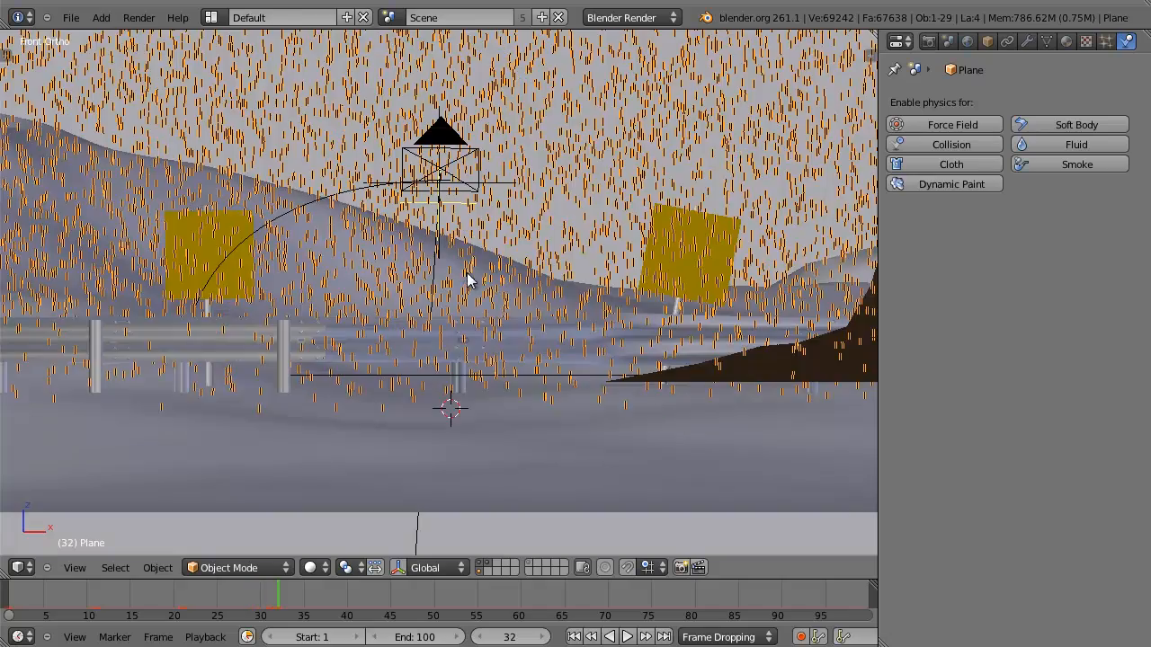
Select the road plane and compare its level with the falling particles in front view.
scroll(431, 400, "down", 3)
key("z")
key("alt+z")
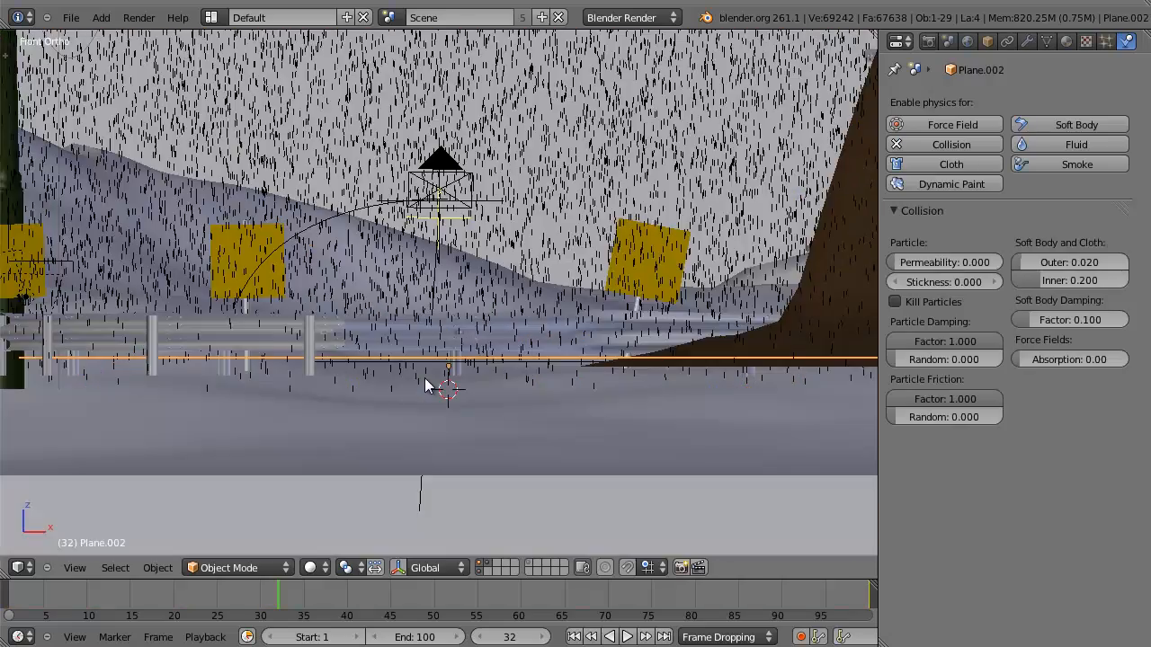
scroll(426, 384, "down", 6)
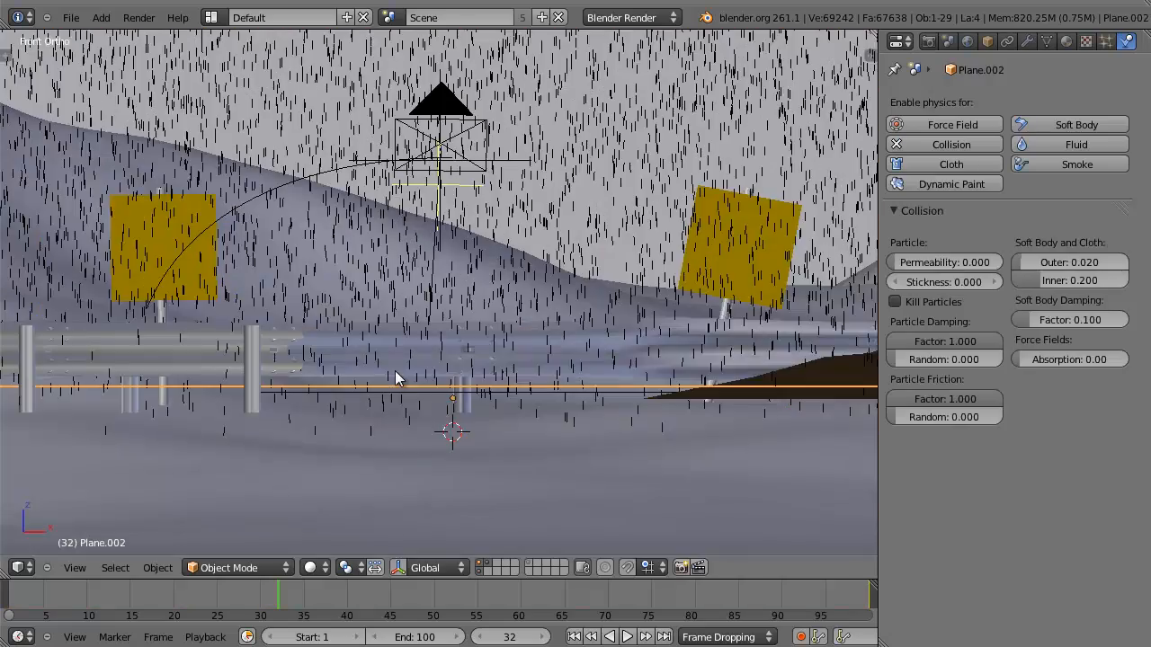
scroll(402, 316, "up", 2)
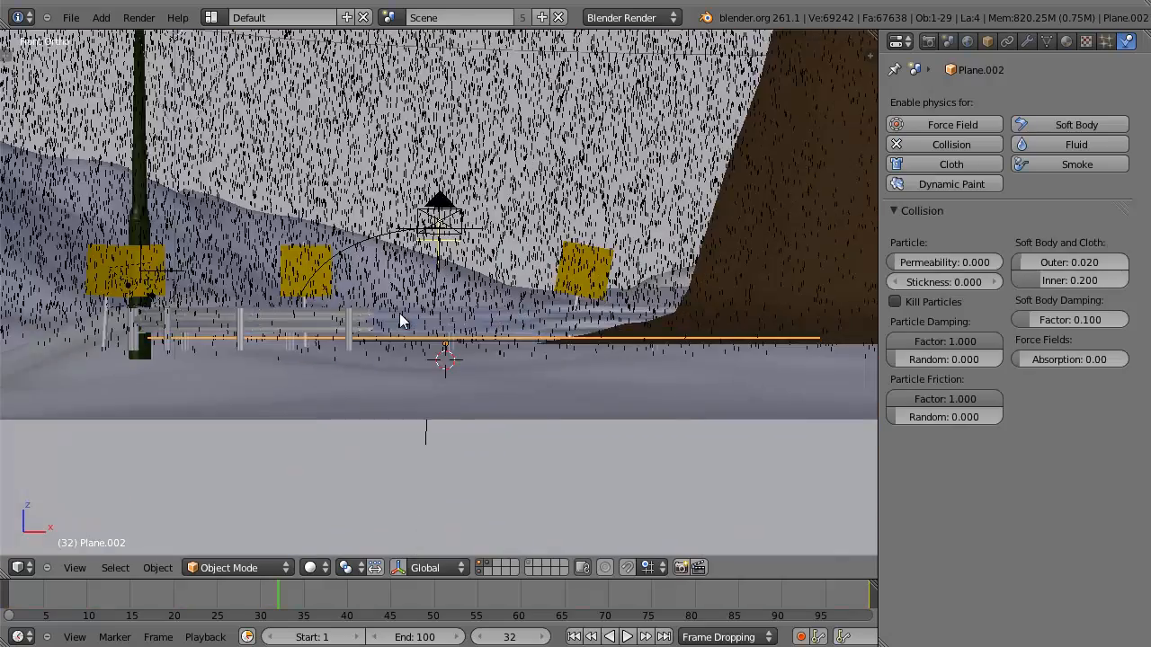
key("Right")
key("Left")
scroll(399, 313, "down", 6)
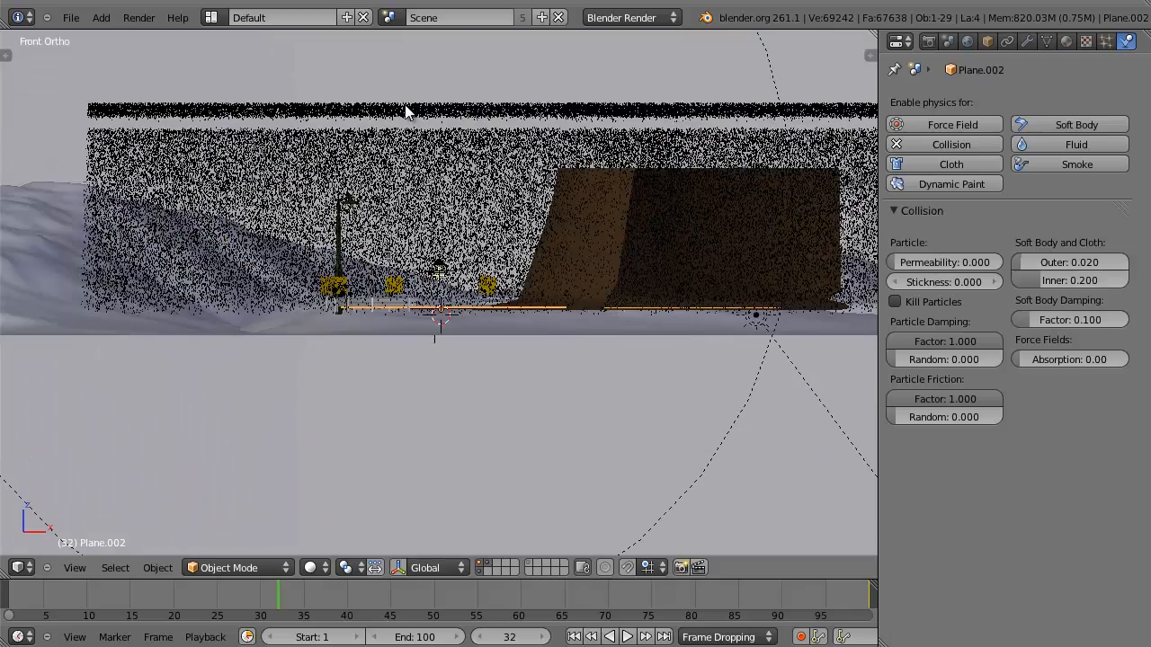
Set the particle Lifetime of the overhead rain emitter plane to 33.
key("z")
right_click(407, 112)
left_click(1106, 42)
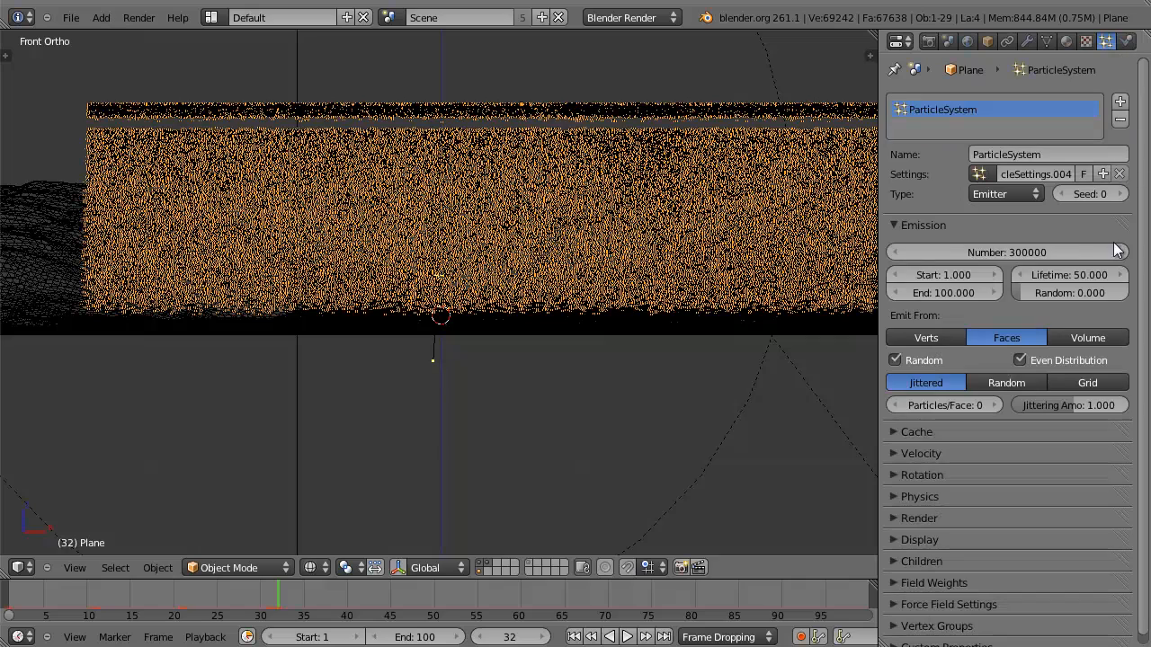
left_click(1083, 274)
type("33")
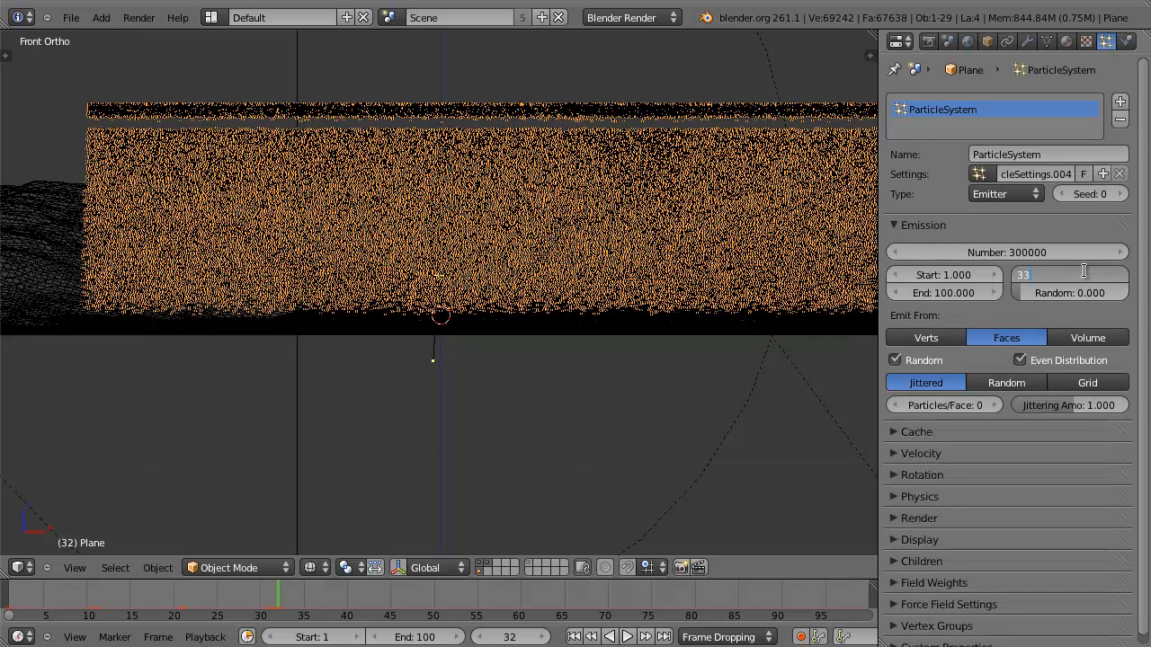
key("Return")
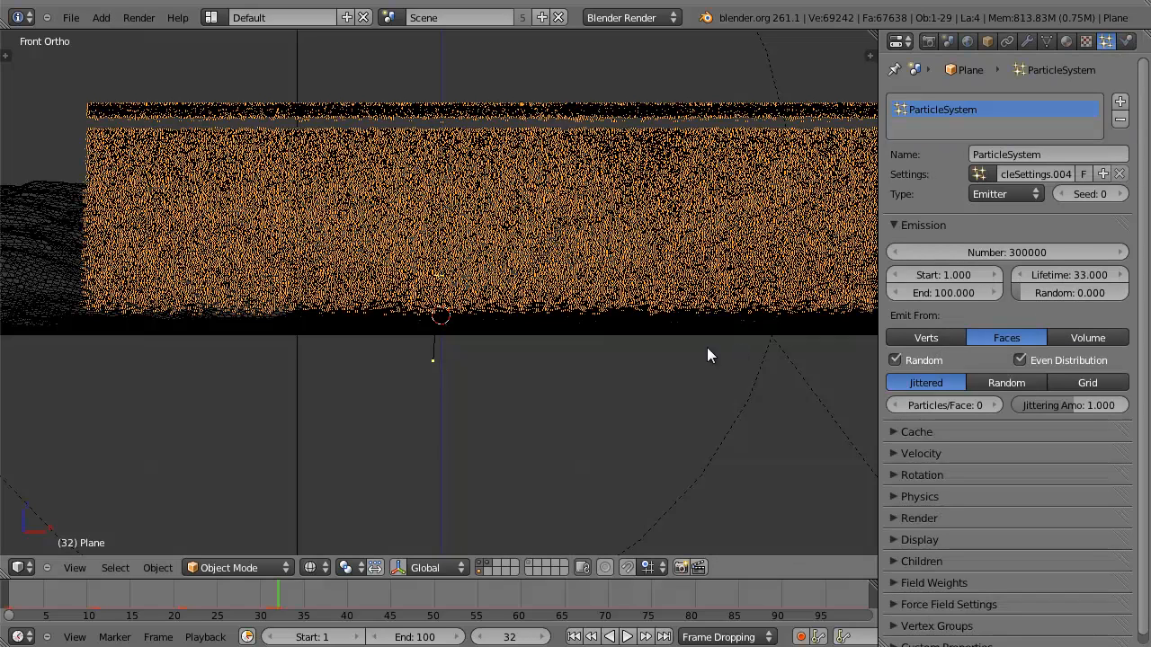
Replay the rain from the first frame in front view to check where the particles end relative to the road.
left_click(572, 637)
key("alt+a")
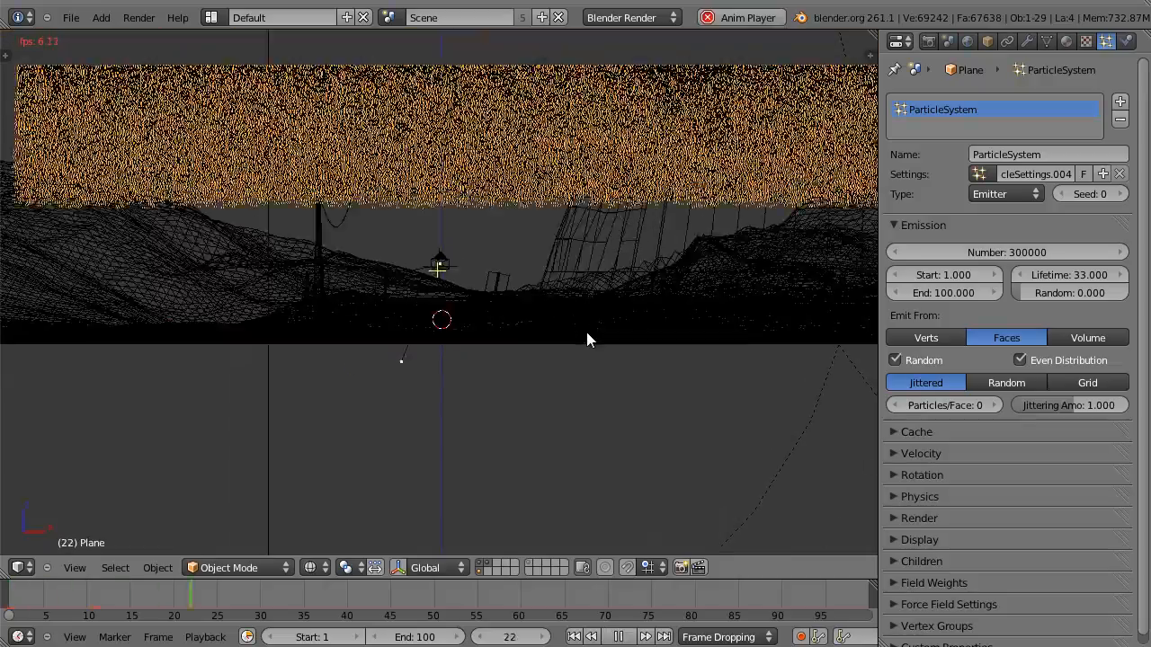
key("alt+a")
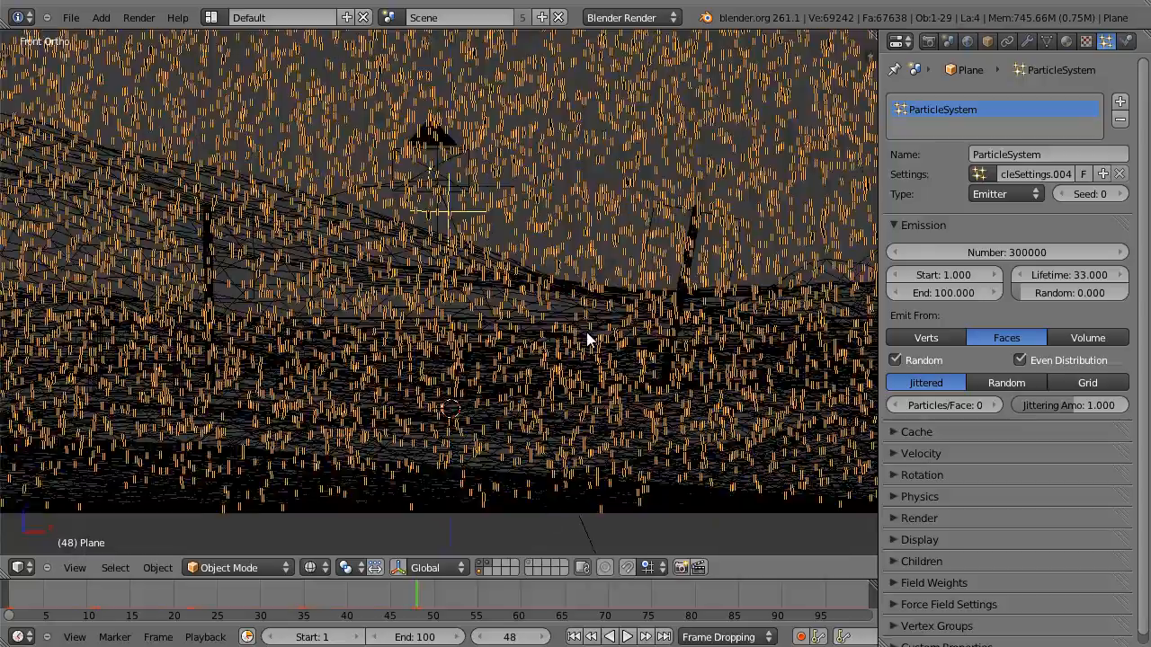
scroll(560, 367, "up", 1)
Play the rain through the camera view and examine the particles over the road in solid and wireframe shading.
key("alt+a")
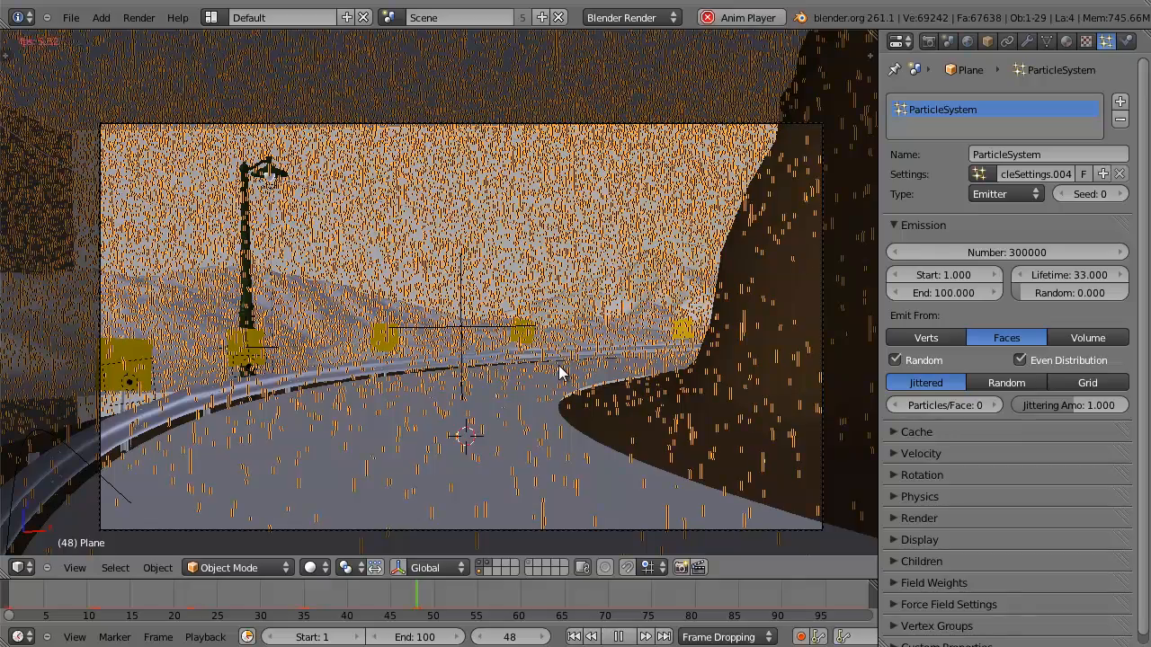
key("alt+a")
scroll(536, 379, "down", 3)
scroll(503, 379, "up", 3)
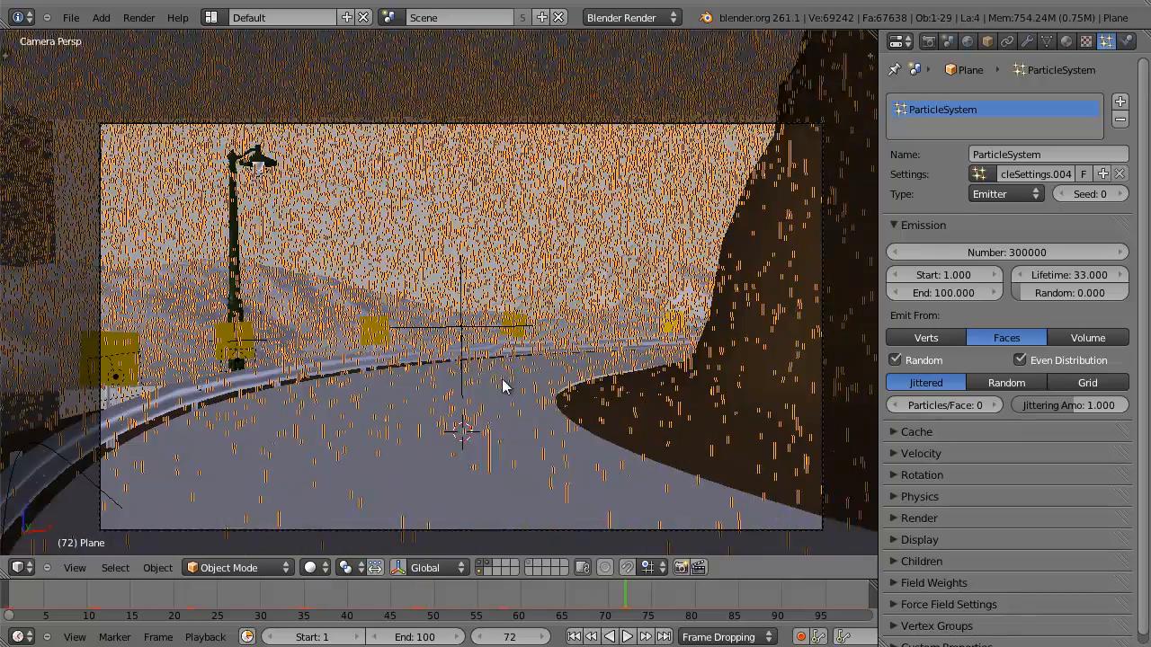
middle_click_drag(433, 384, 440, 304, "shift")
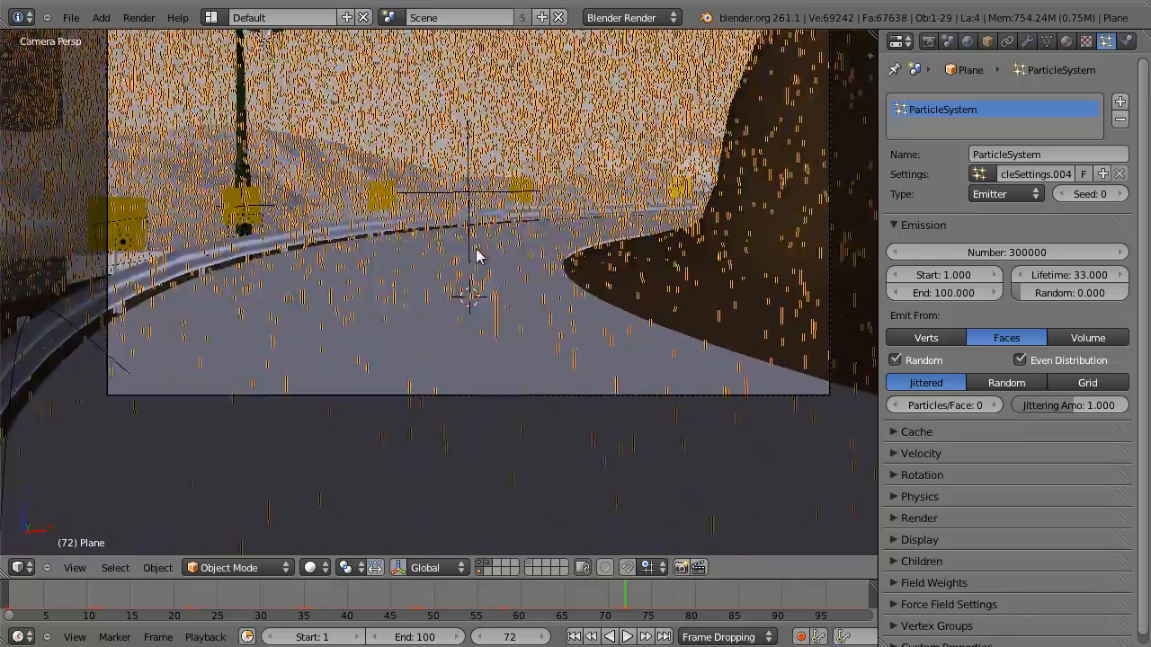
key("alt+a")
key("alt+a")
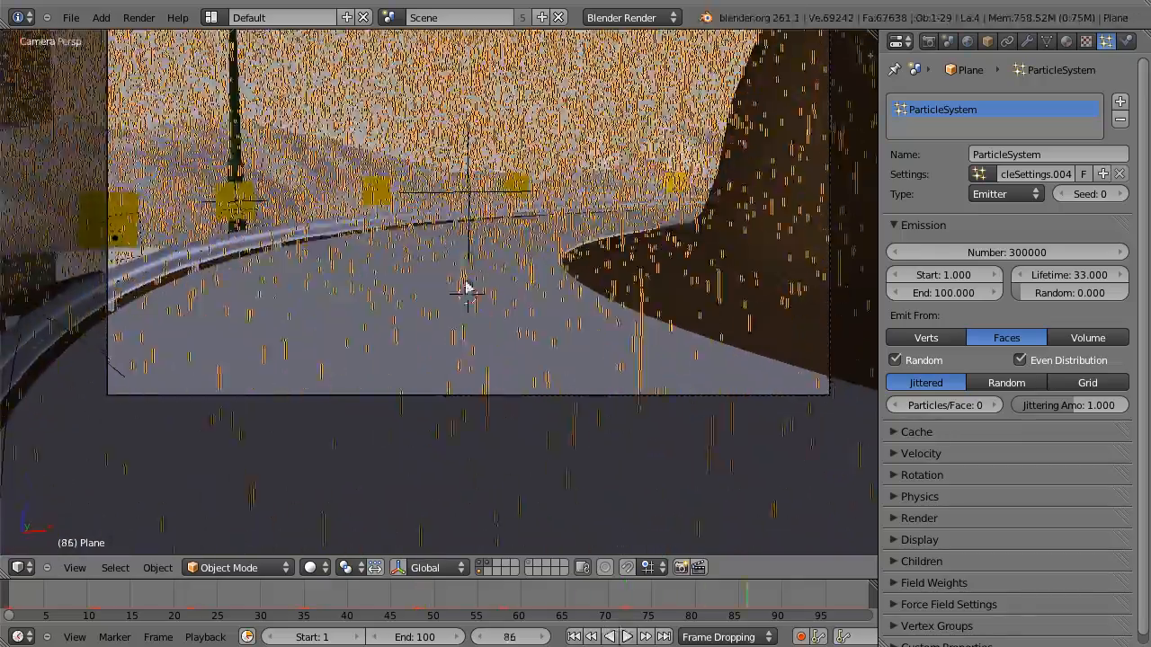
scroll(423, 304, "down", 3)
scroll(440, 296, "up", 2)
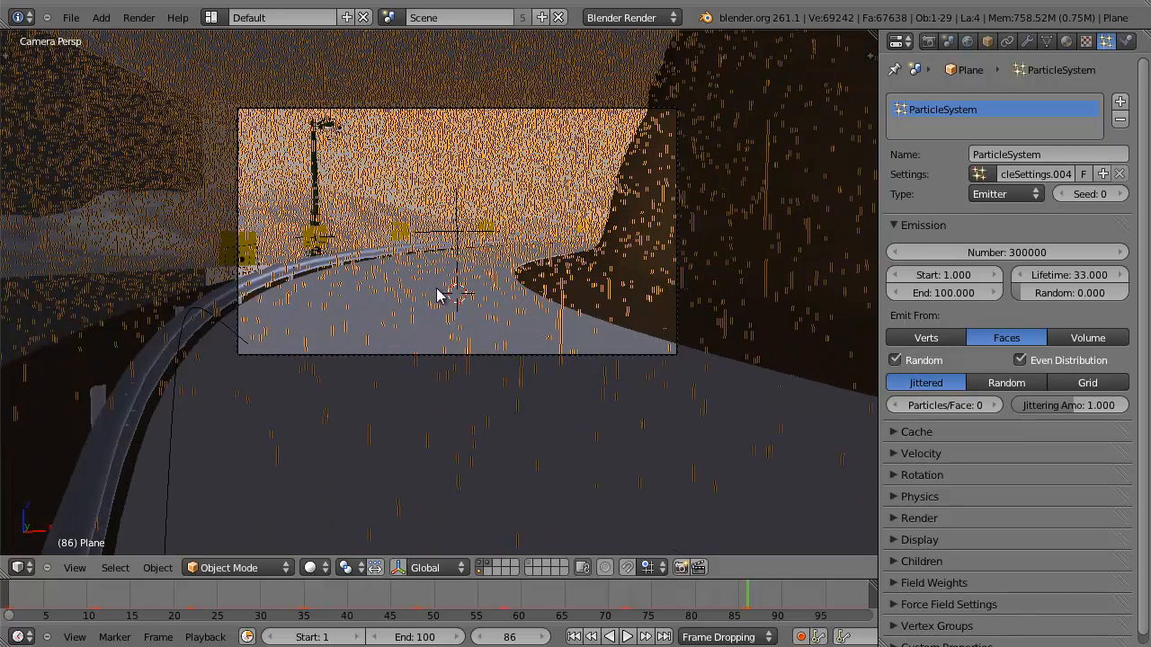
middle_click_drag(440, 296, 455, 373, "shift")
key("z")
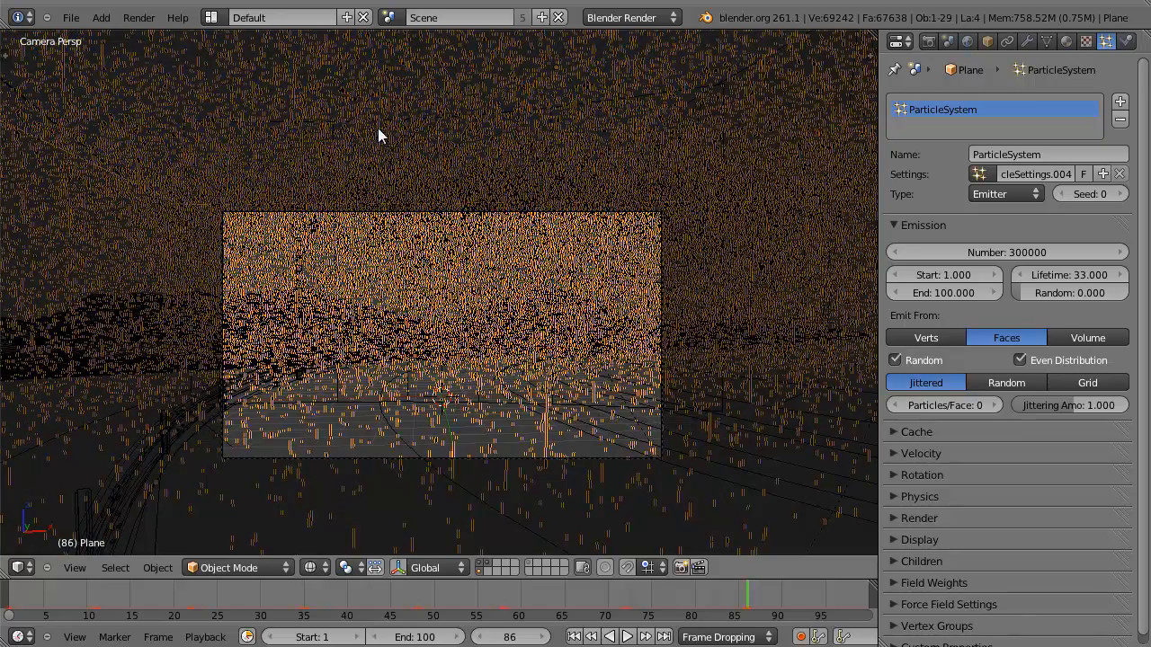
key("z")
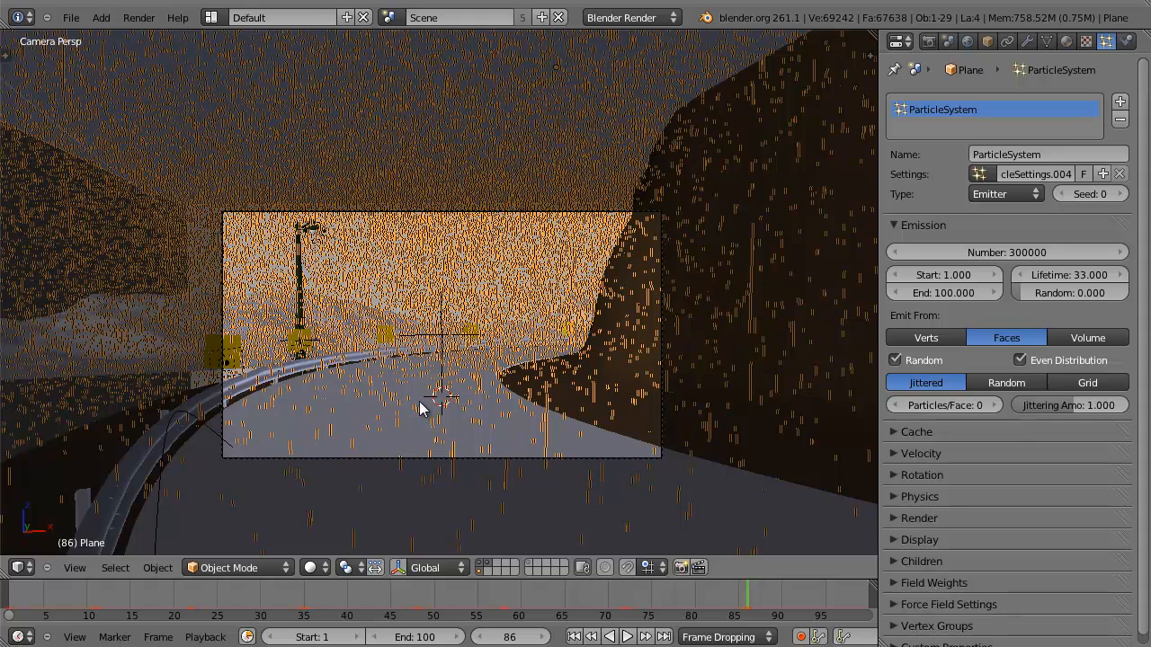
Move the rain emitter plane to the first layer and show only that layer.
right_click(422, 405)
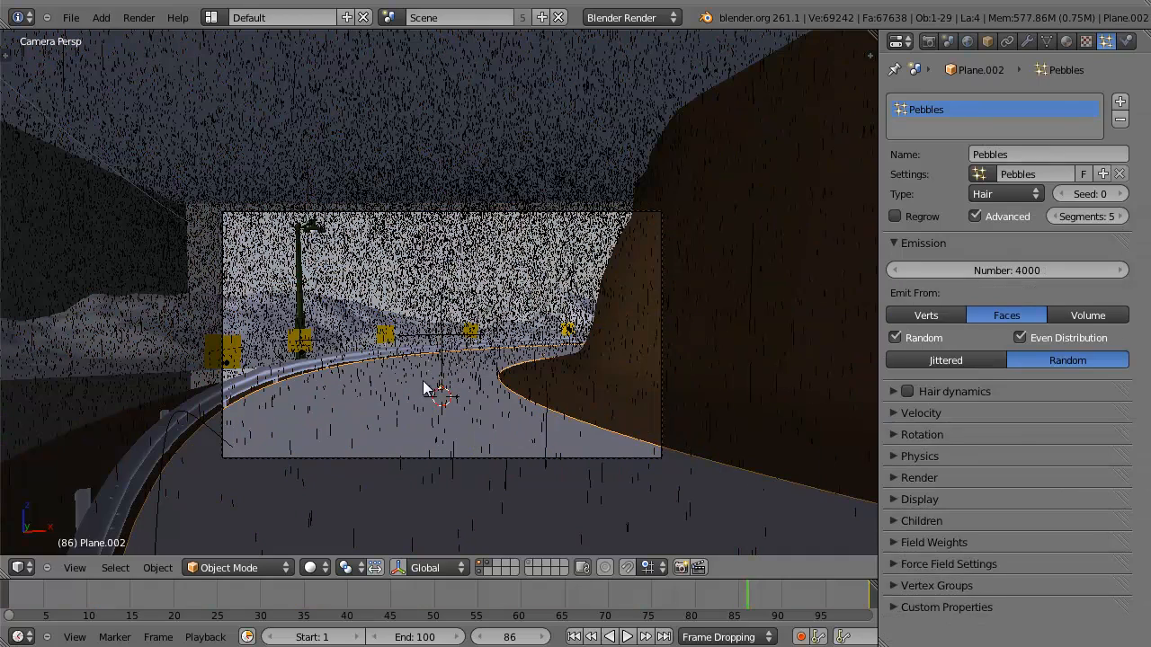
right_click(327, 98)
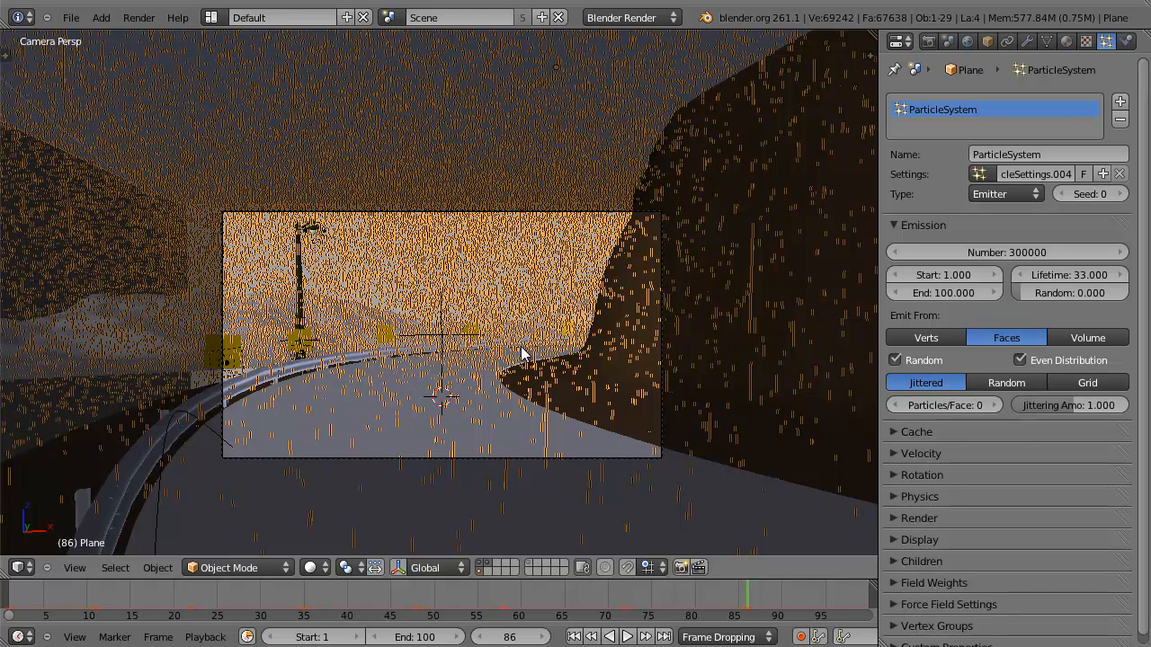
key("m")
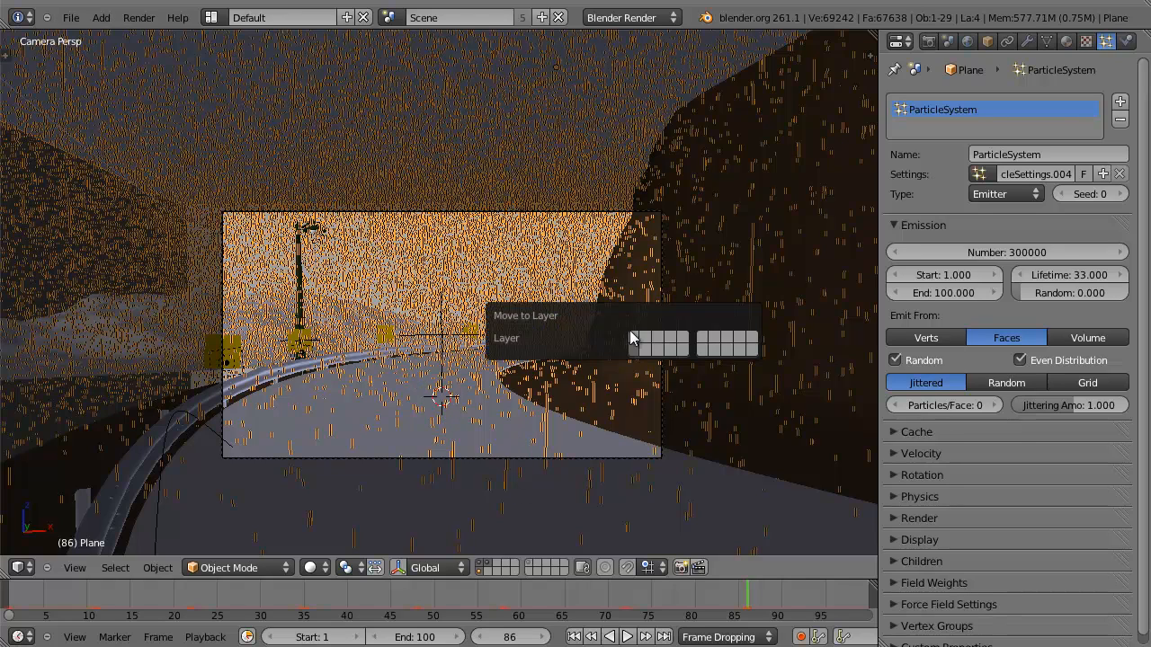
left_click(633, 344)
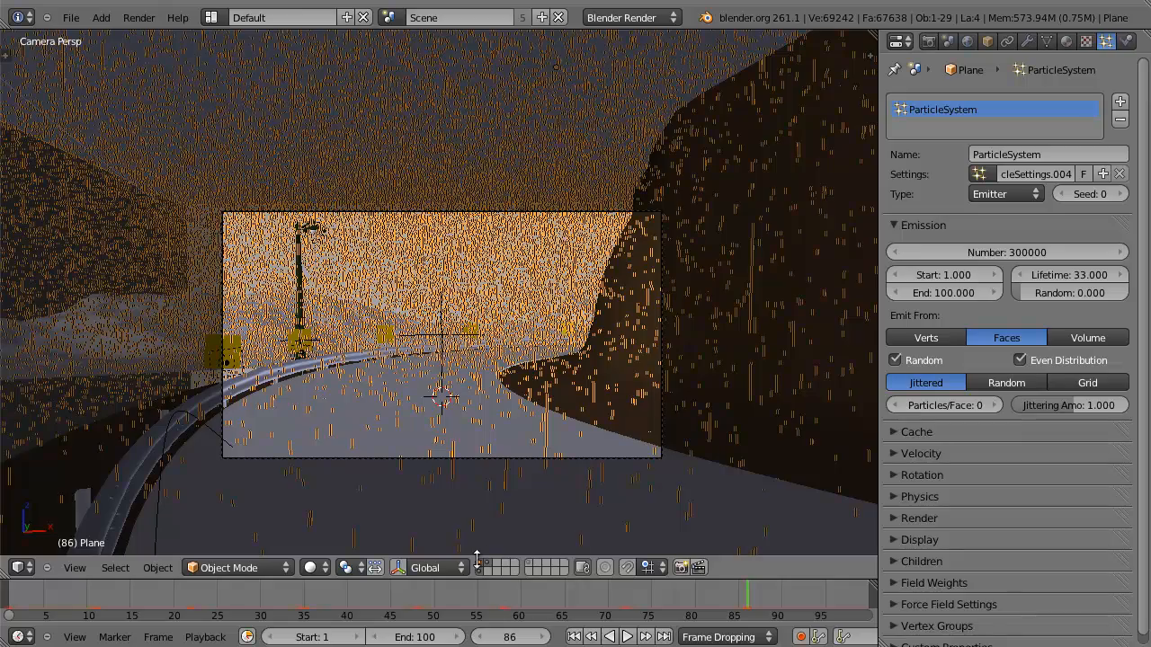
key("z")
key("z")
Examine the current frame's rain in front view, comparing the particles with the ground level in wireframe and solid shading.
key("KP_1")
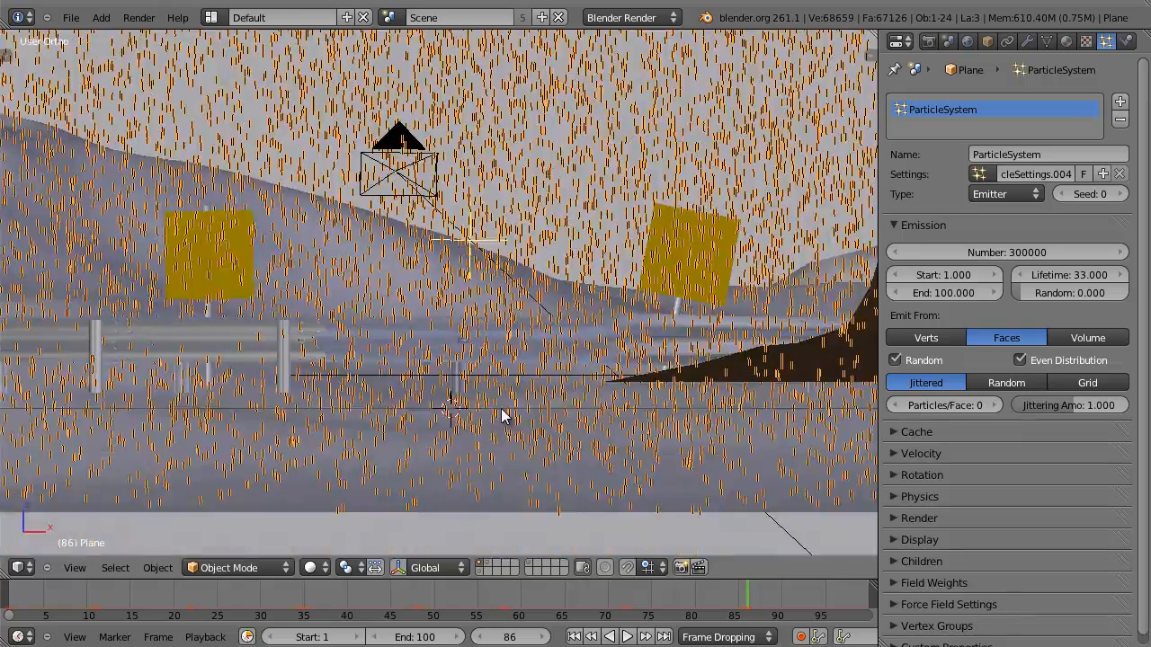
key("z")
key("KP_5")
scroll(502, 405, "down", 5)
key("z")
scroll(504, 383, "up", 4)
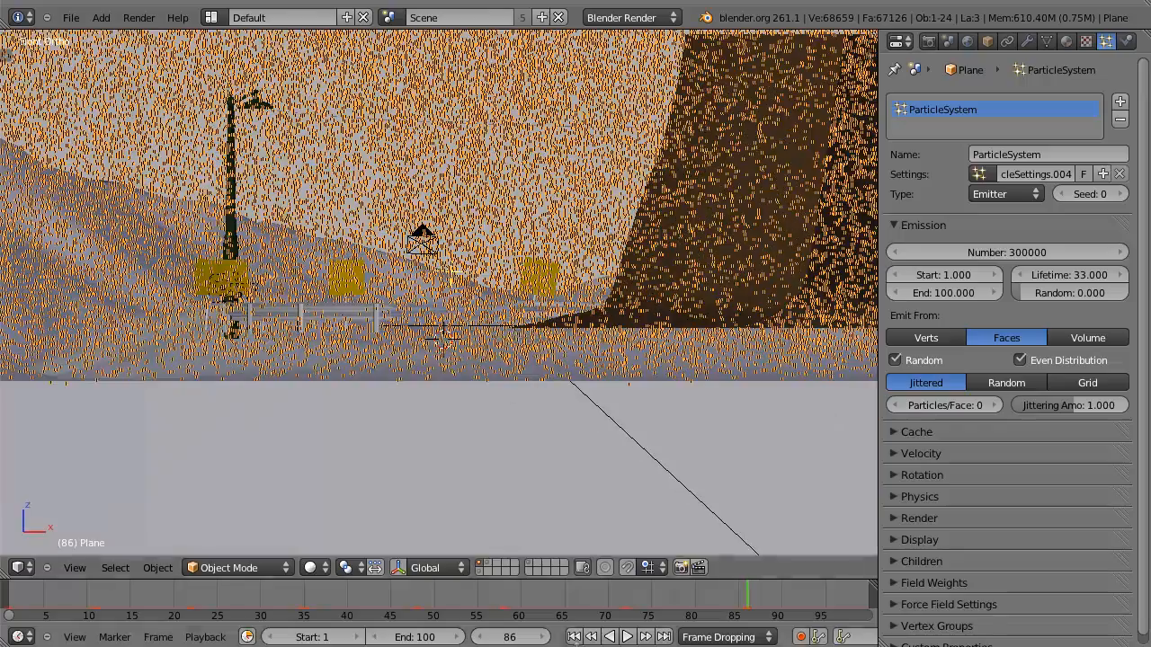
Return to frame 1 and play the rain animation through the camera in solid shading.
key("shift+Left")
key("z")
key("KP_0")
key("z")
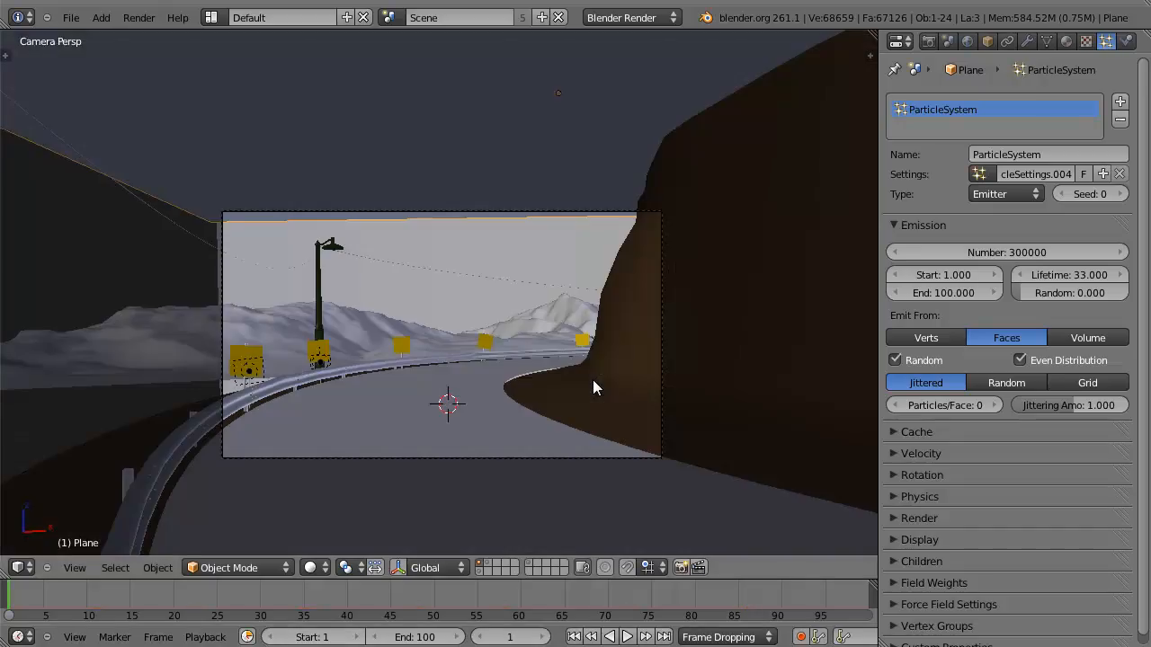
key("alt+a")
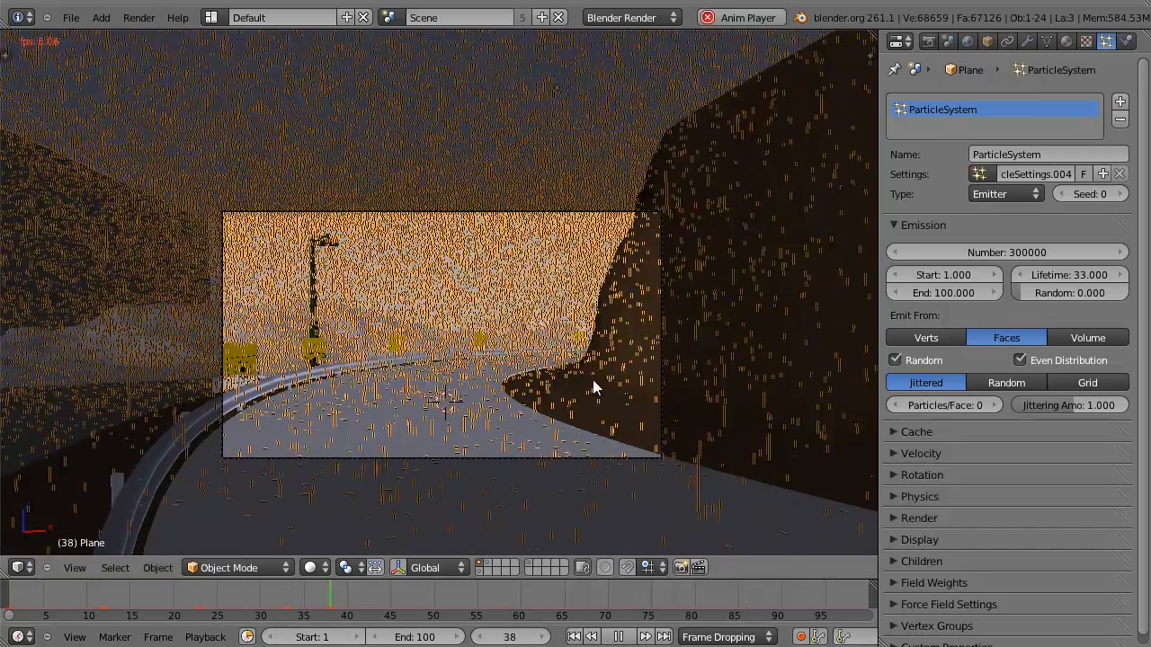
key("alt+a")
Inspect the road surface close up in wireframe while playing more frames to see how the particles collide.
scroll(554, 390, "up", 4)
middle_click_drag(556, 389, 577, 183, "shift")
key("z")
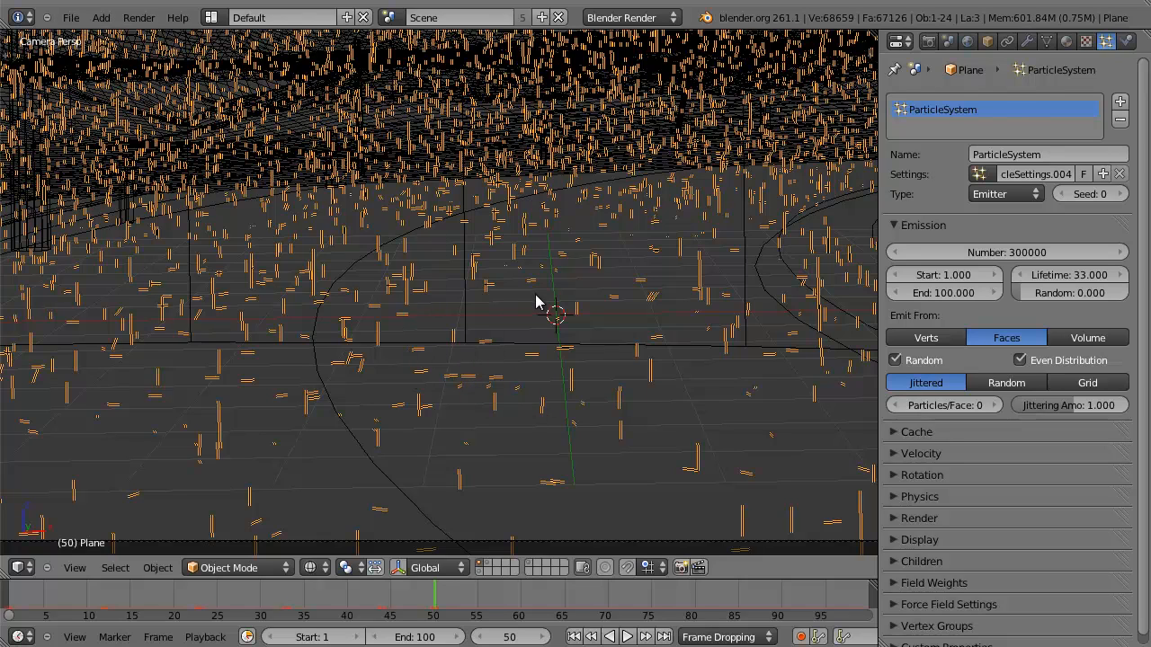
key("alt+a")
key("z")
scroll(513, 316, "down", 5)
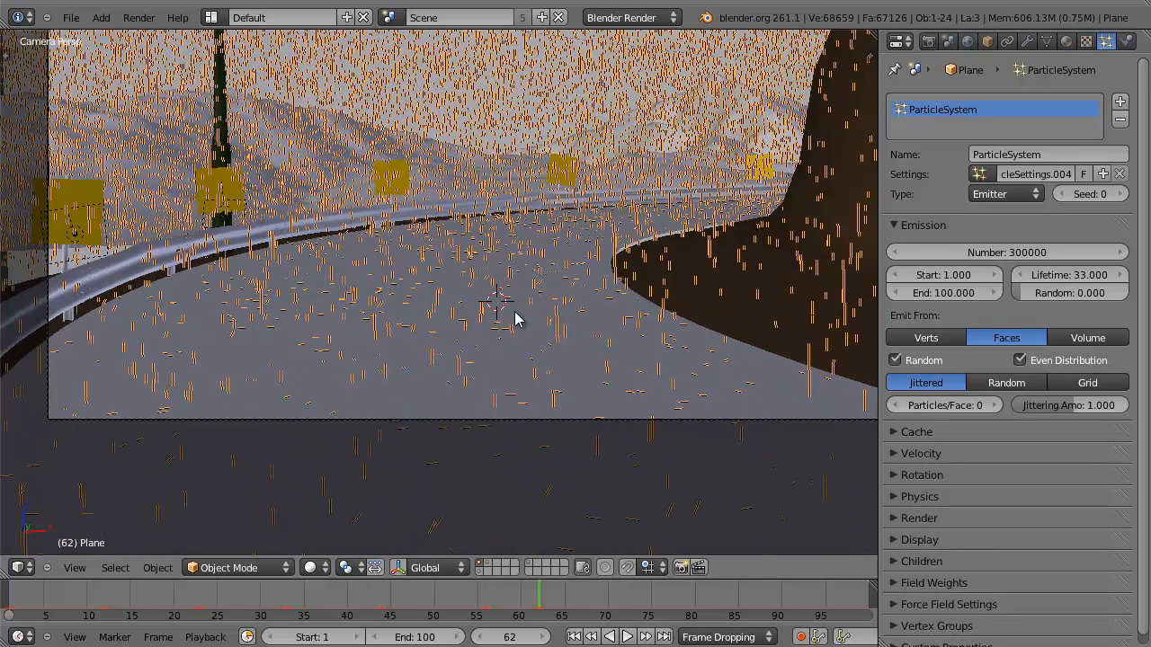
Reselect the rain emitter plane and set its particle cache step to 1.
right_click(516, 317)
scroll(529, 318, "down", 5)
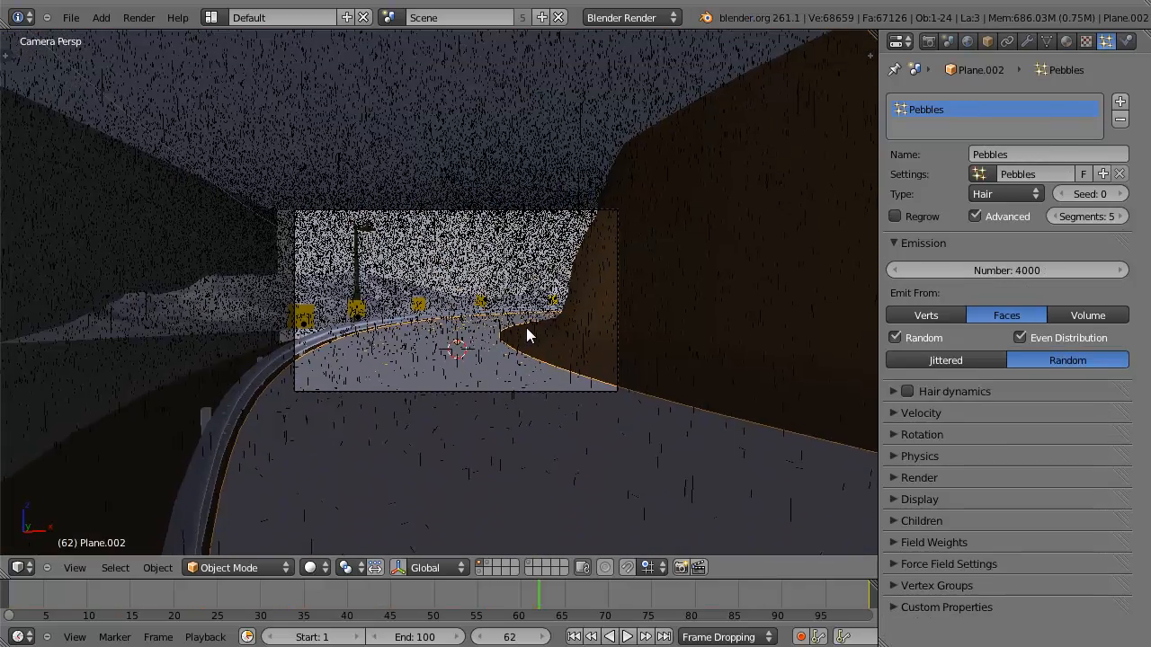
scroll(526, 333, "up", 5)
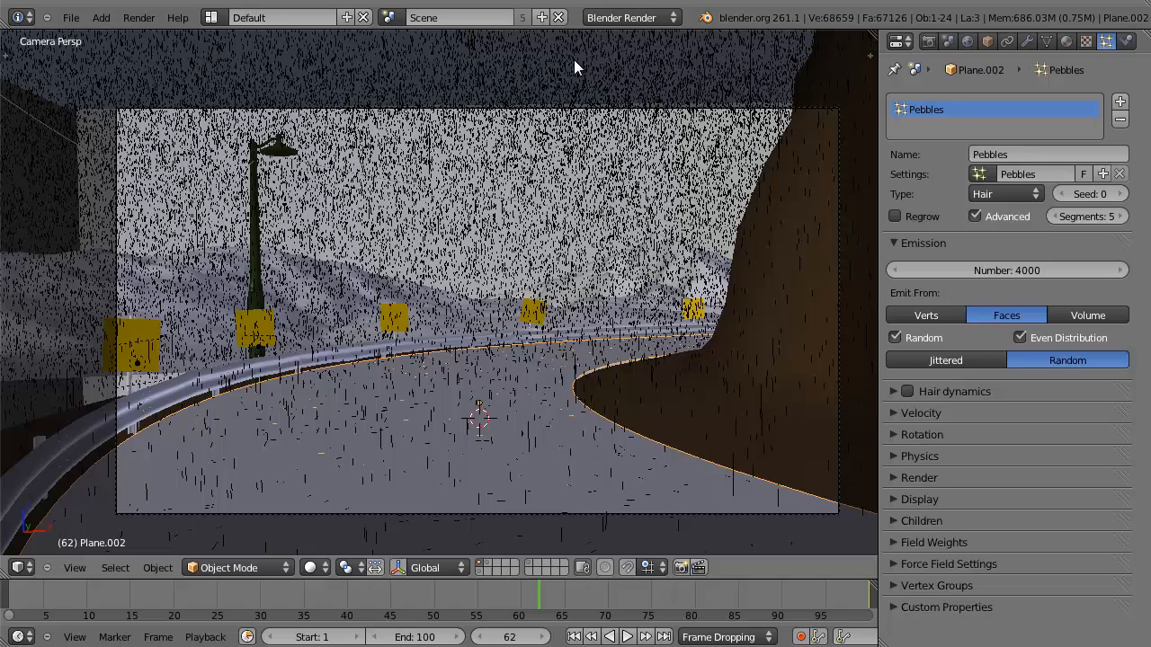
right_click(573, 59)
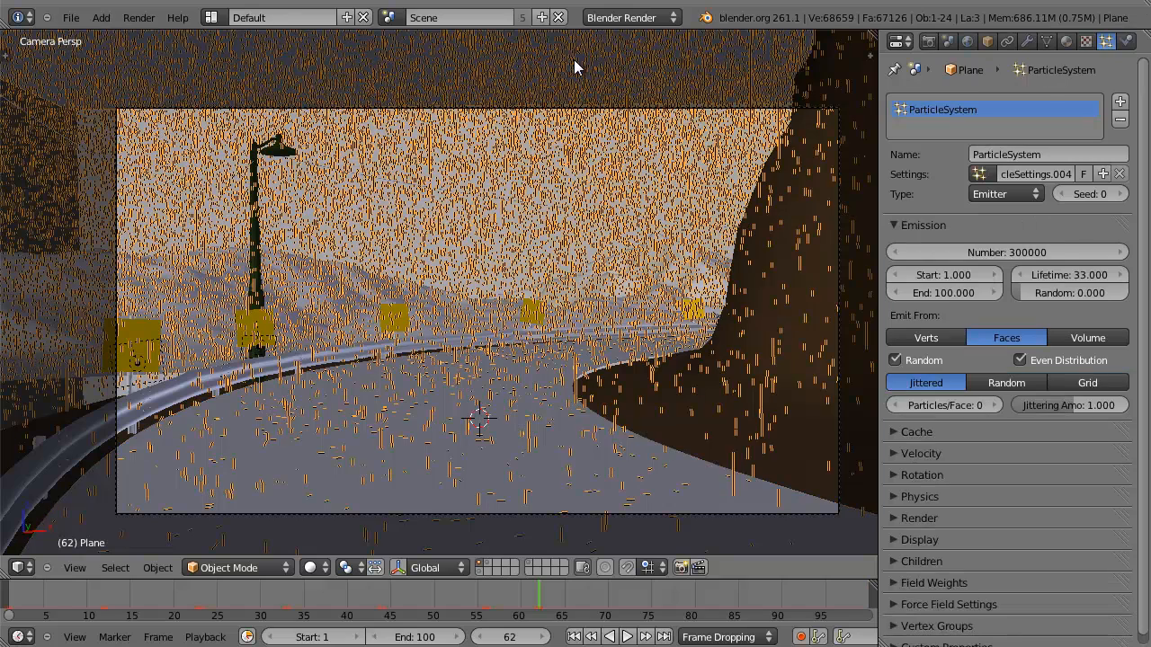
left_click(894, 432)
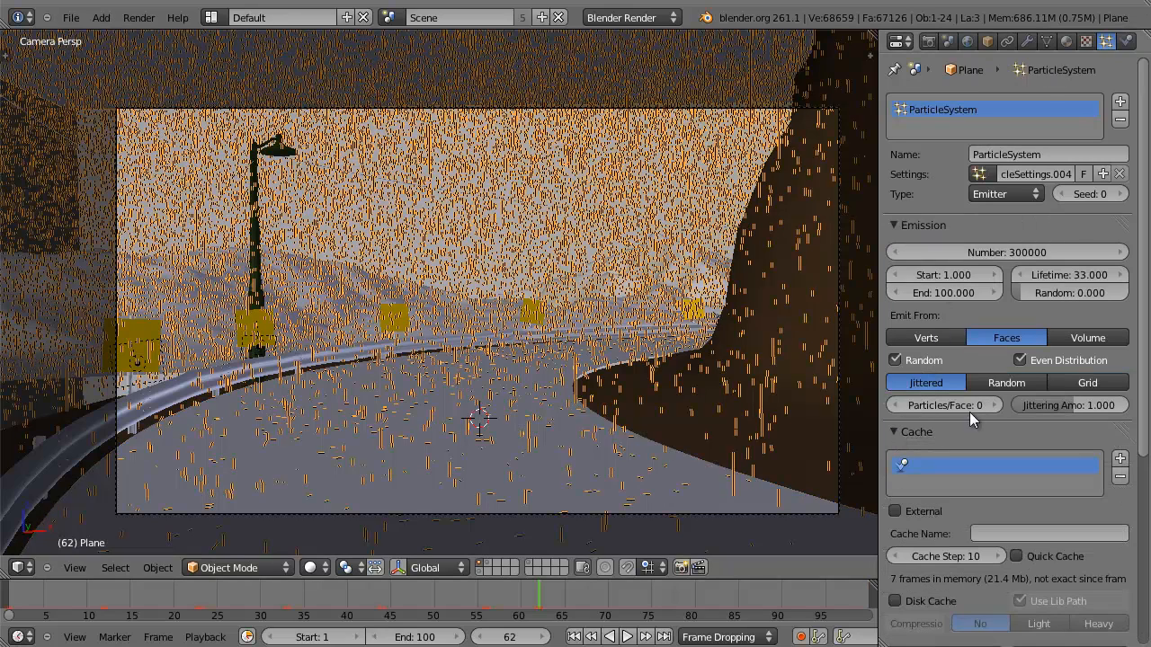
scroll(972, 395, "down", 5)
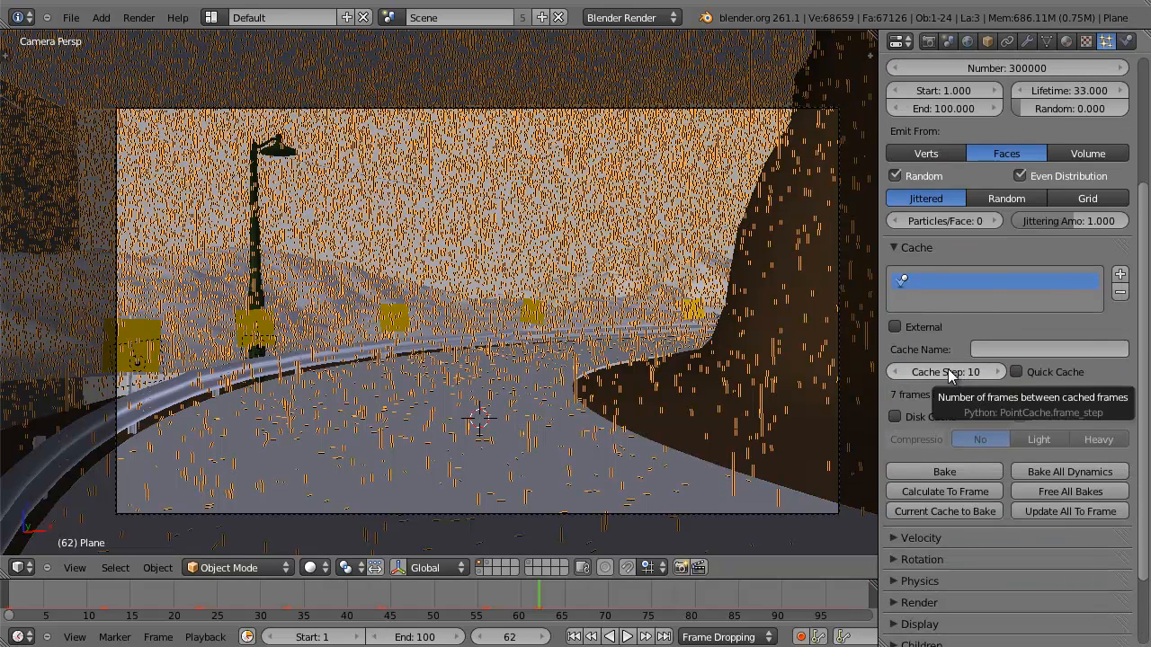
left_click(953, 373)
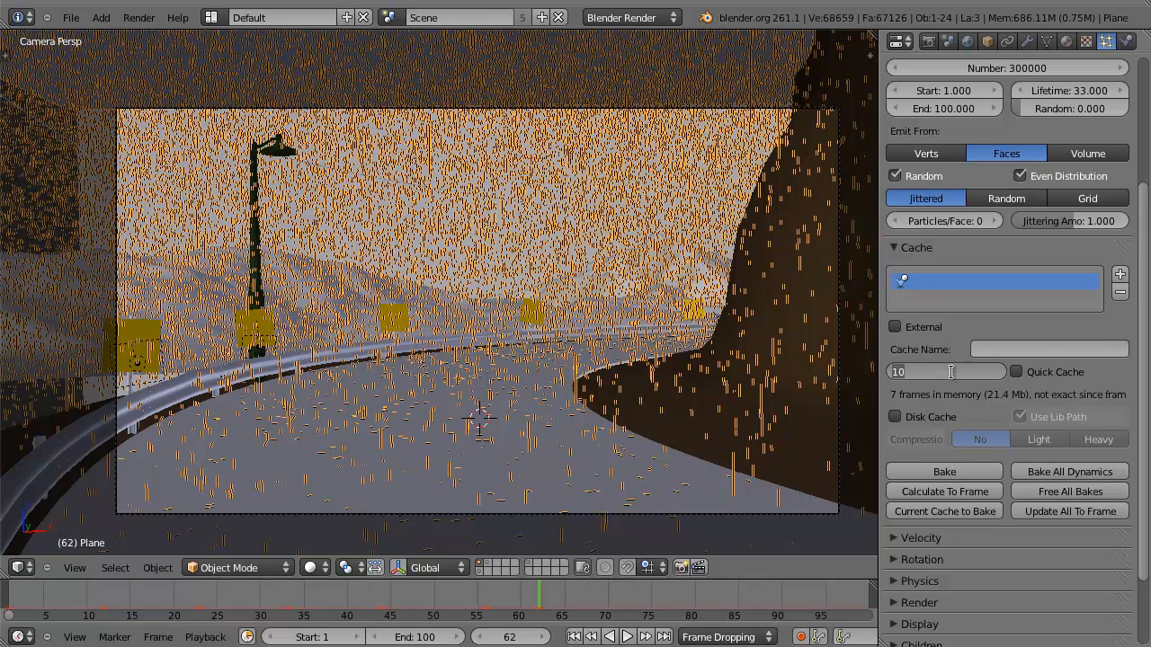
type("1")
key("Return")
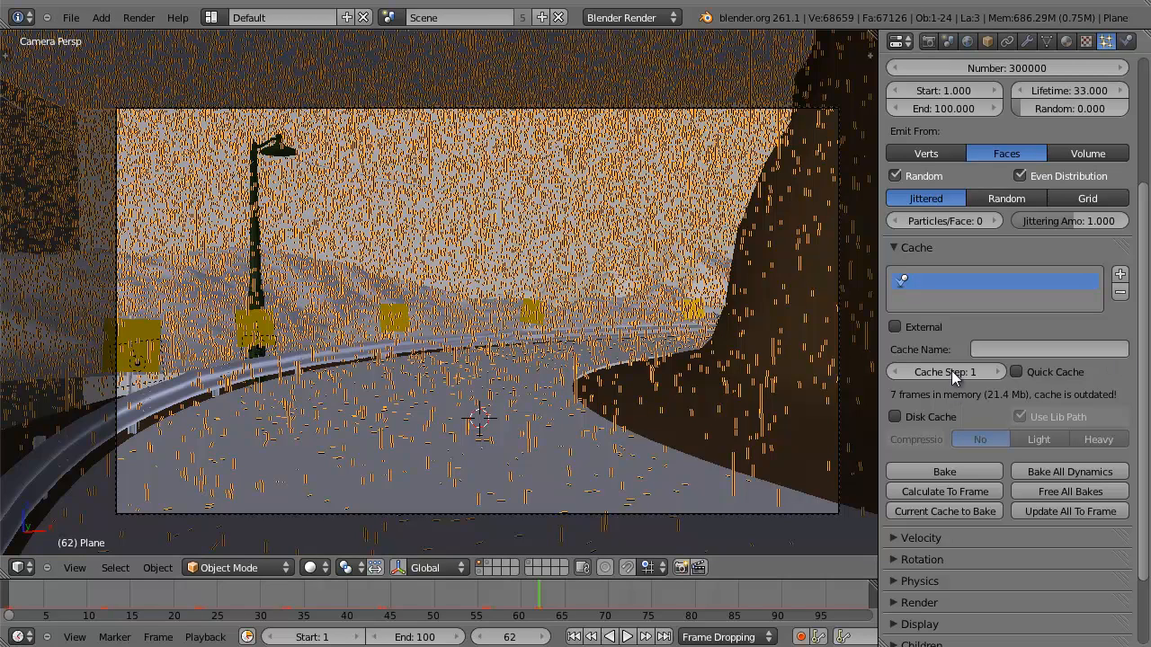
Set the rain particles' Newtonian physics subframes to 2.
mouse_move(1024, 223)
middle_mouse_down()
mouse_move(1033, 344)
mouse_move(1066, 154)
middle_mouse_up()
middle_click_drag(1010, 209, 997, 338)
mouse_move(930, 197)
middle_mouse_down()
mouse_move(955, 272)
mouse_move(1022, 74)
middle_mouse_up()
middle_click_drag(994, 474, 985, 396)
left_click(904, 486)
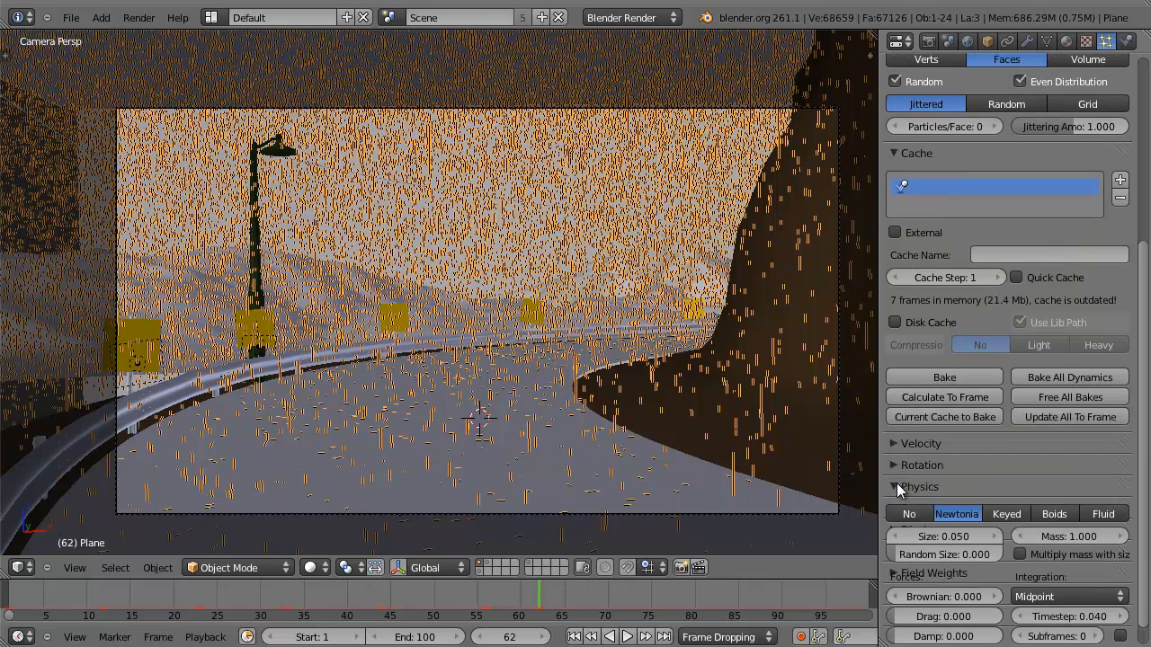
scroll(1034, 486, "down", 3)
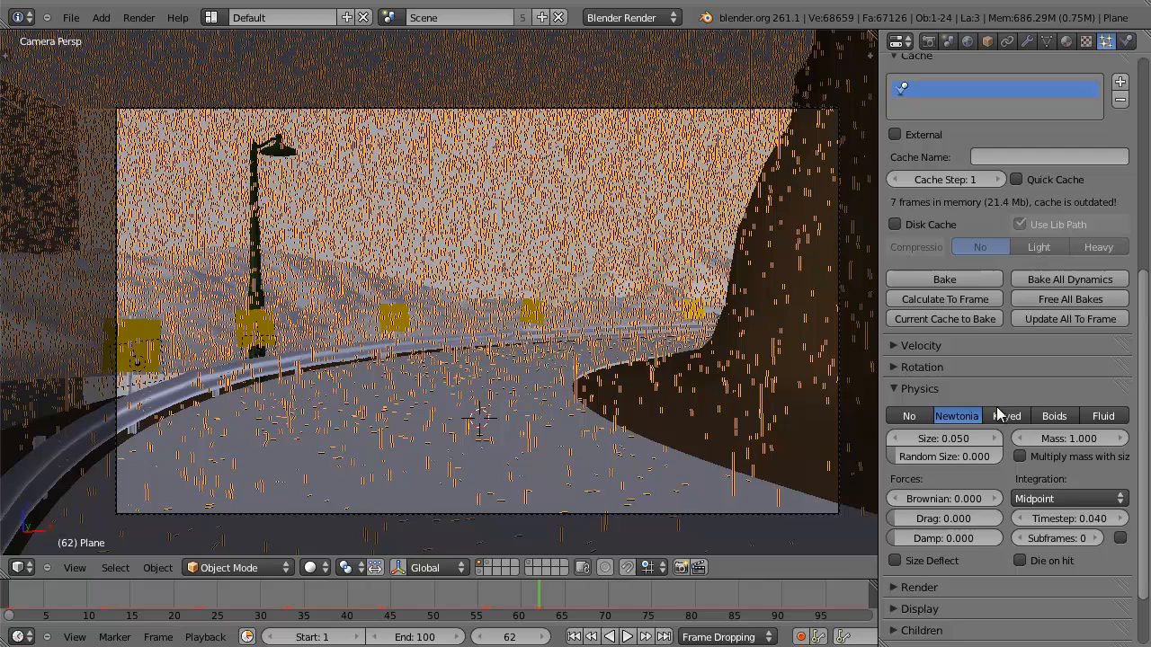
left_click(1093, 540)
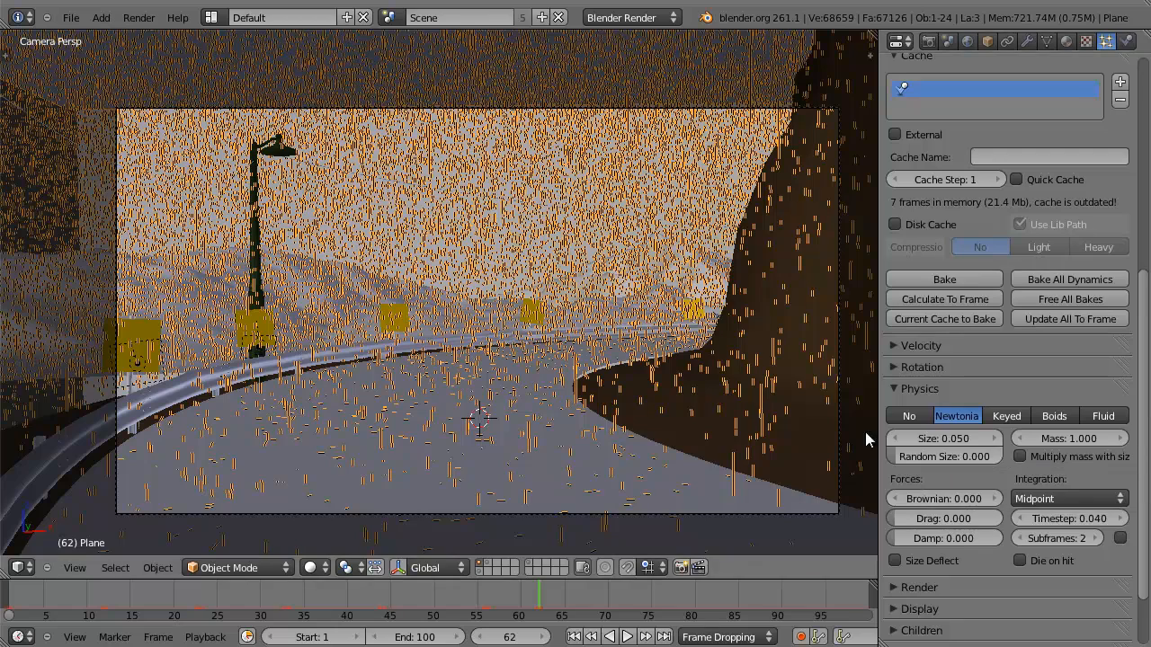
left_click(893, 389)
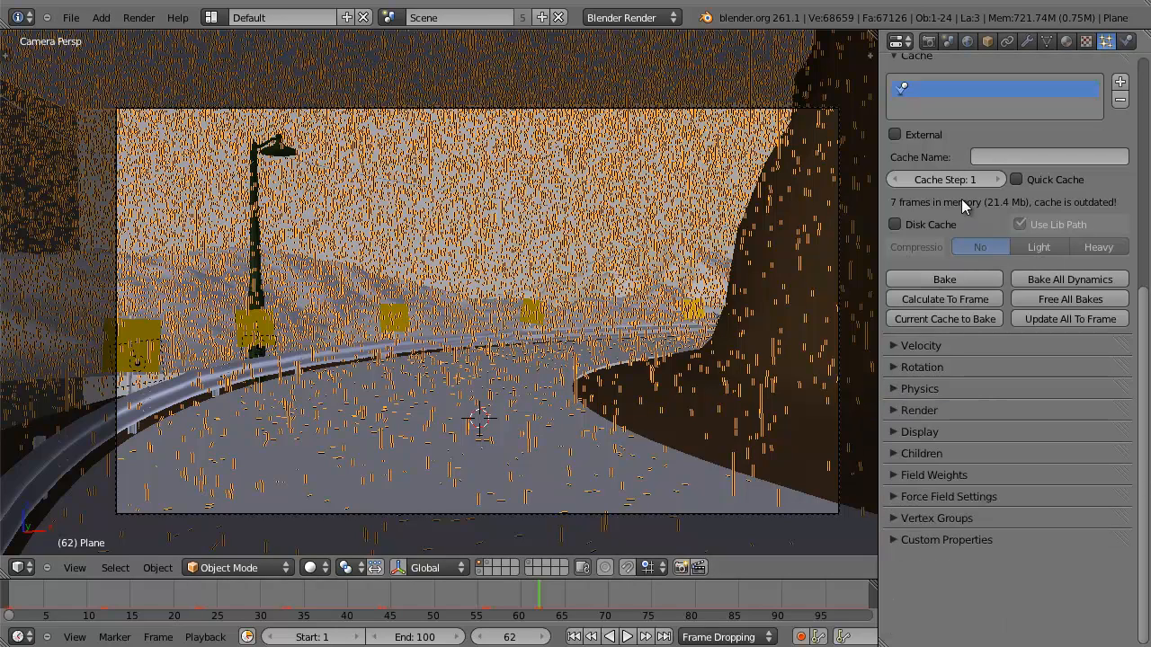
Bake all dynamics for the rain particle system and collapse the cache settings.
scroll(982, 281, "up", 3)
scroll(982, 280, "up", 2)
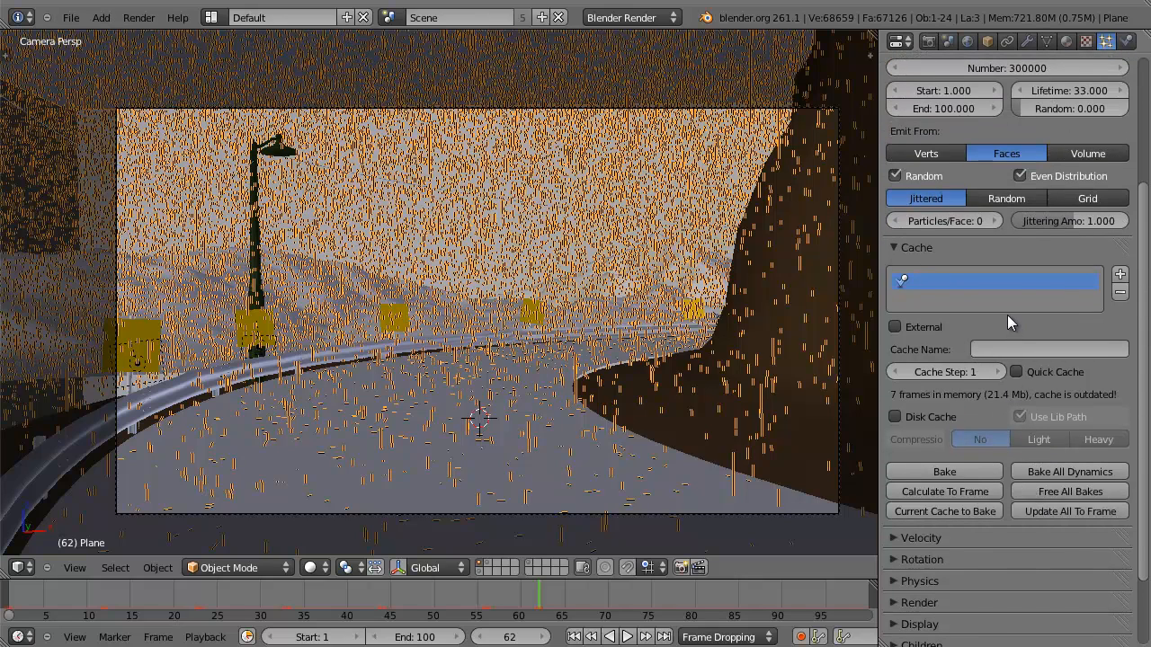
scroll(1007, 315, "up", 5)
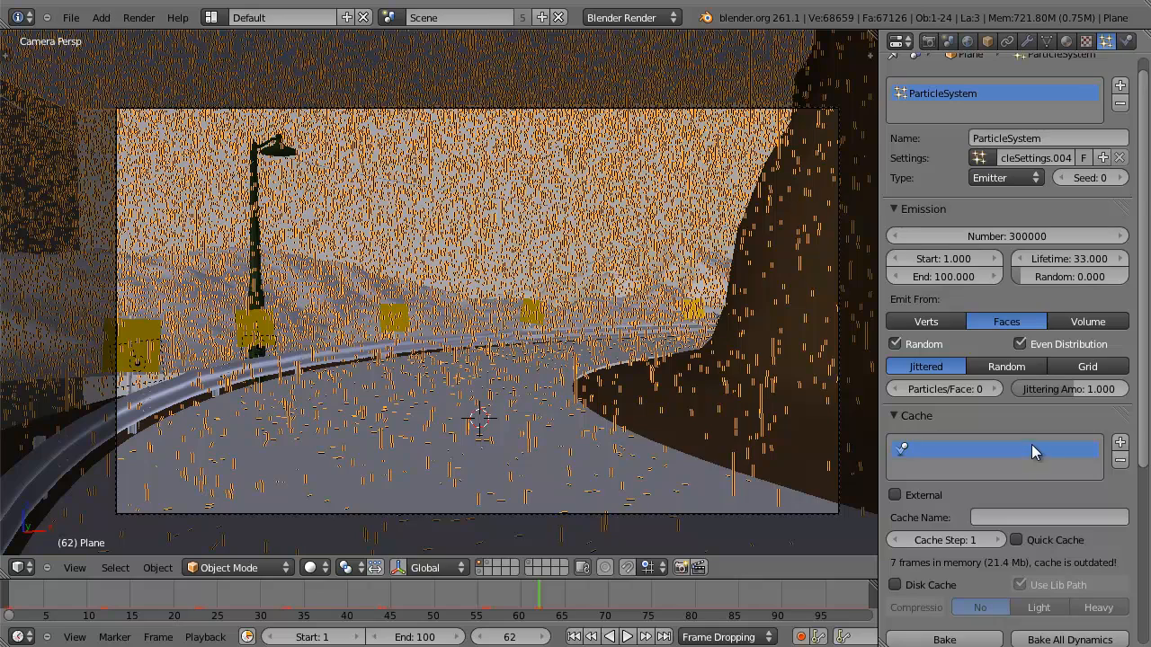
scroll(1032, 445, "down", 6)
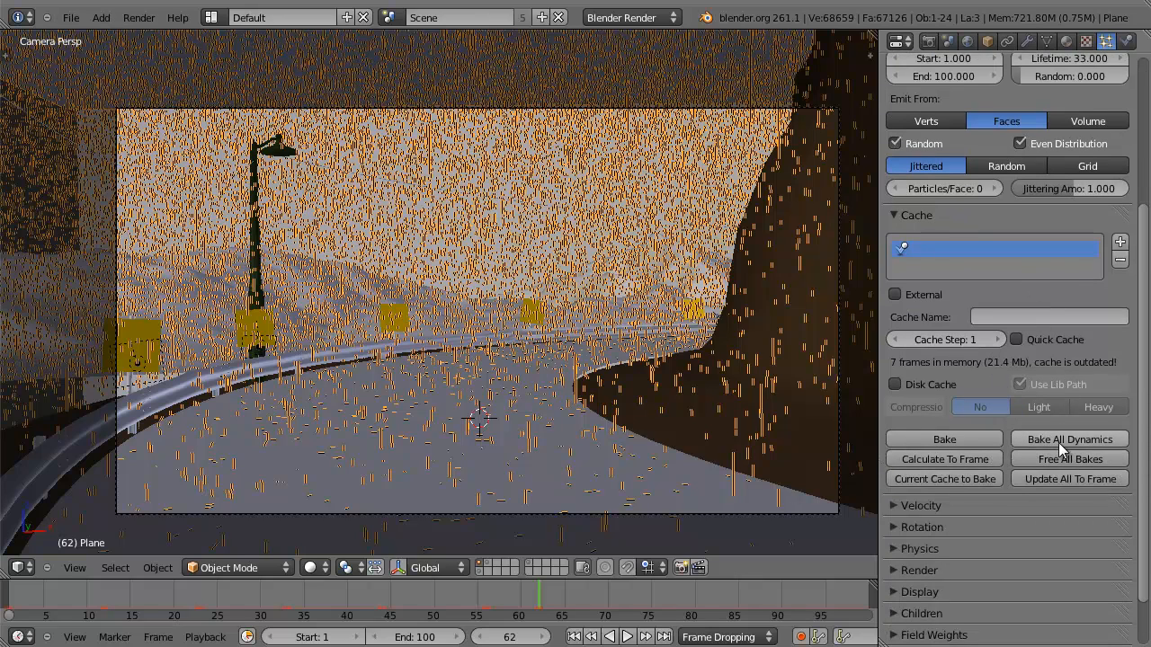
left_click(1059, 441)
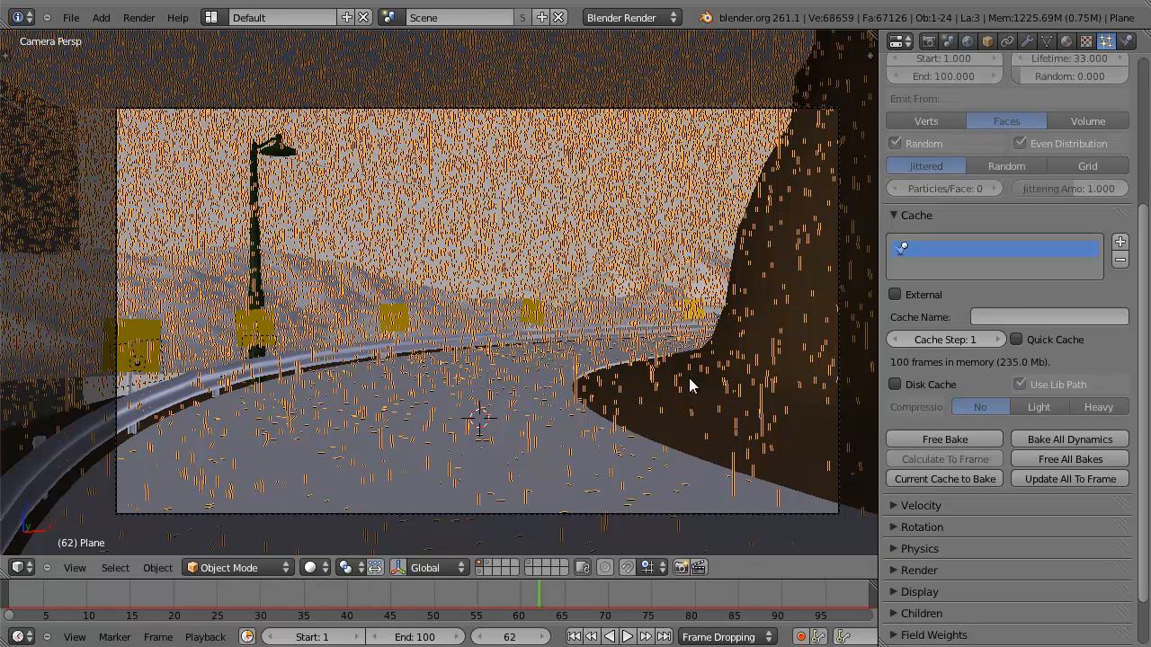
left_click(897, 217)
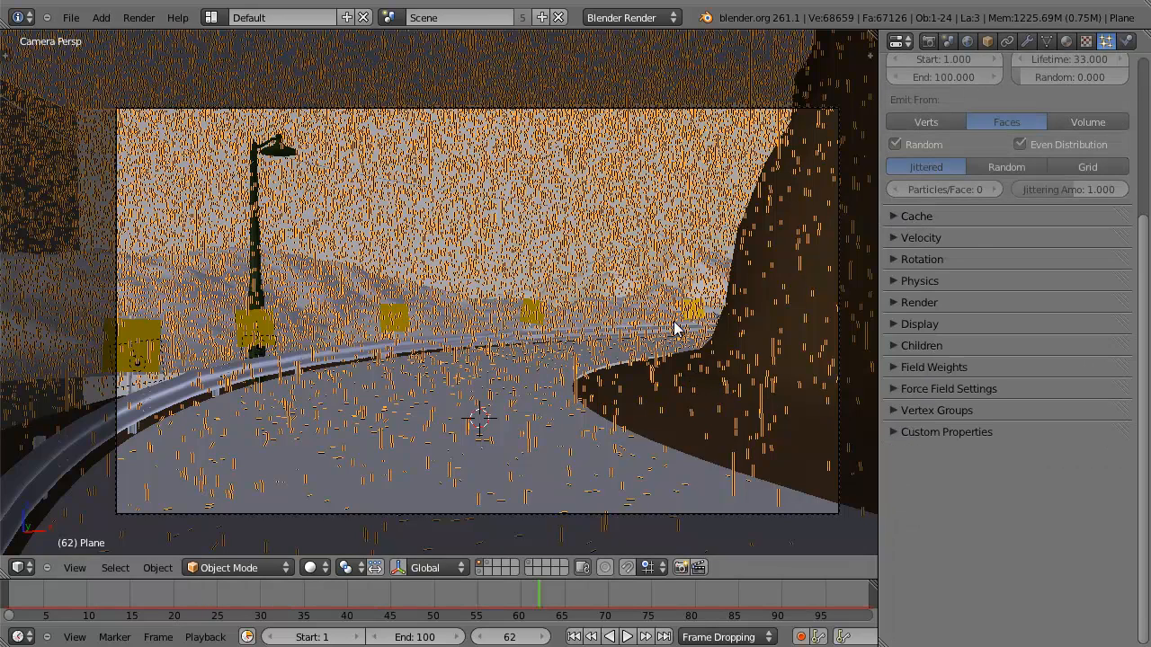
key("z")
right_click(548, 396)
key("z")
right_click(547, 396)
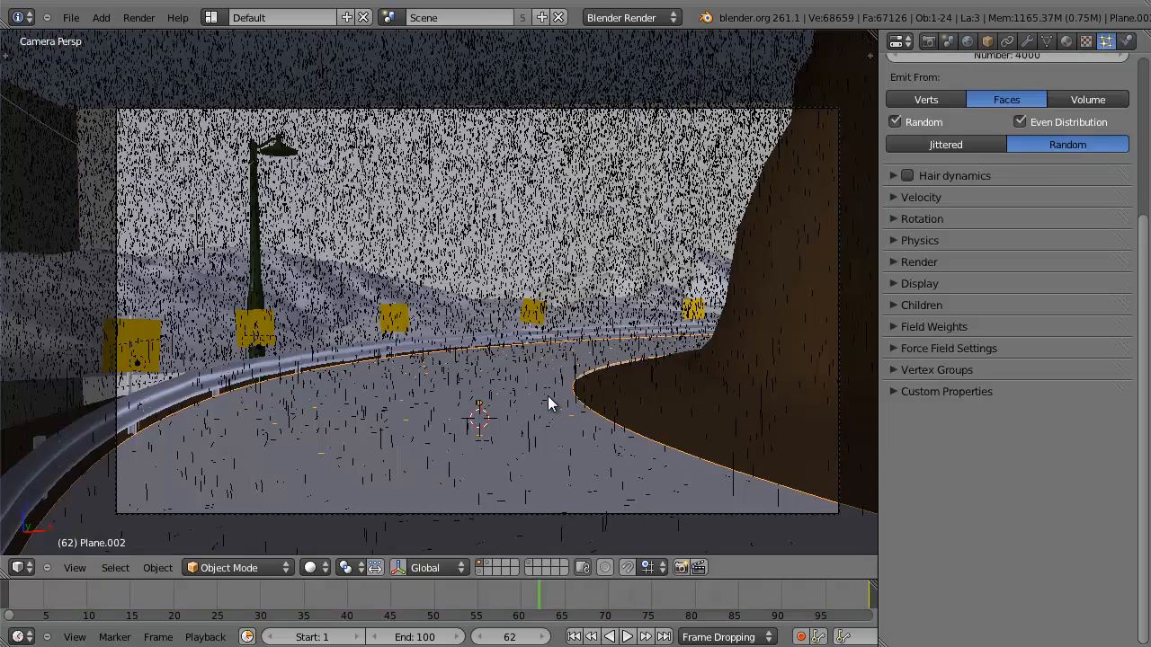
middle_click_drag(1055, 149, 1074, 388)
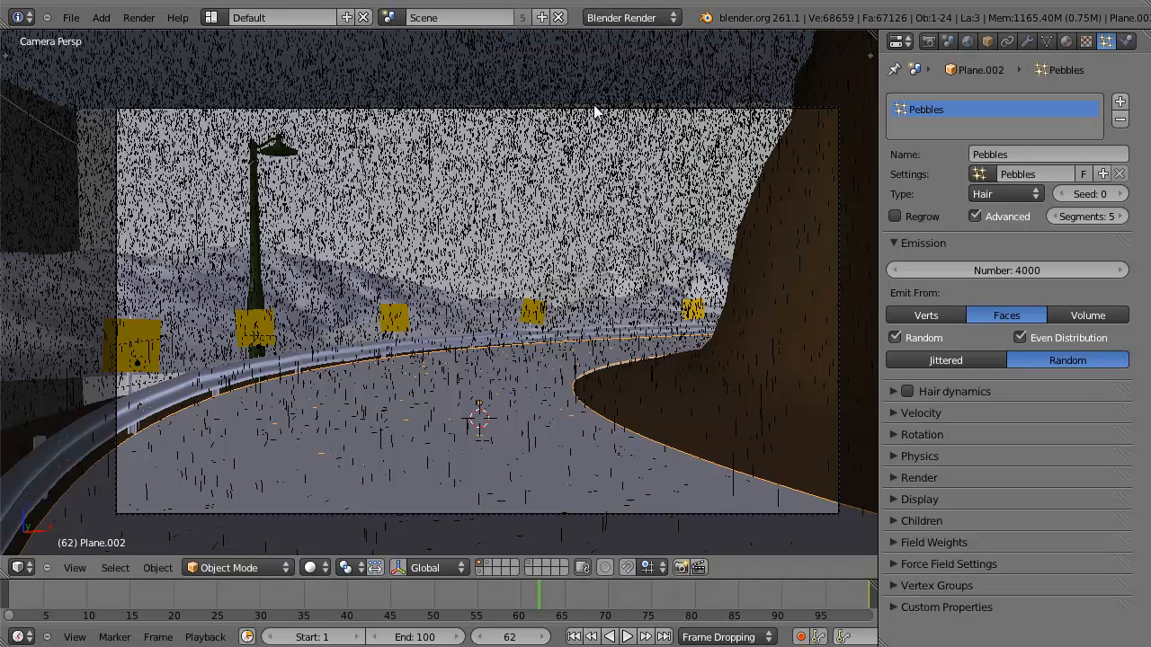
Enable Dynamic Paint physics on the rain emitter plane and add it as a brush.
right_click(445, 77)
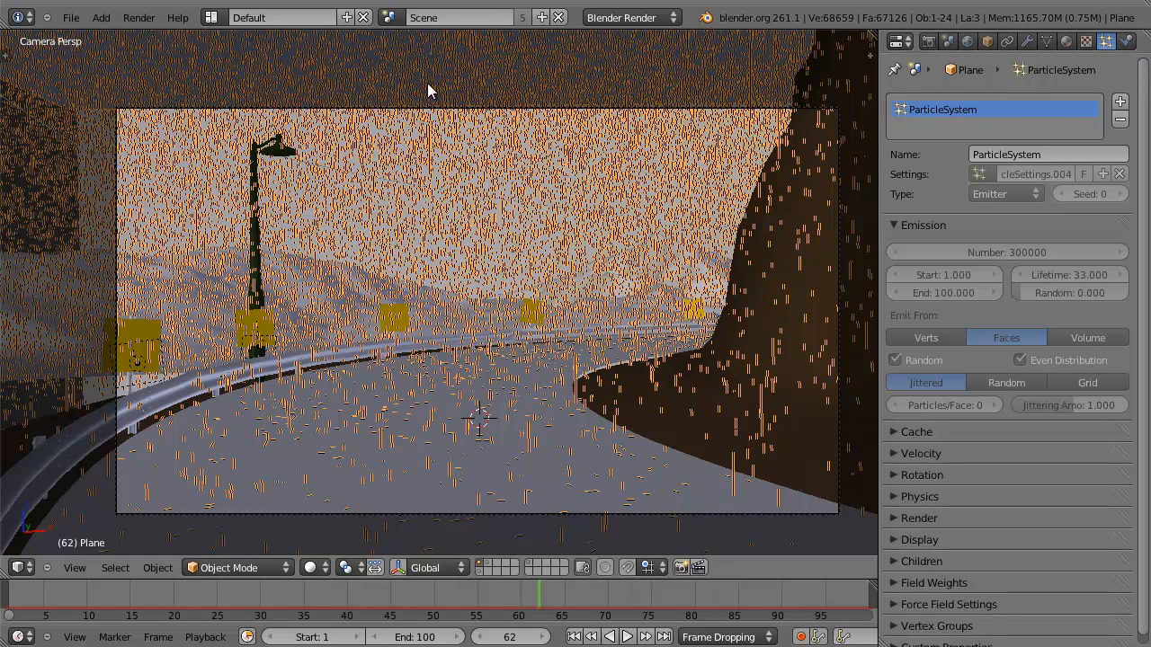
left_click(1130, 45)
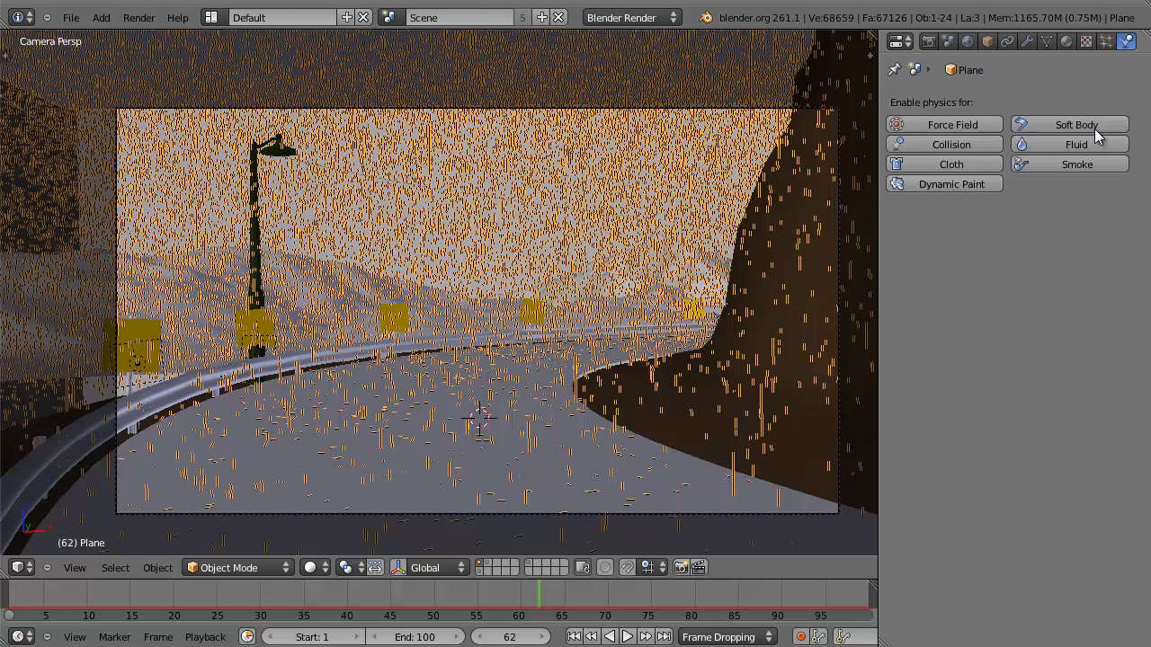
left_click(962, 186)
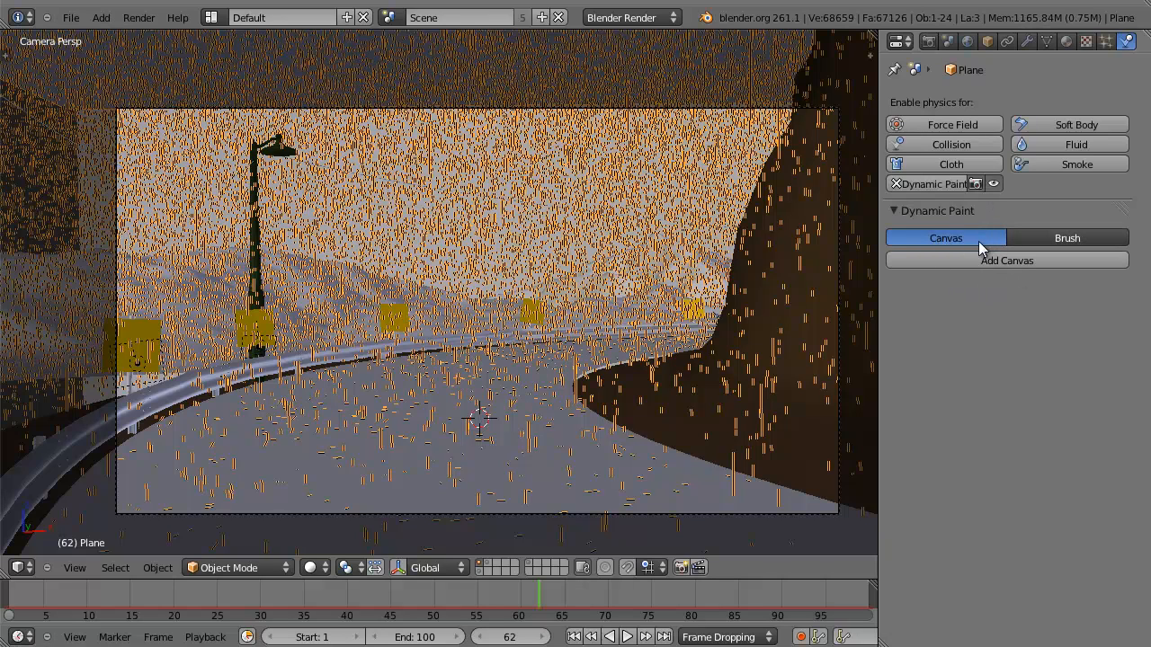
left_click(1054, 238)
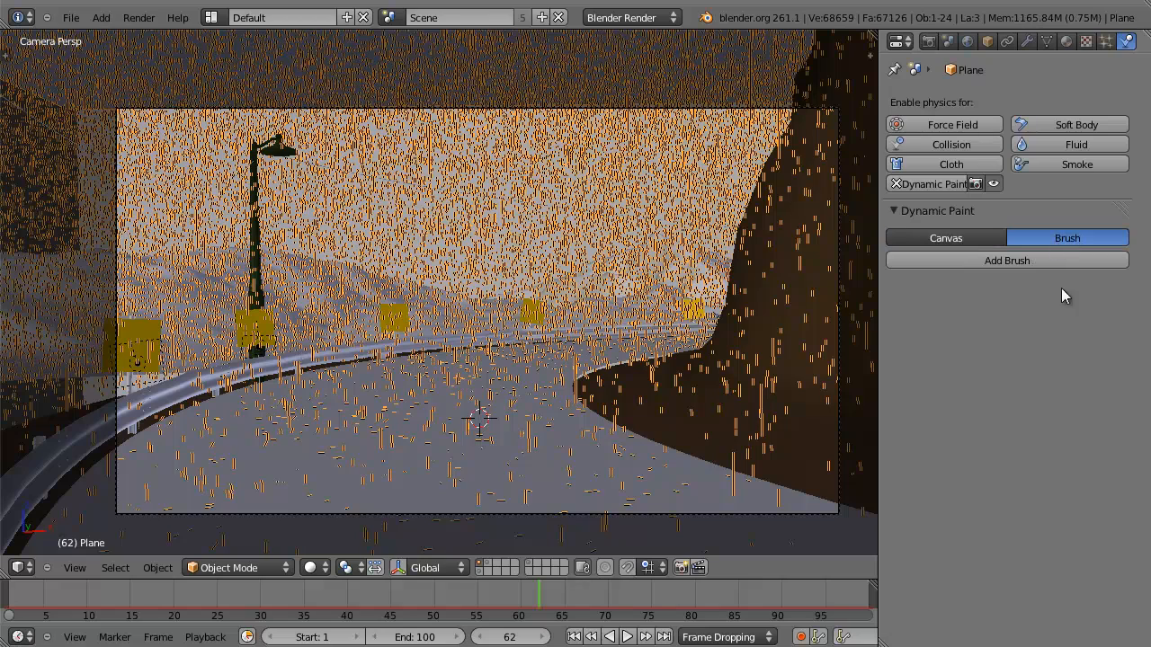
left_click(1014, 258)
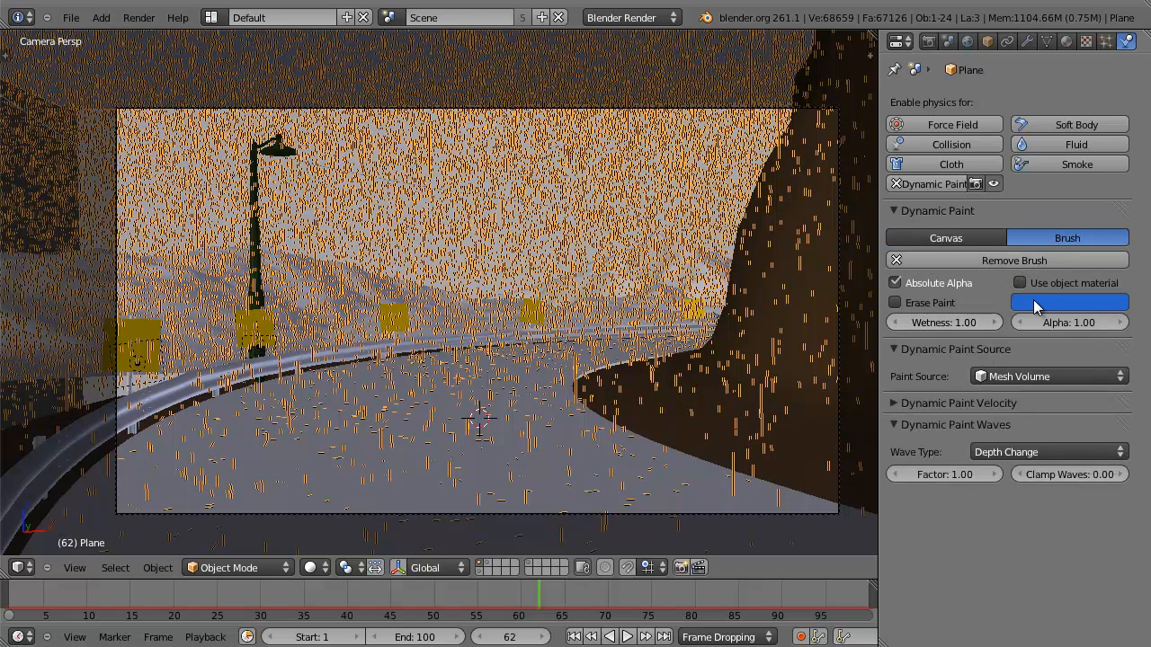
Set the Dynamic Paint brush color to black and turn off Absolute Alpha.
left_click(1078, 311)
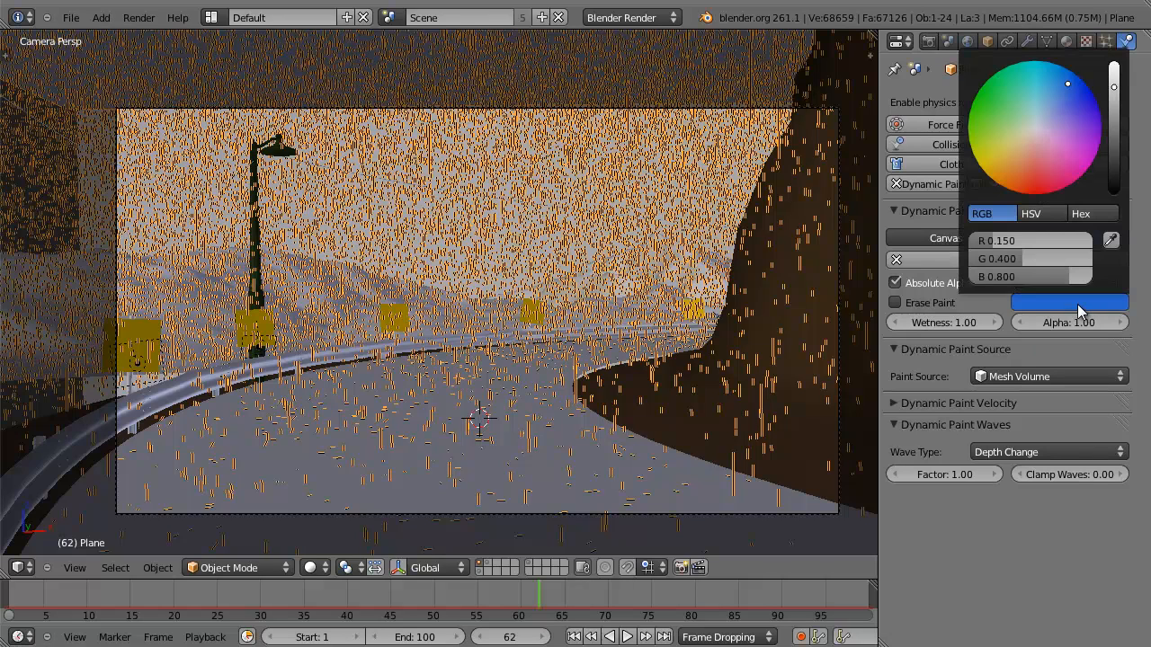
left_click(1114, 138)
left_click_drag(1123, 212, 1124, 277)
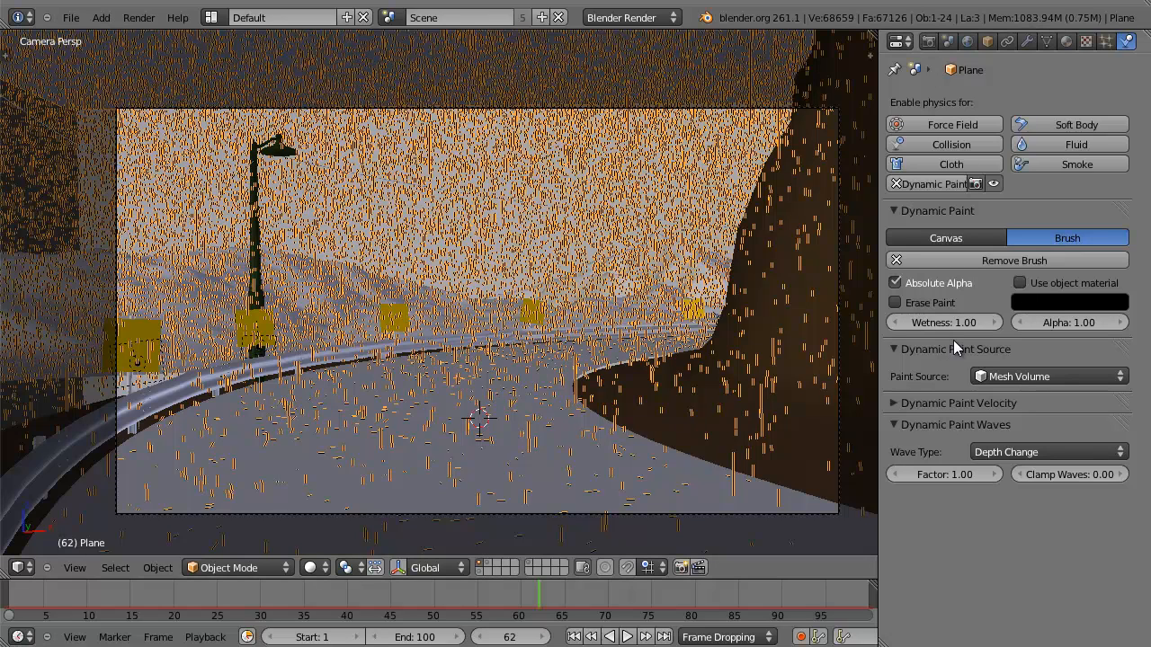
left_click(896, 283)
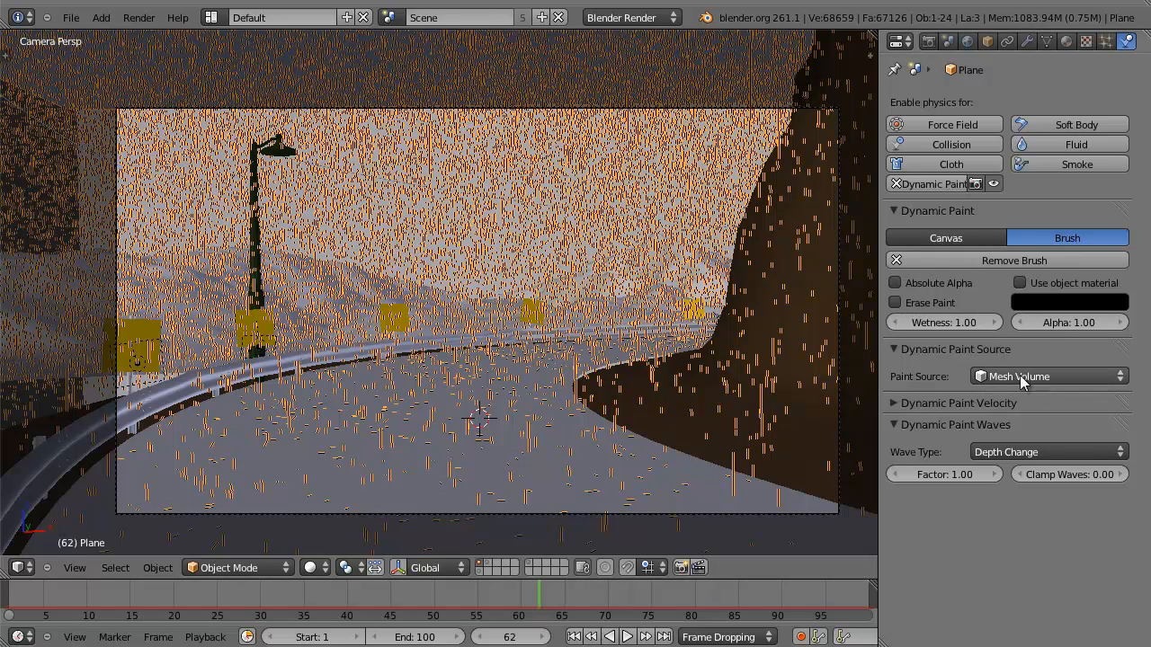
Set the brush's paint source to Particle System, using the plane's ParticleSystem.
left_click(1003, 377)
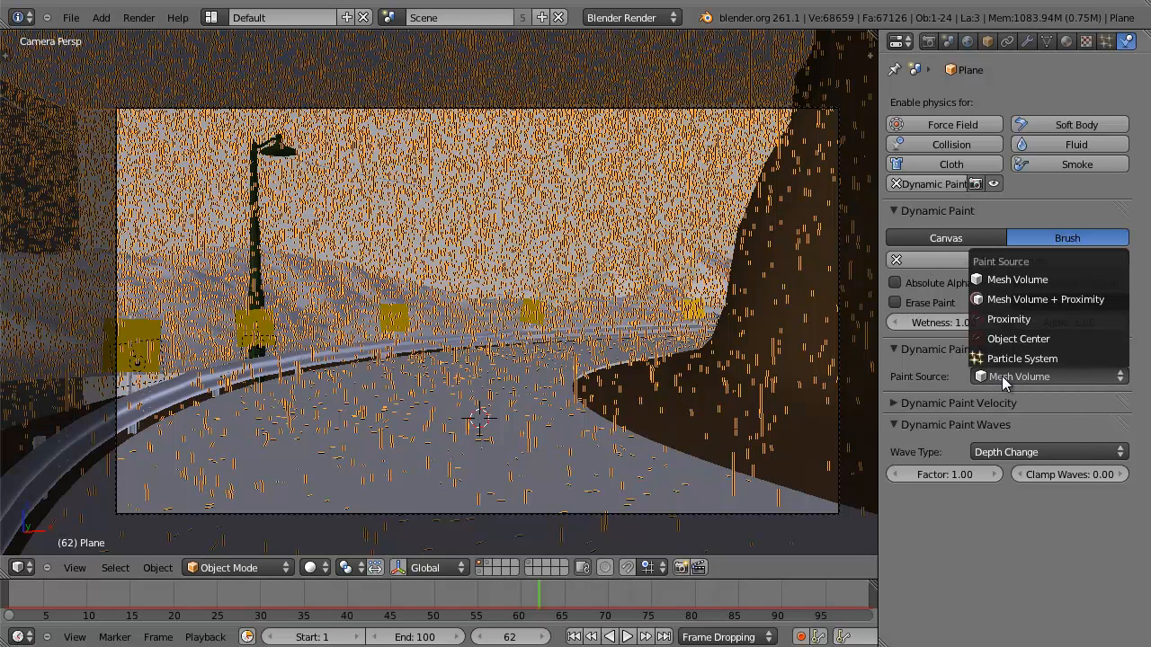
left_click(984, 358)
left_click(928, 396)
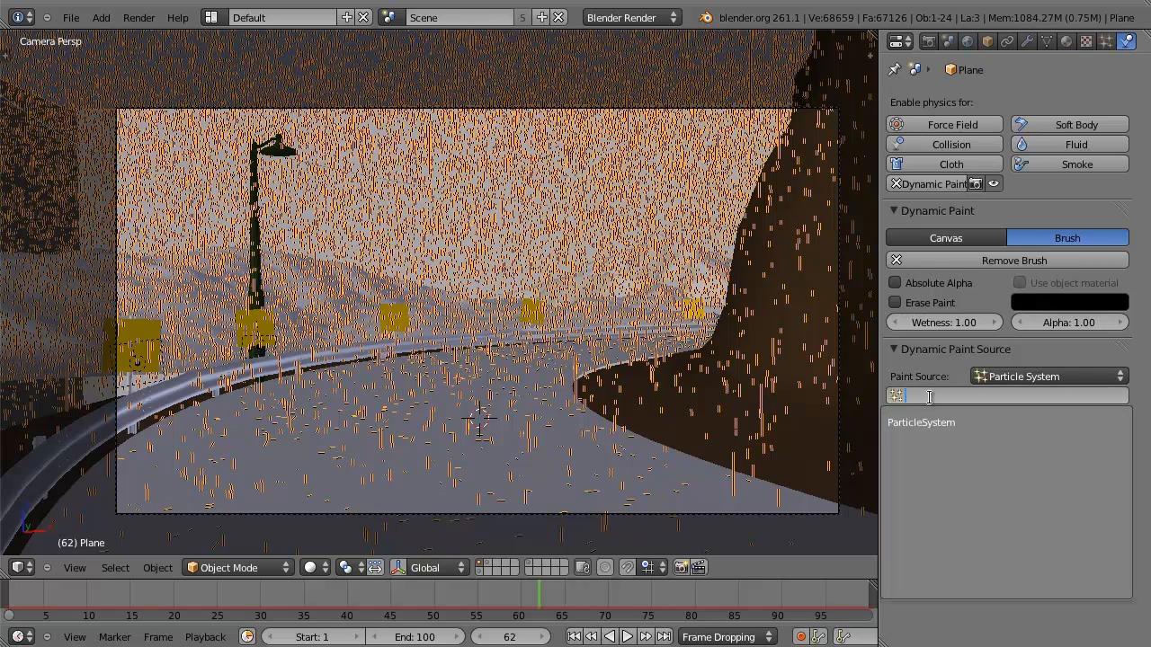
left_click(931, 422)
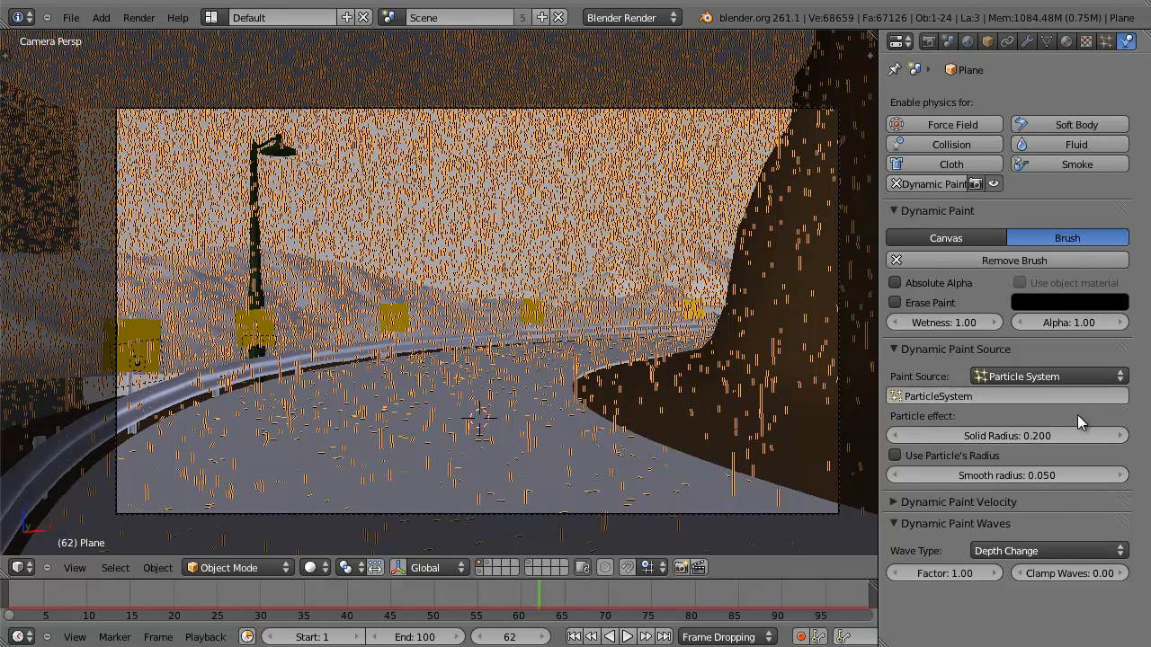
Reduce the brush's particle Solid Radius to 0.100.
left_click(902, 436)
left_click(903, 436)
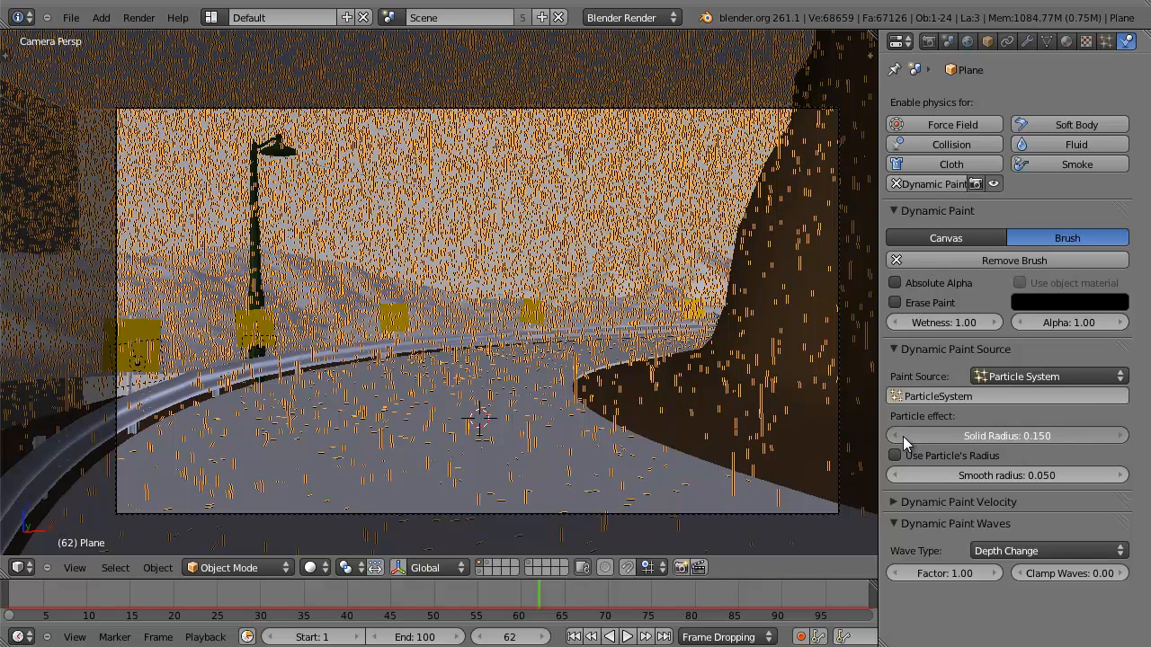
left_click(1119, 437)
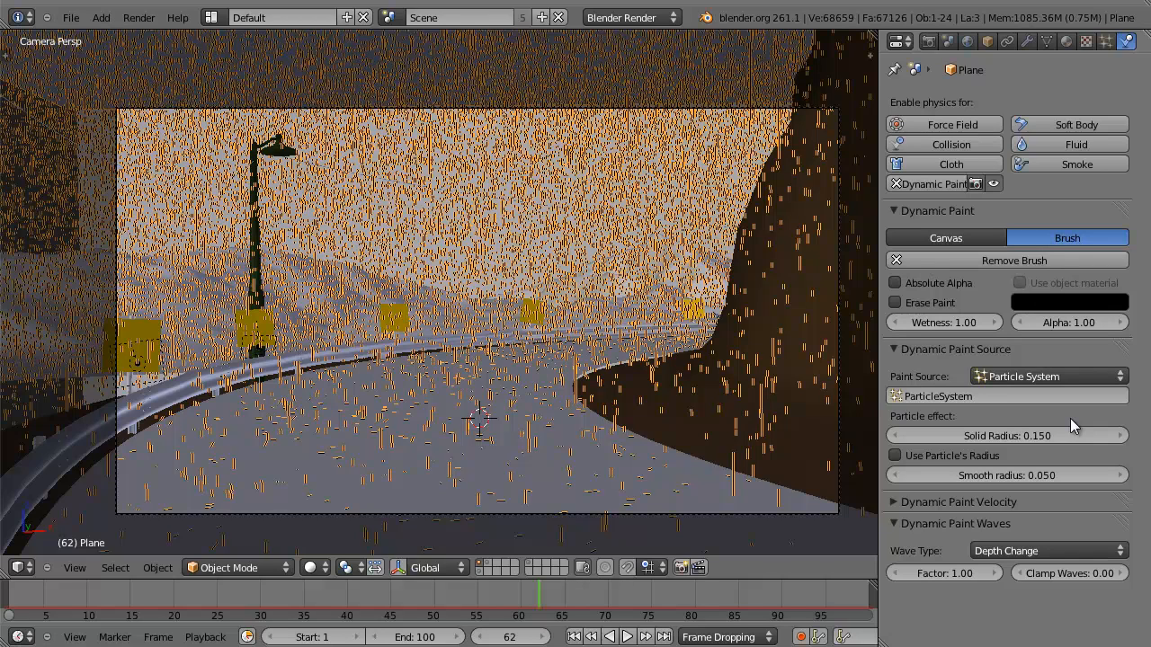
left_click_drag(1070, 418, 1031, 425)
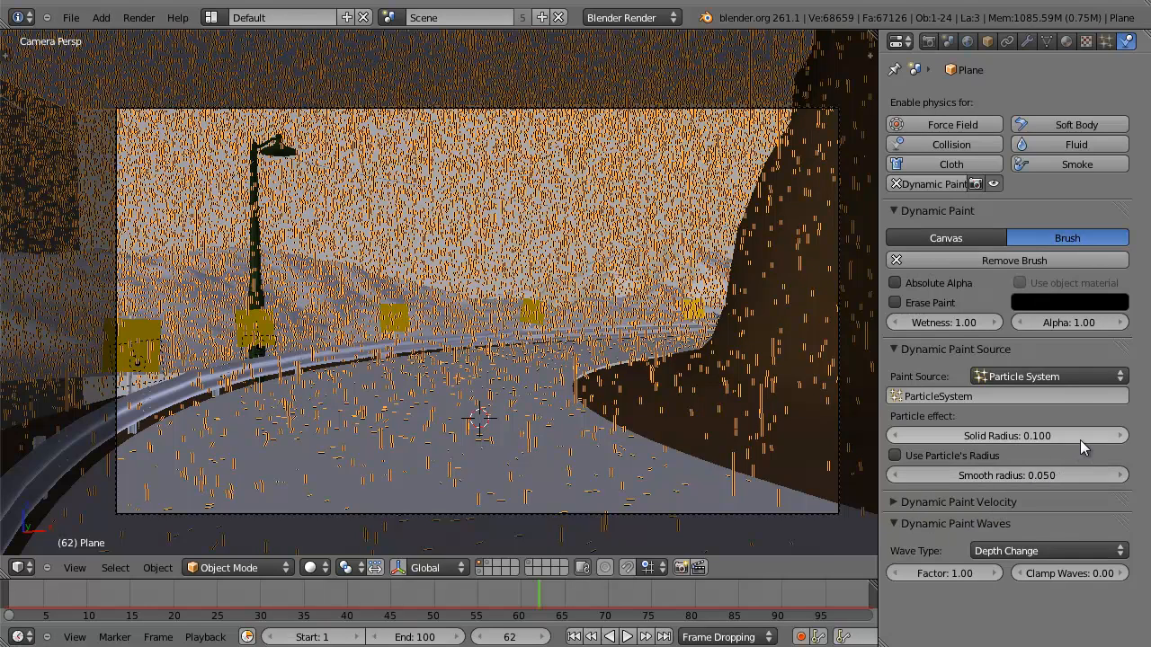
Expand the brush's Dynamic Paint Velocity settings and review the velocity and wave options.
left_click(895, 504)
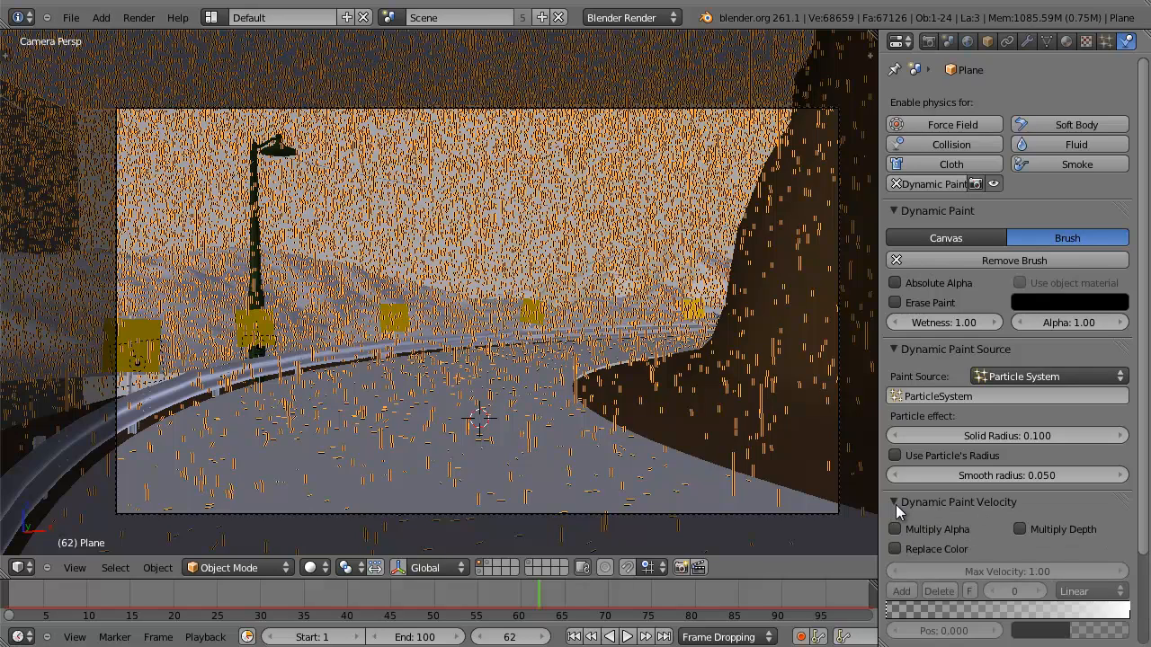
left_click(895, 505)
left_click(896, 504)
scroll(895, 504, "down", 3)
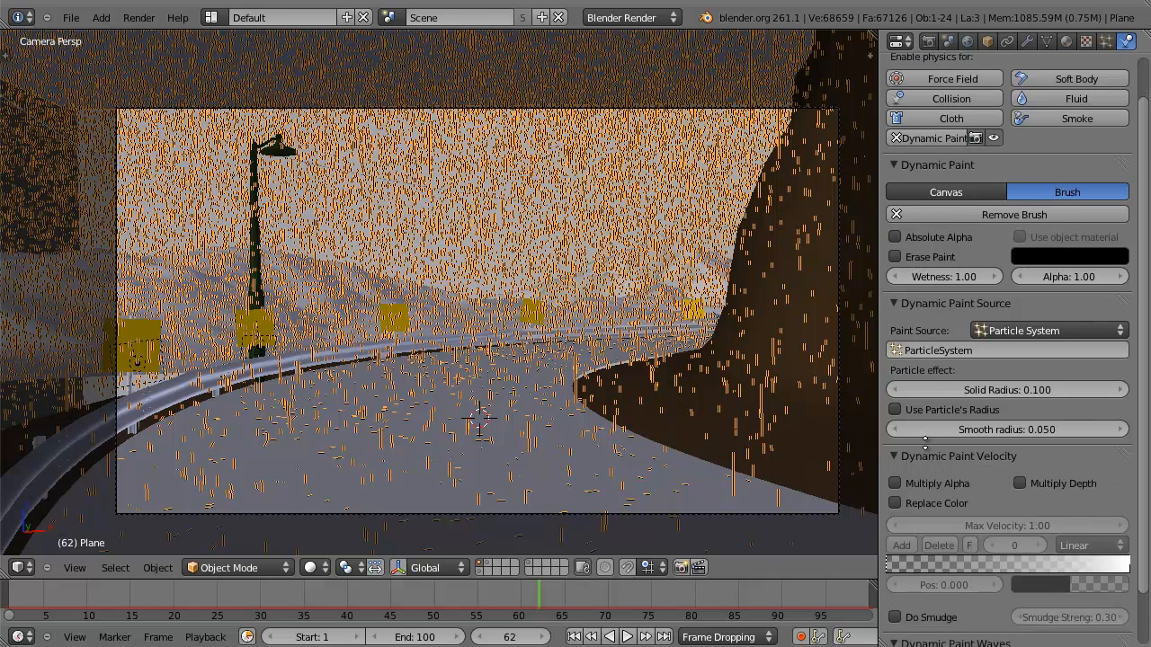
scroll(919, 405, "down", 1)
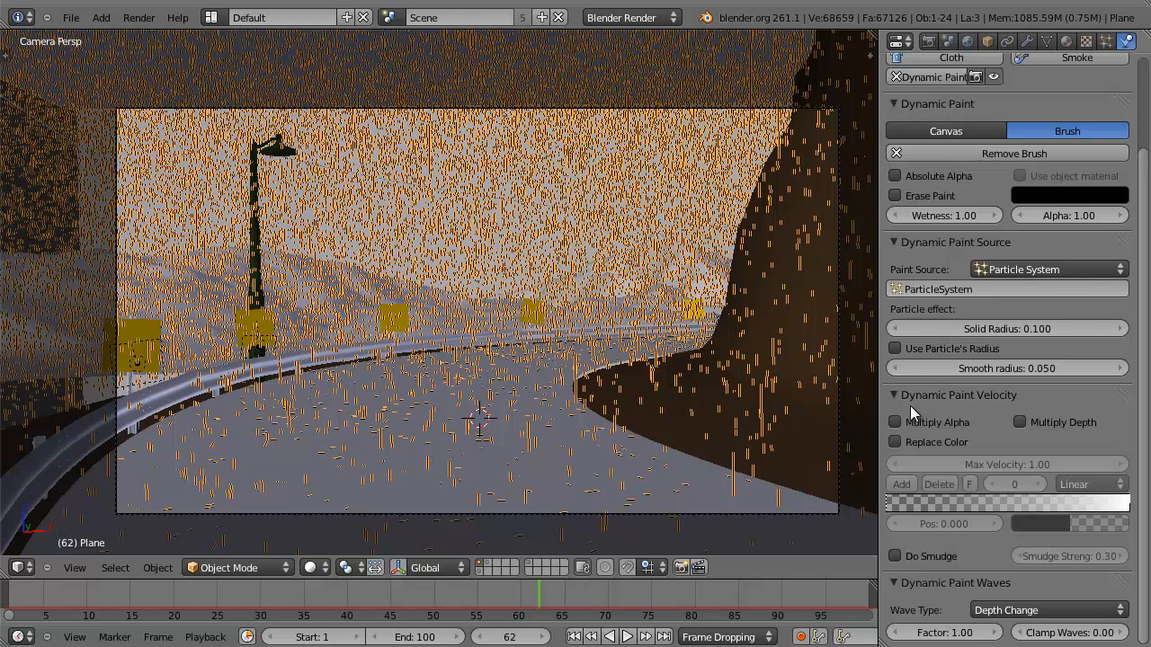
Collapse the brush's Dynamic Paint Velocity and Dynamic Paint Waves settings.
left_click(891, 397)
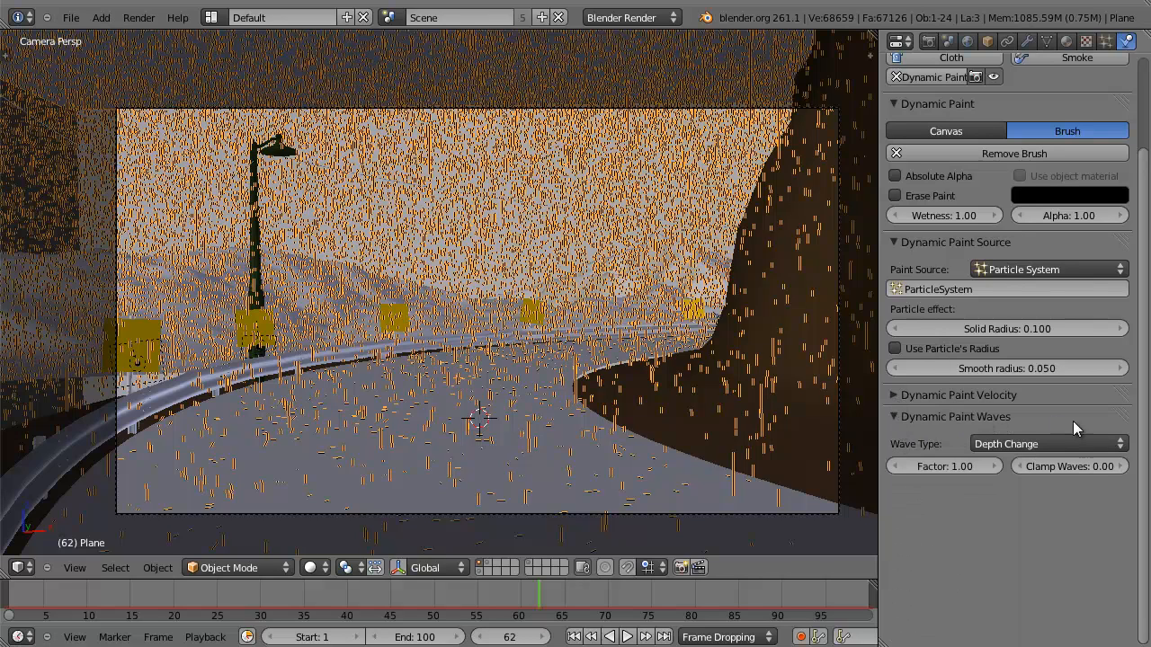
left_click(900, 418)
middle_click_drag(1011, 403, 1014, 543)
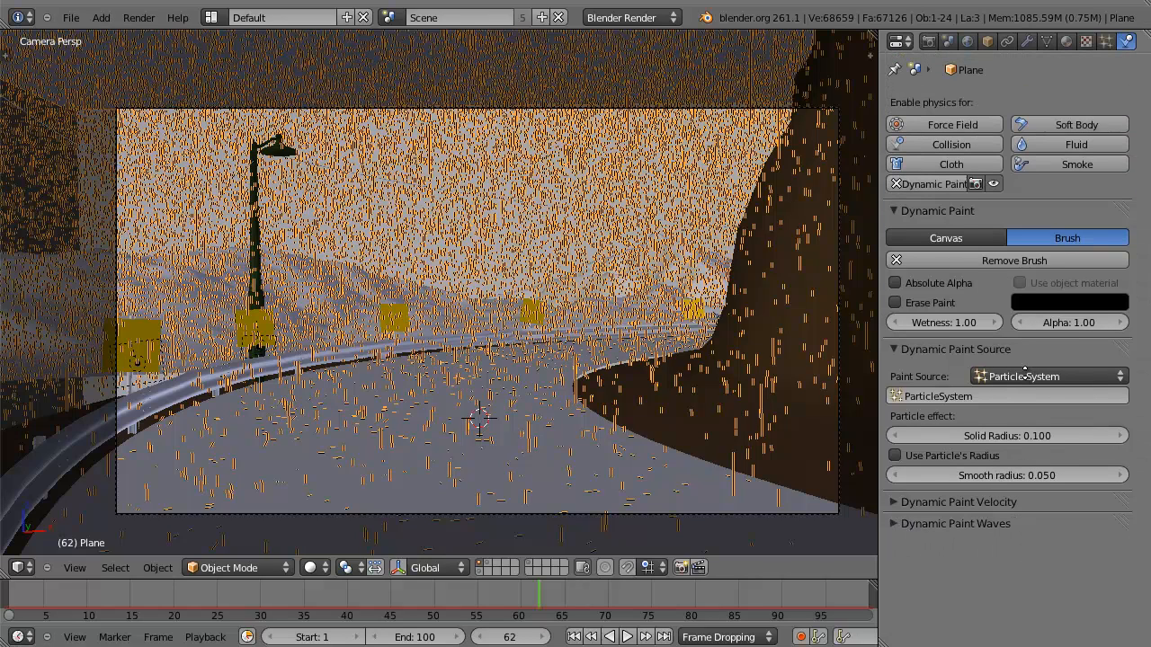
Select the road, view it from the top, and select its whole mesh in Edit Mode.
right_click(537, 411)
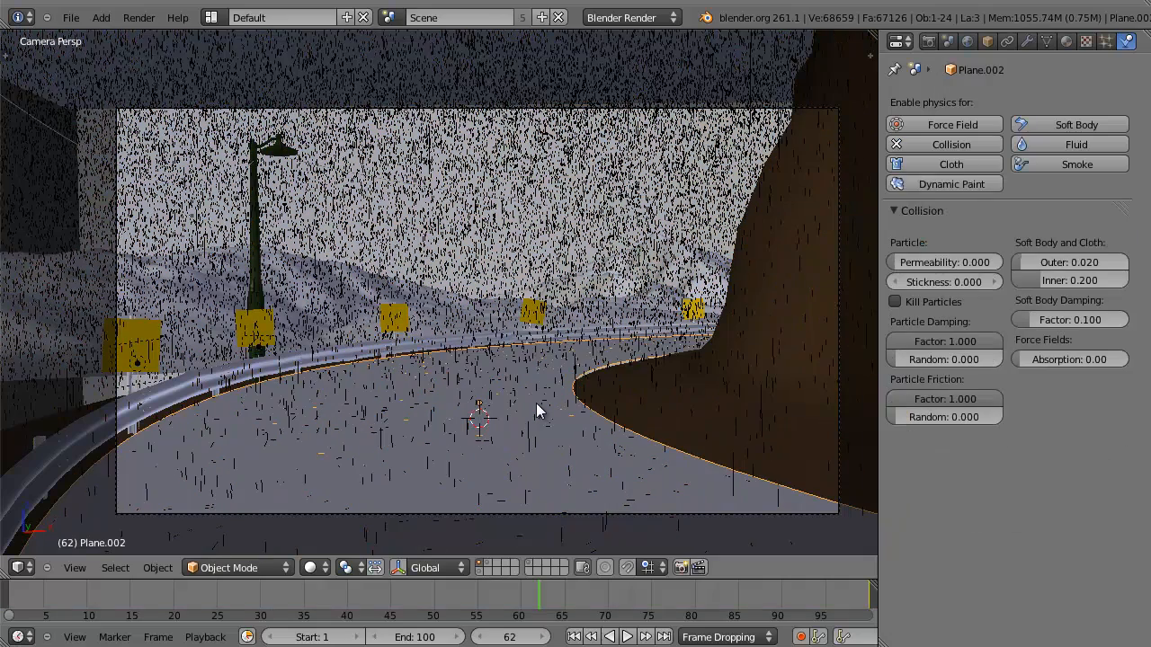
key("KP_7")
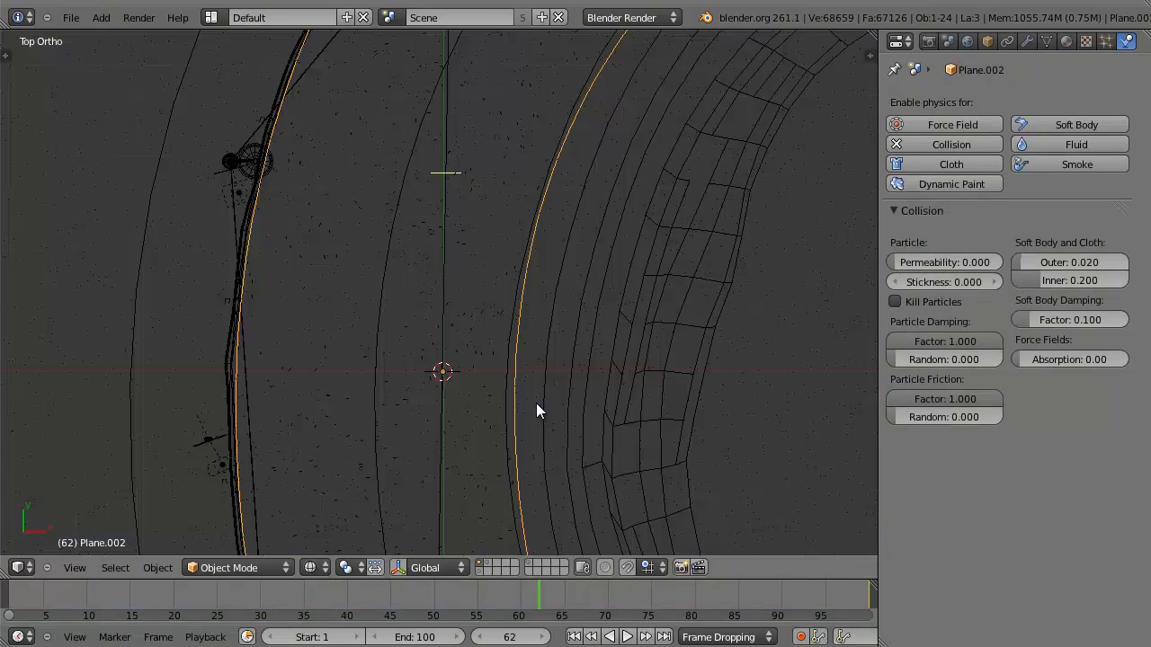
scroll(536, 402, "down", 5)
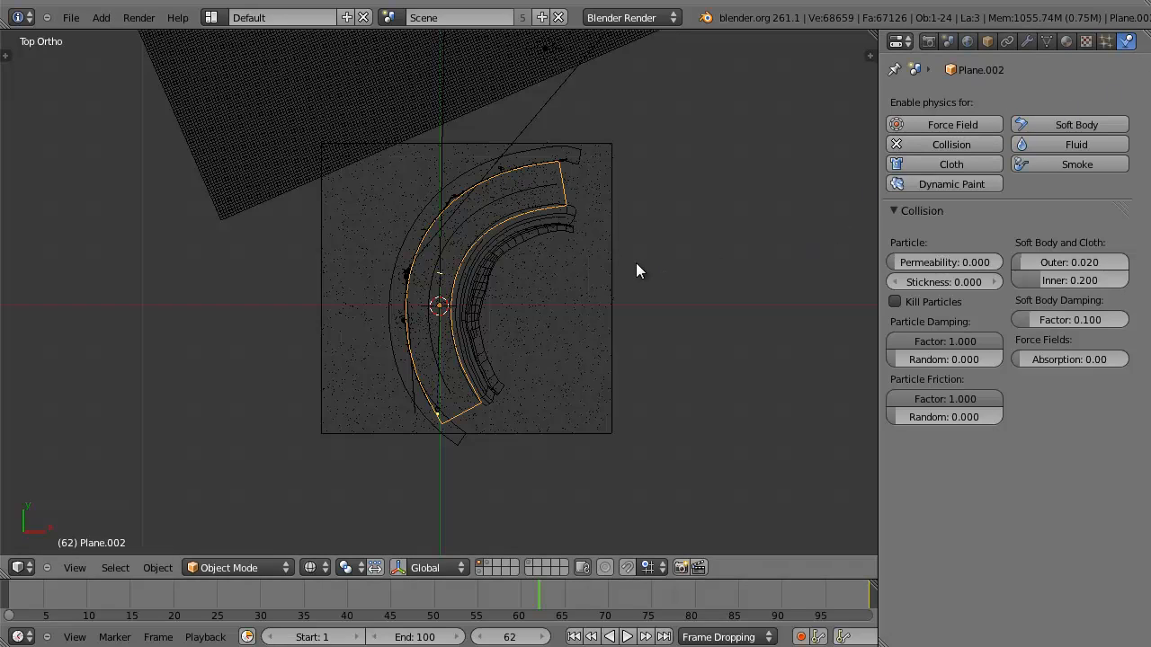
key("Tab")
key("a")
key("a")
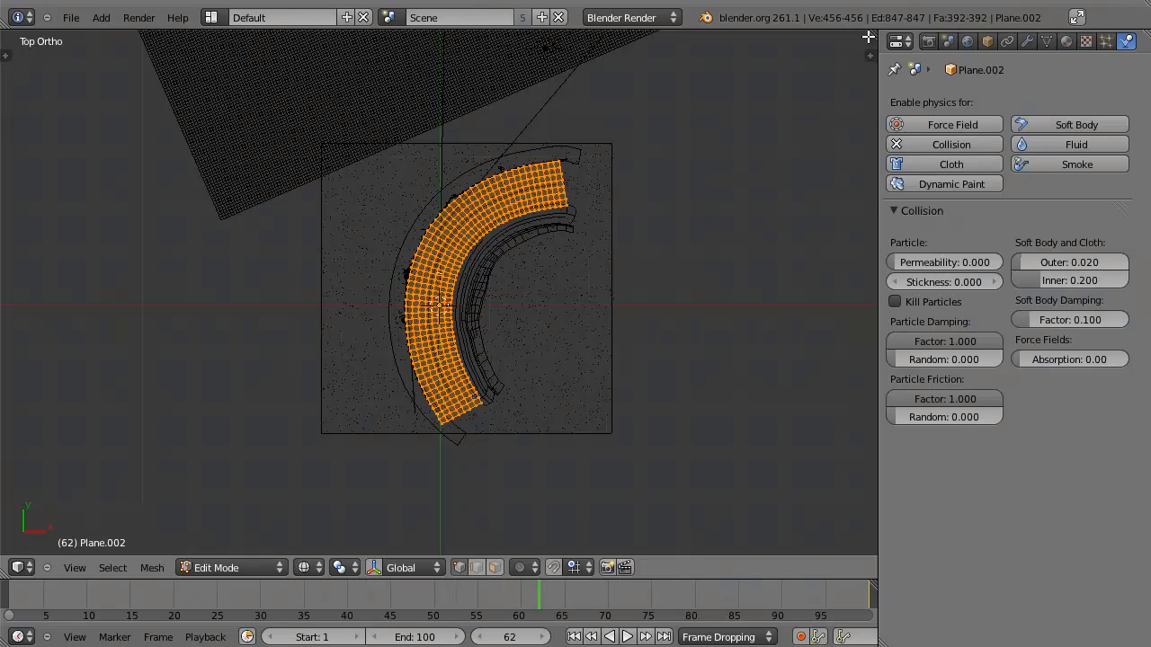
Split the 3D view, make the new area a UV/Image Editor, and unlink the Render Result to show the road's UVs.
left_click_drag(869, 37, 433, 76)
left_click(449, 568)
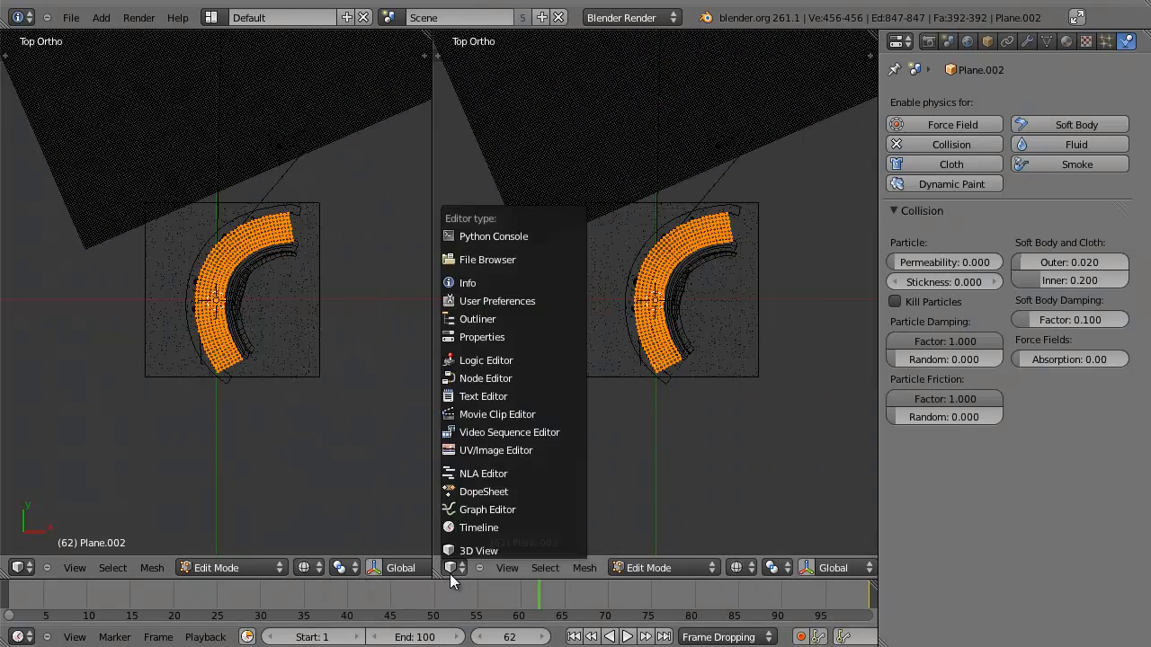
left_click(499, 449)
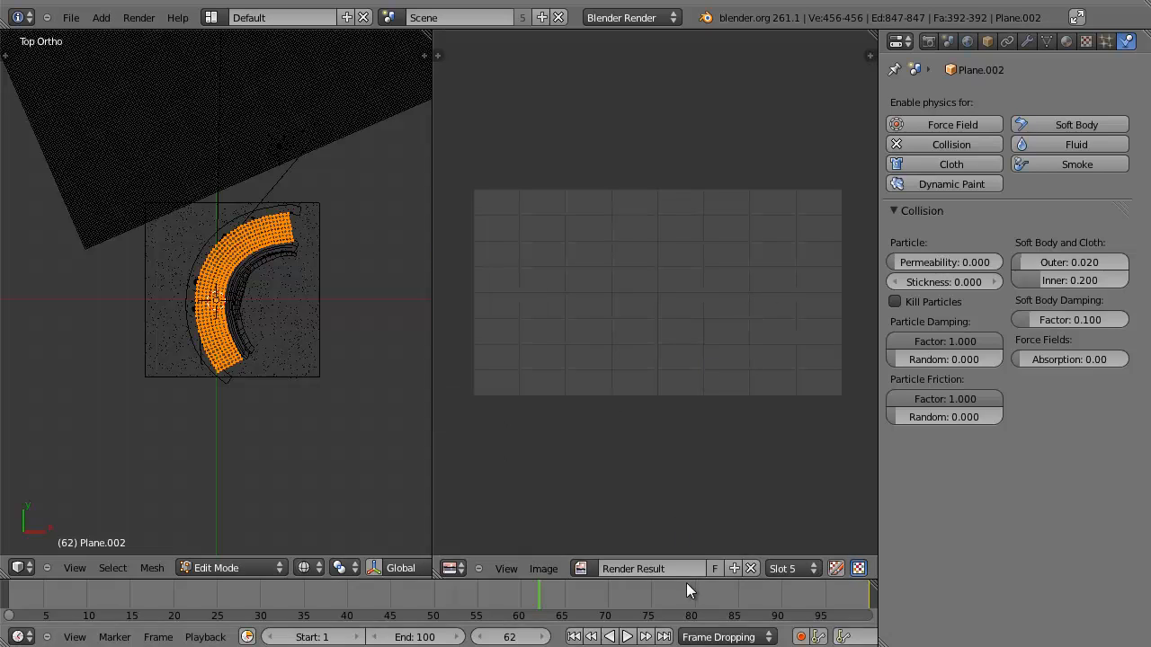
left_click(750, 568)
scroll(737, 393, "up", 1)
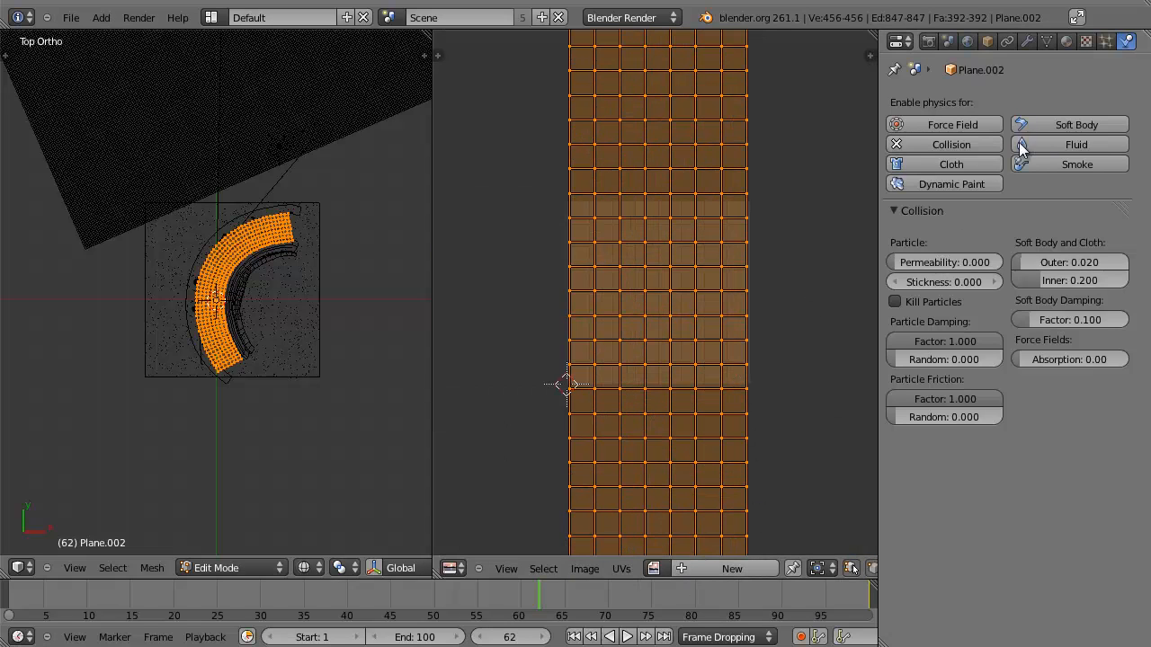
Add a second UV map to the road mesh and name it Dynamic Paint.
left_click(1028, 42)
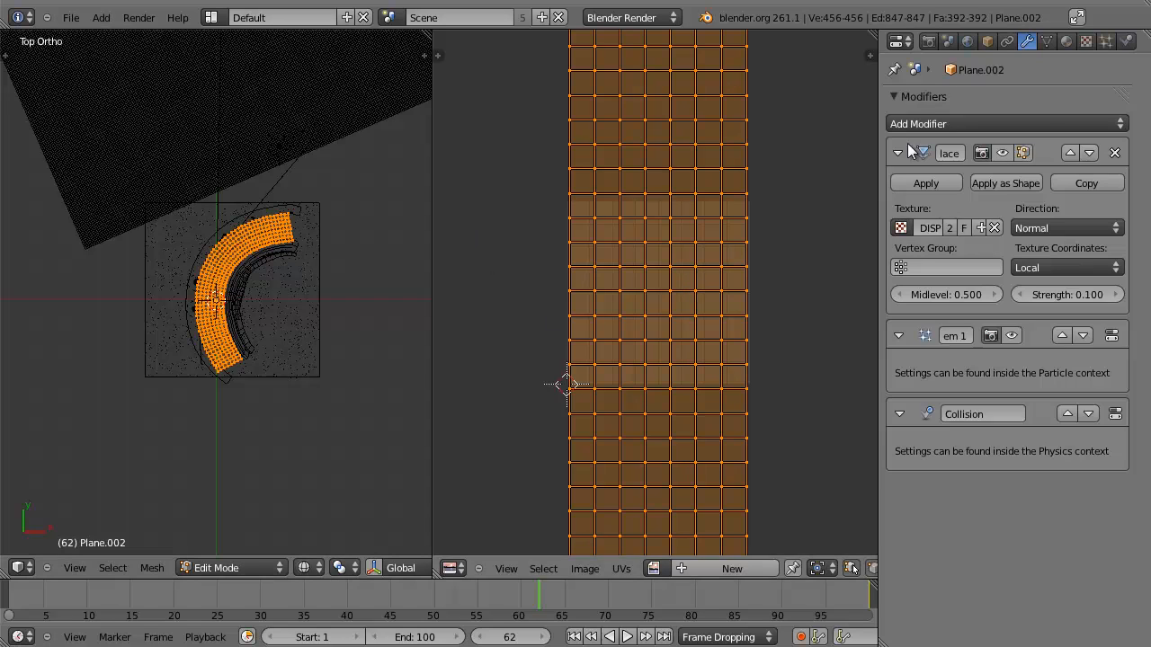
left_click(1046, 42)
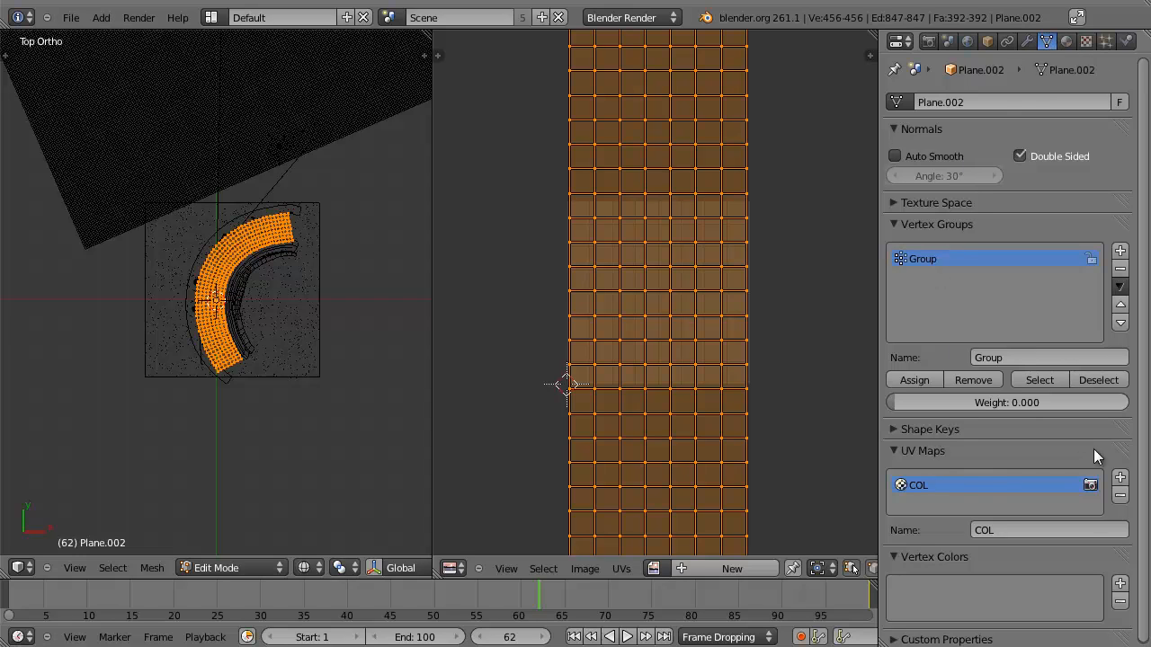
left_click(1120, 480)
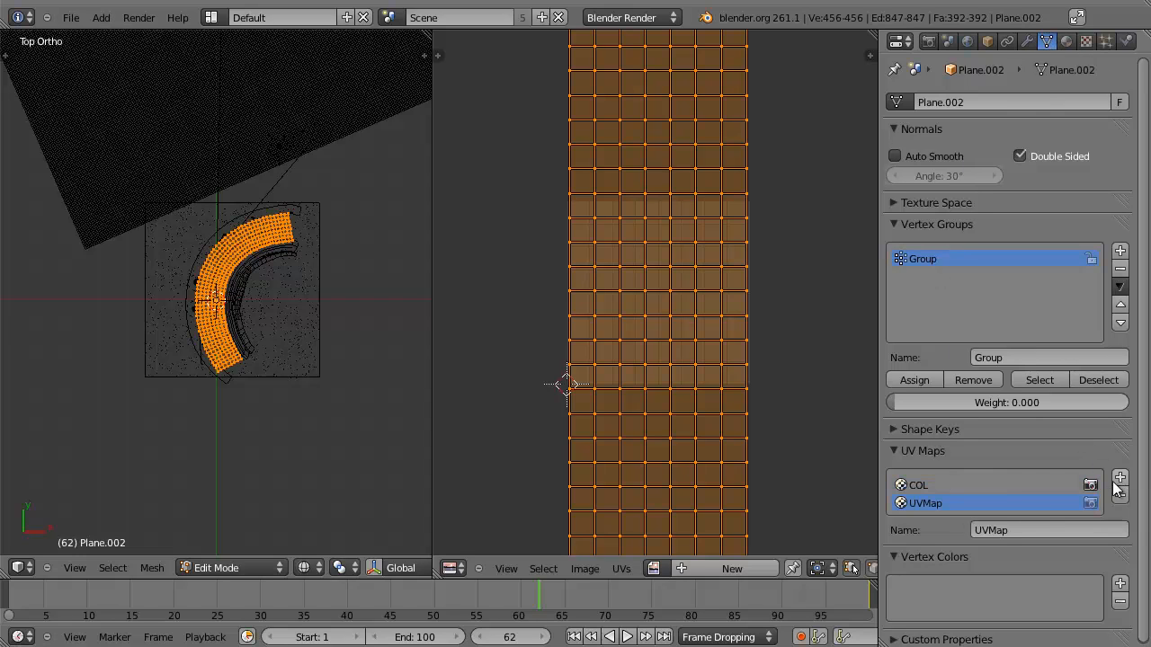
left_click(1027, 529)
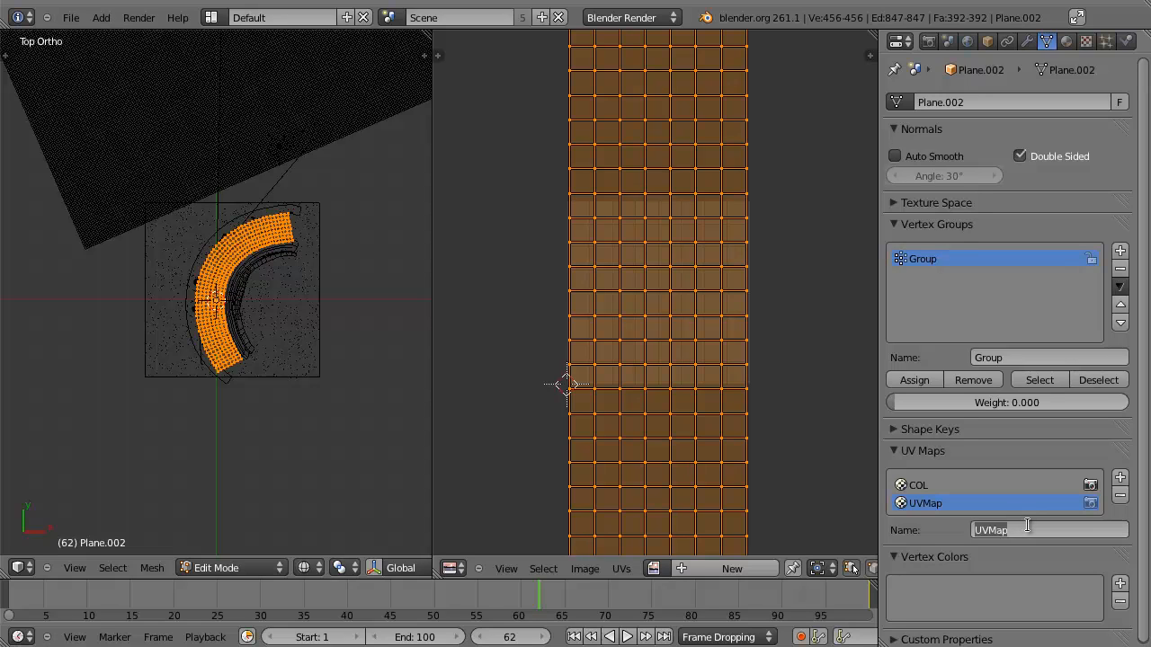
type("Dynamic Paint")
key("Return")
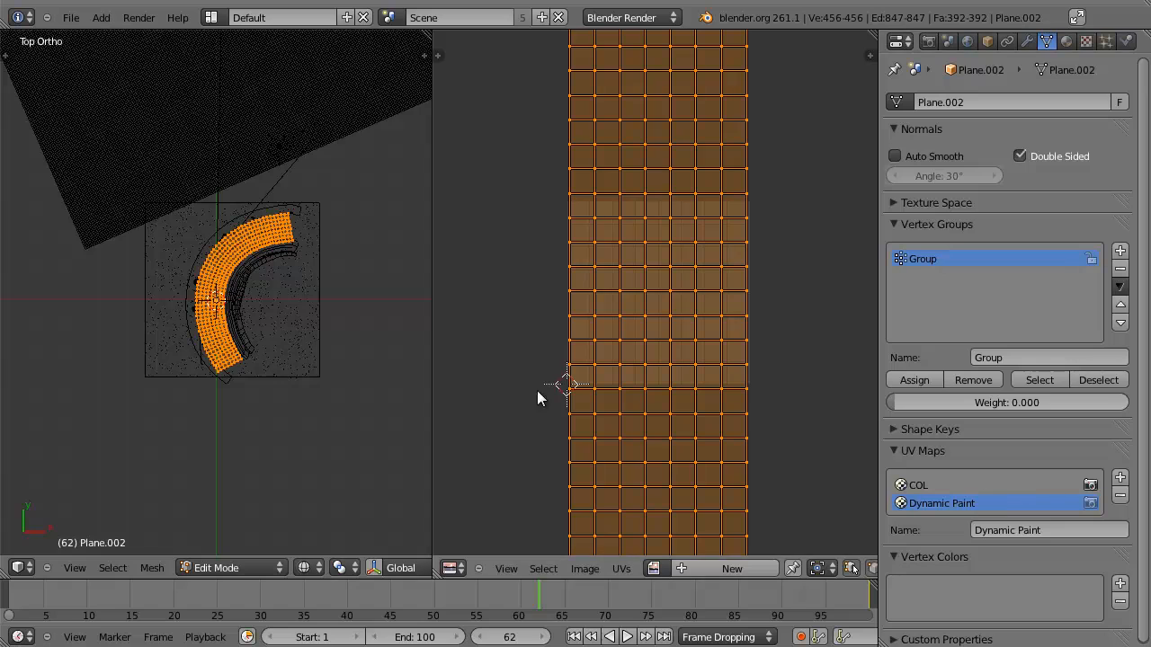
Unwrap the selected road mesh with Project From View from the top view.
key("u")
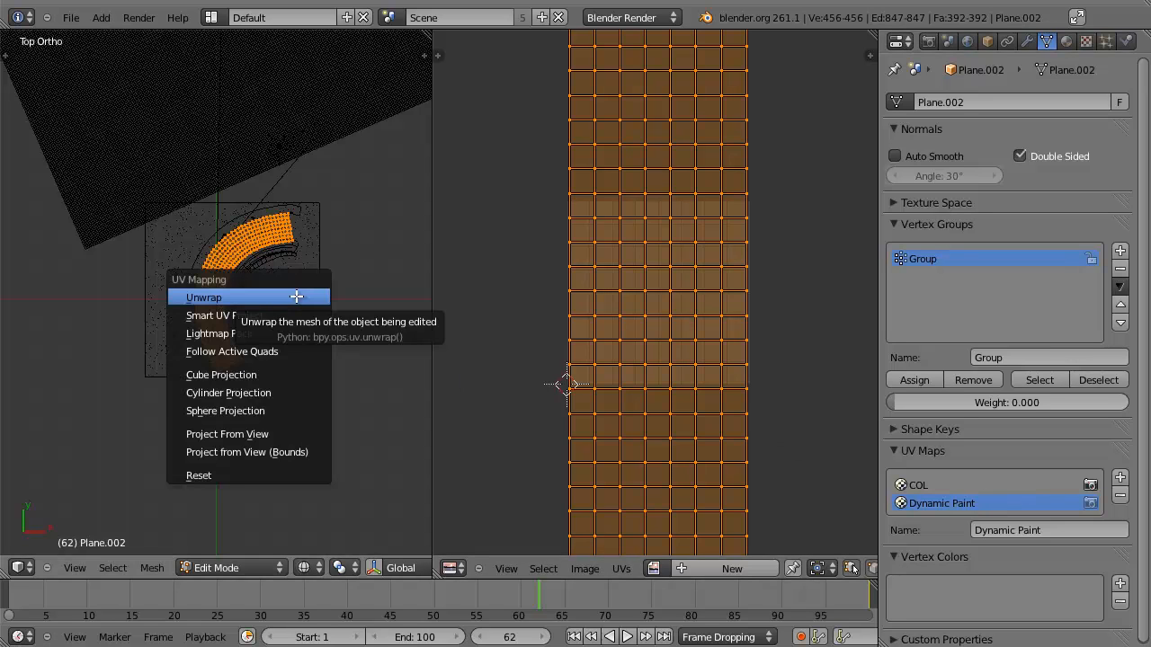
left_click(273, 434)
scroll(715, 315, "up", 4)
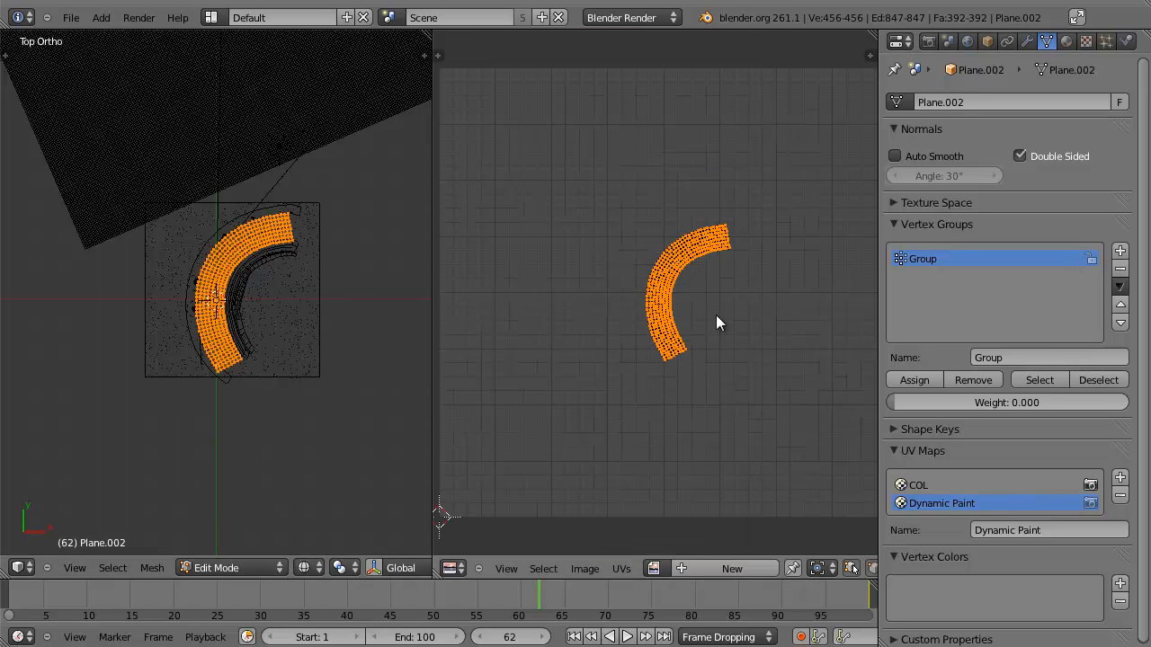
Enlarge the road's UV layout and rotate it clockwise so the arc spans most of the UV square.
key("s")
left_click(803, 396)
scroll(802, 395, "down", 2)
key("r")
left_click(823, 287)
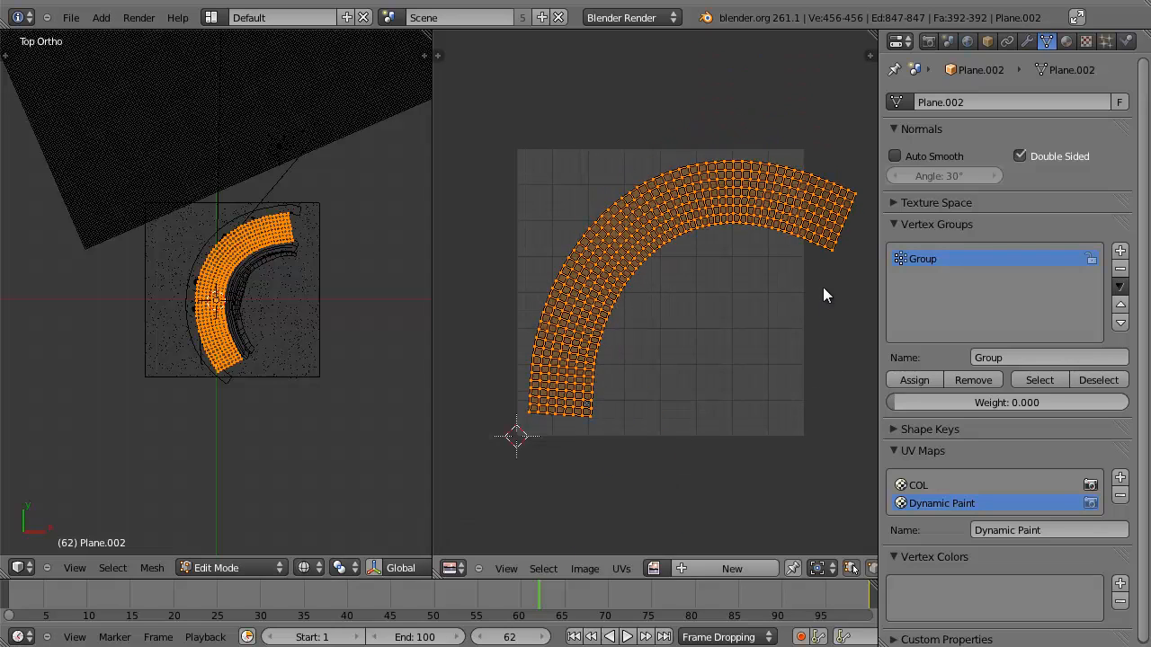
Slightly shrink, rotate and move the road's UV layout so both ends fit inside the UV square.
key("s")
left_click(811, 273)
key("r")
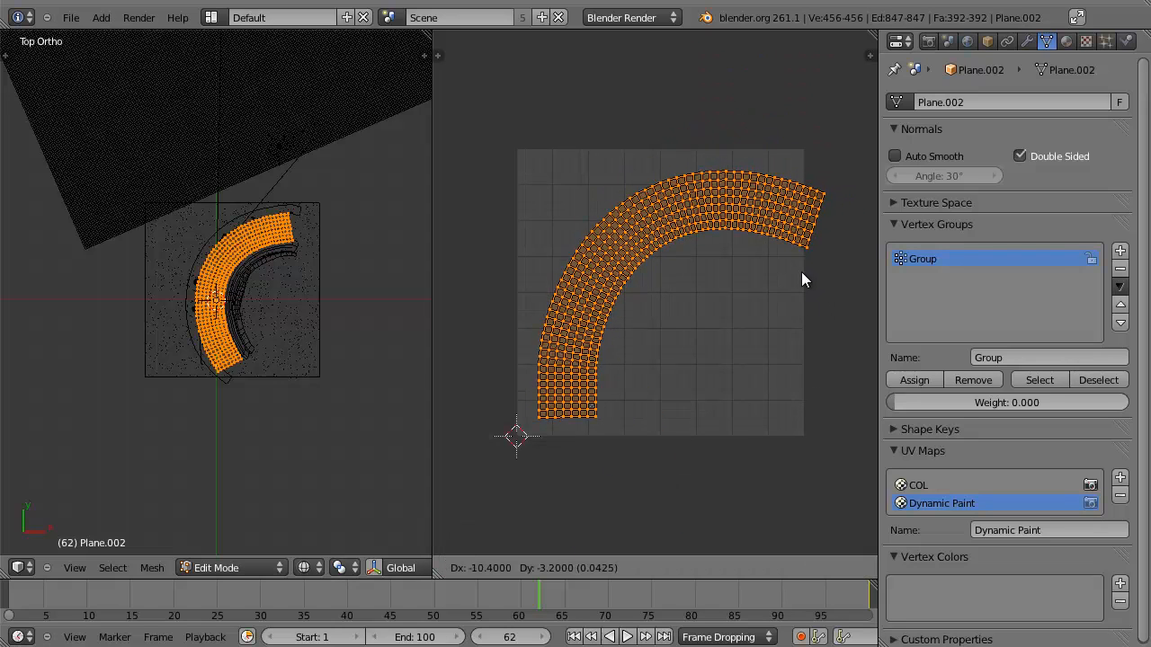
left_click(808, 274)
key("r")
left_click(825, 260)
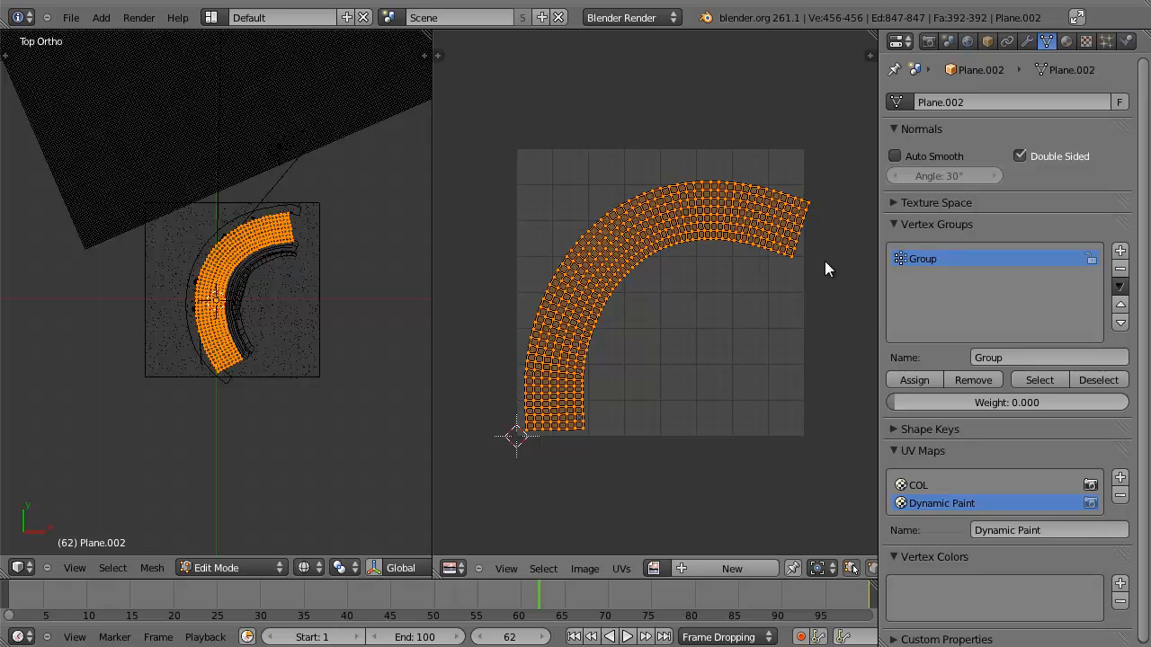
key("g")
key("x")
left_click(822, 261)
Examine both ends of the road's UV layout against the borders of the UV square.
scroll(809, 288, "up", 1)
scroll(673, 342, "up", 5)
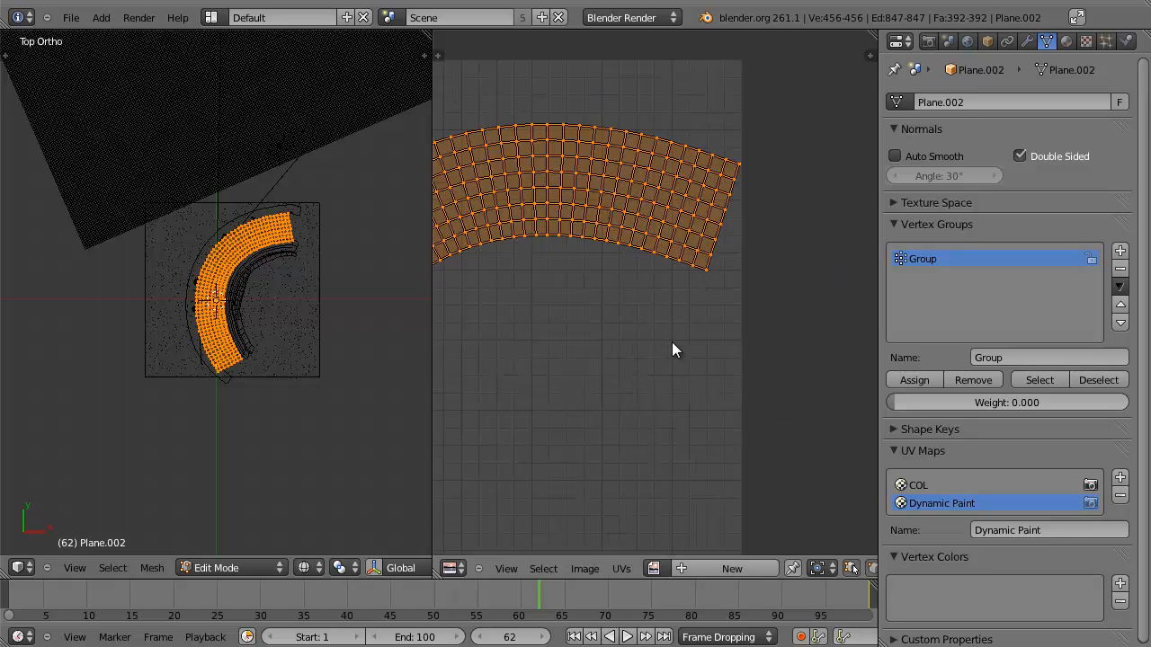
scroll(623, 368, "down", 4)
scroll(711, 308, "up", 5)
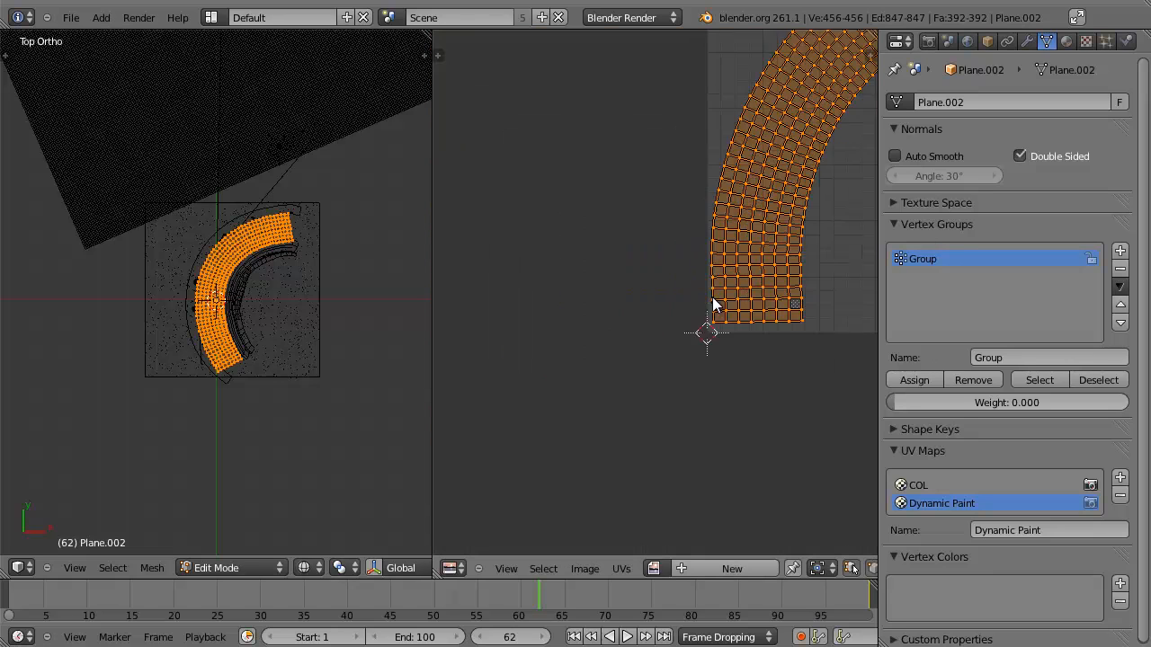
scroll(739, 321, "down", 2)
scroll(739, 322, "down", 4)
scroll(667, 336, "up", 3)
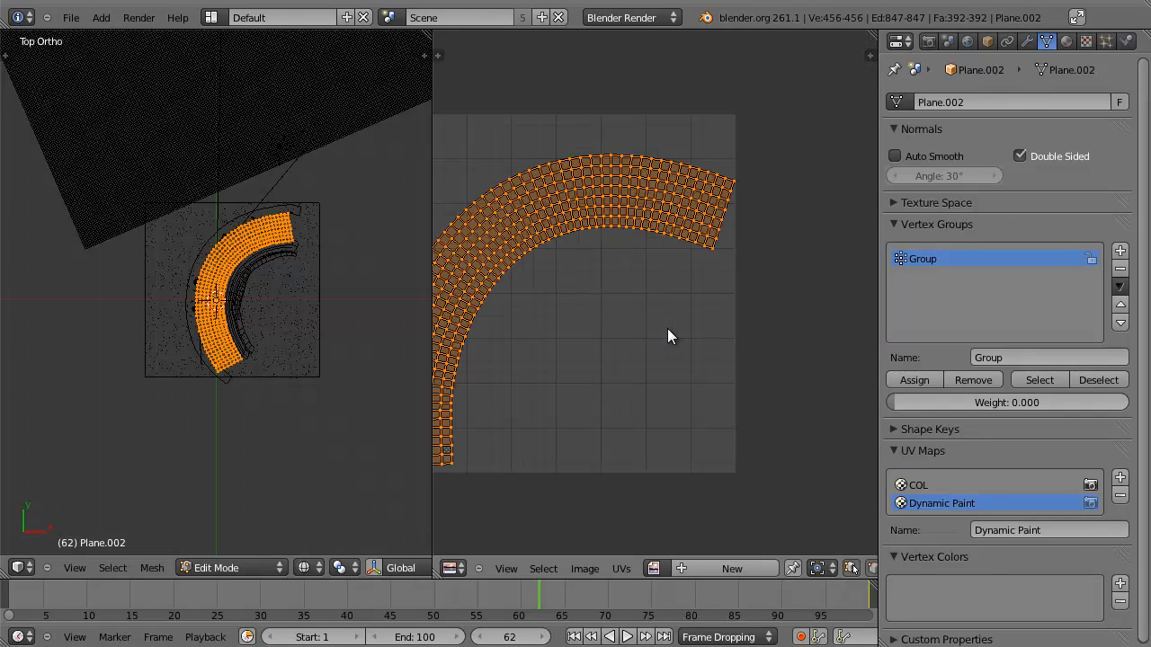
scroll(644, 297, "down", 2)
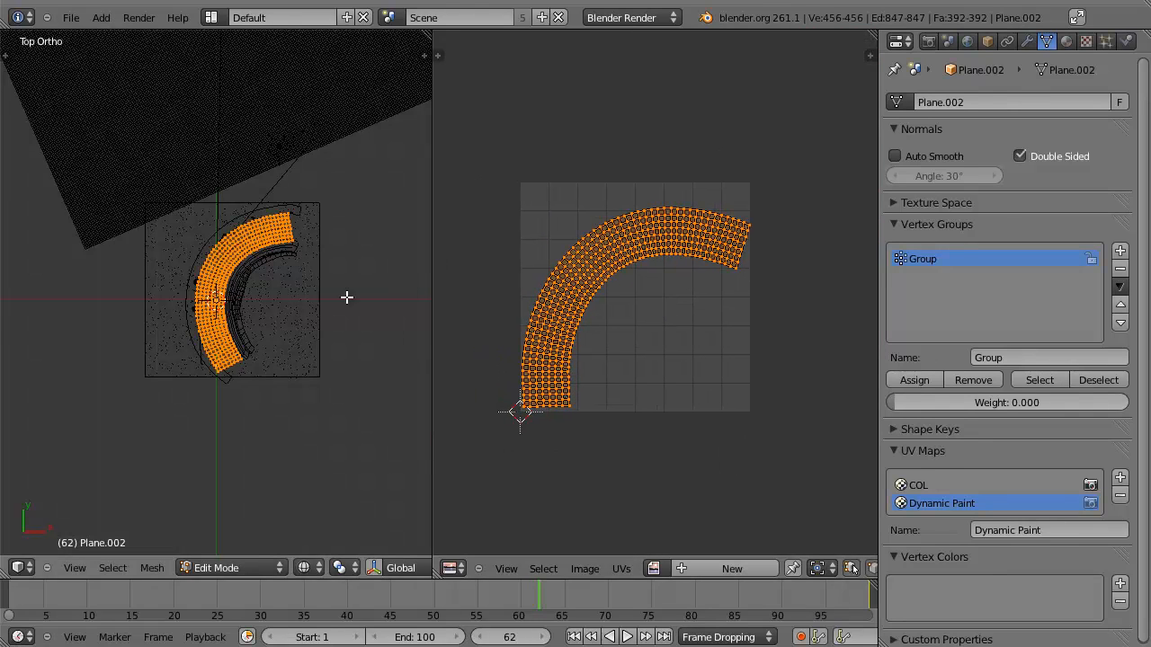
scroll(739, 280, "up", 2)
scroll(678, 342, "up", 4)
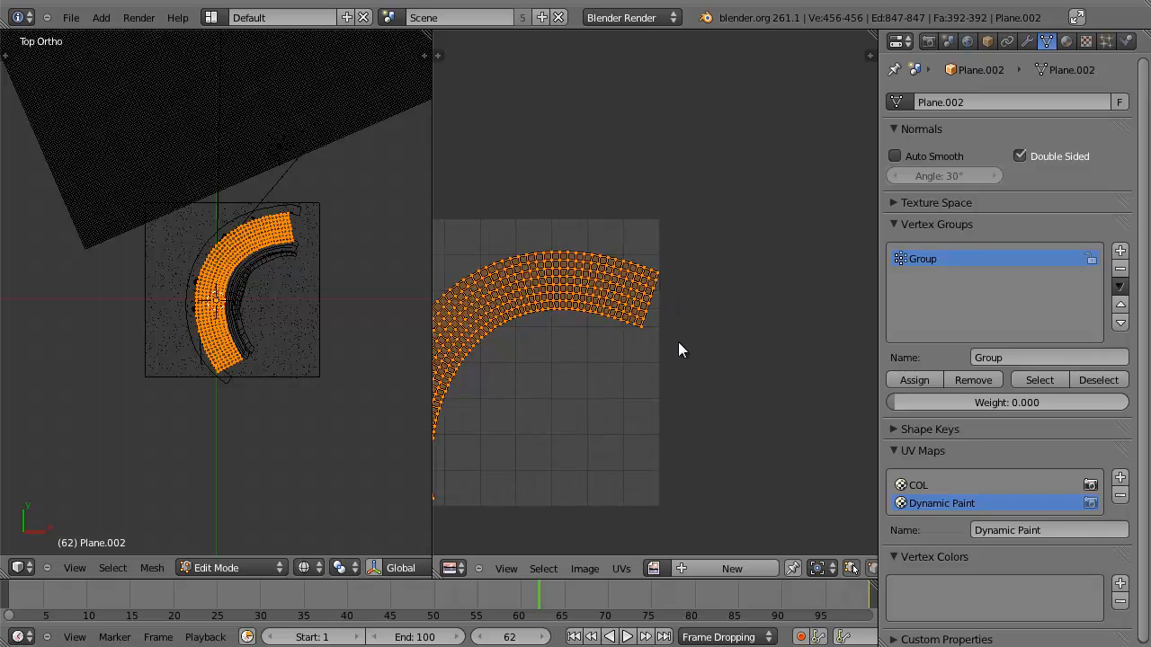
scroll(678, 284, "down", 2)
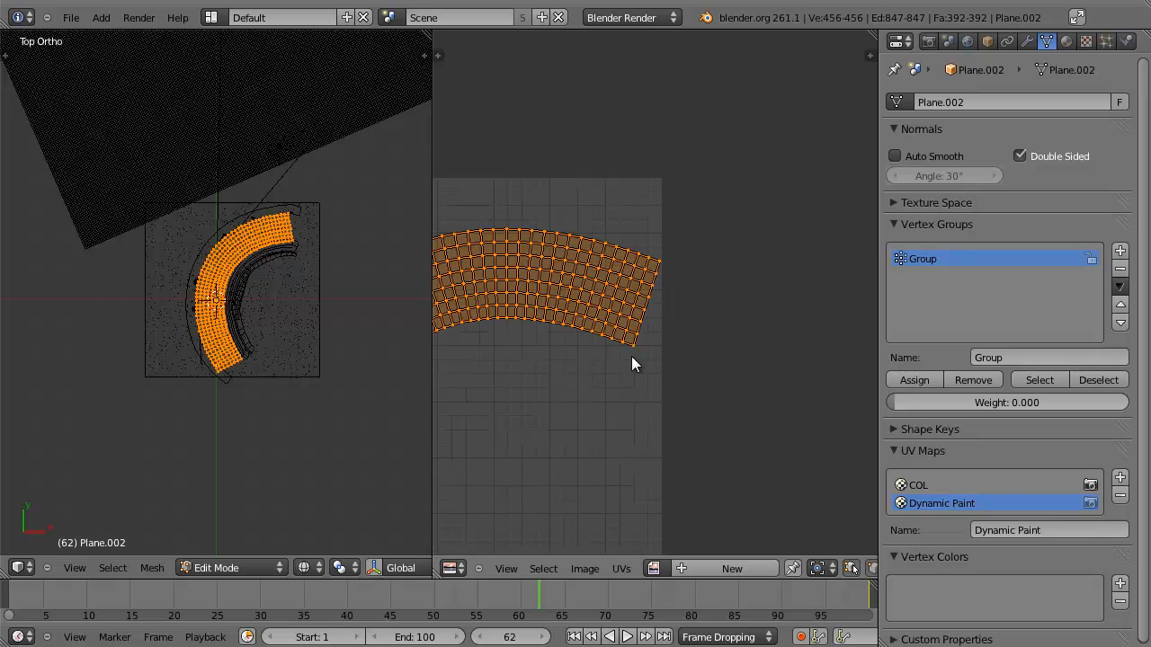
scroll(631, 363, "up", 6)
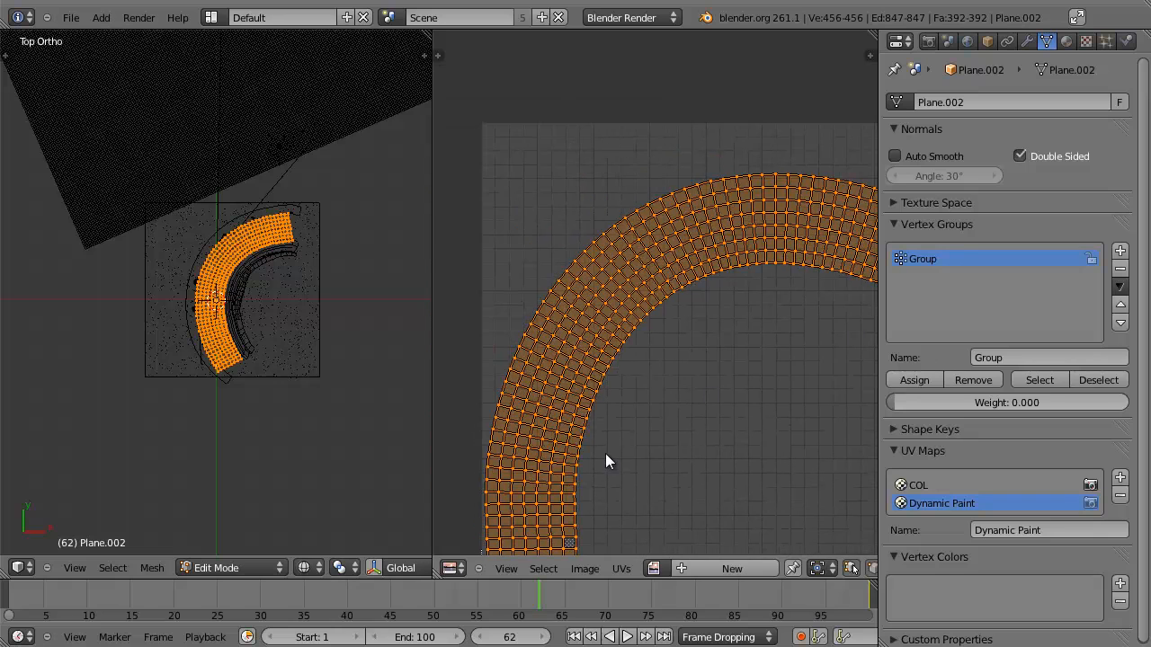
scroll(650, 346, "up", 2)
middle_click_drag(655, 395, 743, 342)
scroll(746, 354, "up", 1)
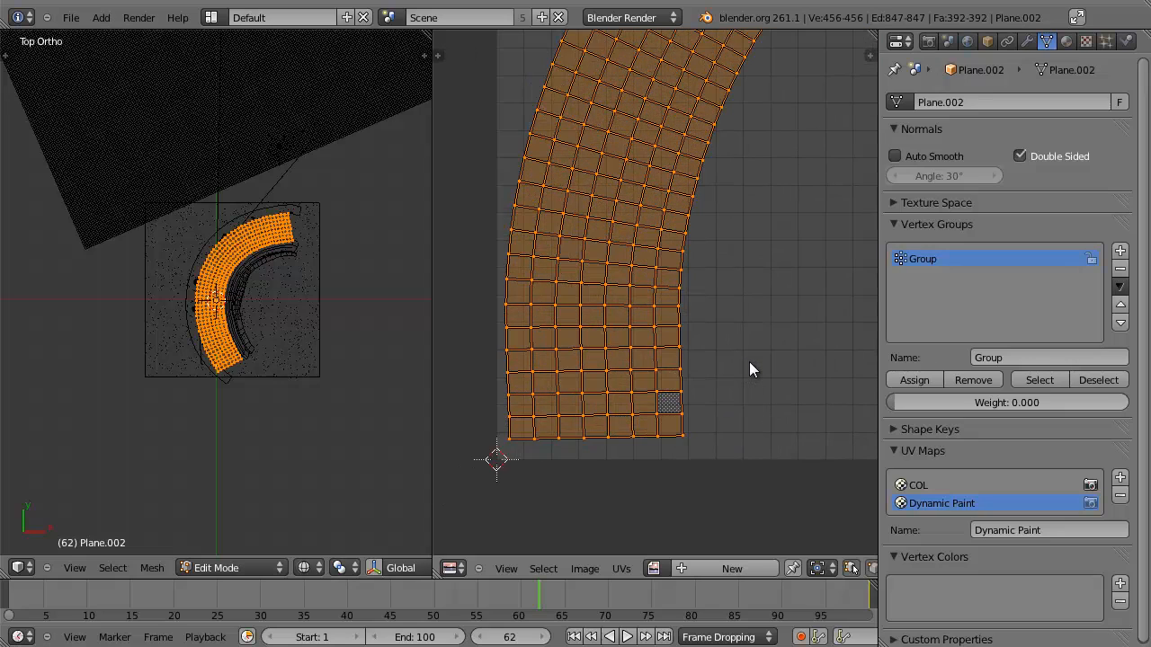
scroll(750, 363, "down", 3)
middle_click_drag(767, 279, 662, 392)
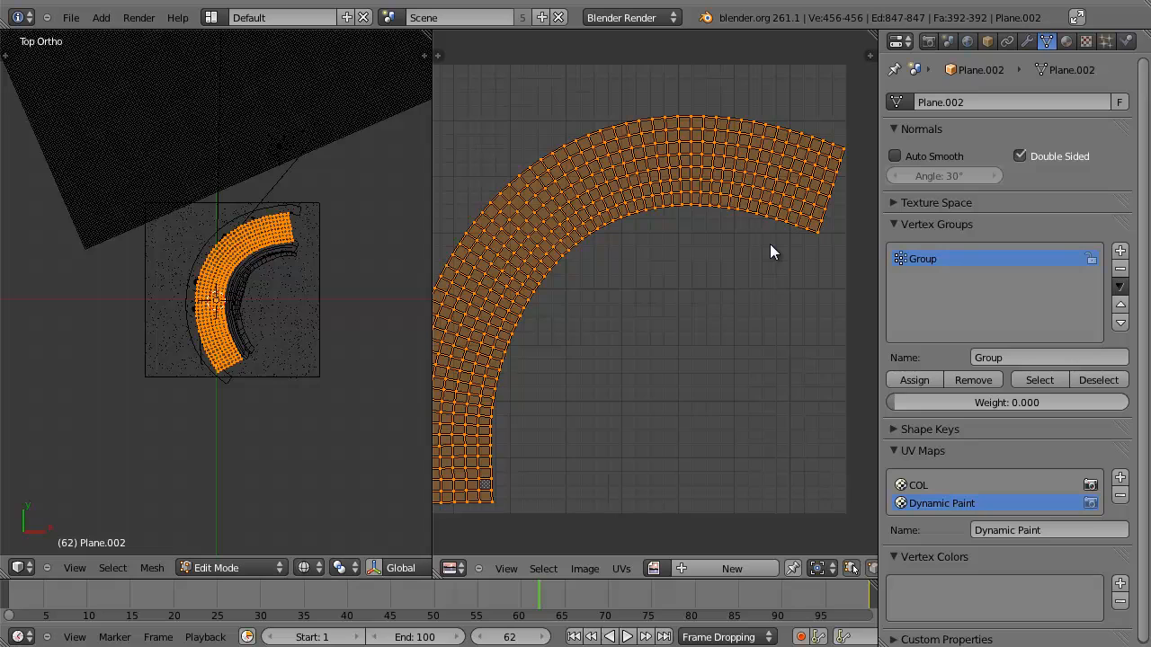
middle_click_drag(708, 239, 761, 218)
scroll(764, 243, "down", 3)
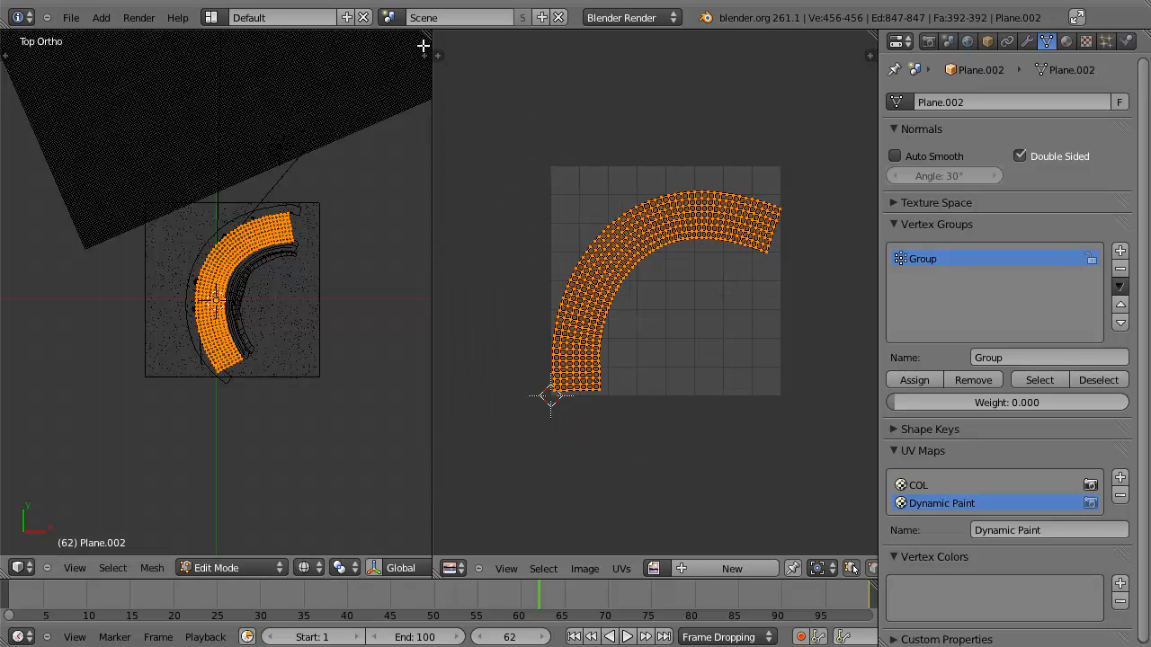
Merge the UV editor area back into the 3D view and return the road to Object Mode.
left_click_drag(427, 34, 540, 39)
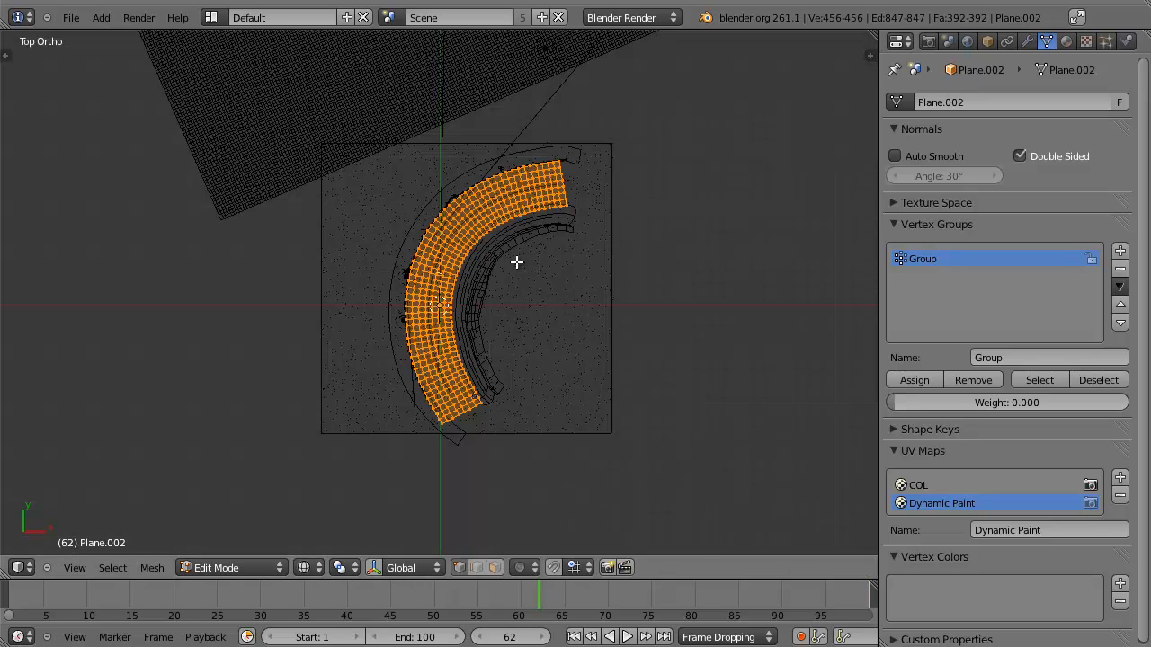
key("Tab")
Enable Dynamic Paint physics on the road and add a canvas to it.
left_click(1125, 42)
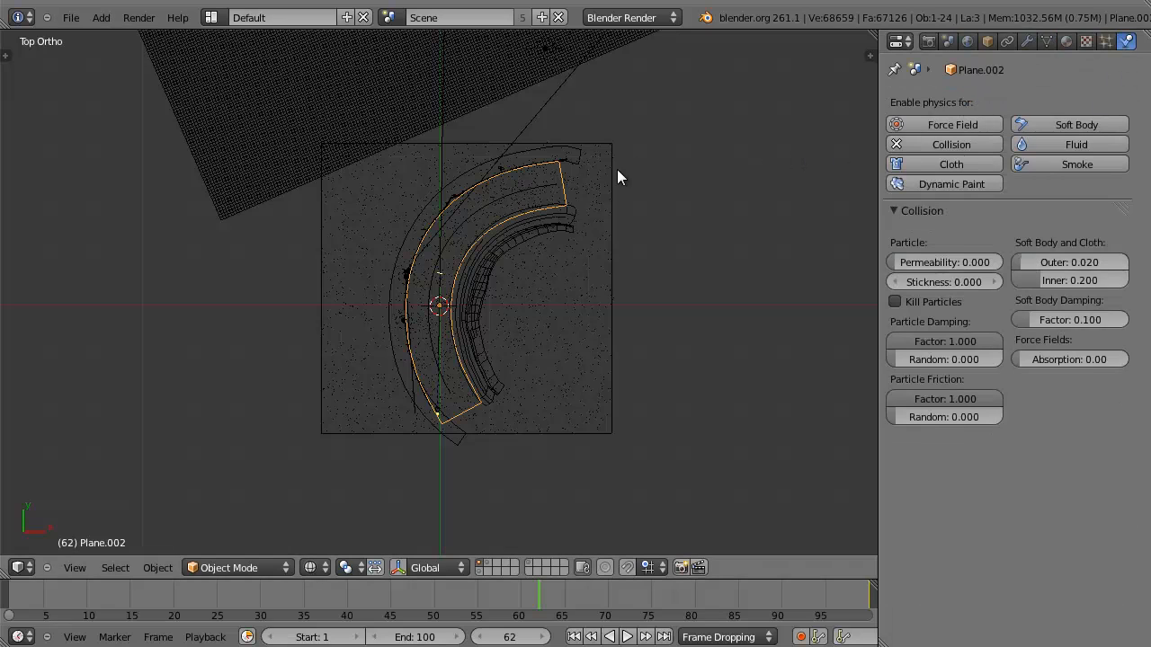
left_click(962, 184)
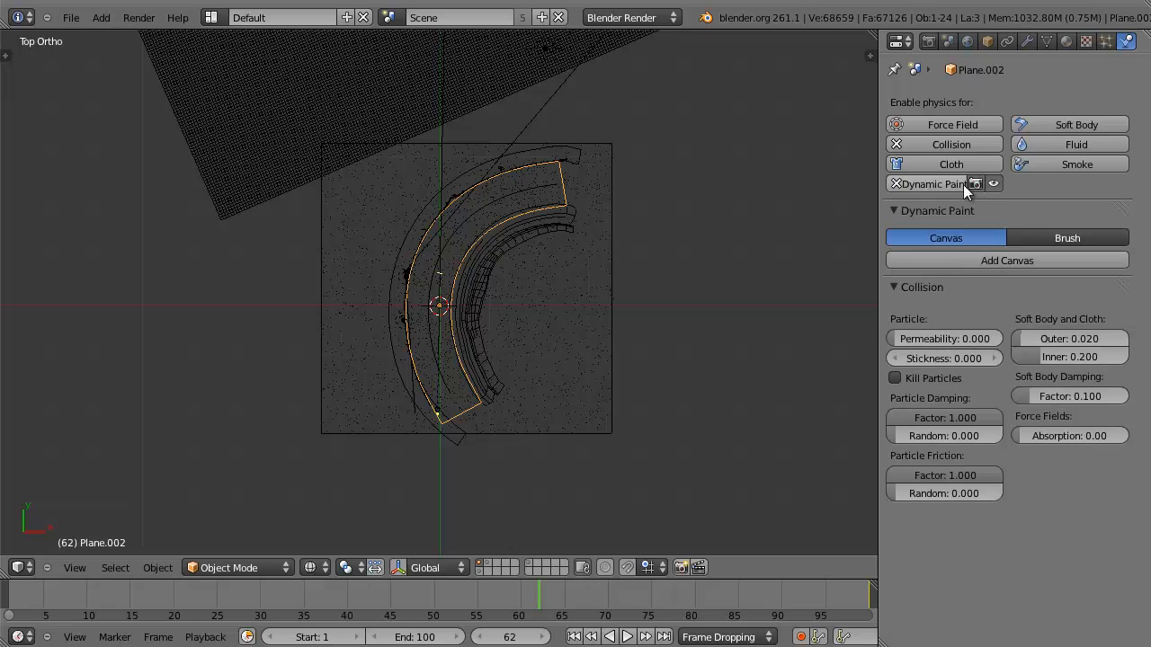
left_click(977, 262)
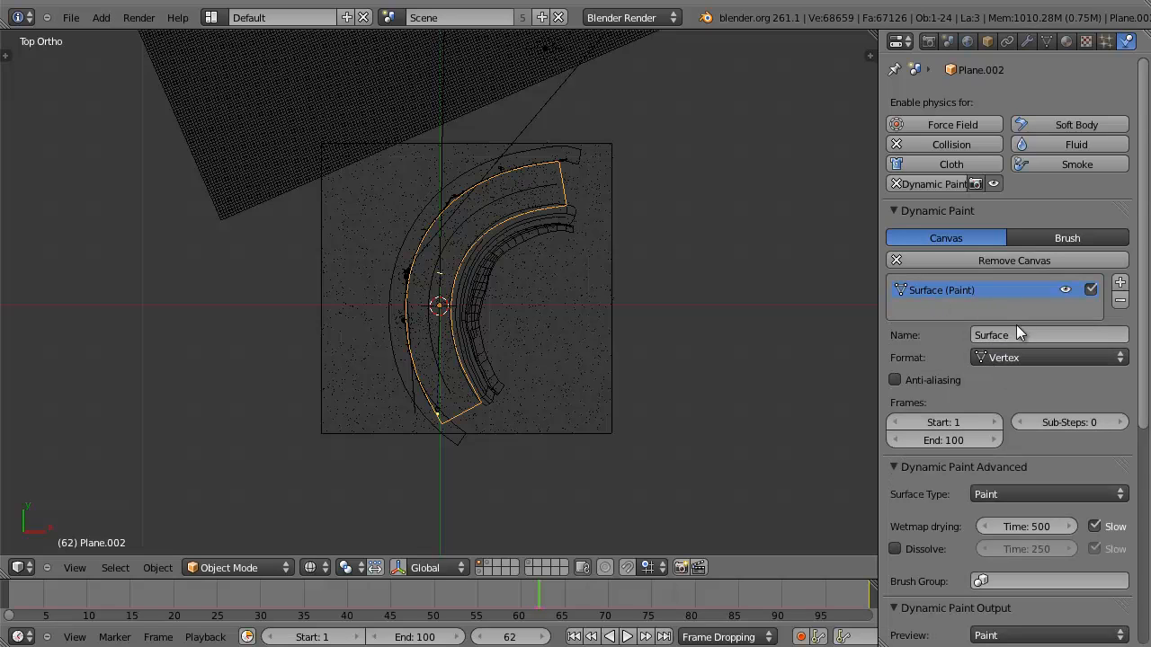
scroll(1020, 328, "down", 7)
scroll(1042, 306, "up", 4)
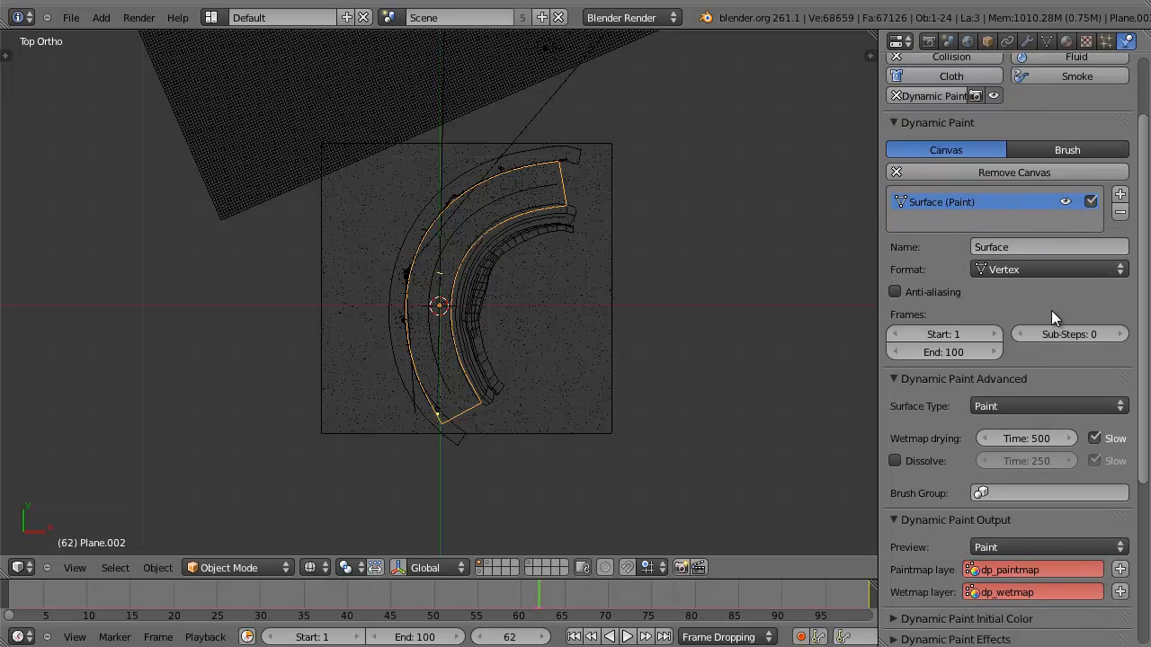
scroll(1051, 311, "down", 5)
scroll(1070, 304, "up", 5)
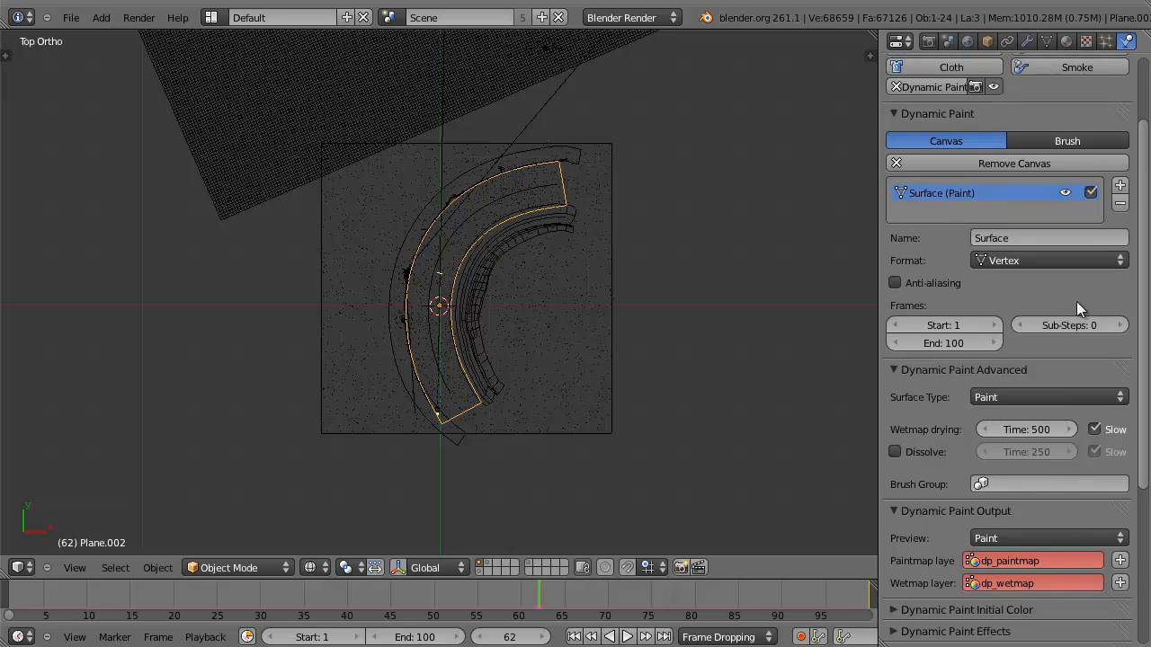
Examine the density of the road's mesh in Edit Mode and return to Object Mode.
left_click(1014, 261)
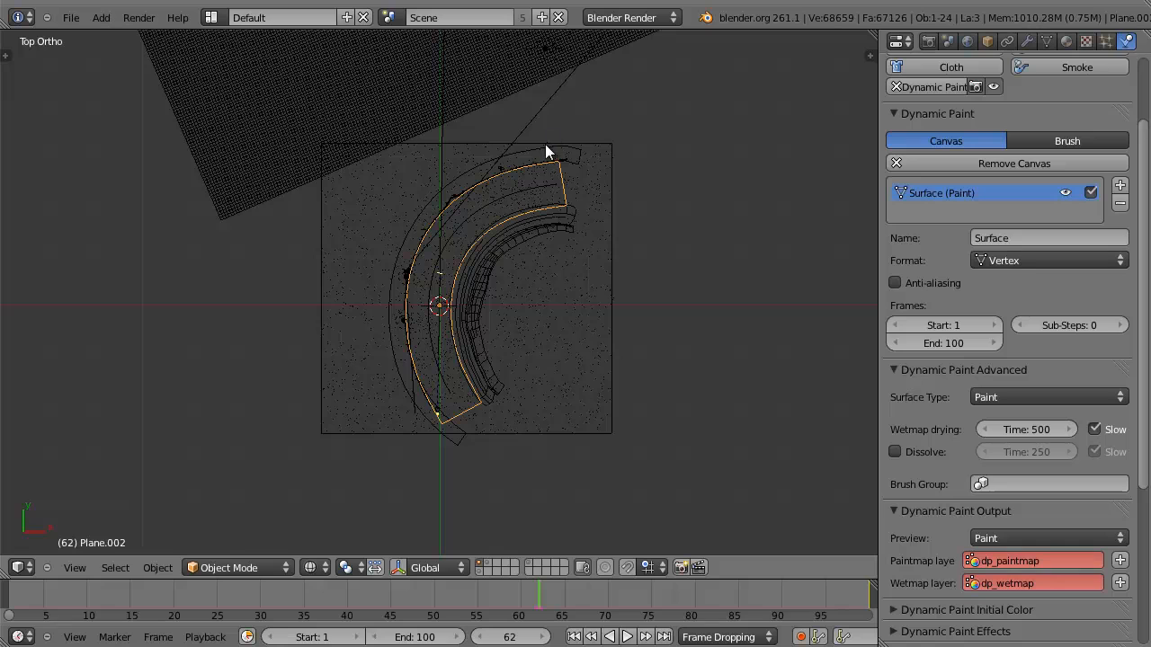
scroll(512, 193, "up", 2)
key("Tab")
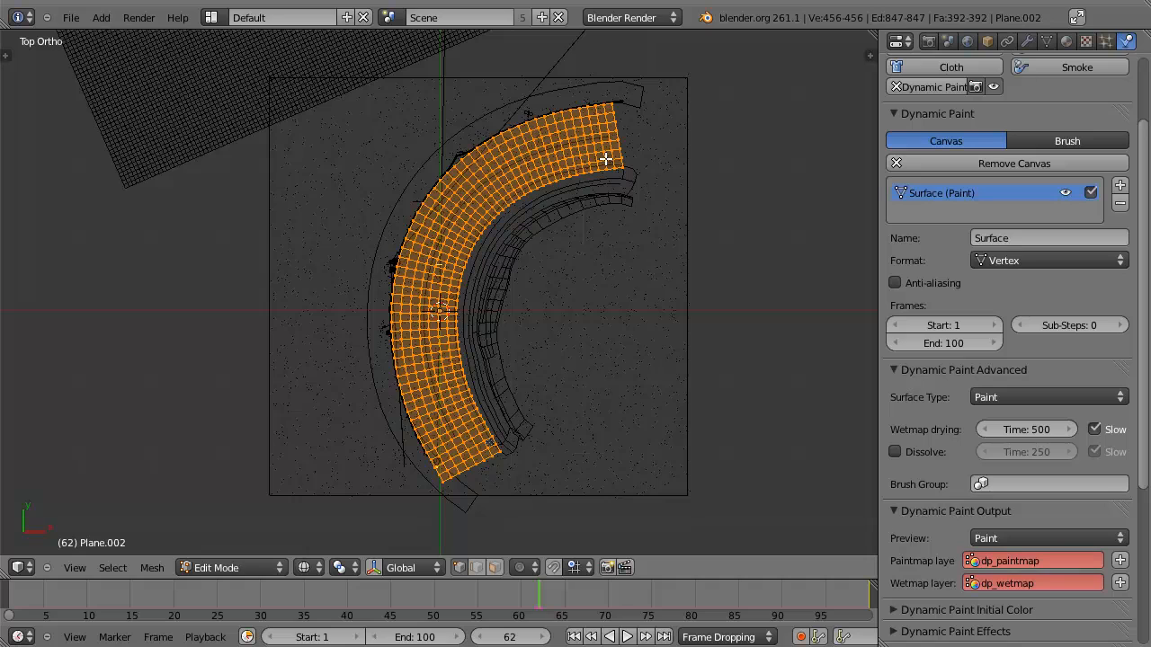
key("Tab")
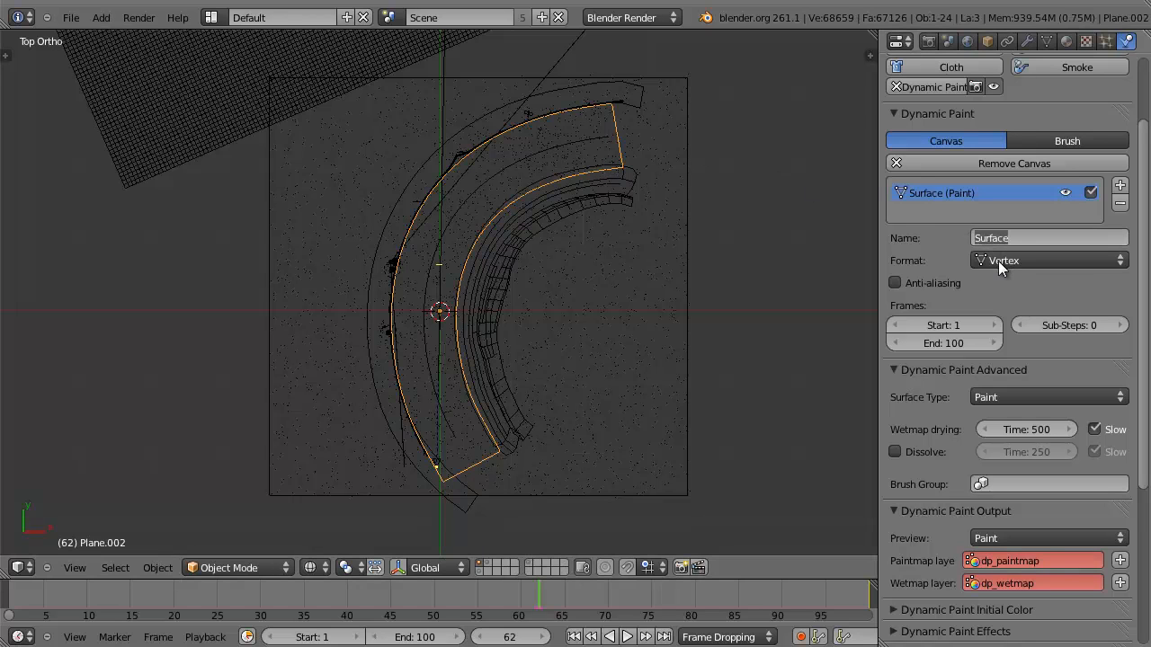
Change the road canvas surface's format from Vertex to Image Sequence.
left_click(998, 260)
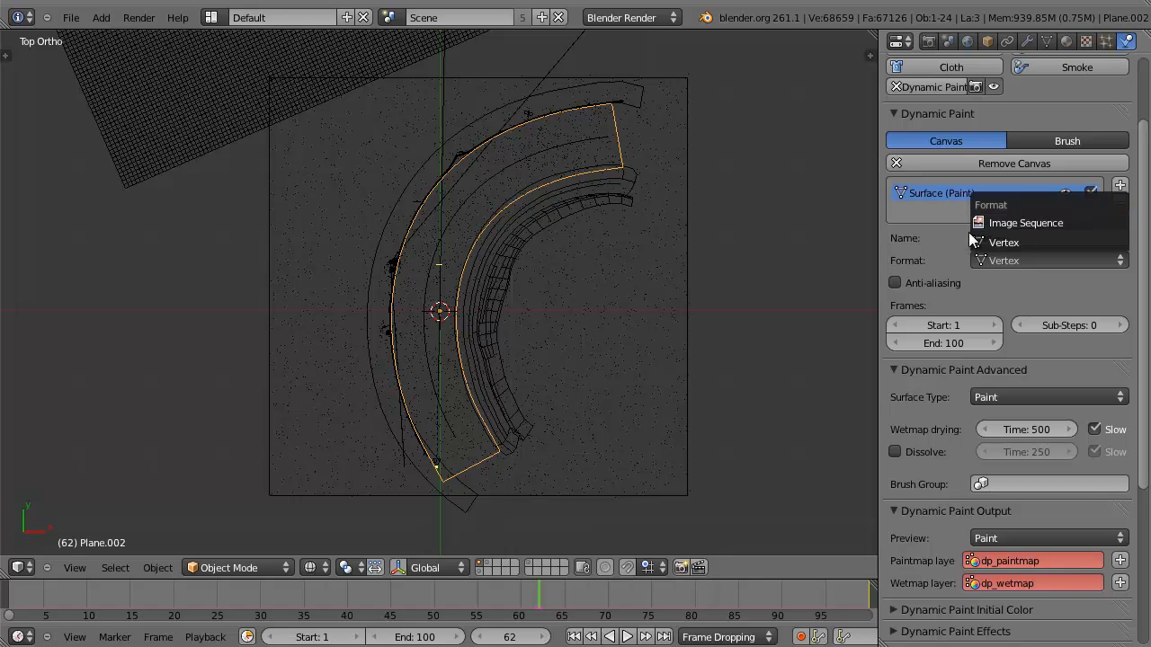
left_click(1034, 223)
scroll(990, 293, "down", 3)
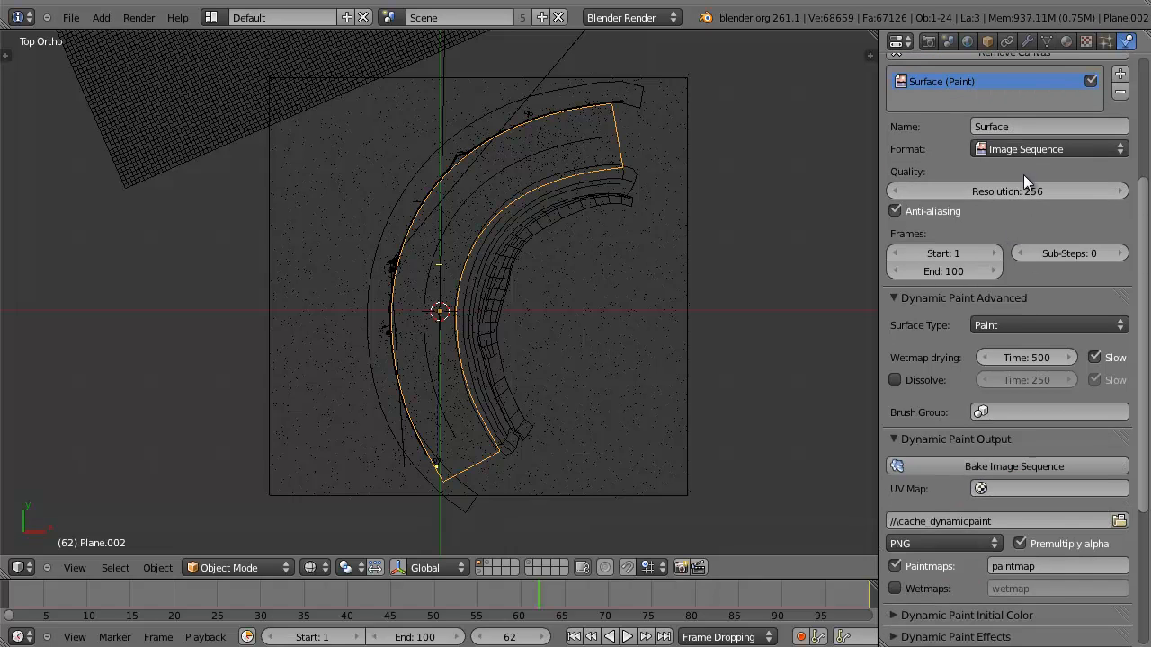
left_click(1017, 149)
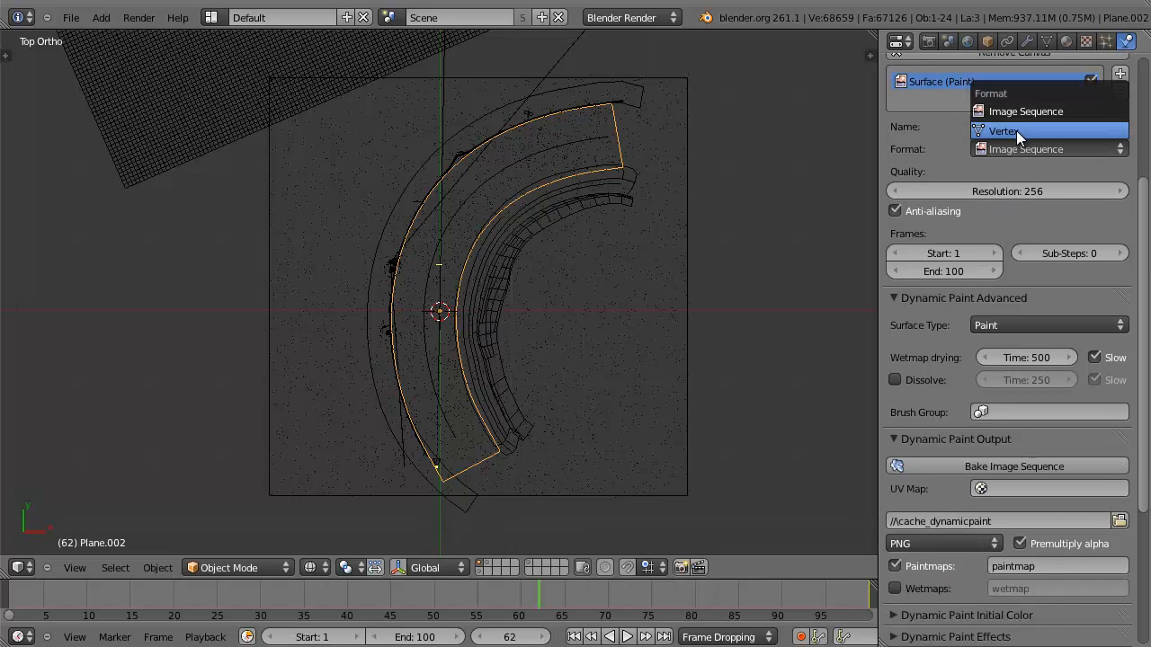
left_click(1016, 131)
left_click(1011, 150)
left_click(1017, 111)
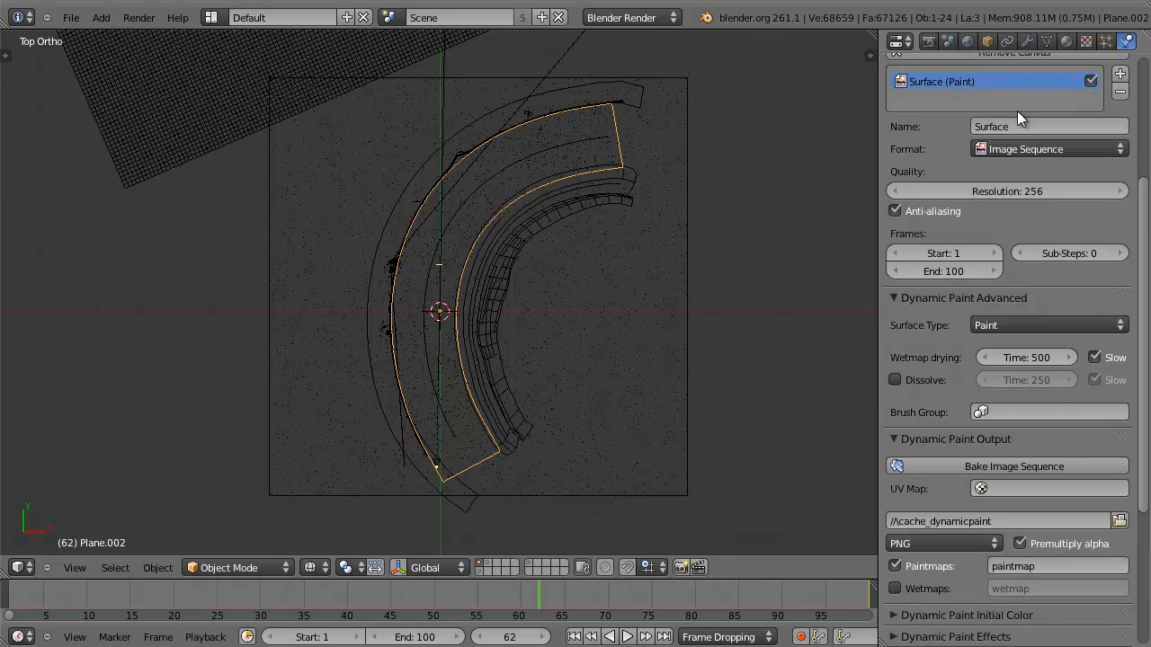
Set the canvas surface's image resolution to 1024.
left_click(1017, 193)
type("512")
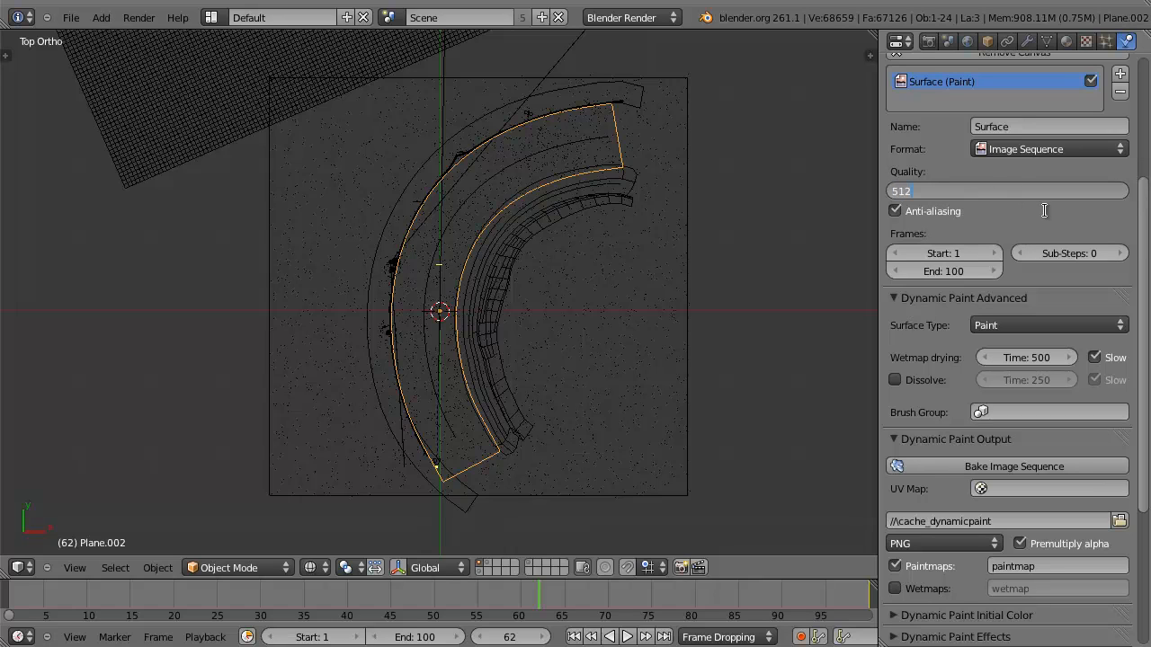
key("ctrl+a")
type("1024")
key("Return")
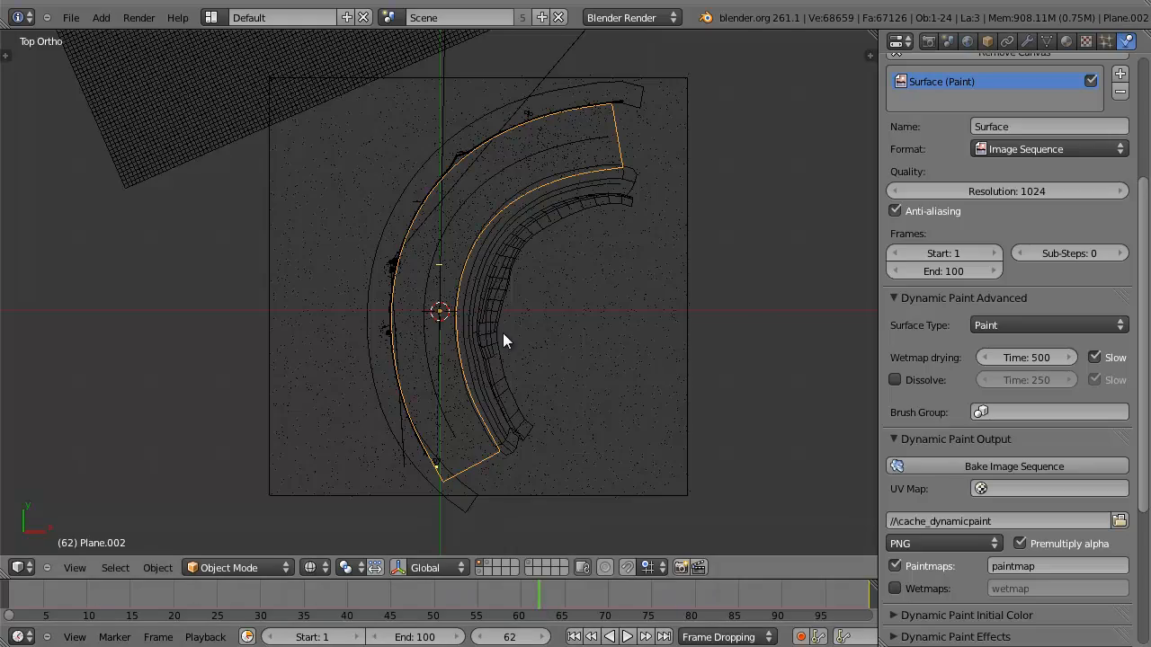
Show the scene in front view with solid shading to see the rain against the road.
middle_click_drag(502, 332, 503, 175)
scroll(503, 176, "up", 6)
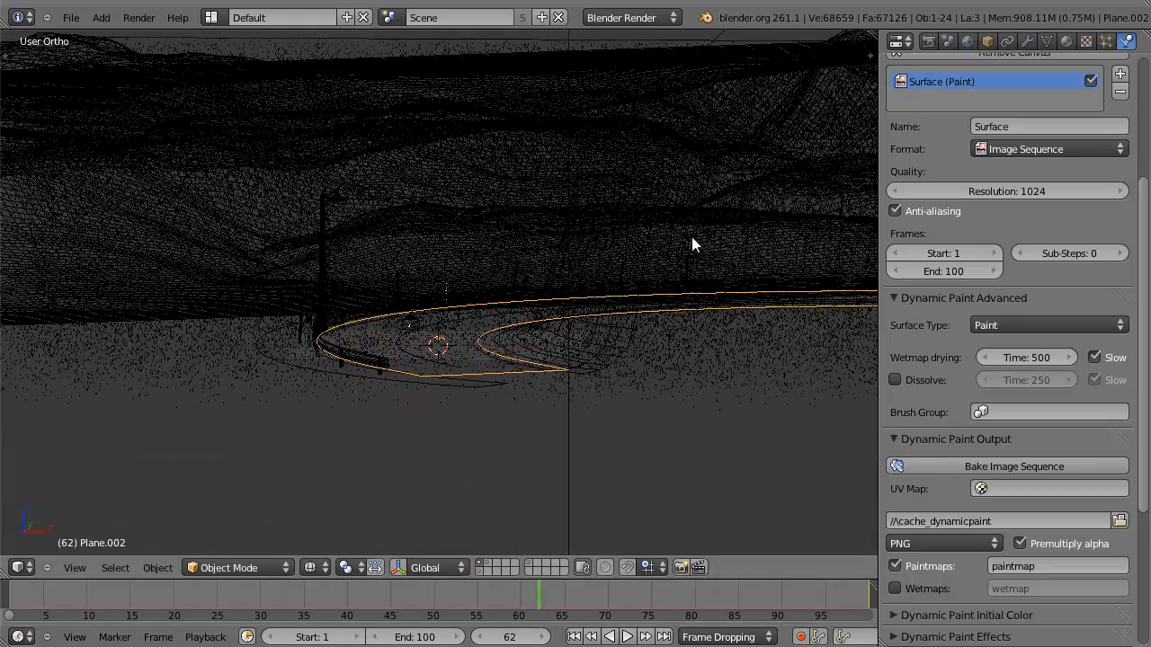
scroll(514, 317, "up", 1)
key("KP_1")
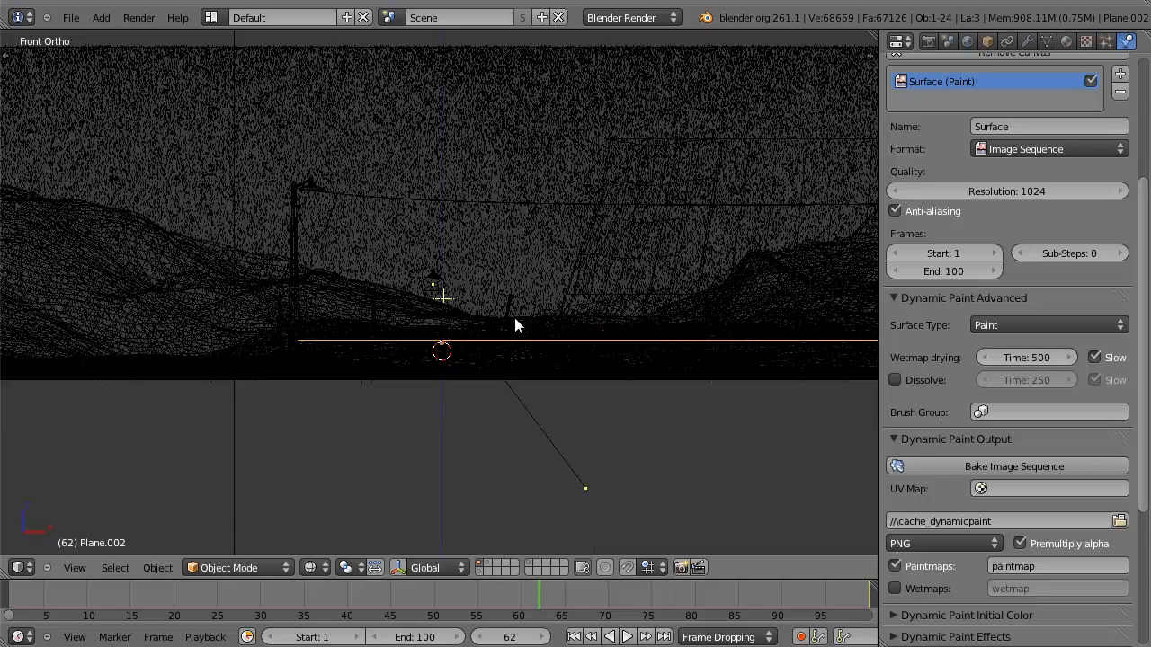
key("Left")
key("Left")
key("z")
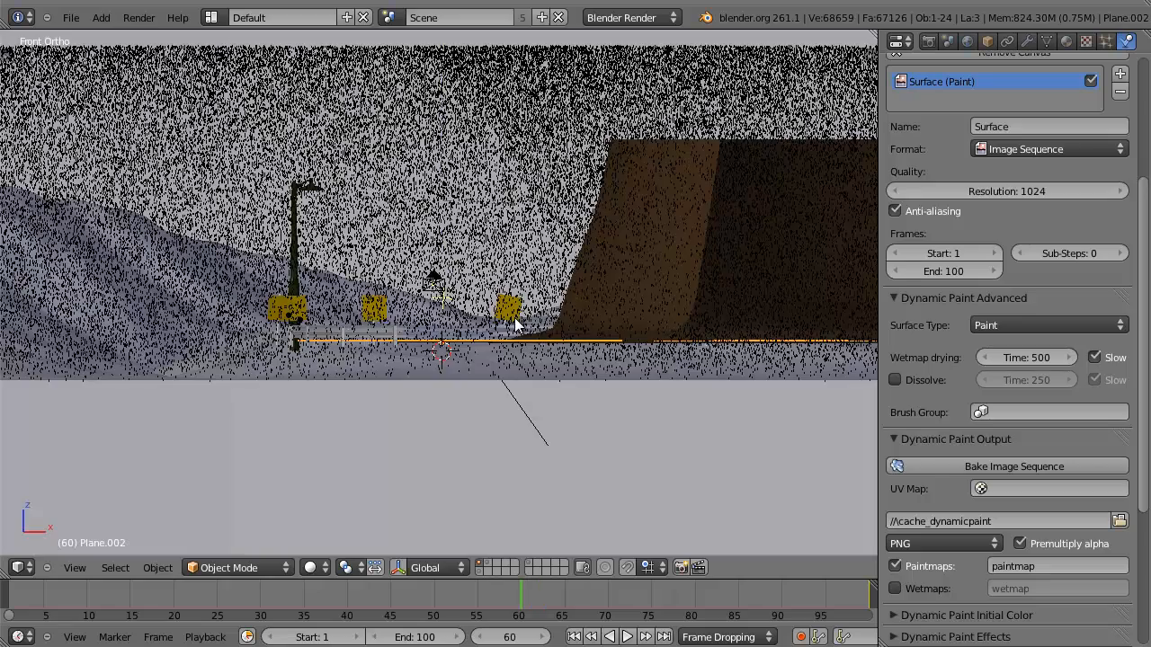
Go back to frame 30, where the rain nears the road, and set the canvas surface's start frame to 30.
key("Left")
key("Left")
key("Left")
left_click(278, 605)
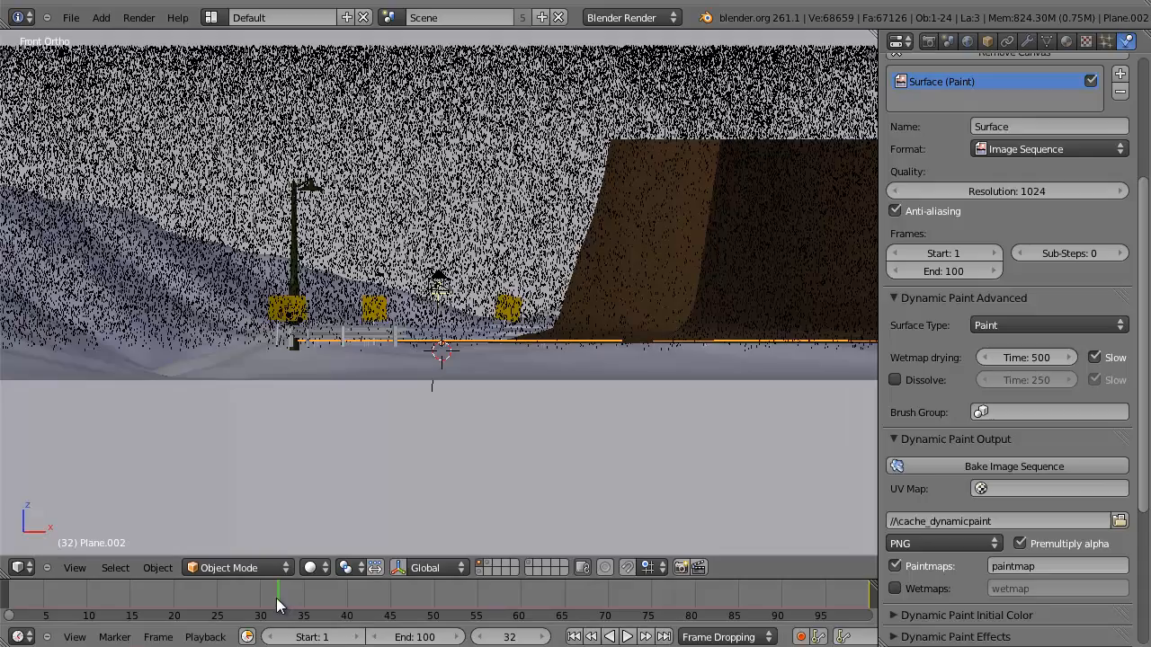
left_click_drag(278, 605, 268, 600)
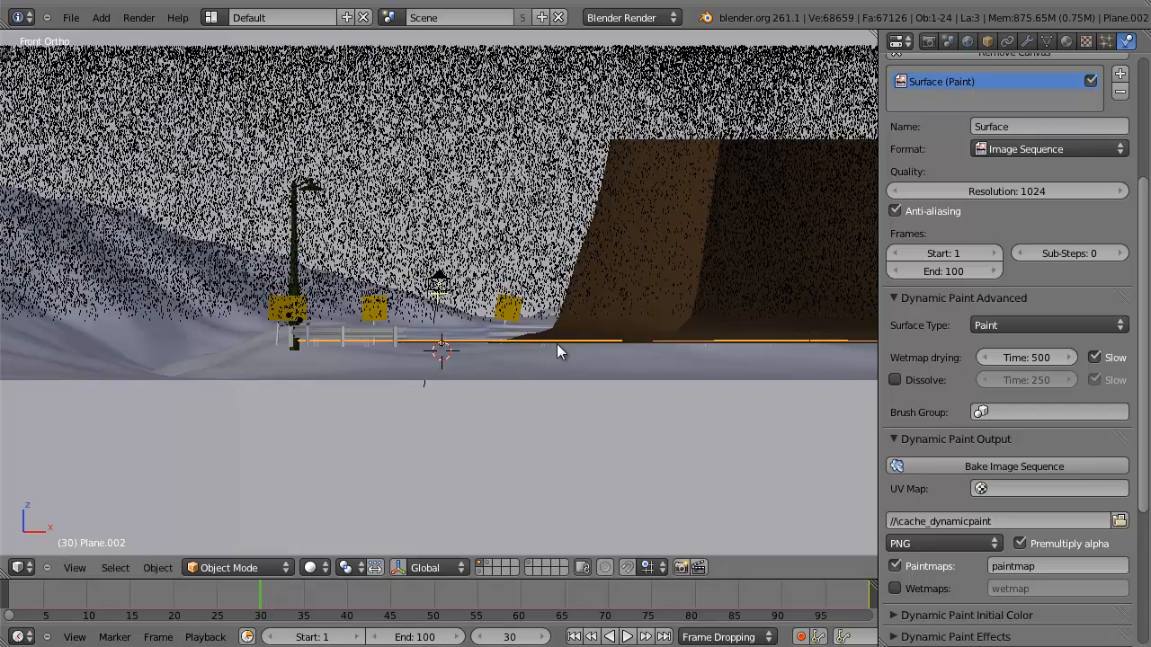
key("Left")
left_click(960, 248)
type("30")
key("Return")
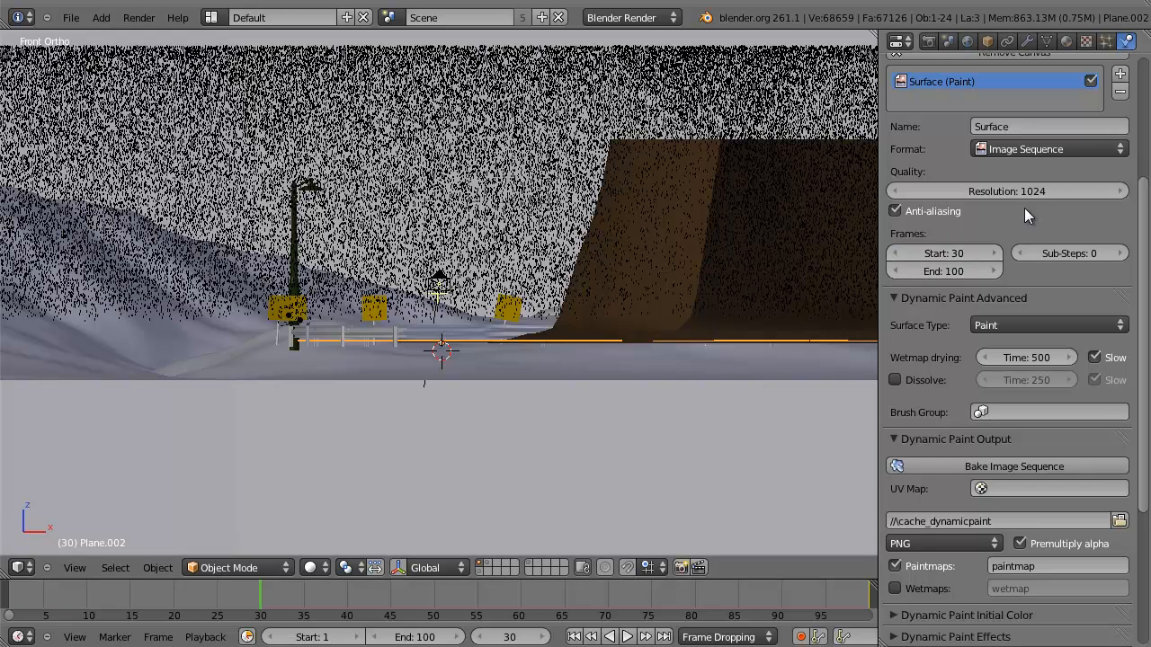
Set the canvas surface's sub-steps to 5.
scroll(1024, 208, "up", 5)
scroll(1015, 308, "down", 2)
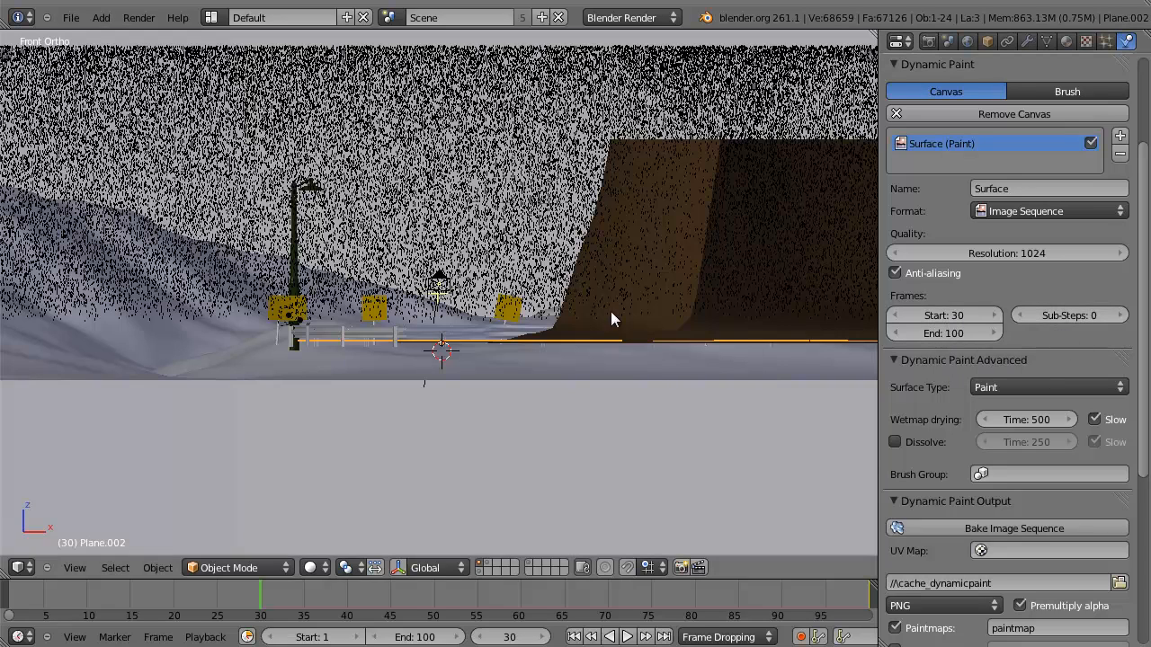
left_click(1118, 315)
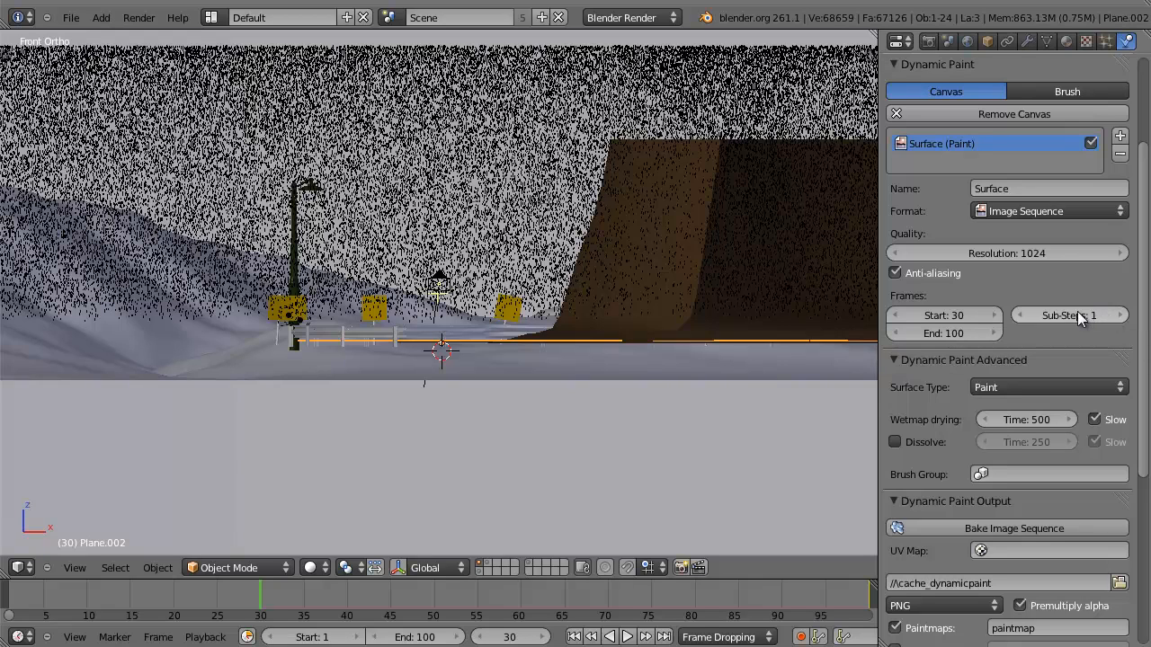
left_click(1077, 311)
type("5")
key("Return")
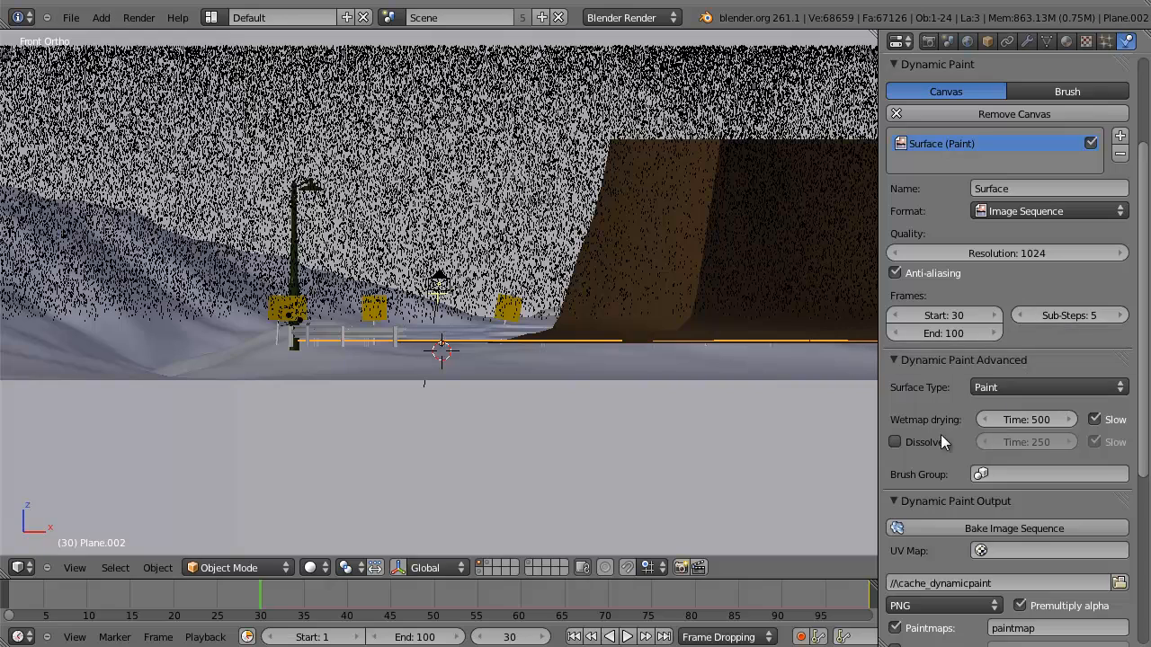
Review the surface types available for the canvas, keeping Paint selected.
scroll(940, 434, "down", 8)
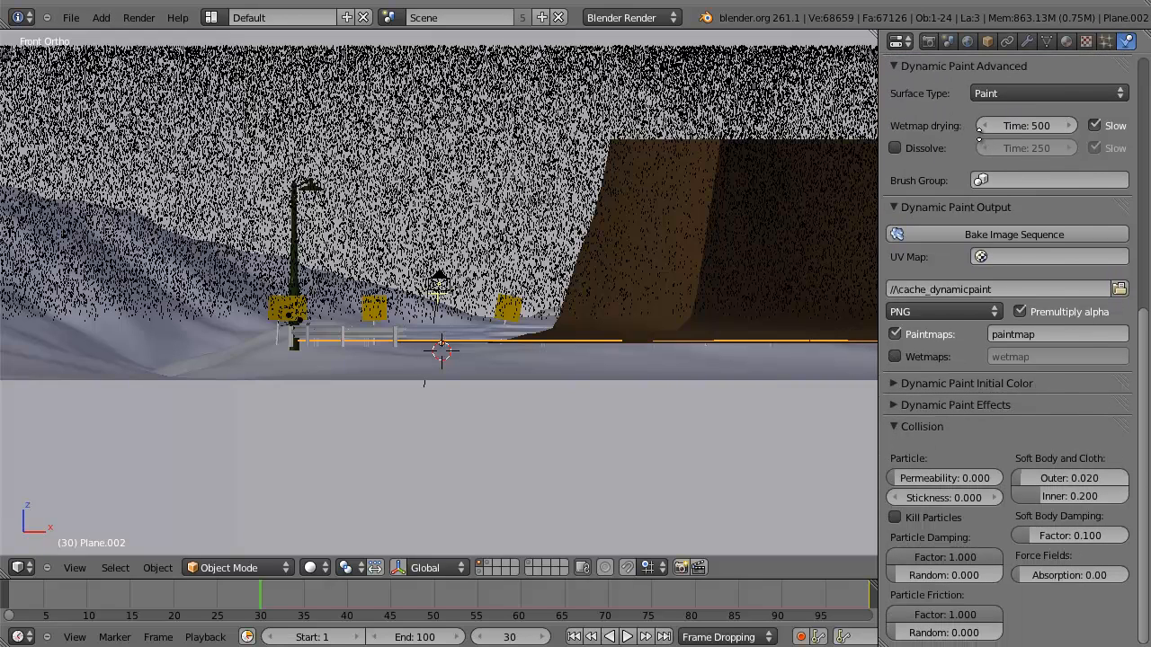
left_click(1016, 93)
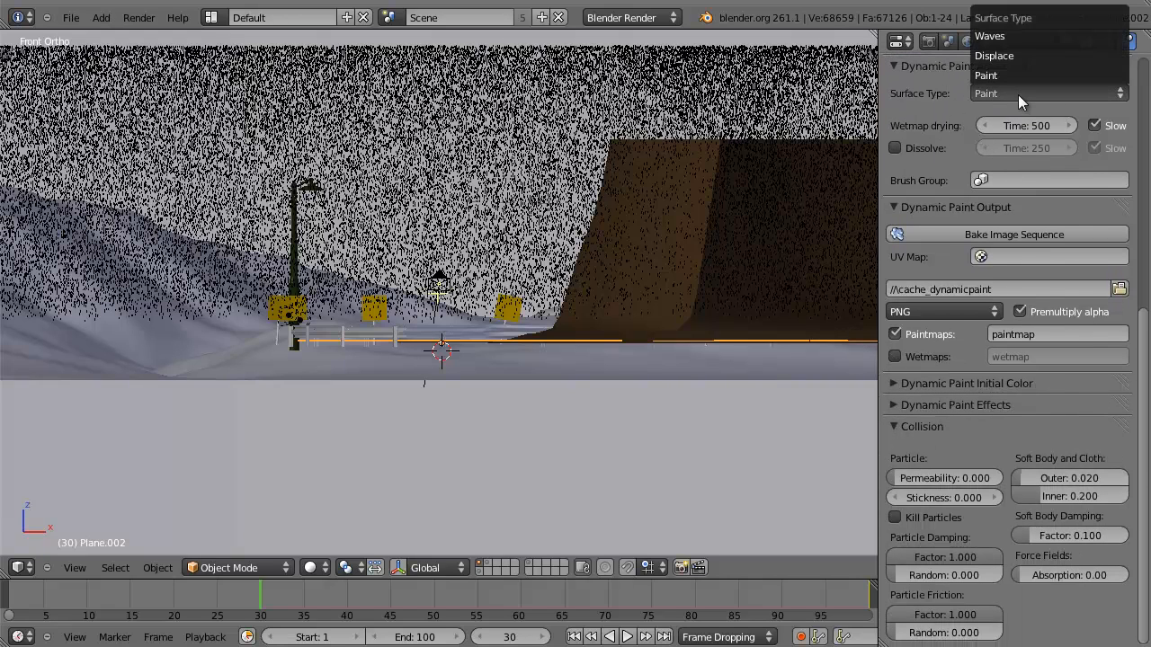
left_click(1017, 94)
scroll(1014, 111, "up", 2)
left_click(1005, 162)
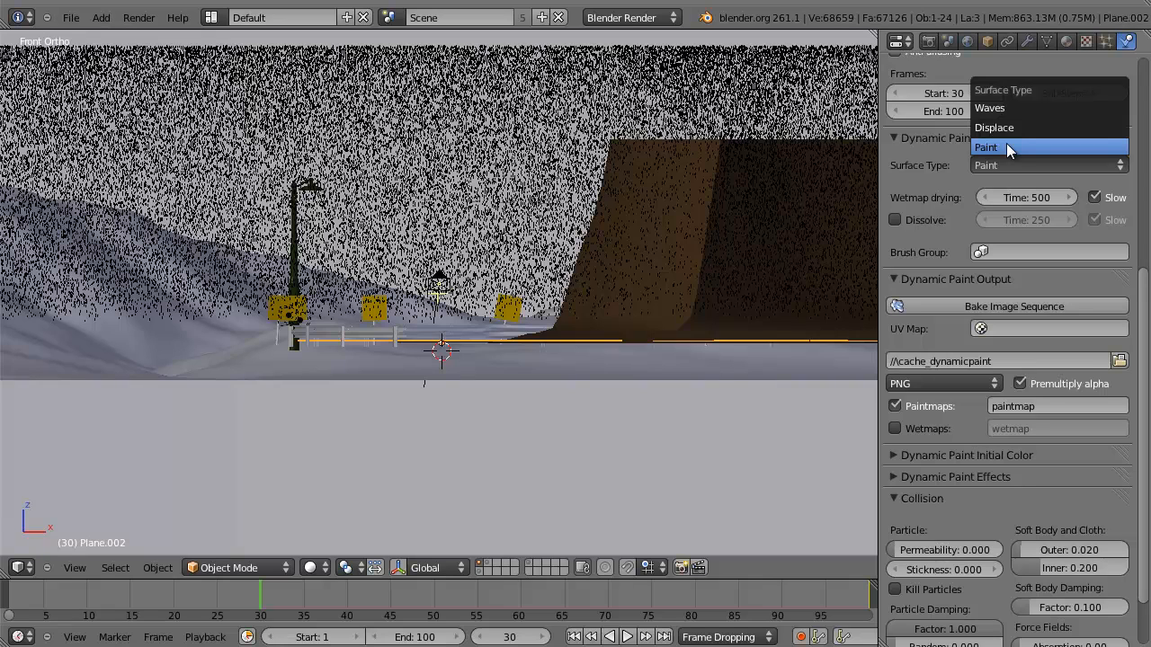
left_click(1006, 146)
scroll(530, 186, "down", 4)
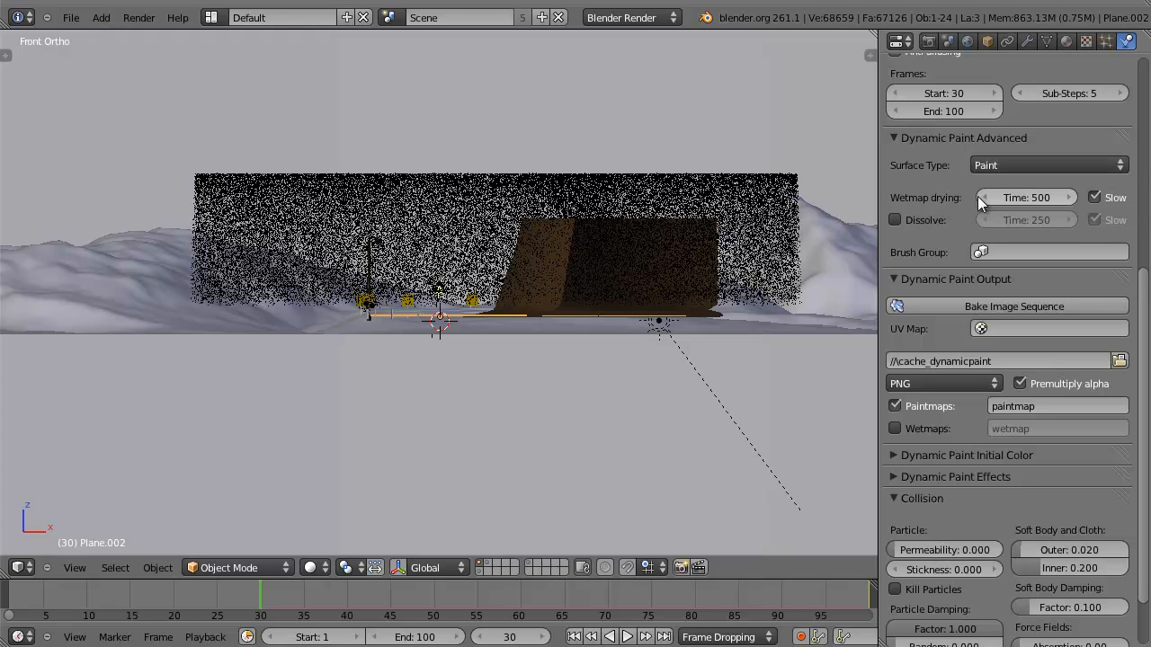
left_click(996, 166)
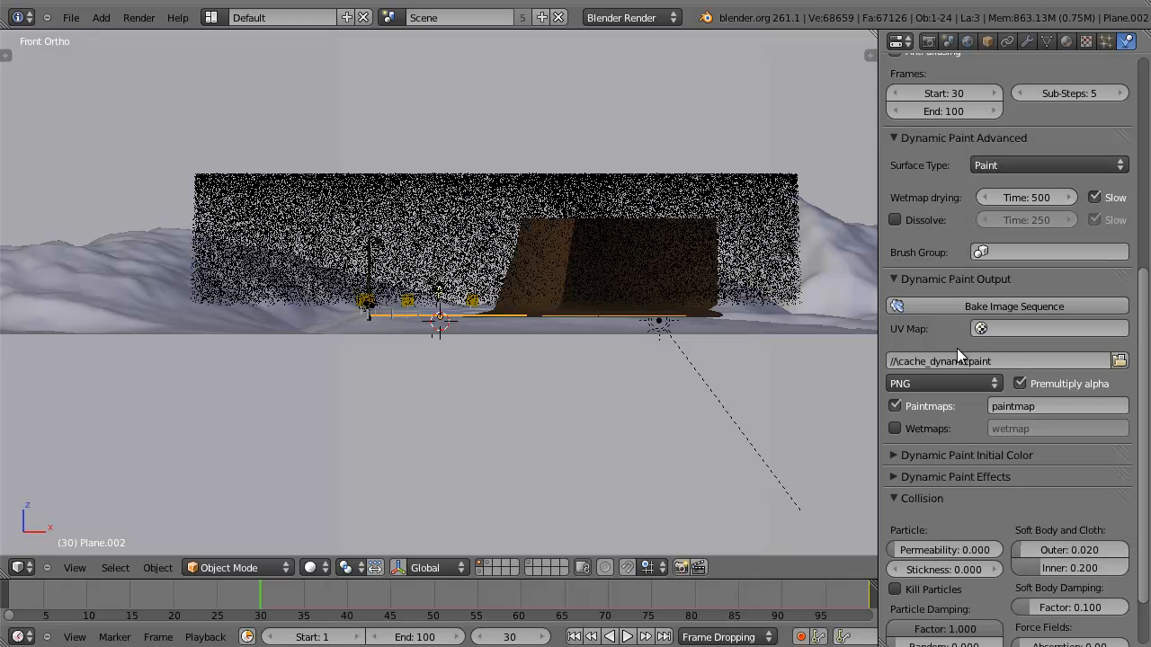
Collapse the advanced Dynamic Paint settings and assign the Dynamic Paint UV map to the canvas output.
scroll(956, 348, "down", 2)
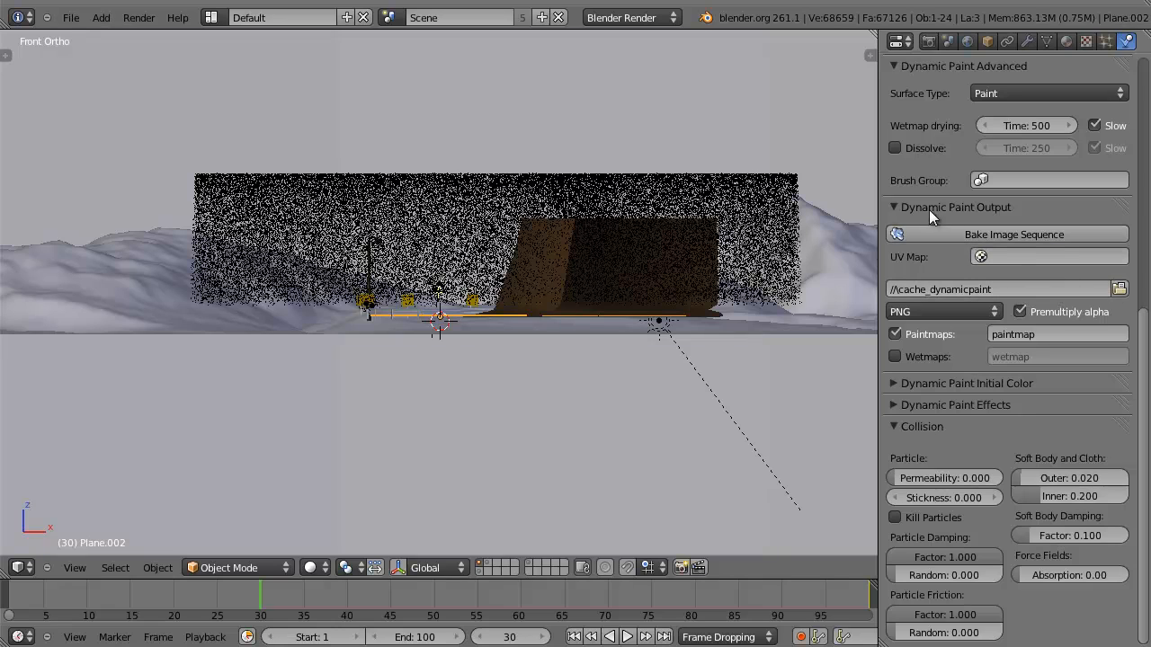
left_click(894, 70)
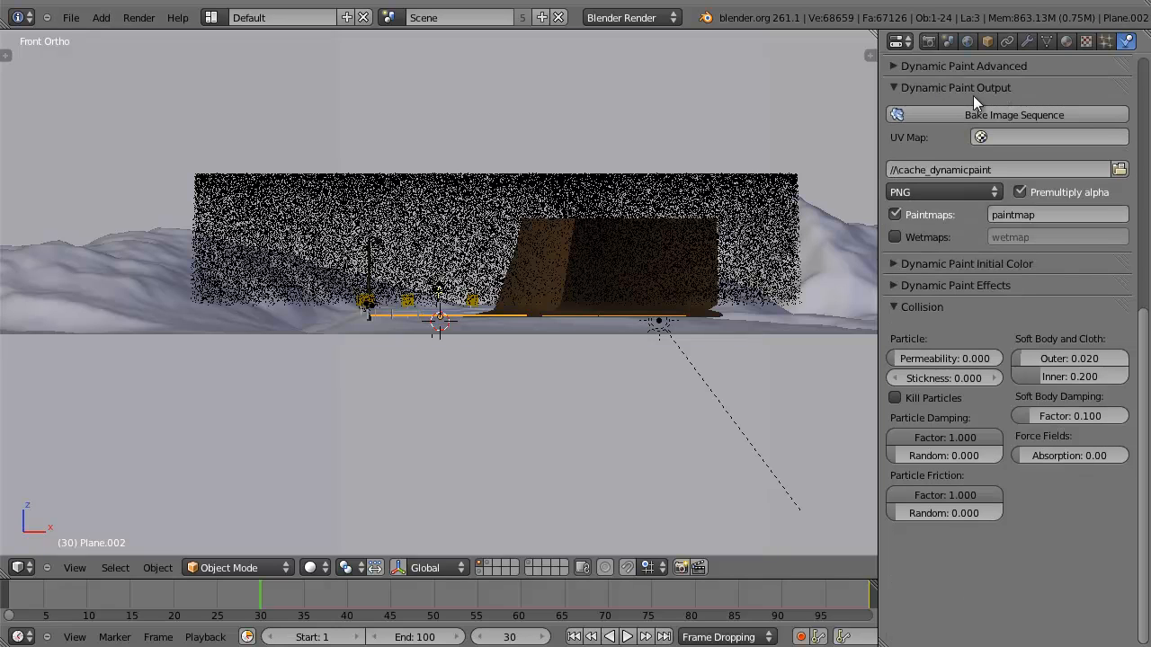
left_click(1011, 137)
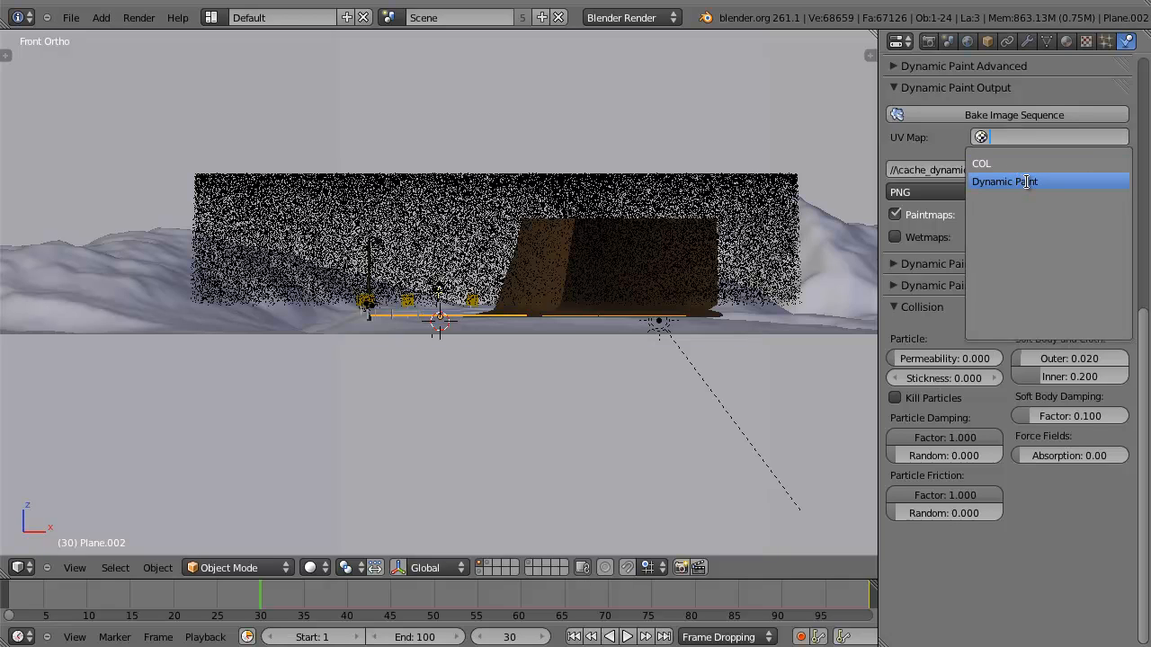
left_click(1026, 182)
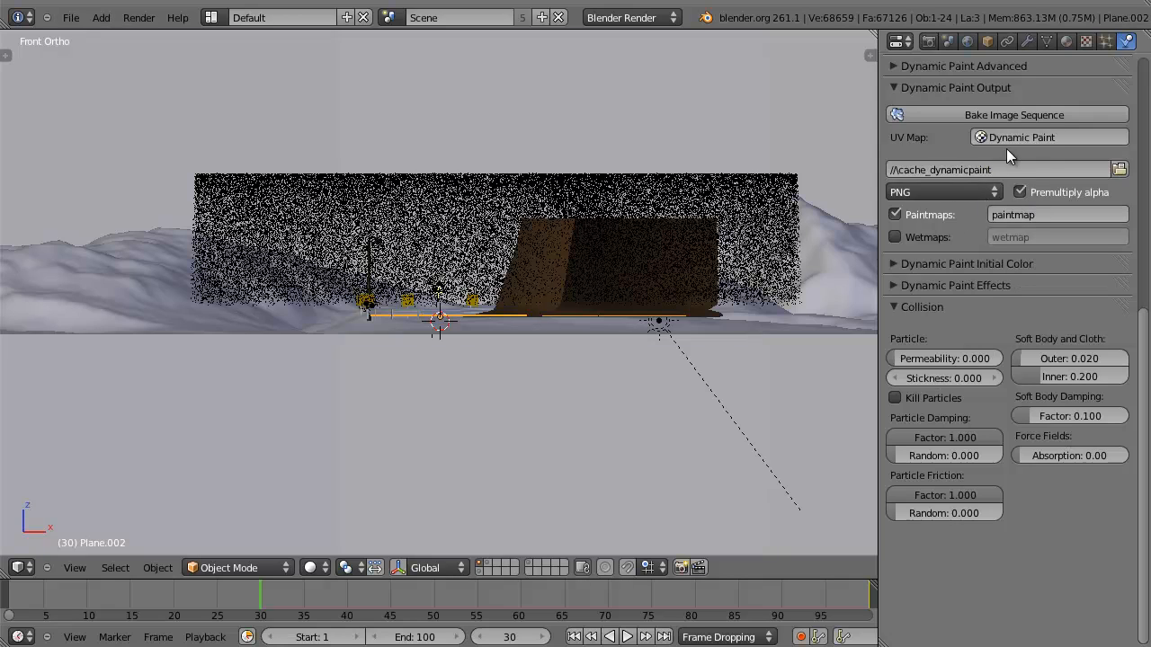
Browse for the canvas output path and open the folder C:\Design\Realistic Rain Road\Tutorial.
left_click(1119, 171)
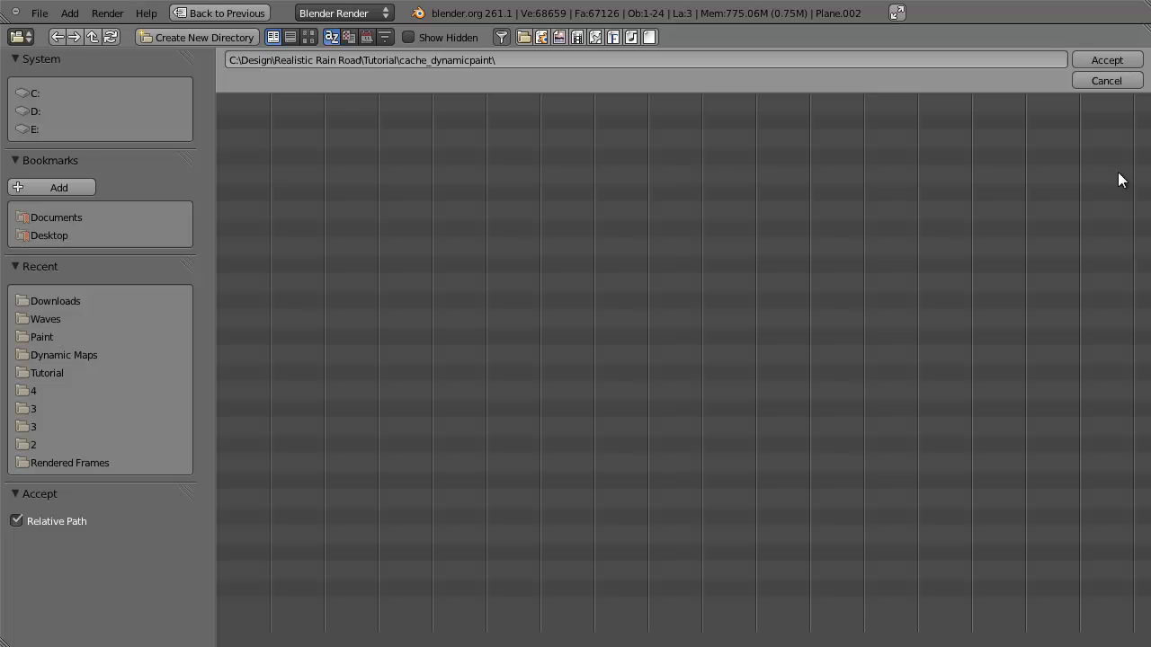
left_click(48, 92)
left_click(305, 138)
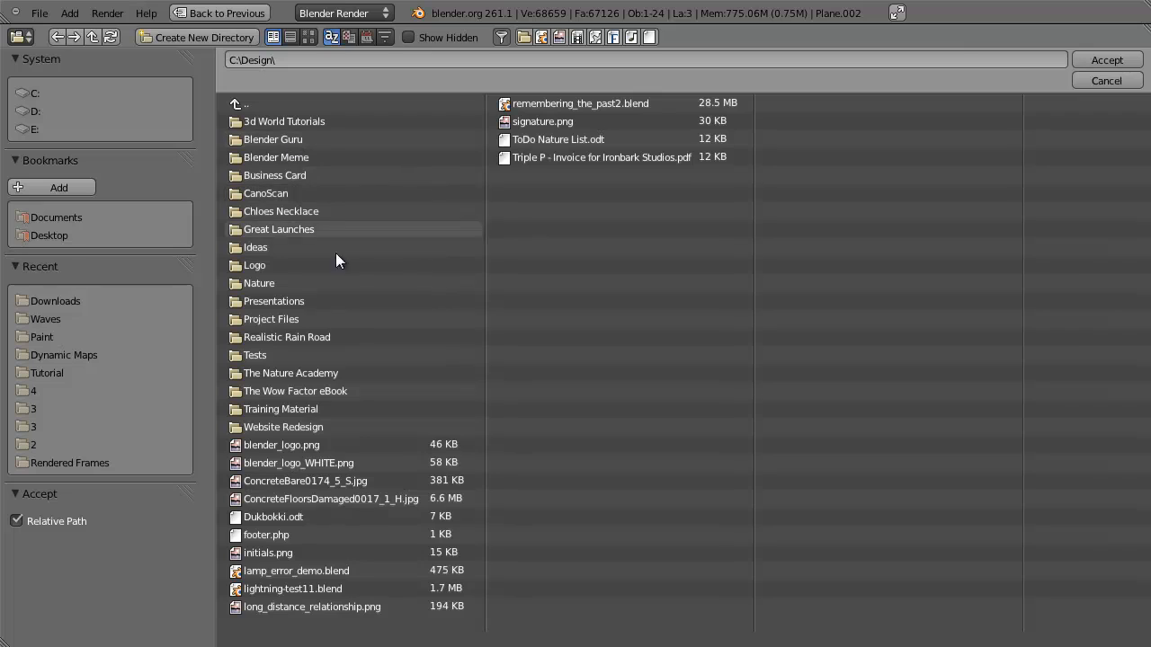
left_click(303, 340)
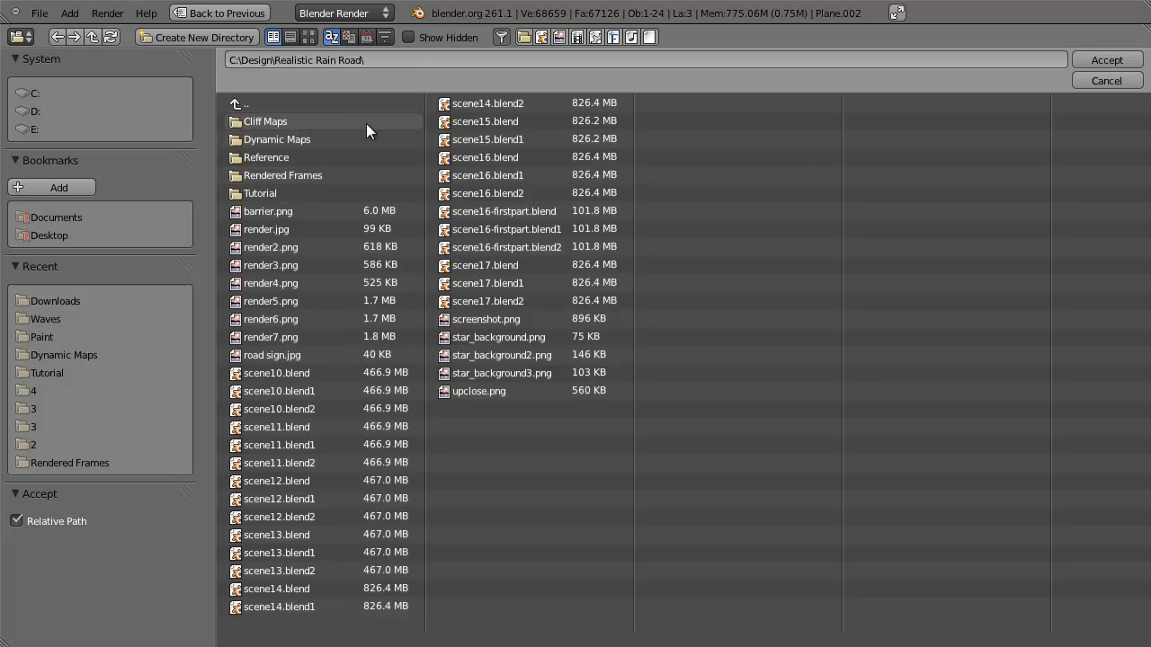
left_click(292, 192)
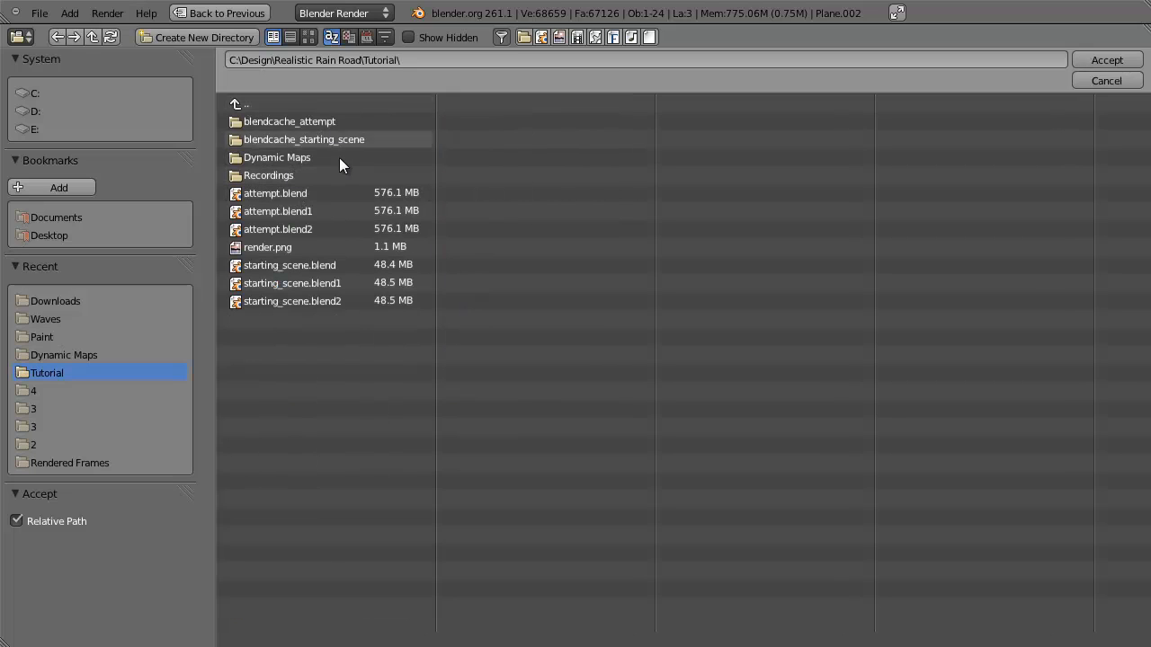
Create a folder named Dynamic Maps2 and accept it as the output location for the paint image sequence.
left_click(211, 40)
type("Dy")
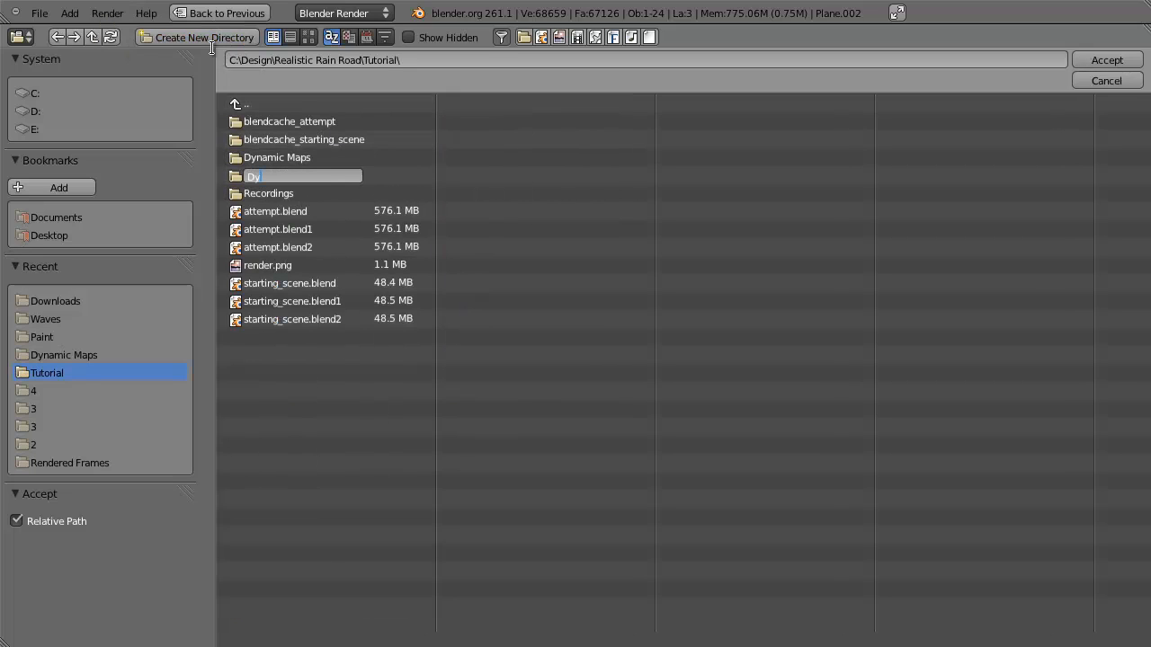
type("namic Maps2")
key("Return")
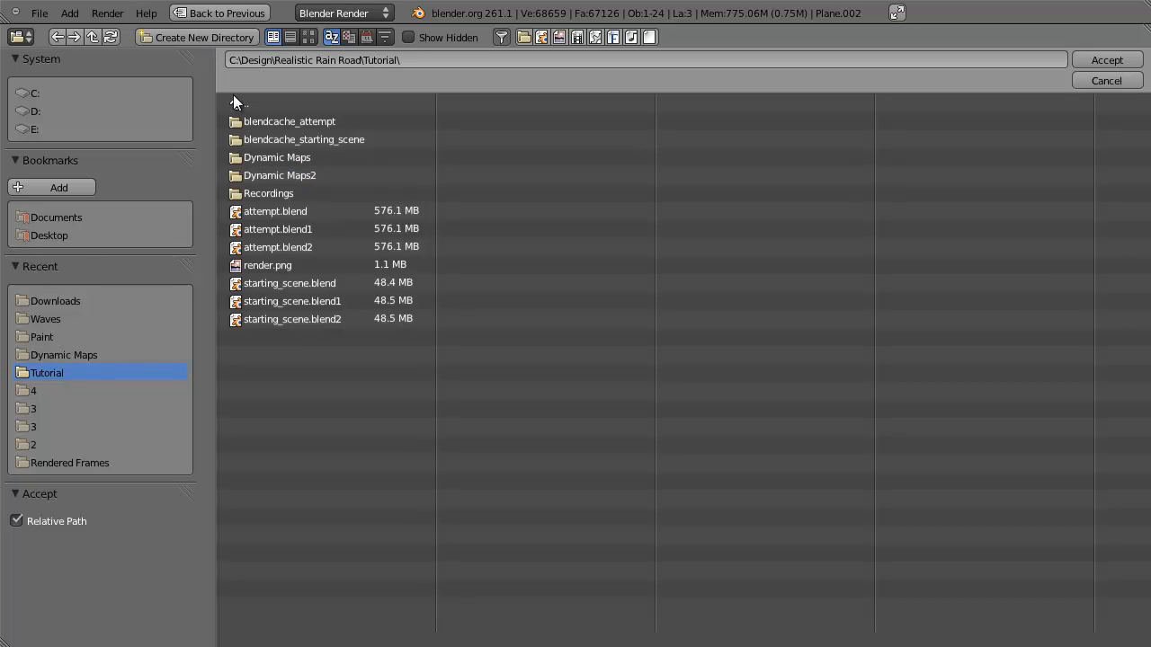
left_click(281, 170)
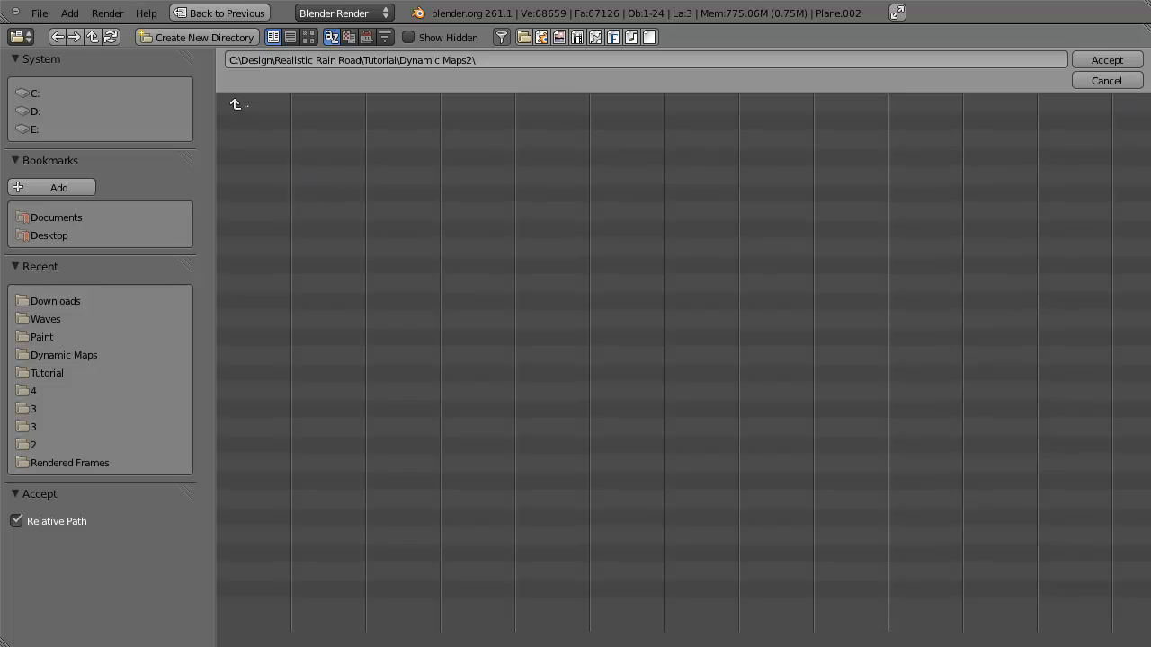
left_click(1107, 61)
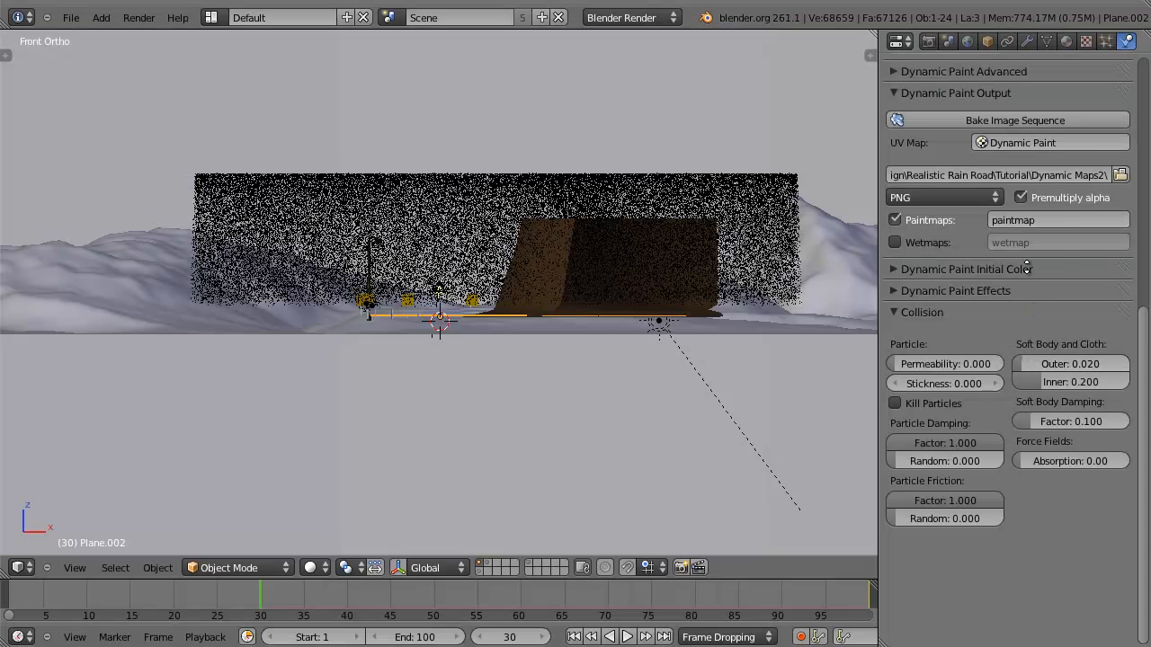
Review the file formats available for the paint map output, keeping PNG.
scroll(1025, 269, "up", 3)
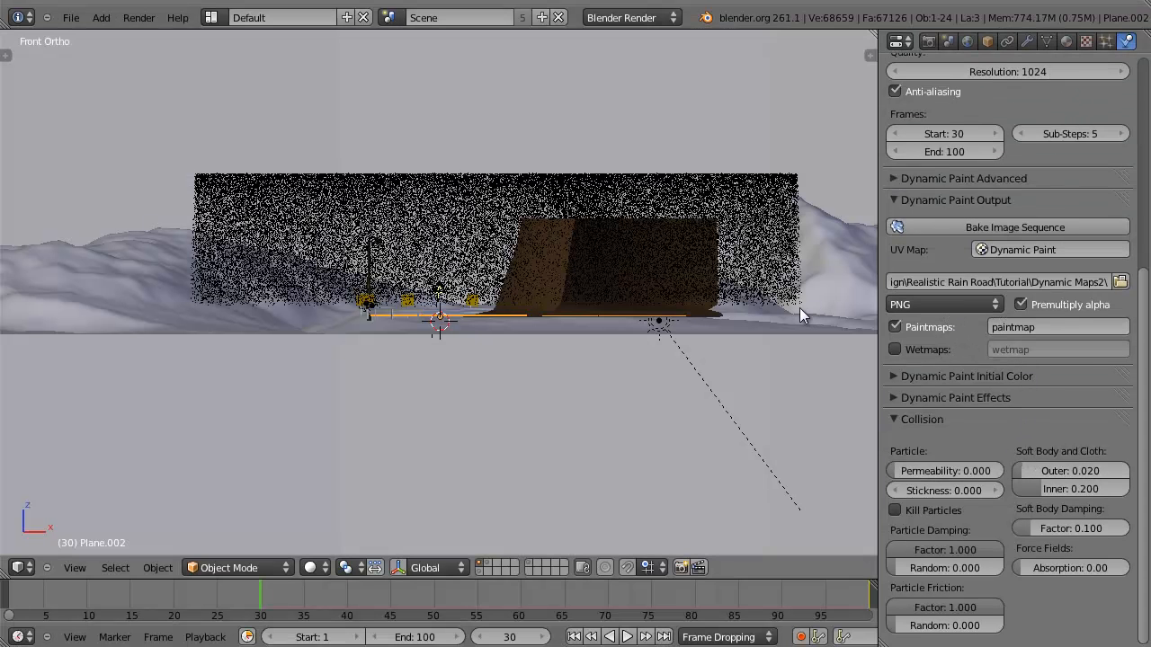
left_click(938, 305)
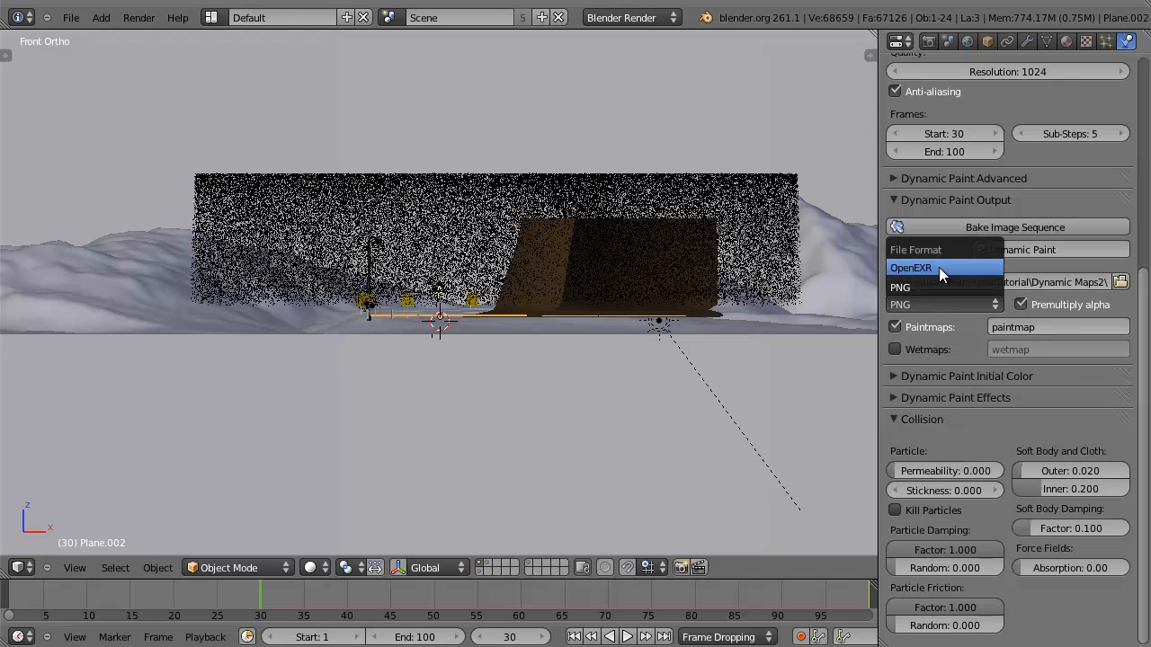
left_click(940, 290)
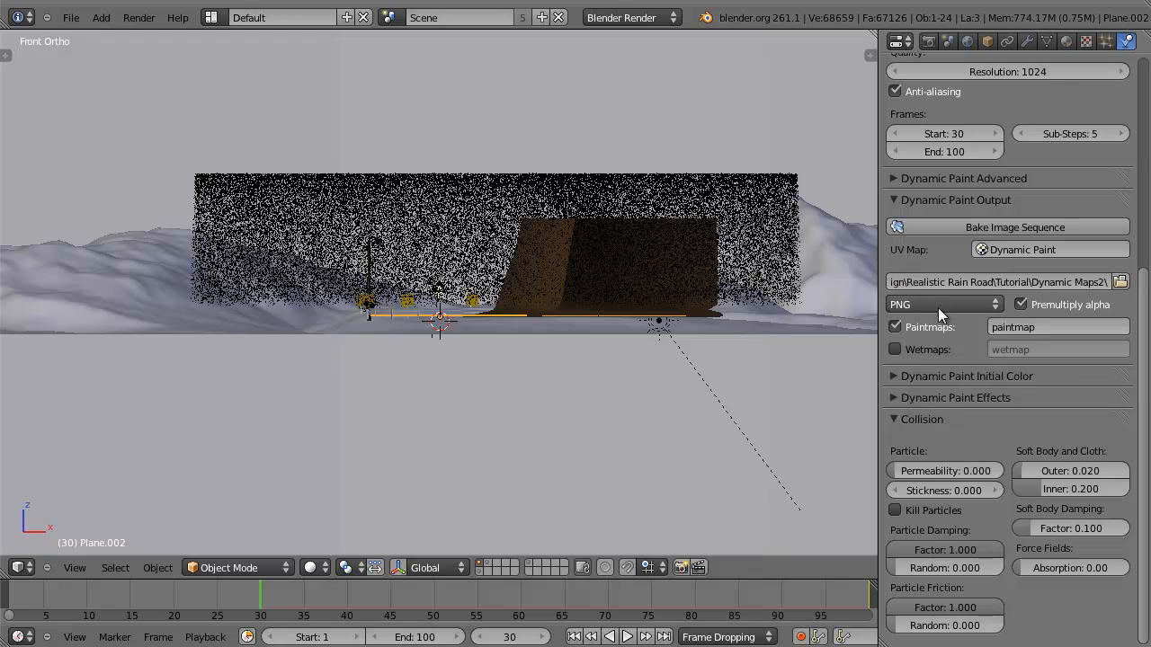
left_click(937, 306)
left_click(958, 305)
left_click(938, 287)
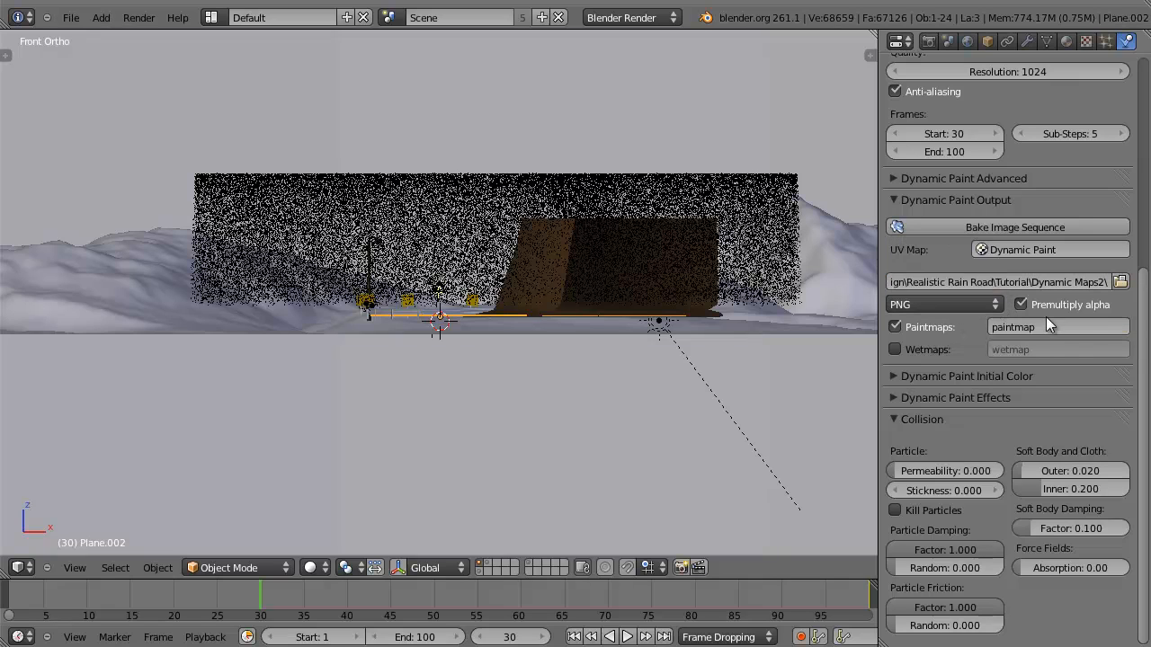
scroll(1024, 319, "up", 8)
scroll(1006, 483, "down", 8)
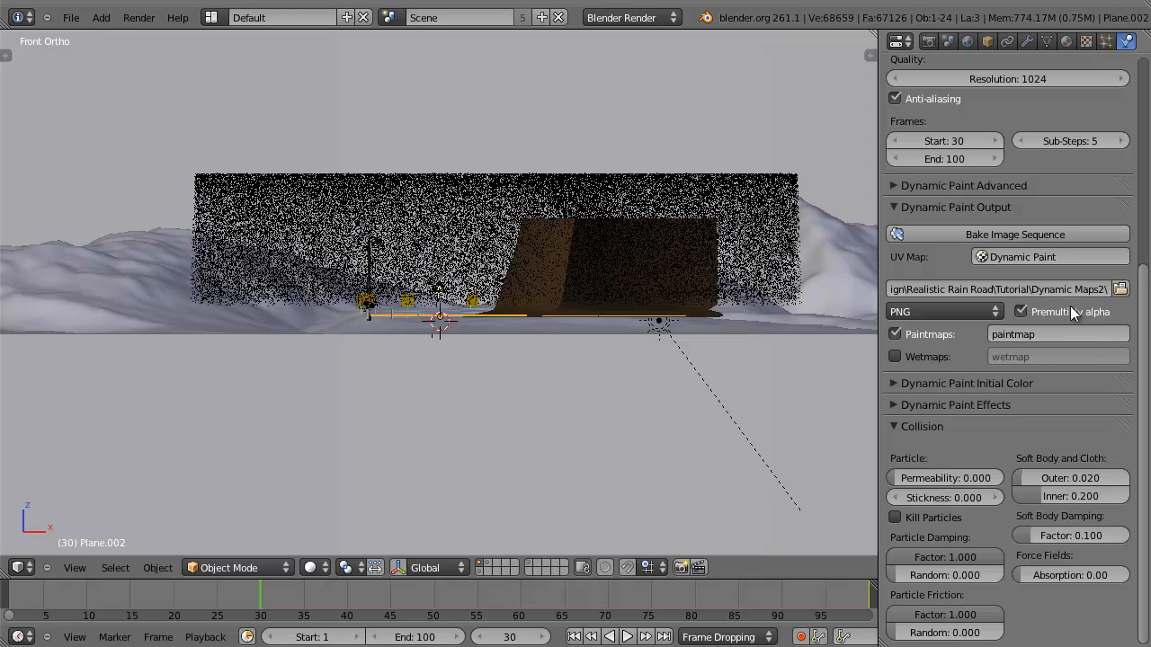
Check the canvas's initial color setting, keeping None, and collapse that section.
left_click(902, 383)
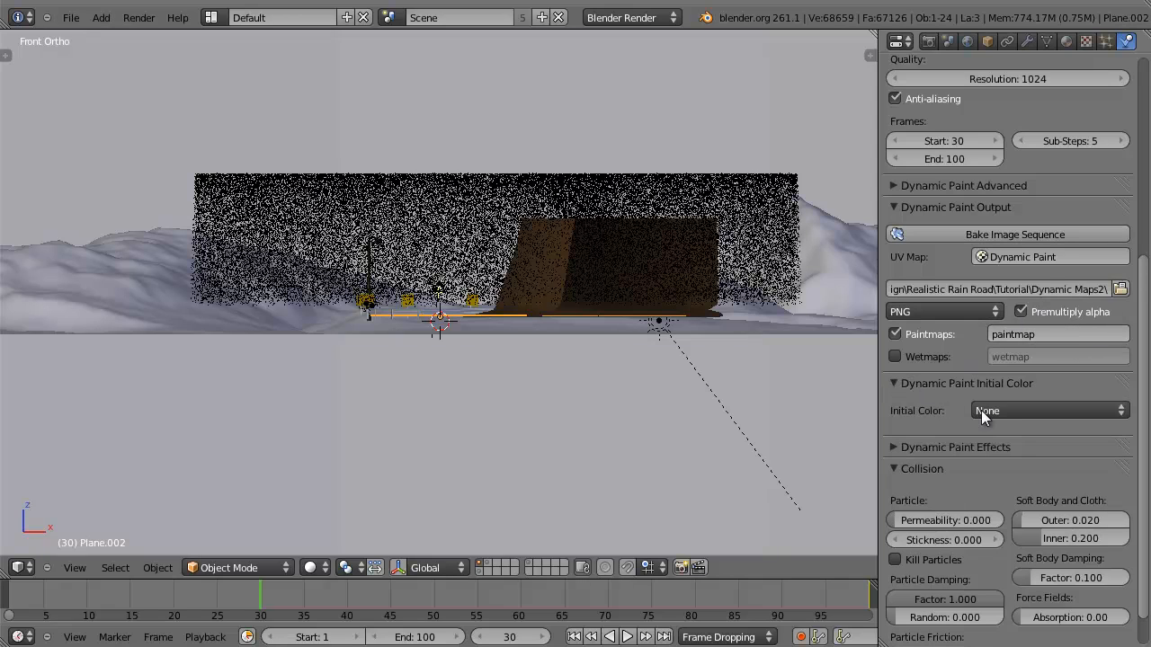
left_click(1007, 411)
left_click(894, 385)
Enable the Spread effect for the canvas, and collapse the Dynamic Paint Effects and Collision settings.
left_click(902, 406)
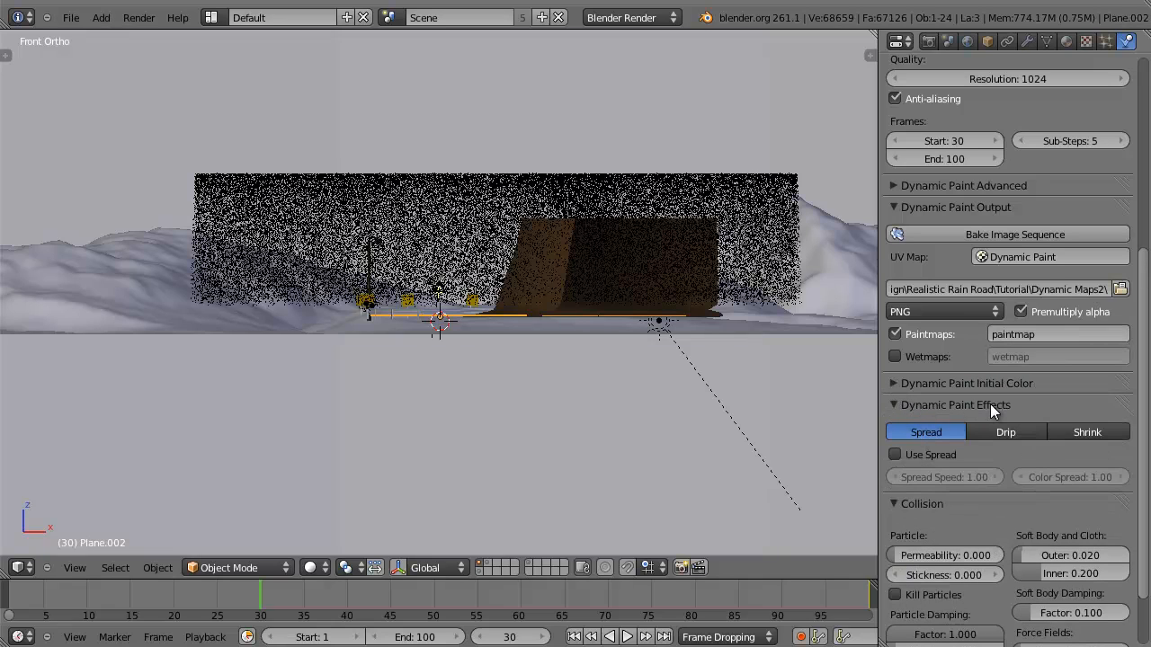
left_click(916, 454)
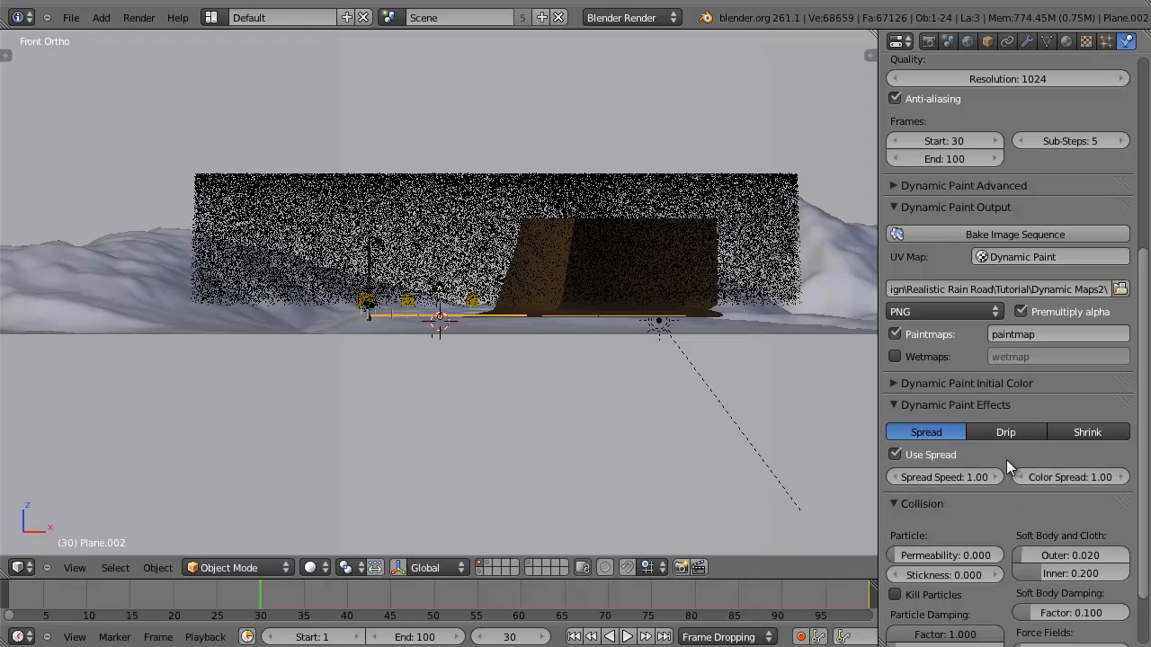
middle_click_drag(623, 296, 513, 231)
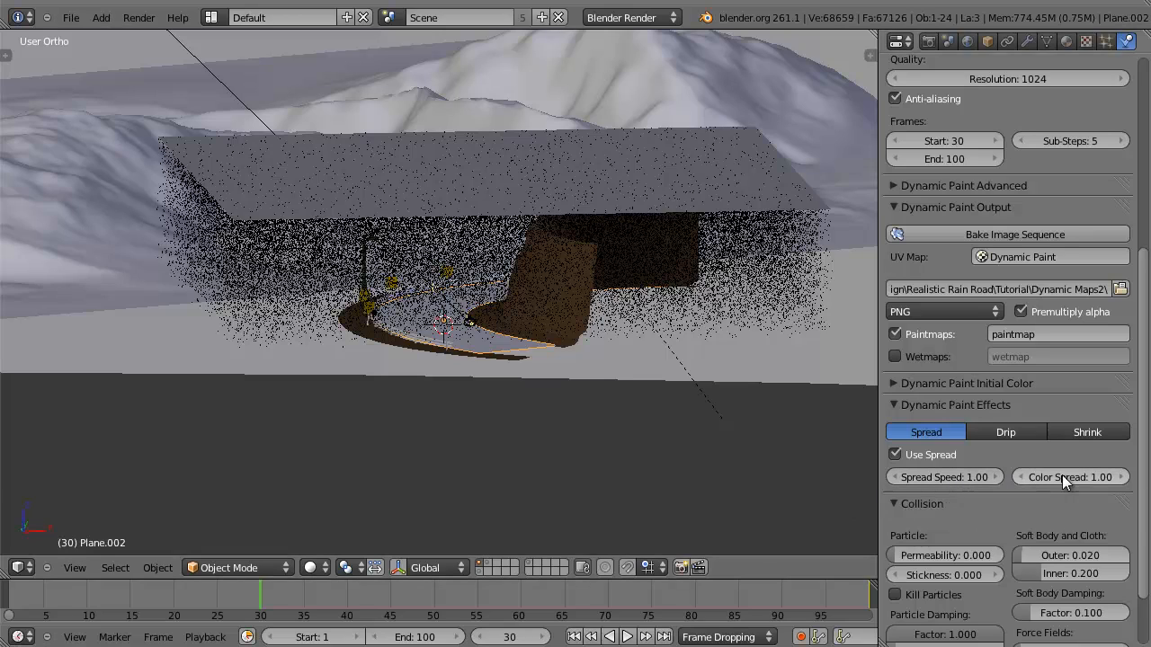
left_click(893, 411)
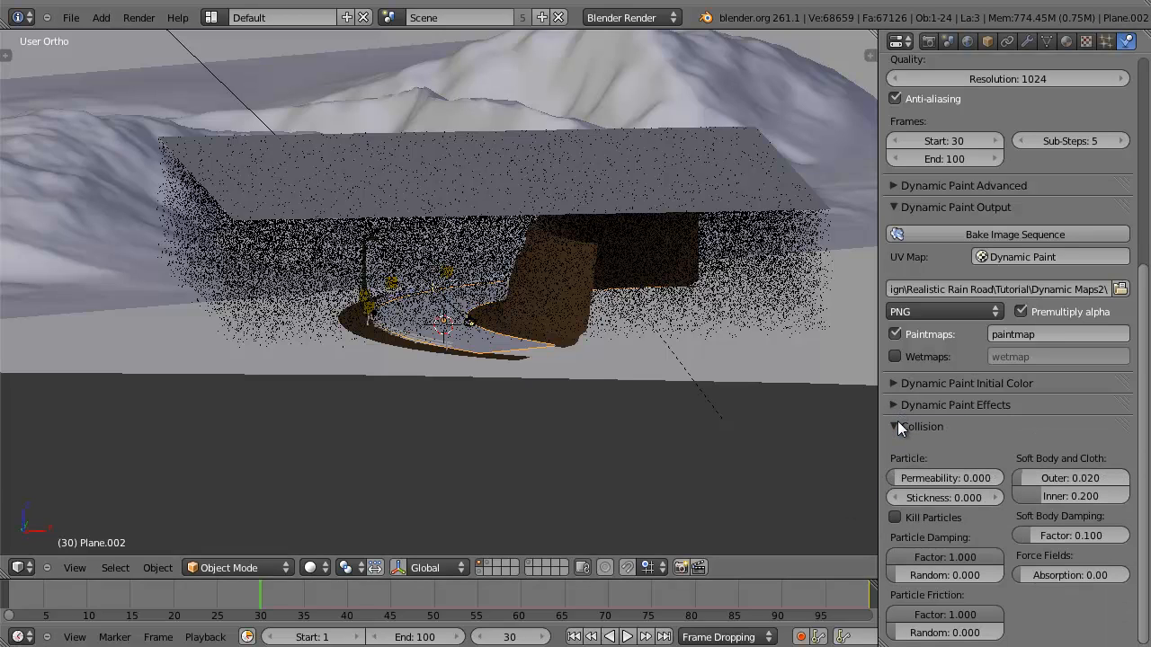
left_click(897, 427)
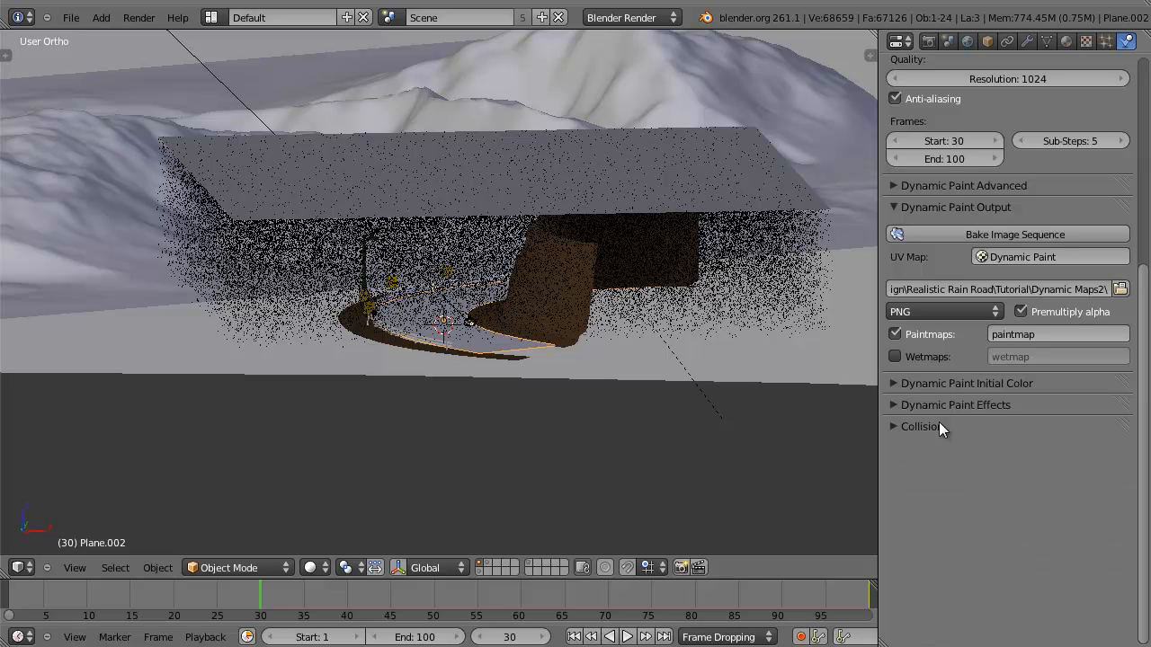
Review the canvas surface, advanced and output settings before baking.
scroll(1018, 106, "up", 8)
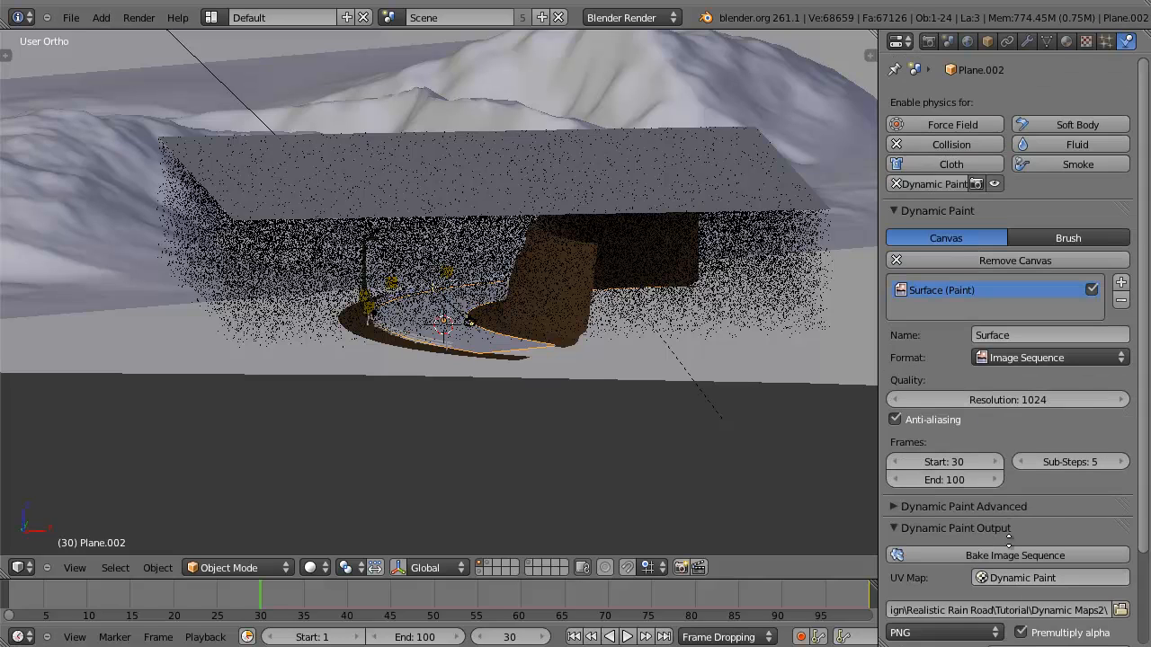
scroll(1014, 431, "down", 3)
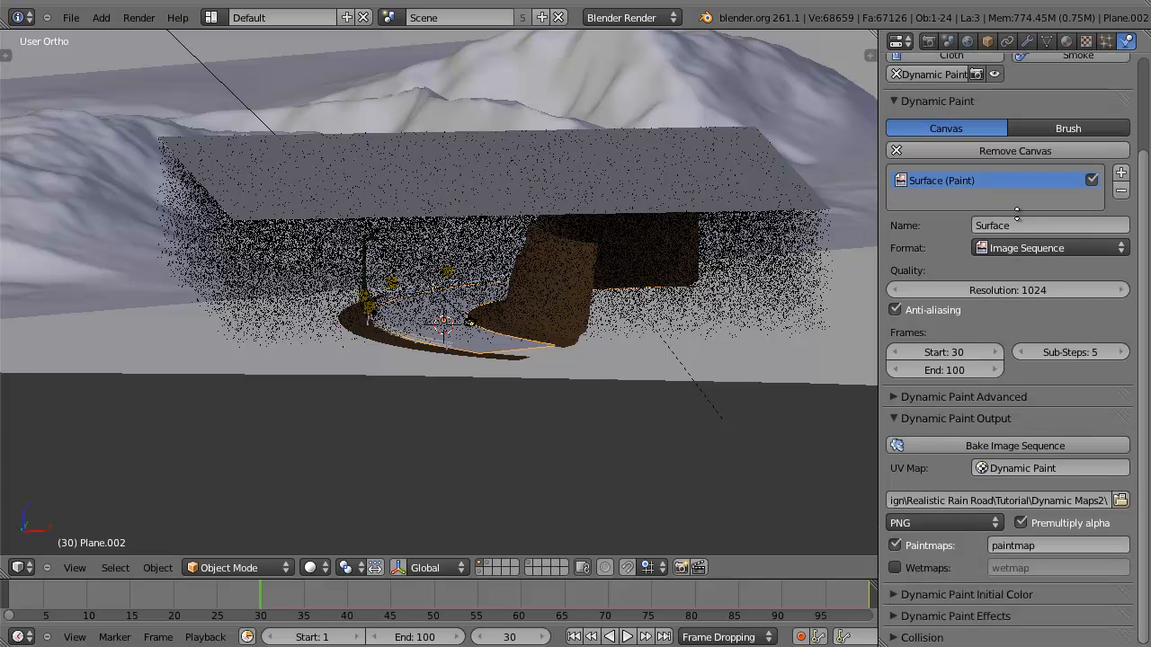
left_click(899, 417)
left_click(899, 400)
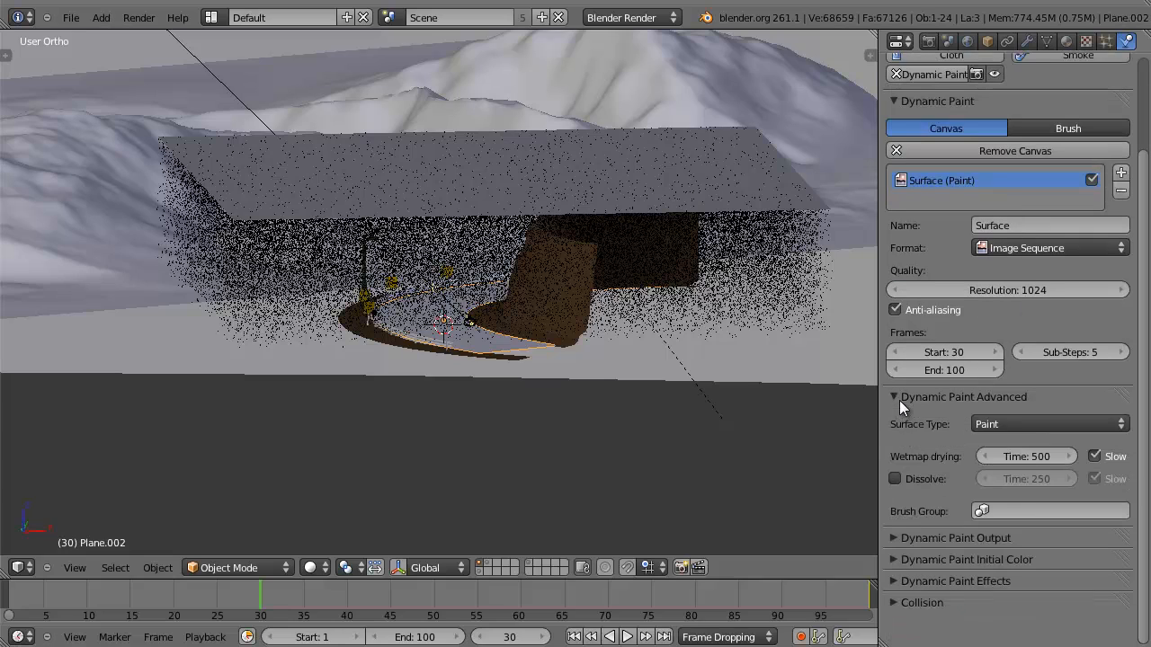
left_click(899, 400)
left_click(898, 421)
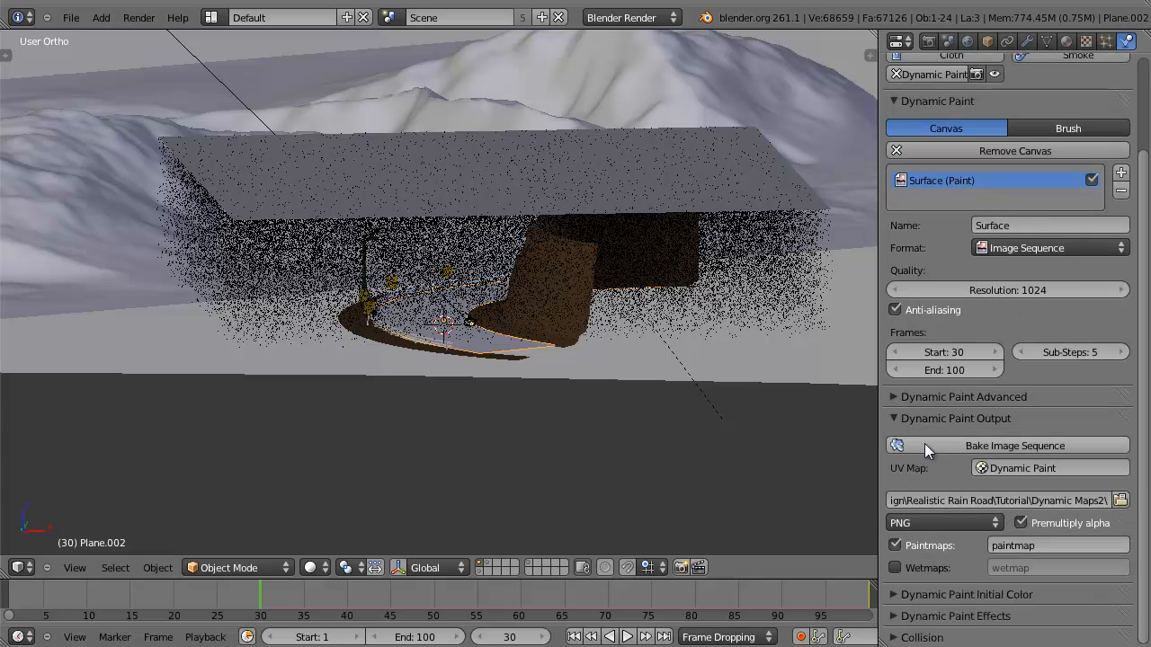
Save the blend file over the existing one and bake the Dynamic Paint image sequence.
key("ctrl+s")
left_click(705, 443)
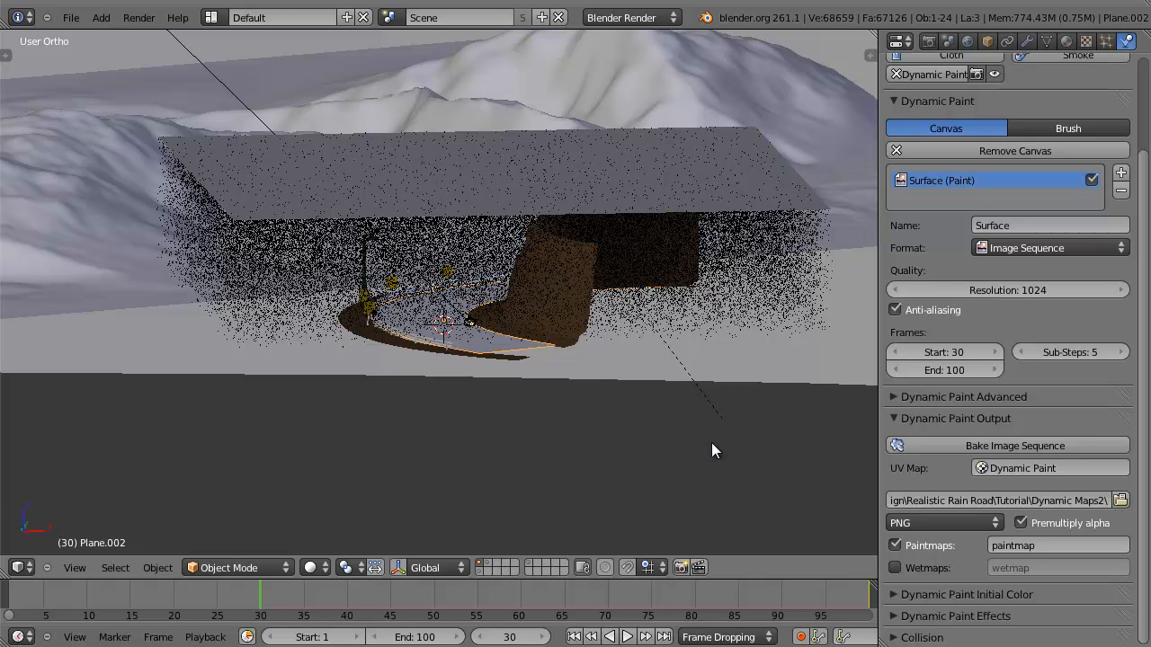
left_click(976, 447)
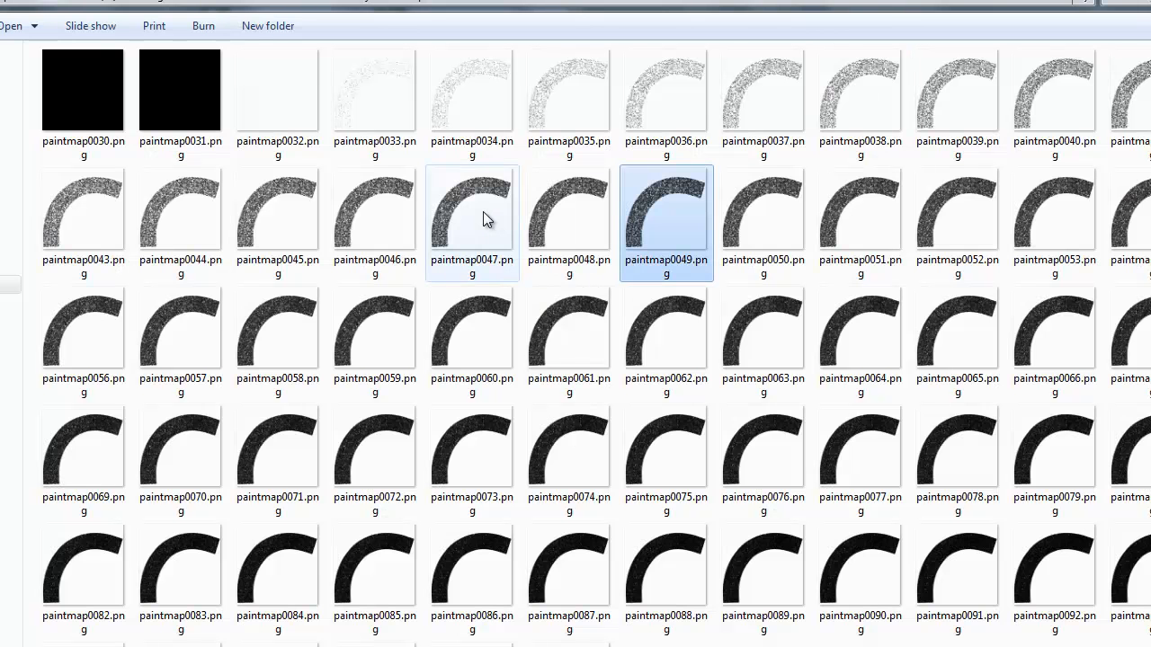
Switch to the output folder in Windows Explorer and open paintmap0073.png in Windows Photo Viewer.
left_click(483, 212)
scroll(486, 216, "down", 1)
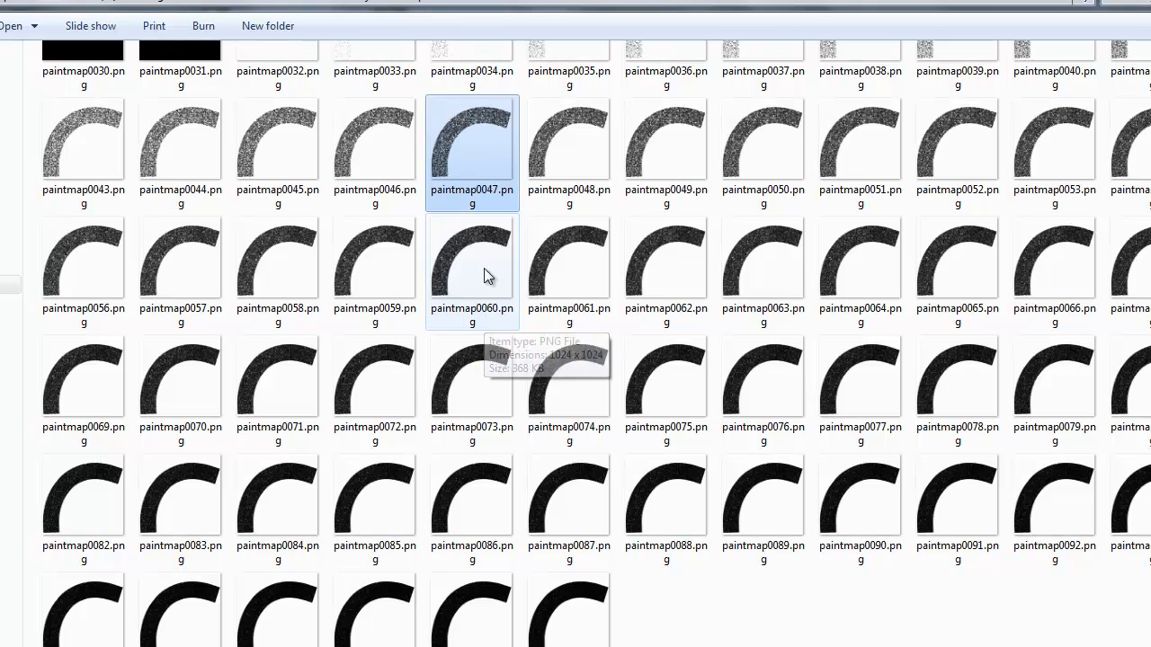
left_click(481, 269)
double_click(480, 359)
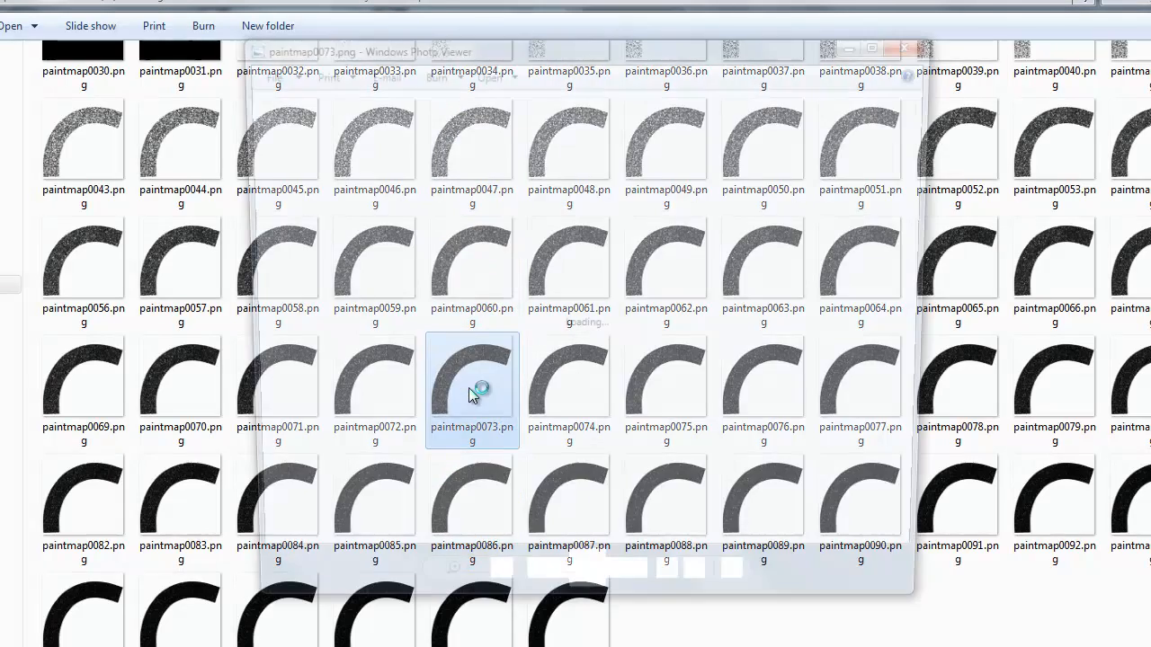
scroll(525, 321, "up", 3)
scroll(525, 321, "down", 3)
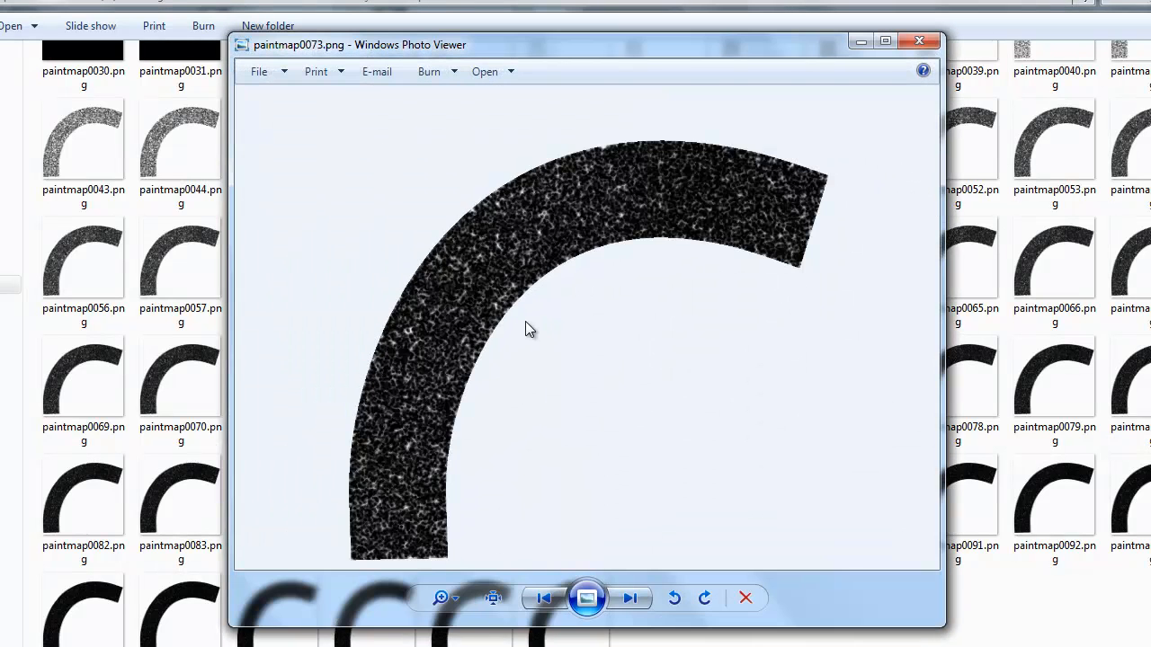
Step forward through the baked paint maps from paintmap0073.png to paintmap0093.png to examine how the paint coverage develops.
key("Right")
key("Right")
key("Right")
key("Right")
key("Right")
key("Right")
key("Right")
key("Right")
key("Right")
key("Right")
key("Right")
key("Right")
key("Right")
key("Right")
key("Right")
key("Right")
key("Right")
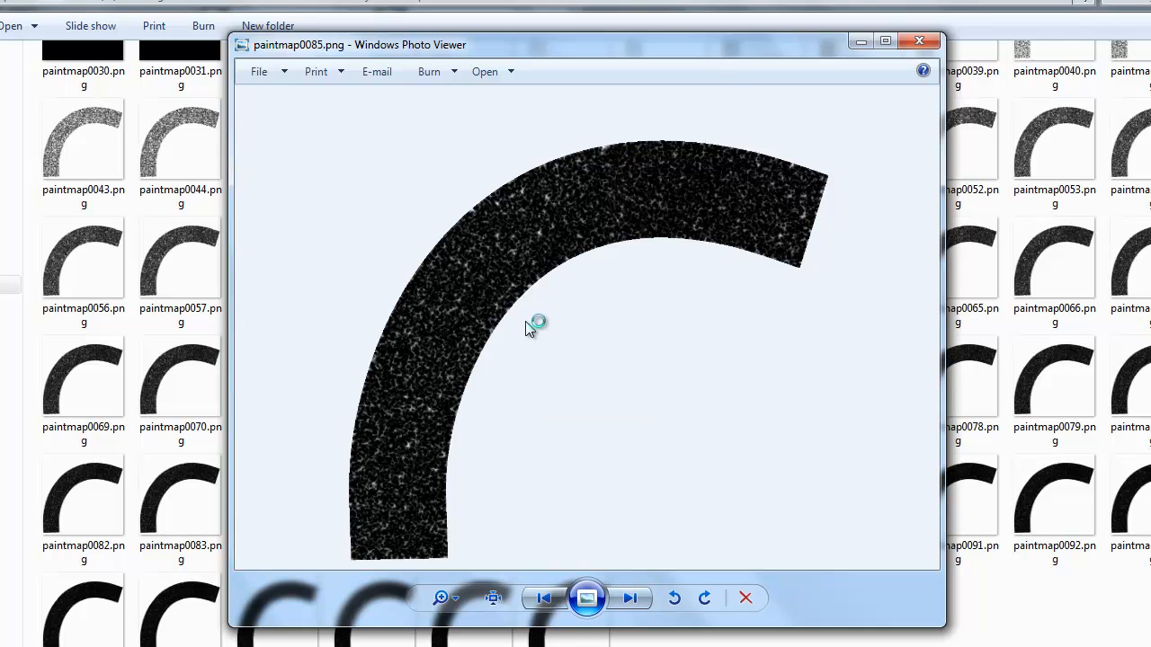
key("Right")
key("Right")
key("Right")
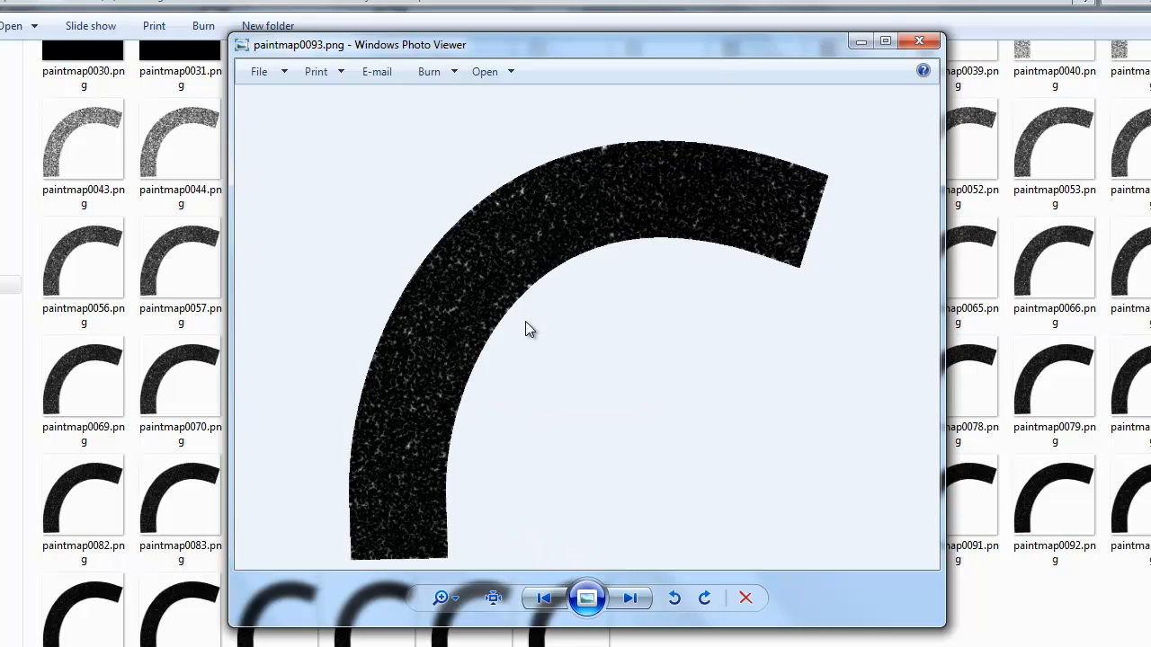
Close the current image and open paintmap0100.png to inspect its painted road area up close.
left_click(918, 41)
double_click(586, 623)
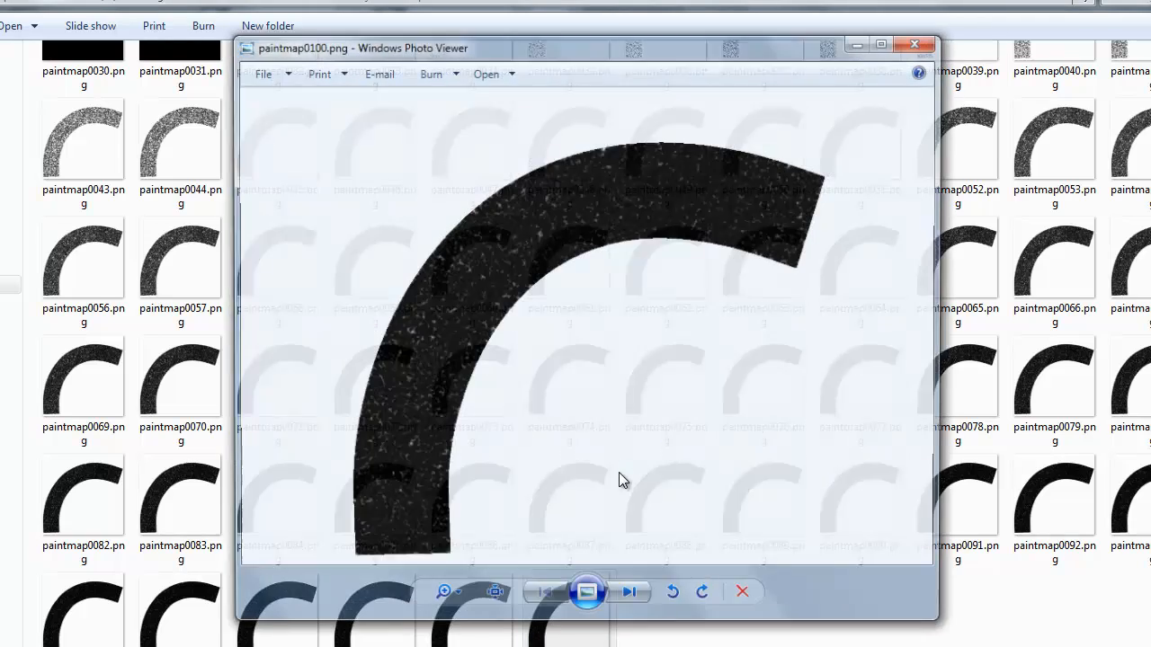
scroll(477, 324, "up", 2)
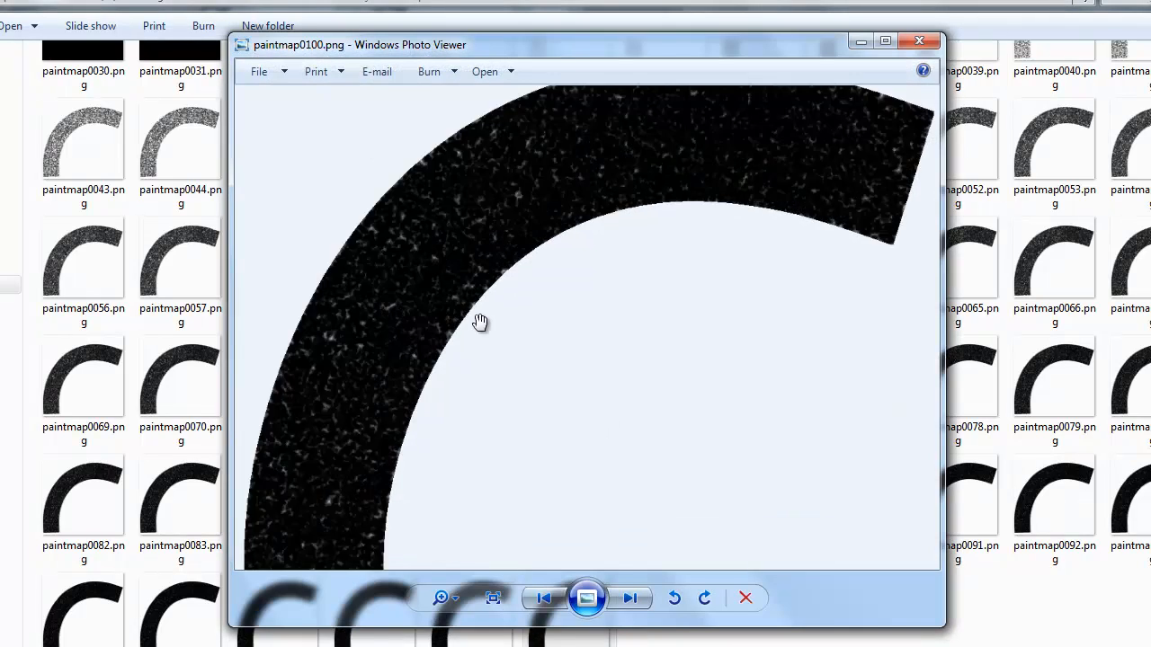
scroll(455, 210, "up", 2)
scroll(557, 380, "up", 4)
scroll(585, 499, "down", 8)
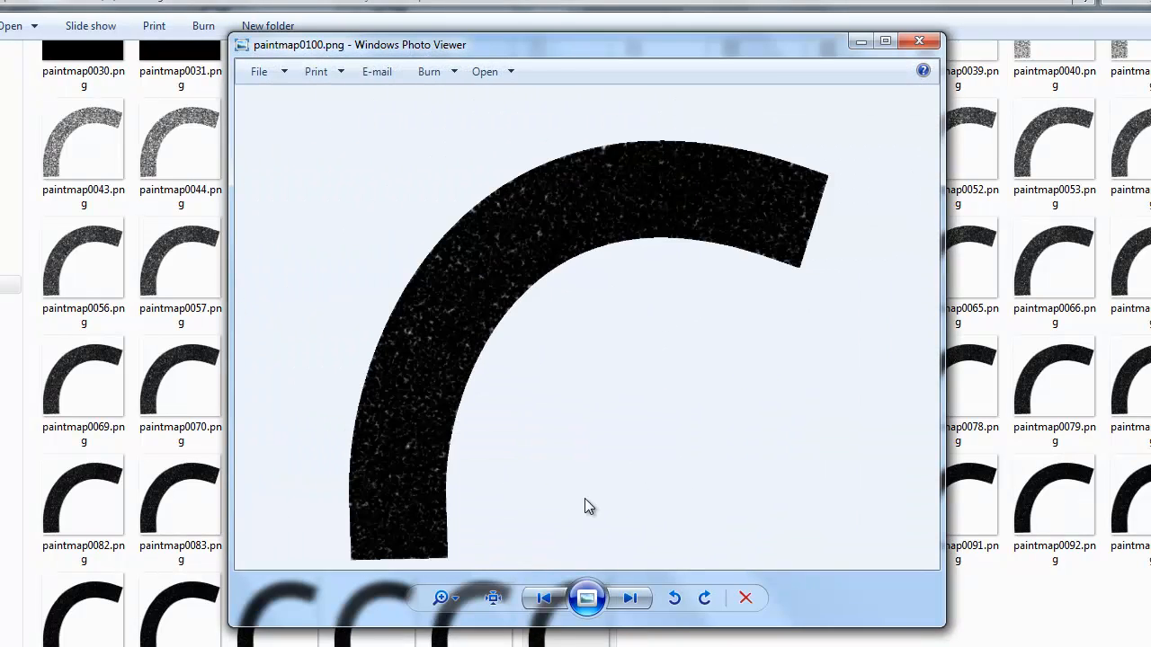
Step back from paintmap0100.png to paintmap0091.png and forward again to compare the coverage between frames.
key("Left")
key("Left")
key("Left")
key("Left")
key("Left")
key("Left")
key("Left")
key("Left")
key("Left")
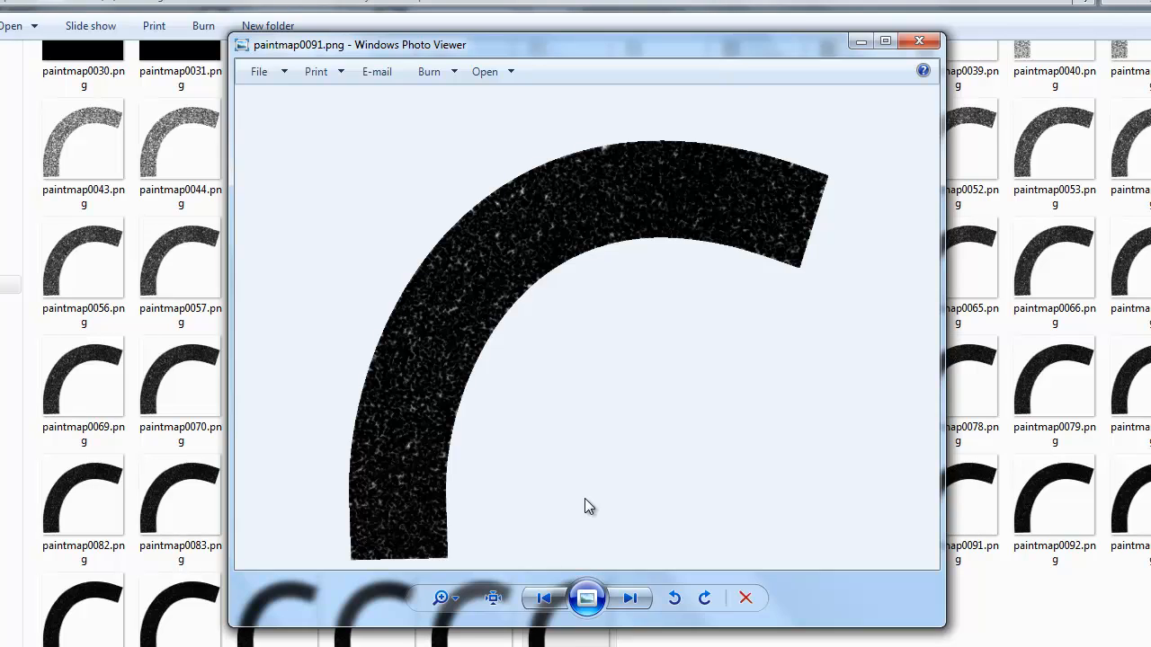
key("Right")
key("Right")
key("Right")
key("Right")
key("Right")
key("Right")
key("Right")
key("Right")
key("Right")
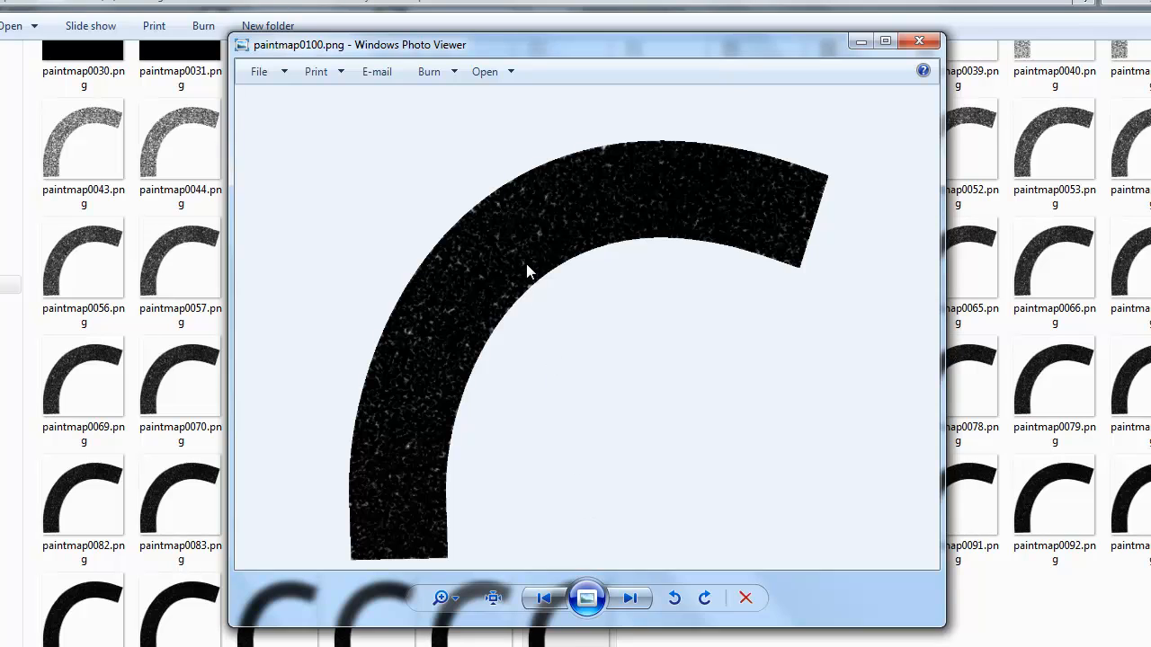
Examine the fine detail of paintmap0100.png up close and close the image viewer.
scroll(526, 263, "up", 2)
scroll(562, 269, "up", 3)
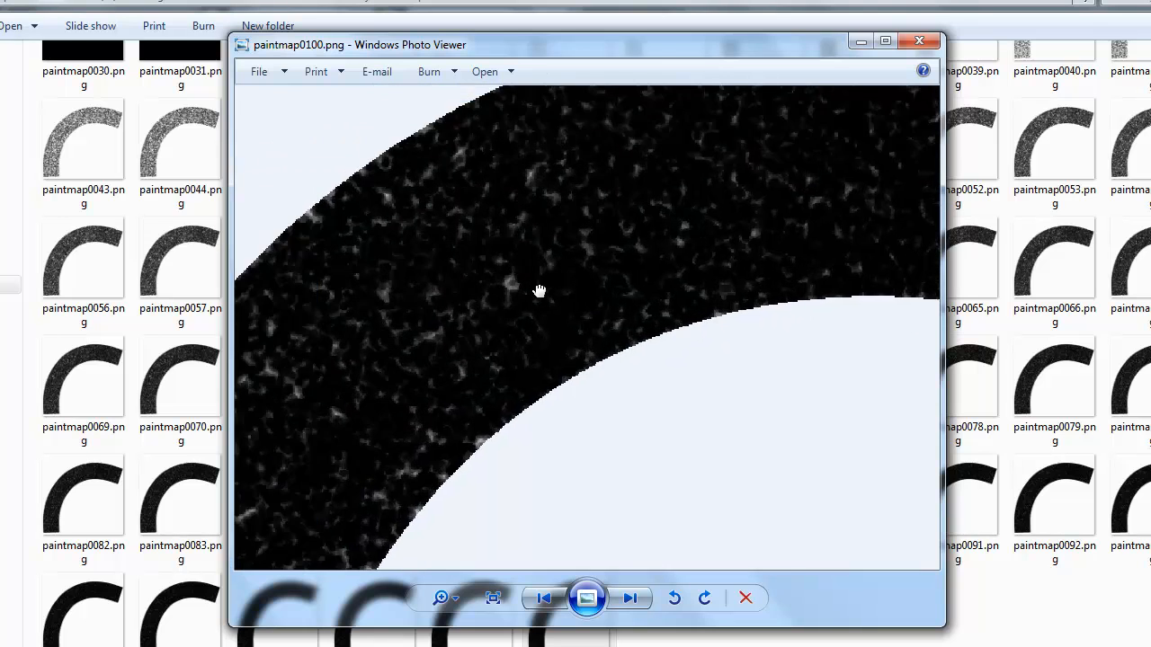
scroll(590, 295, "down", 5)
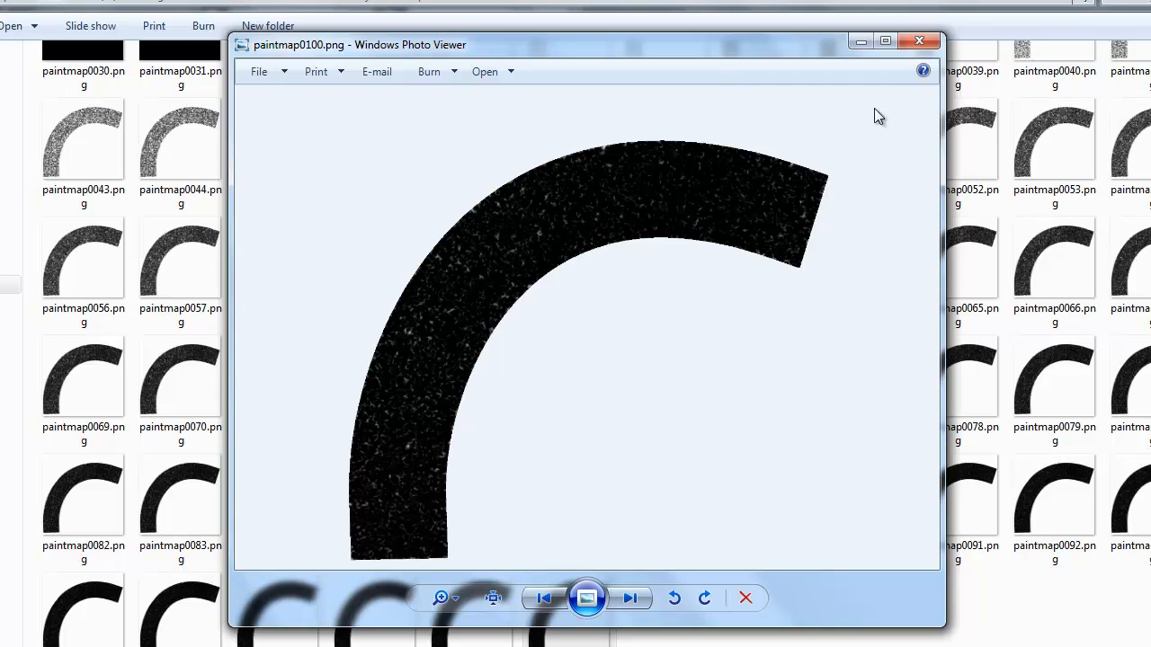
left_click(919, 49)
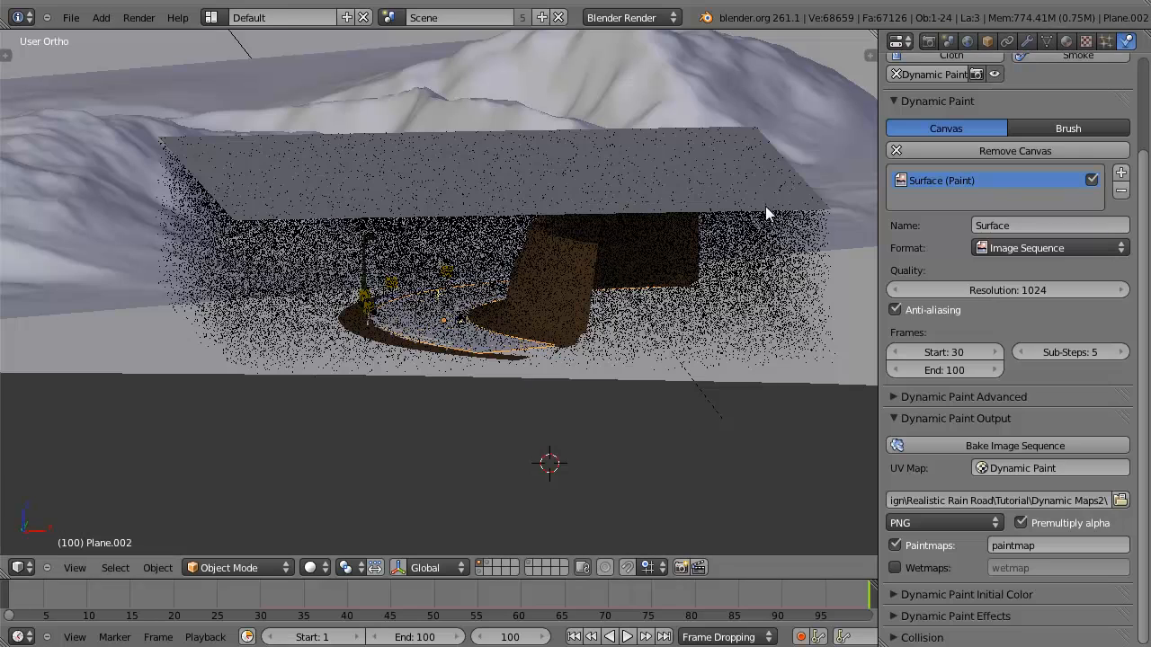
Examine the road plane's material settings and its existing texture slots, including Mask and Texture.004.
middle_click_drag(765, 206, 739, 276)
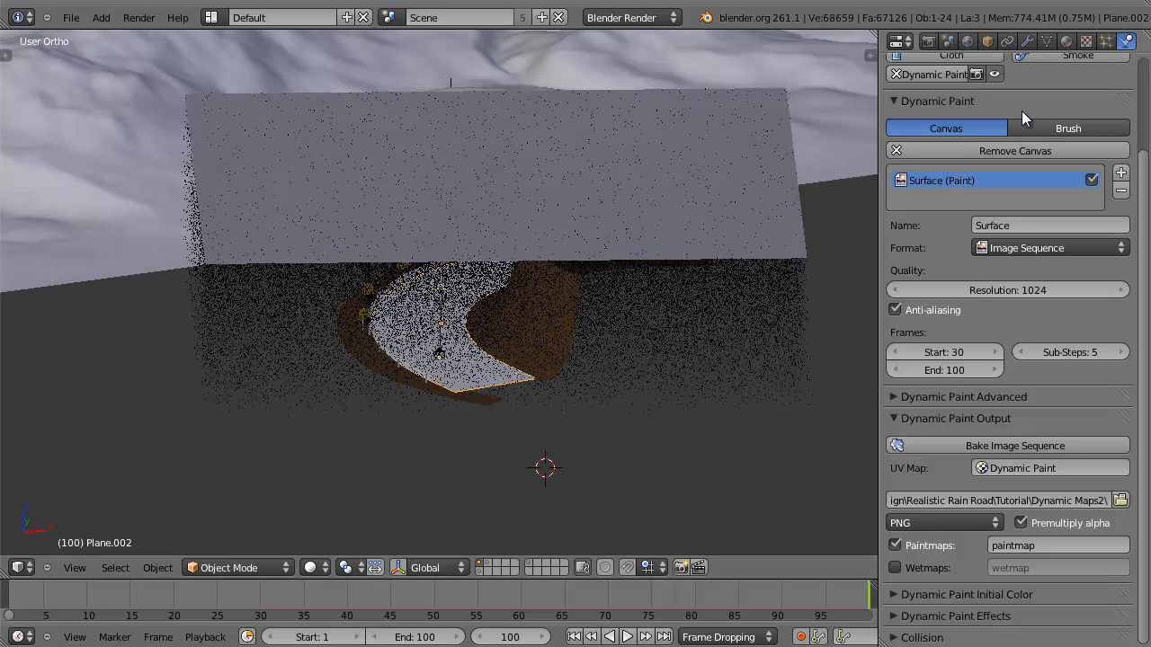
left_click(1067, 41)
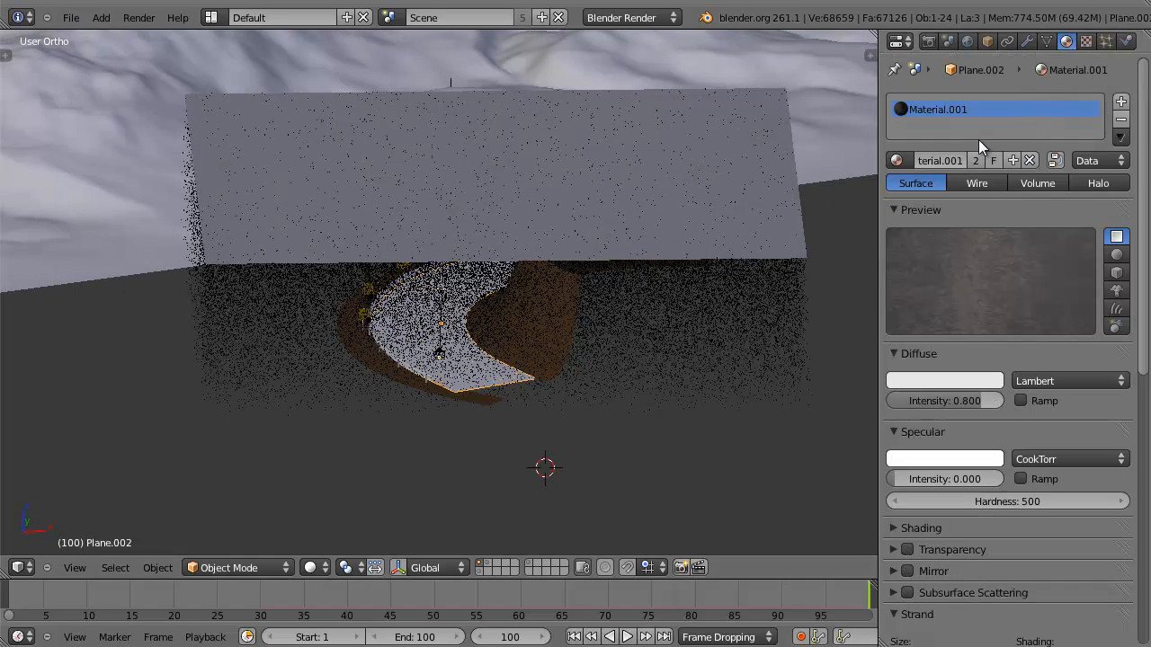
scroll(1004, 366, "down", 8)
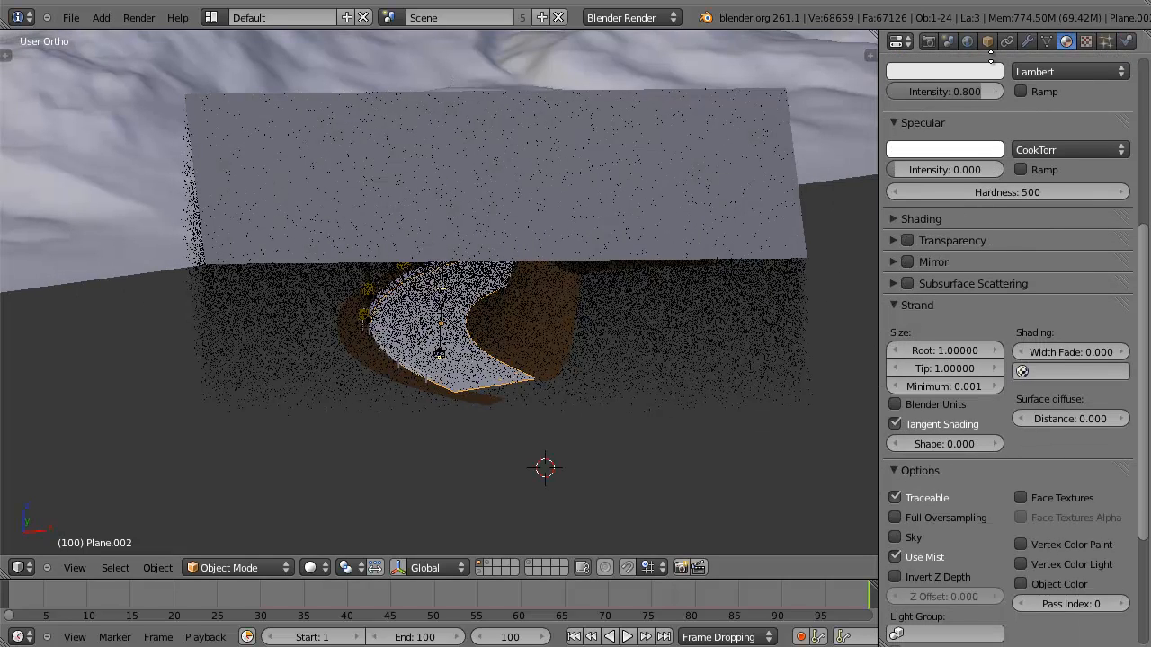
scroll(1004, 366, "up", 5)
scroll(1022, 403, "up", 5)
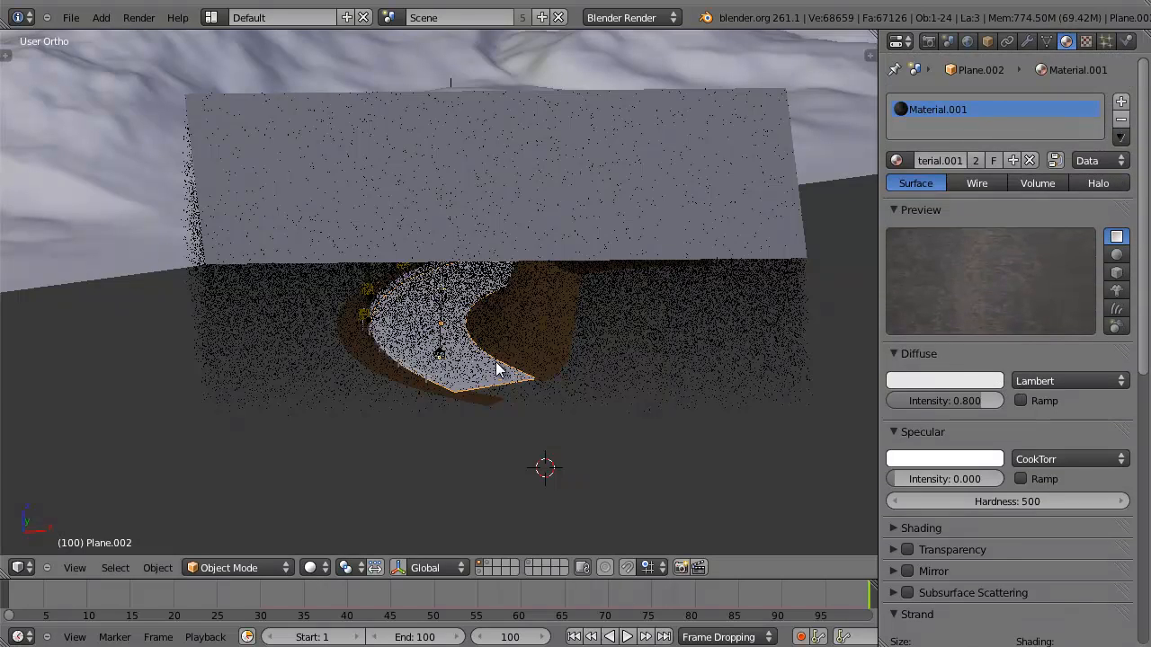
left_click(1081, 43)
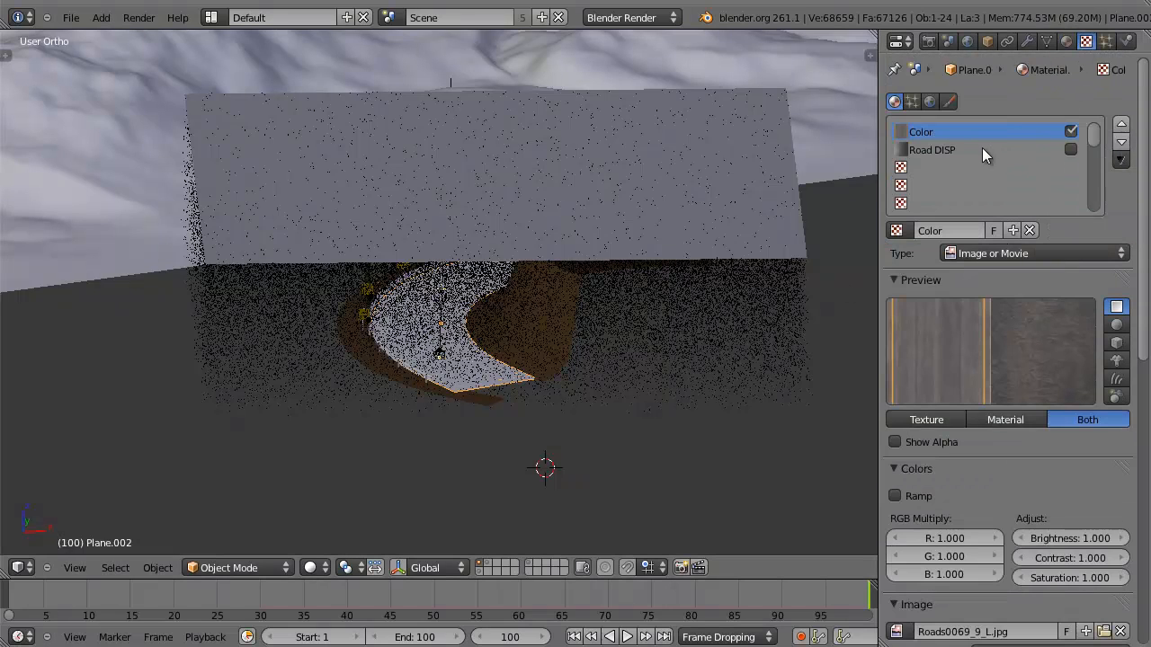
scroll(968, 151, "down", 3)
left_click(953, 189)
left_click(954, 202)
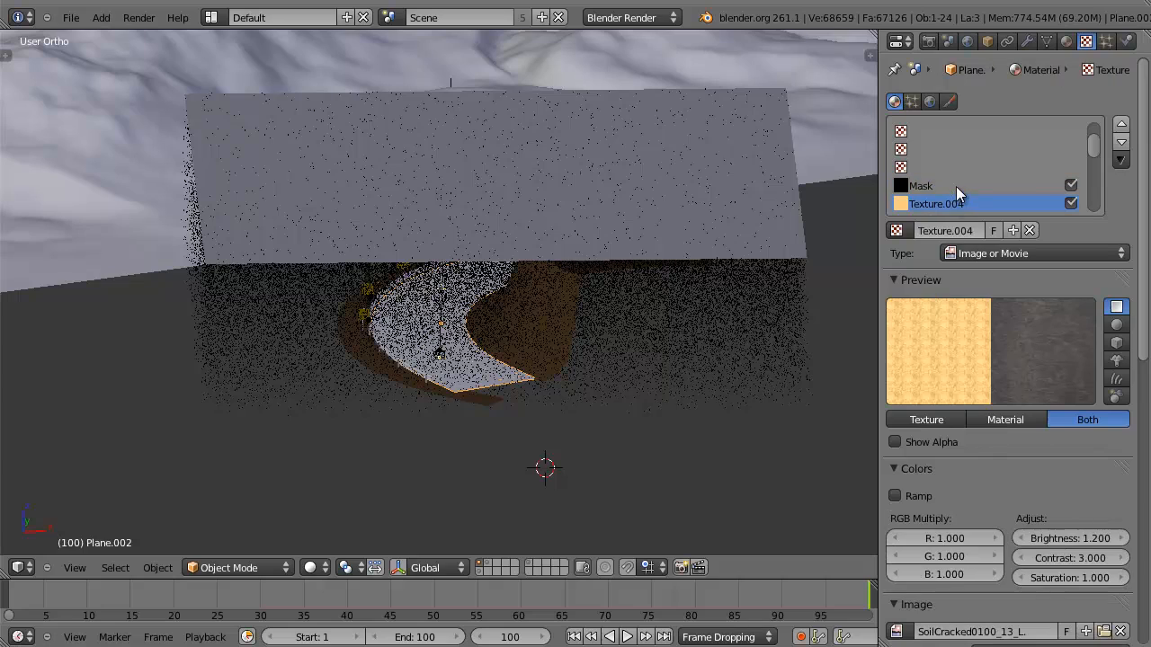
left_click(955, 187)
left_click(942, 202)
scroll(947, 175, "up", 2)
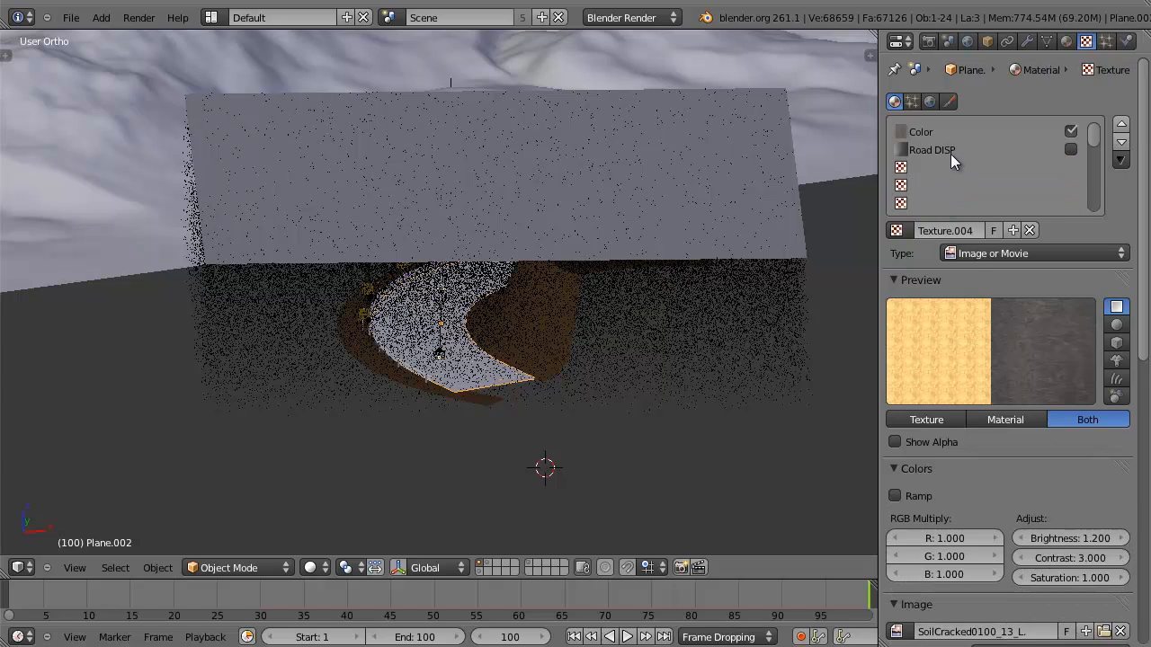
Add a new texture named Paint in the empty slot below Road DISP and set its type to Image or Movie.
left_click(929, 170)
scroll(929, 171, "down", 1)
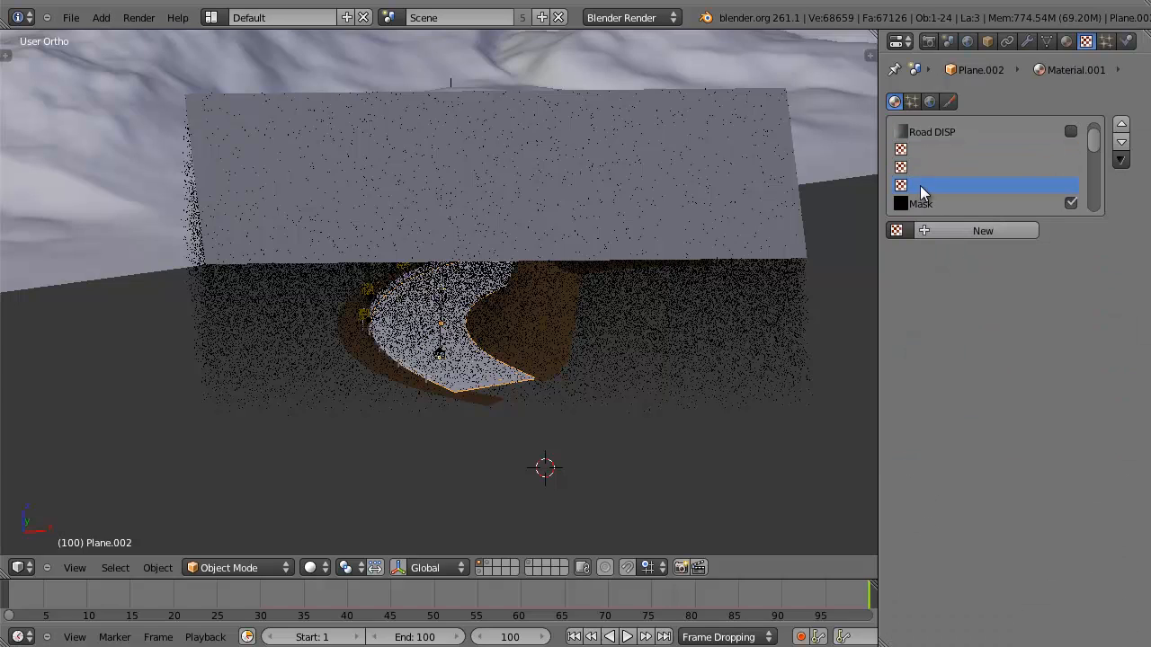
left_click(924, 150)
left_click(953, 225)
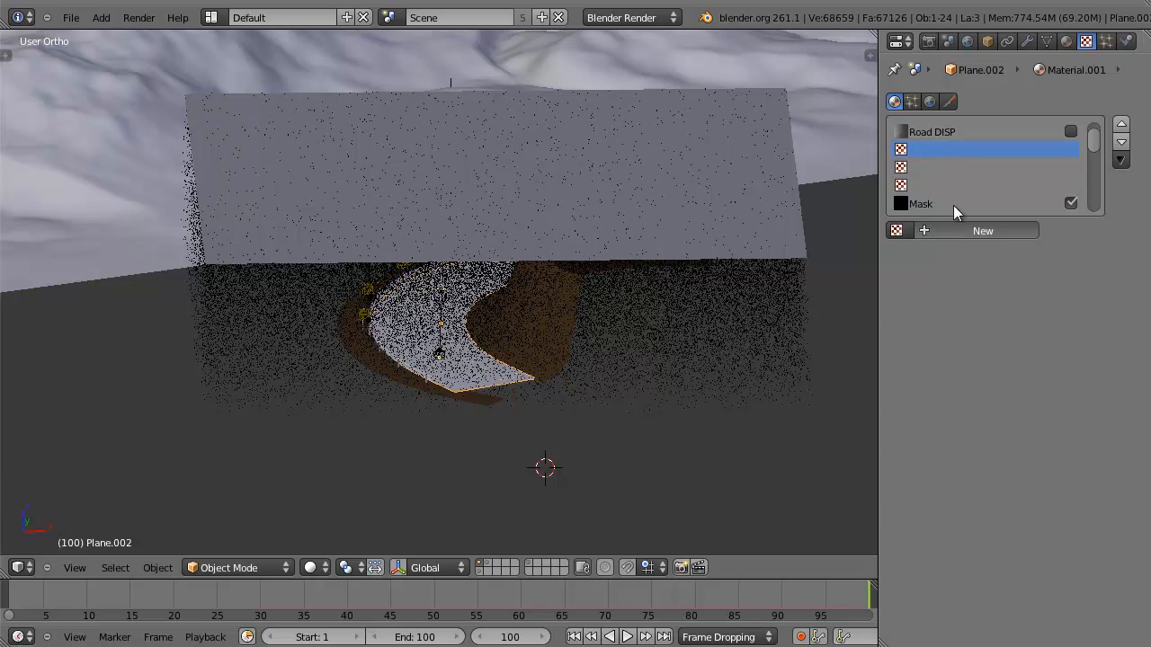
left_click(953, 231)
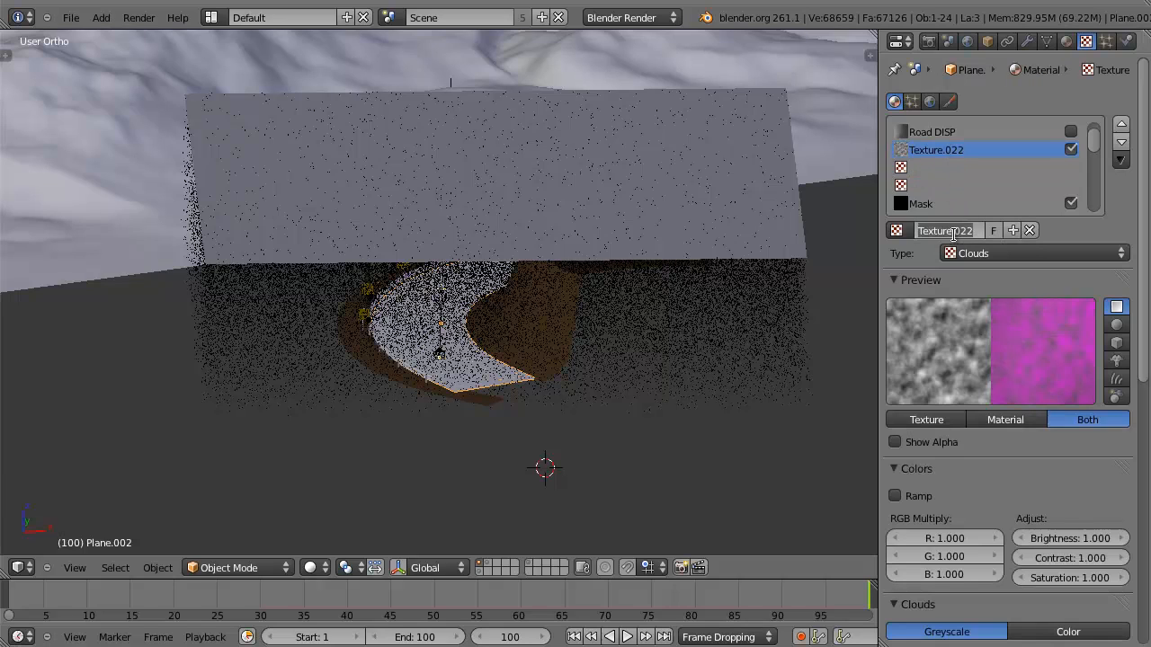
type("Paint")
key("Return")
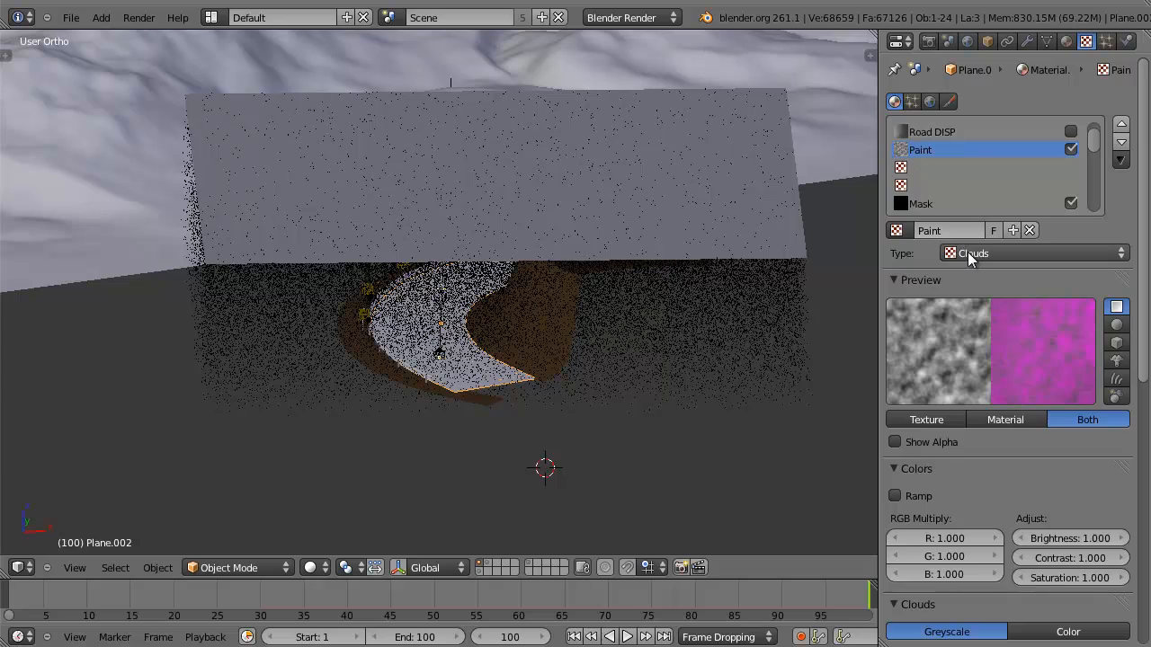
left_click(968, 255)
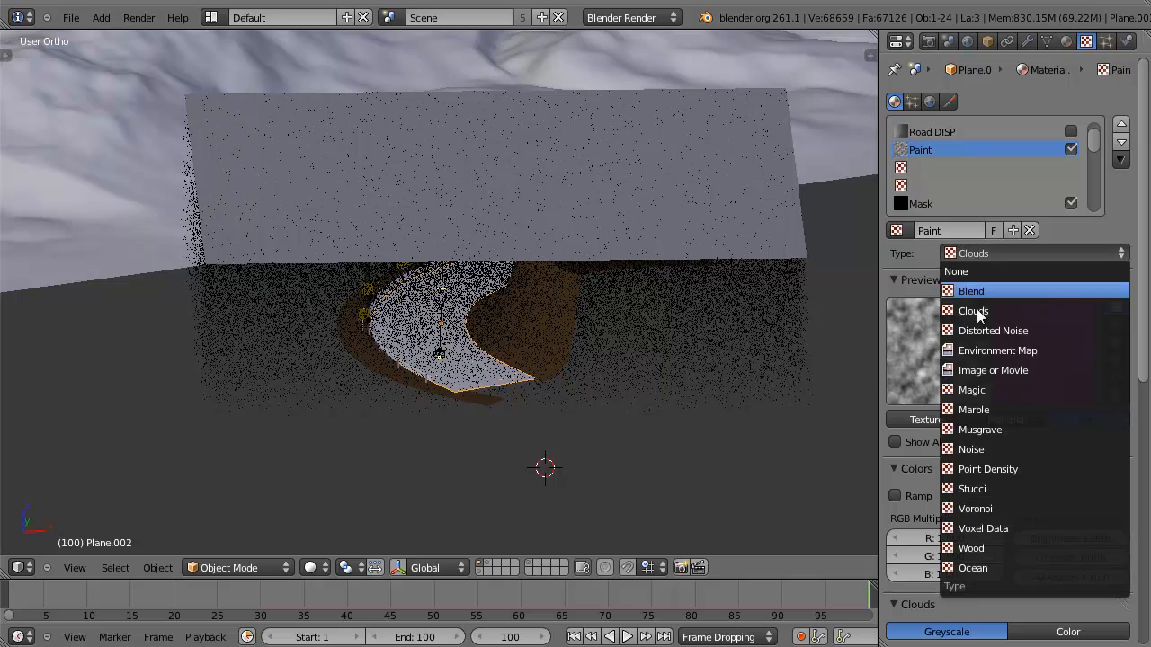
left_click(982, 371)
Load paintmap0030.png from the Dynamic Maps2 folder as the Paint texture's image.
left_click(930, 169)
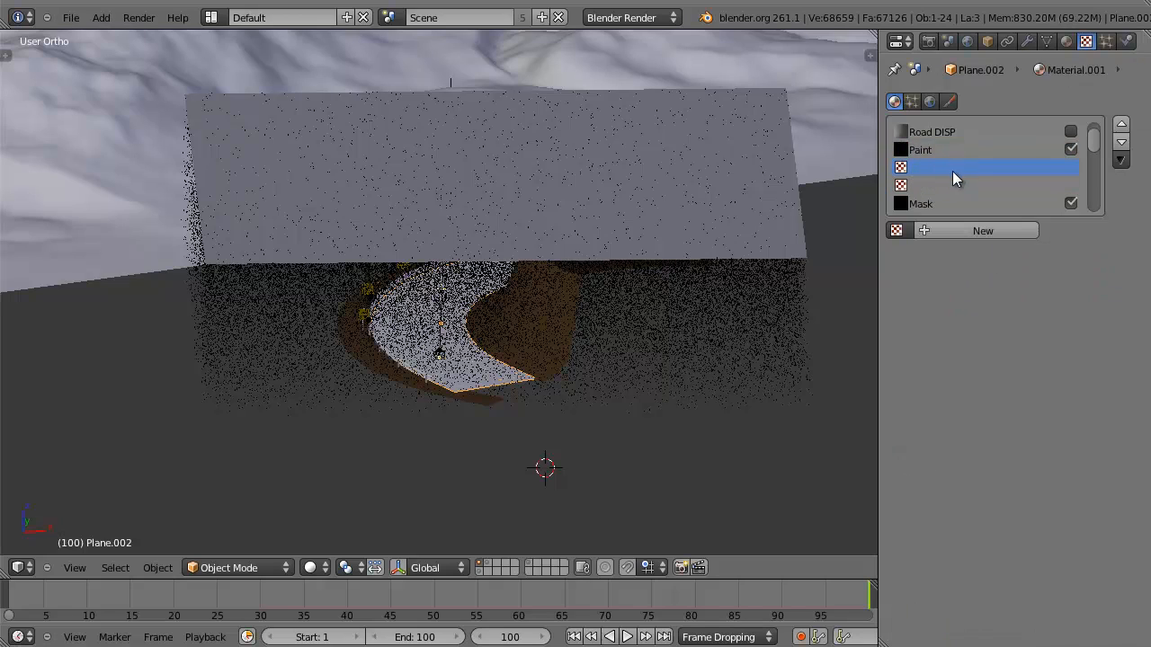
left_click(928, 150)
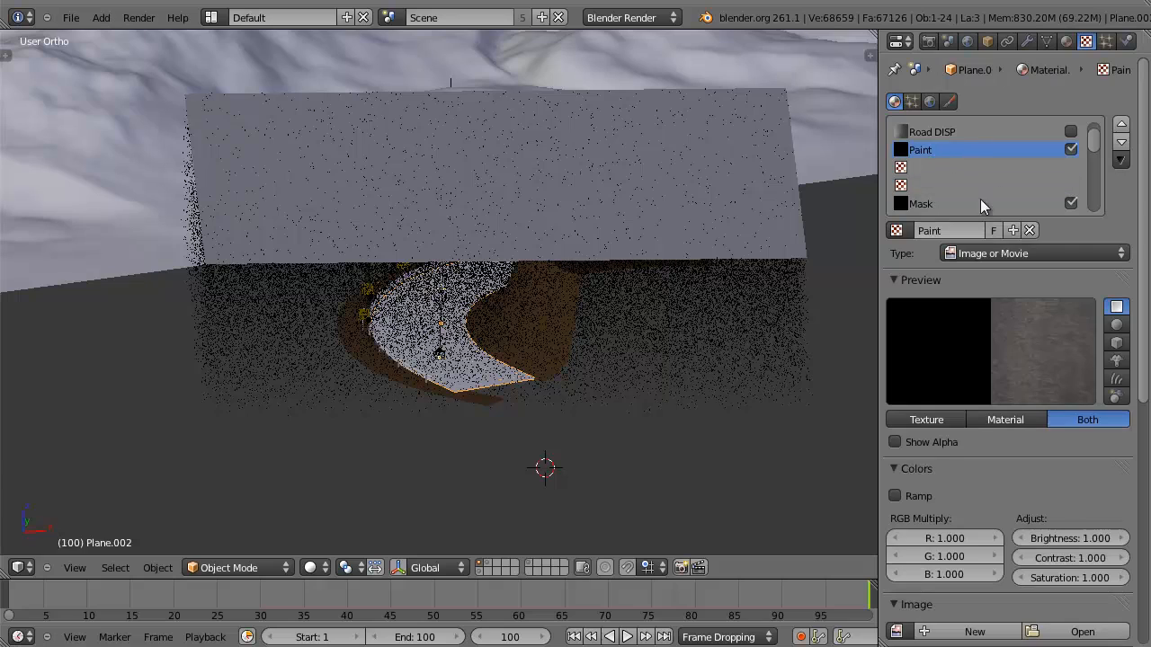
scroll(1024, 304, "down", 2)
scroll(1024, 304, "down", 1)
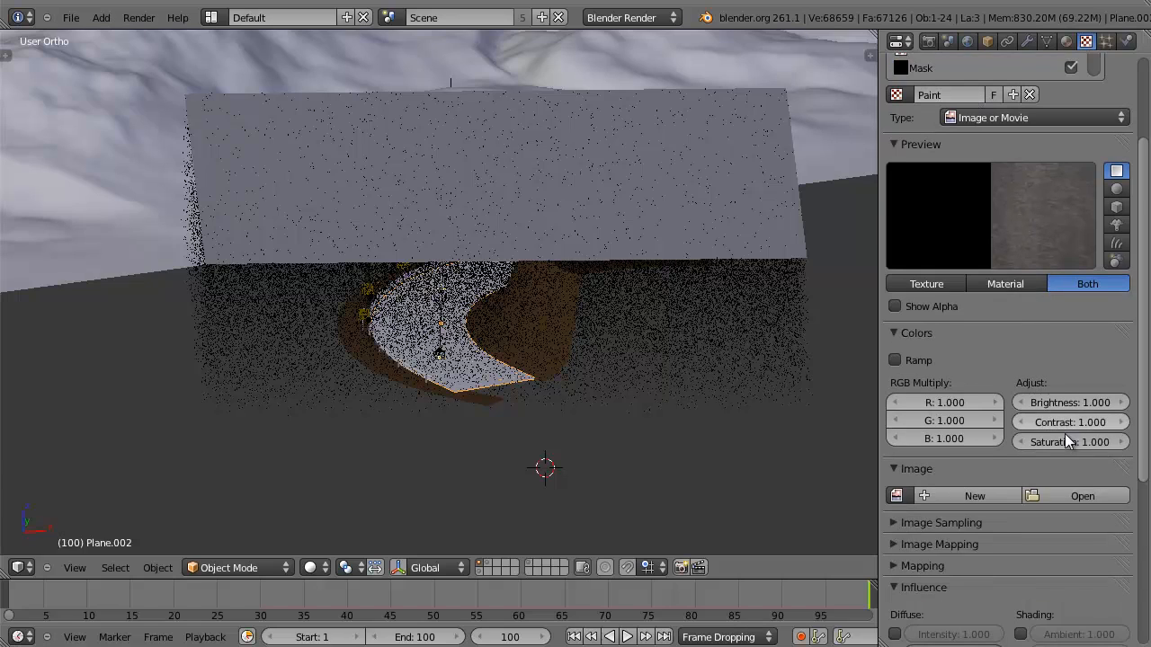
left_click(1059, 495)
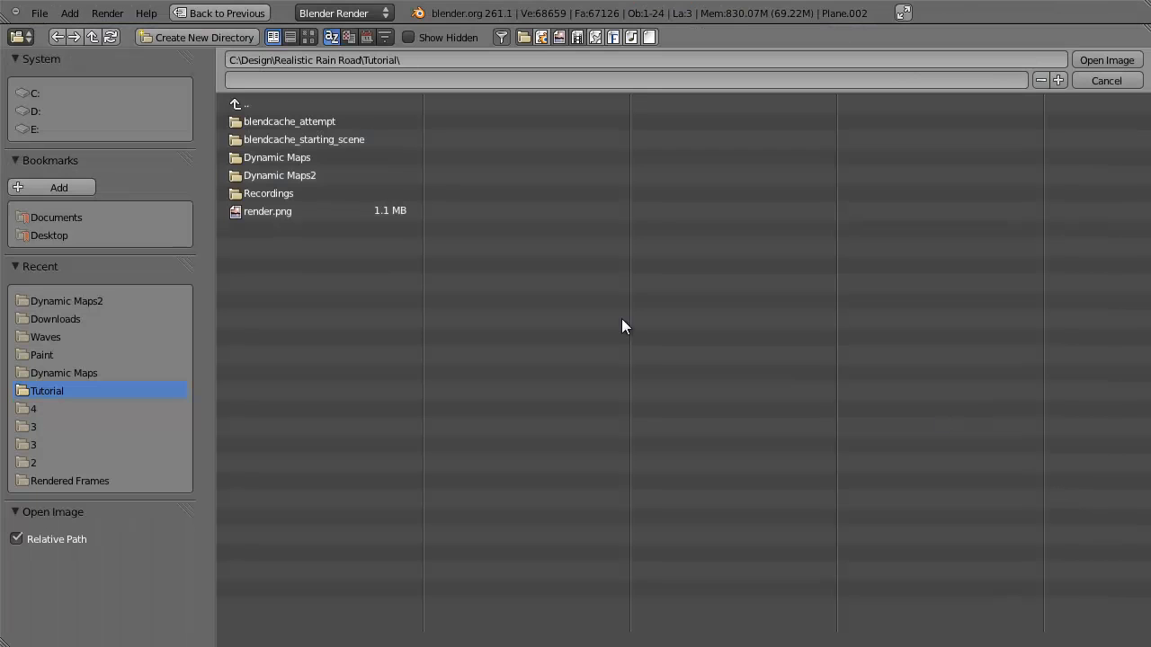
left_click(114, 302)
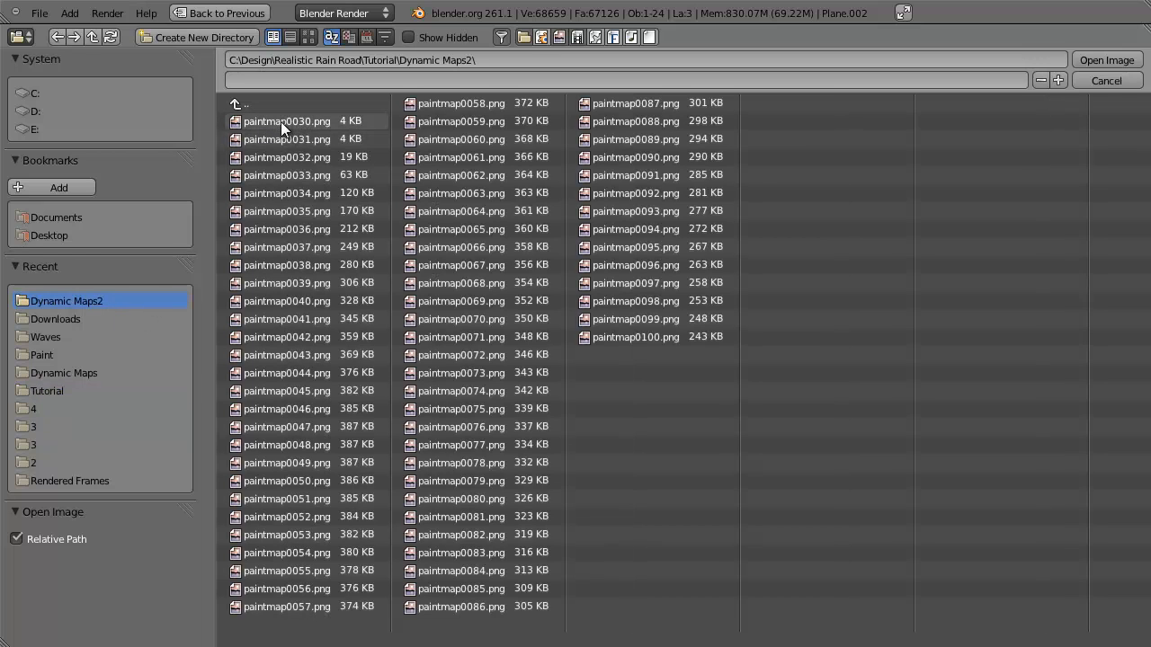
left_click(281, 122)
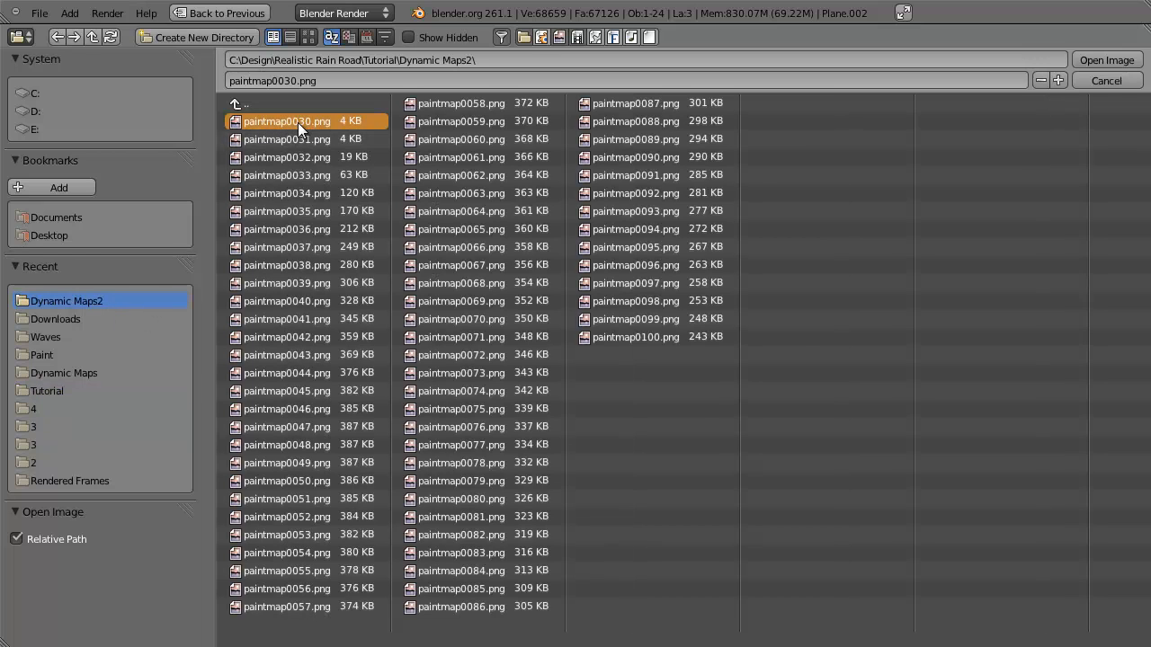
left_click(1115, 60)
Change the Paint texture's image source to Image Sequence and move the timeline to frame 53.
scroll(1048, 328, "down", 5)
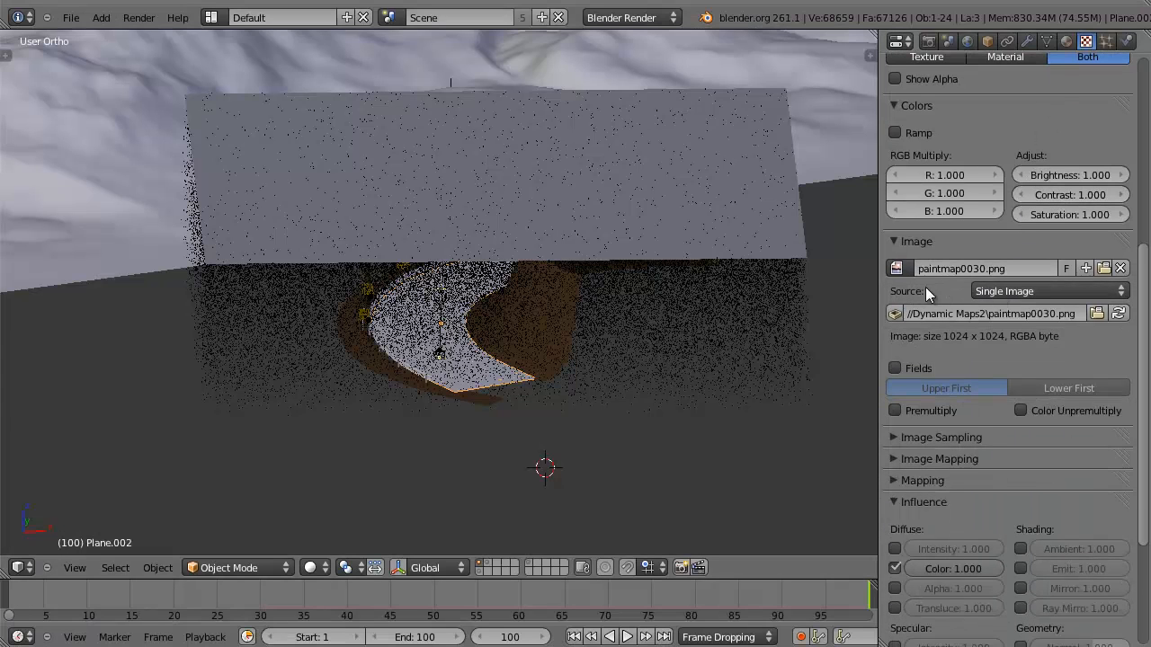
left_click(1008, 288)
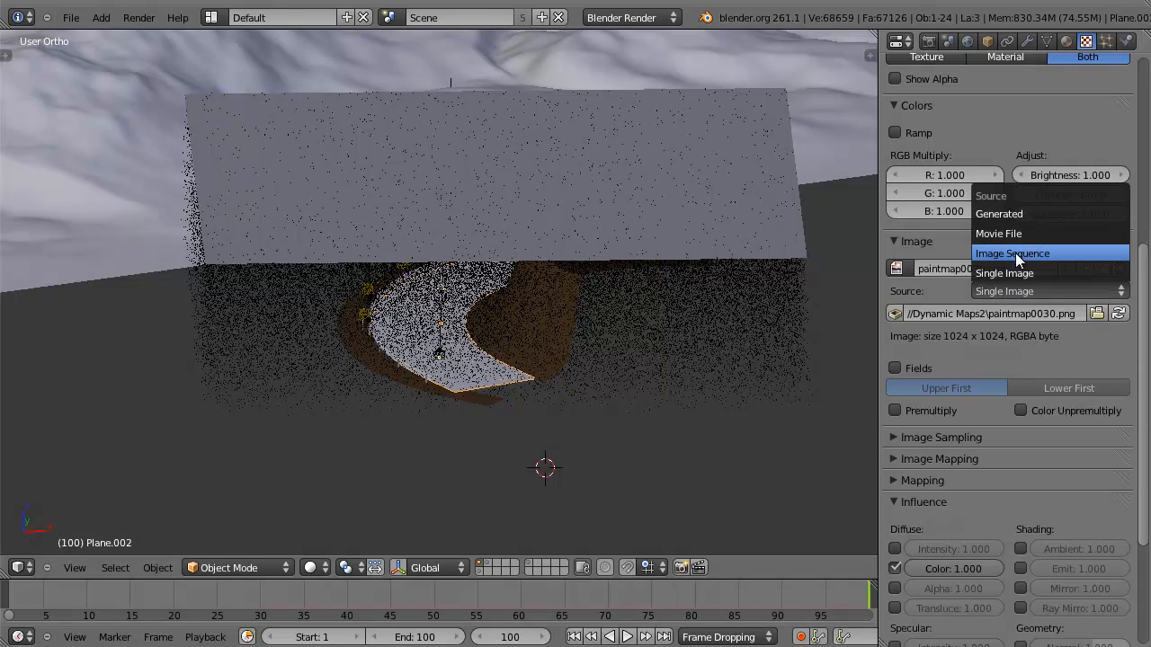
left_click(1018, 253)
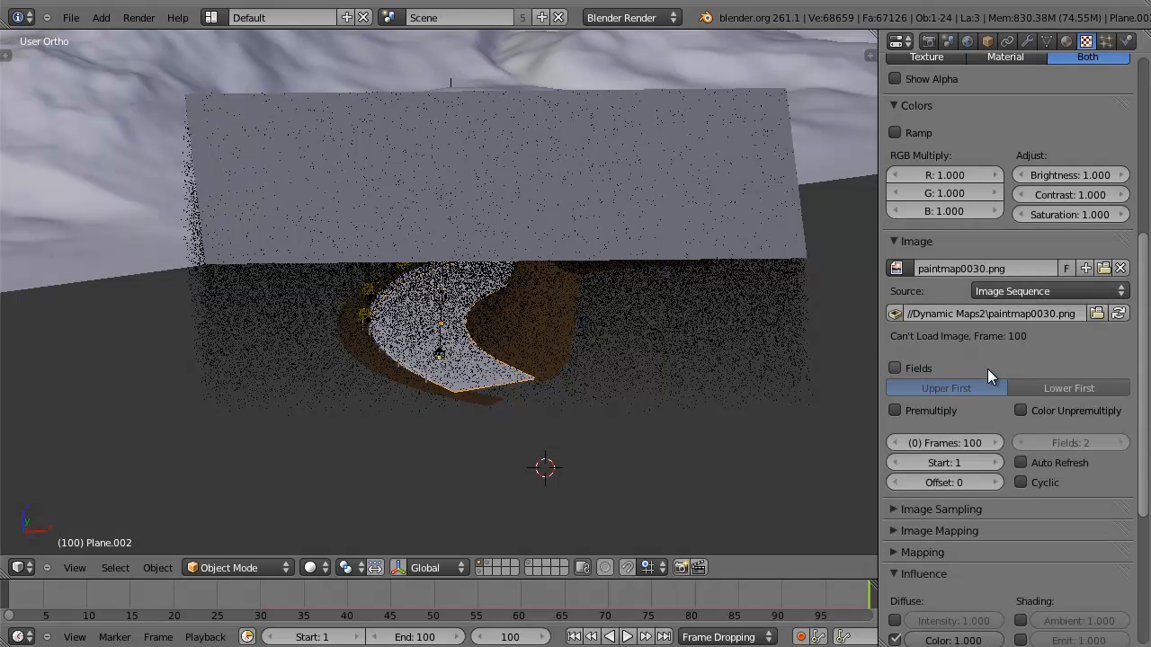
left_click_drag(543, 599, 461, 596)
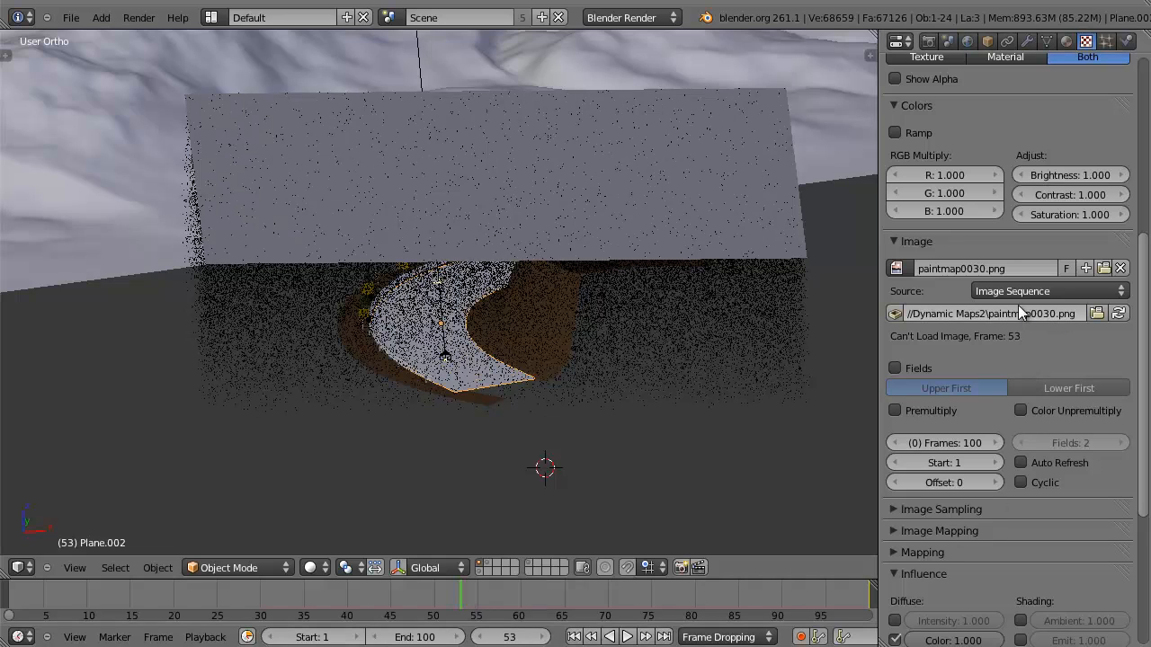
left_click(1096, 313)
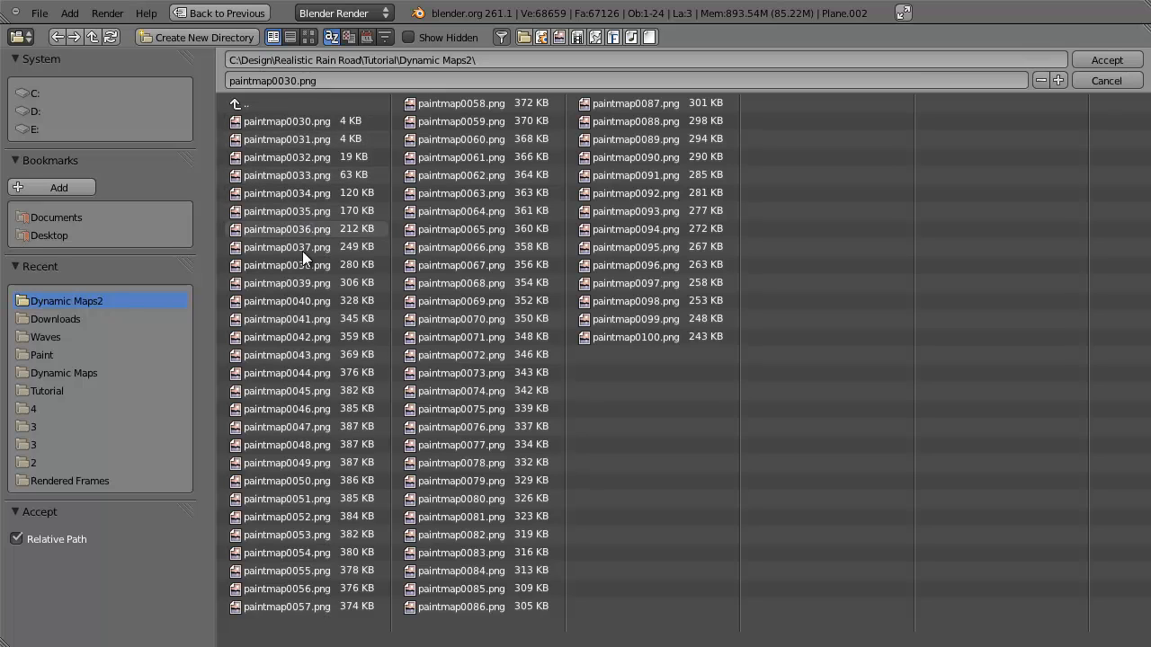
left_click(1106, 80)
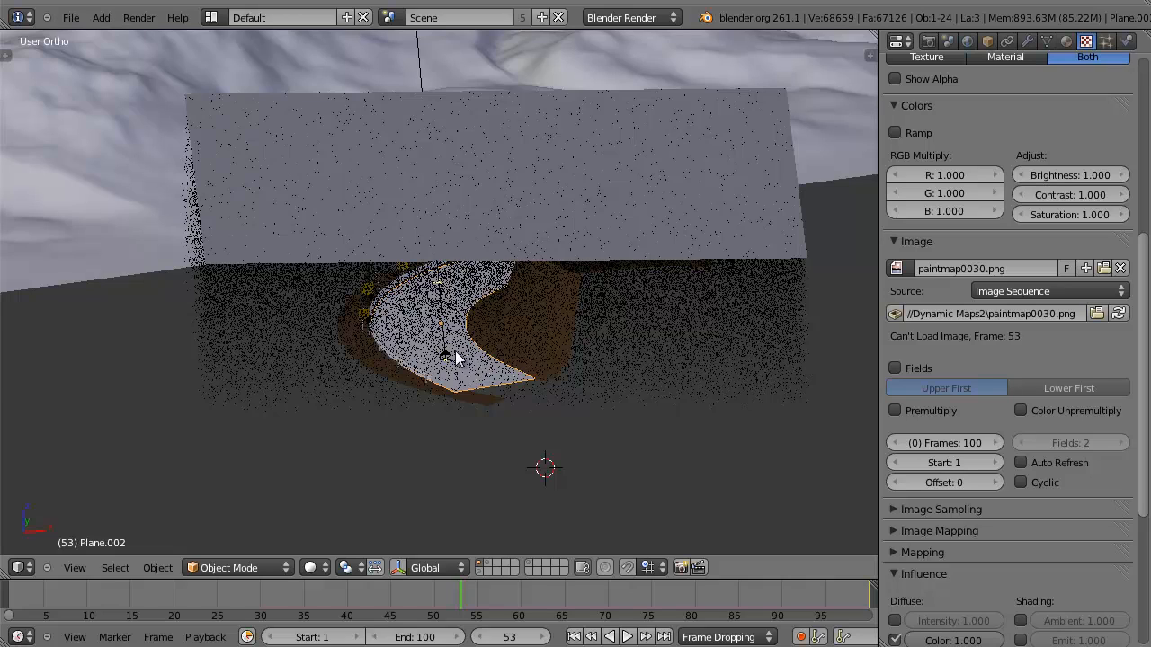
Set the image sequence's start frame to 30 and its offset to 29.
left_click(954, 461)
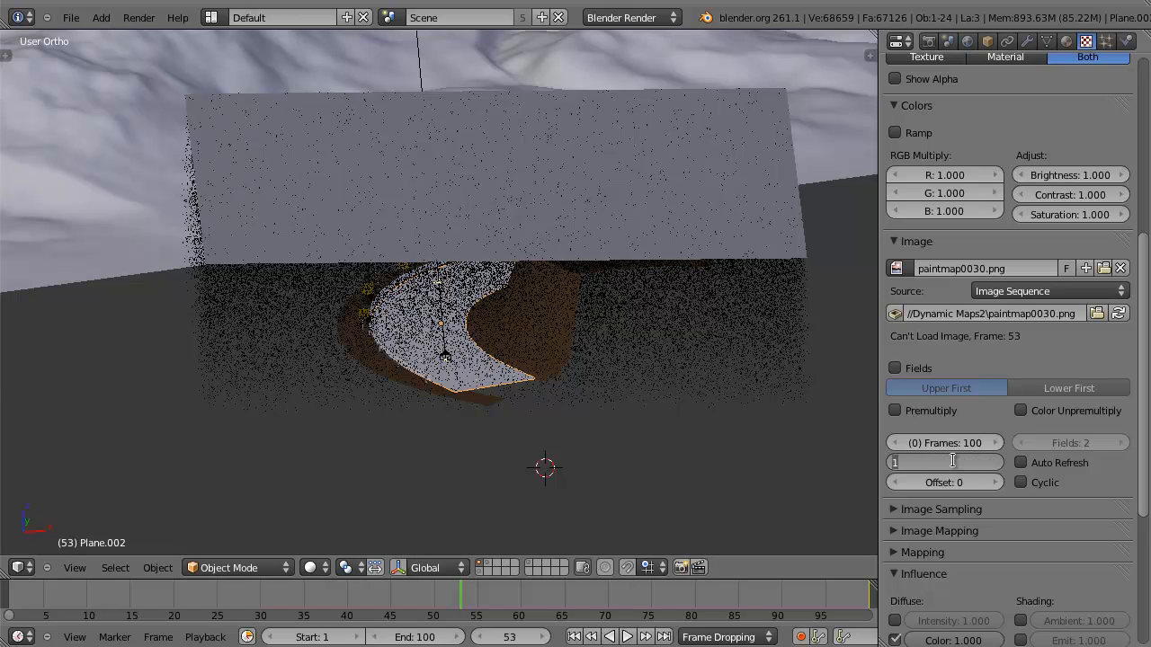
type("30")
key("Return")
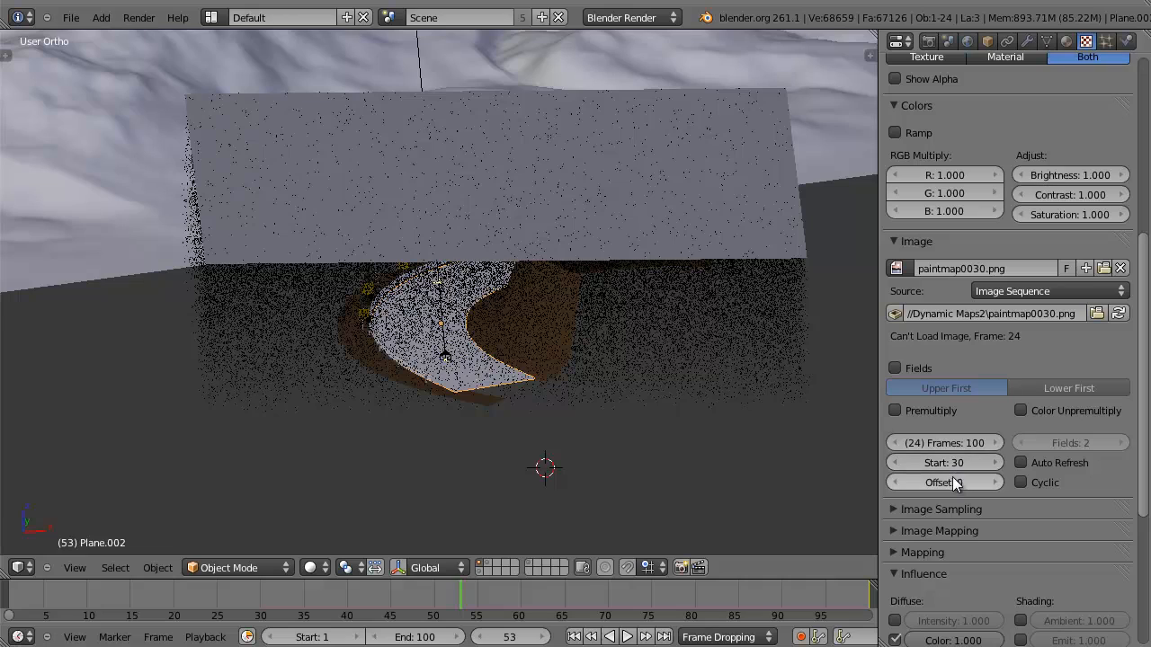
left_click(958, 481)
type("29")
key("Return")
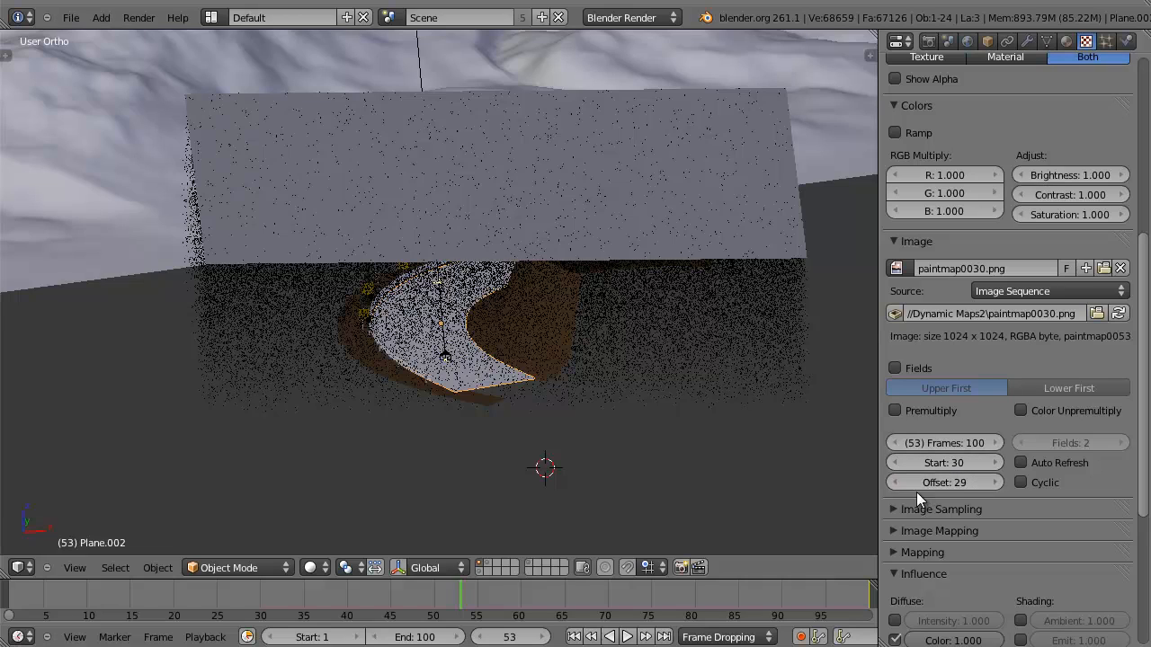
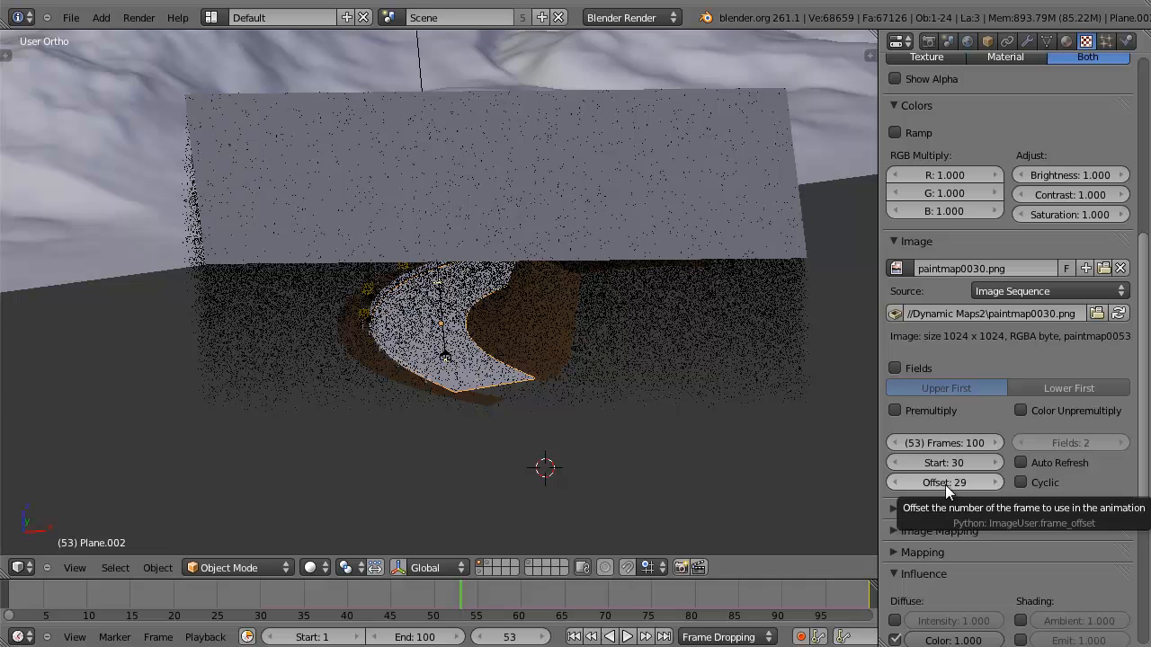
Map the Paint texture with UV coordinates using the Dynamic Paint UV map.
scroll(984, 538, "down", 5)
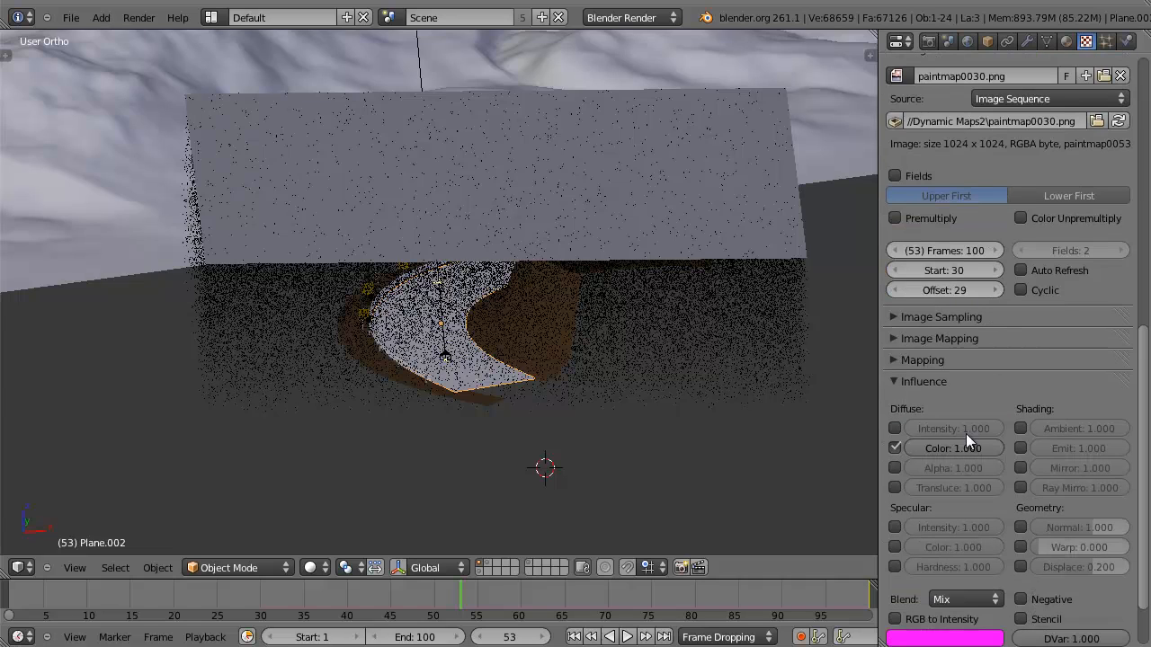
scroll(978, 397, "down", 2)
left_click(899, 288)
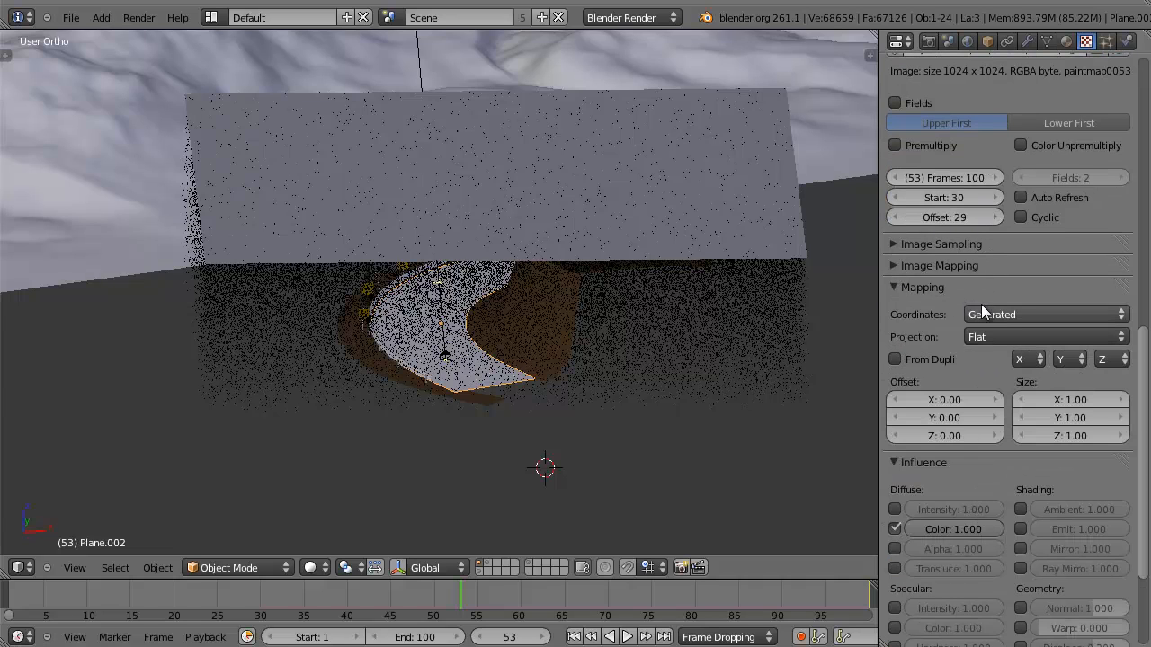
left_click(988, 311)
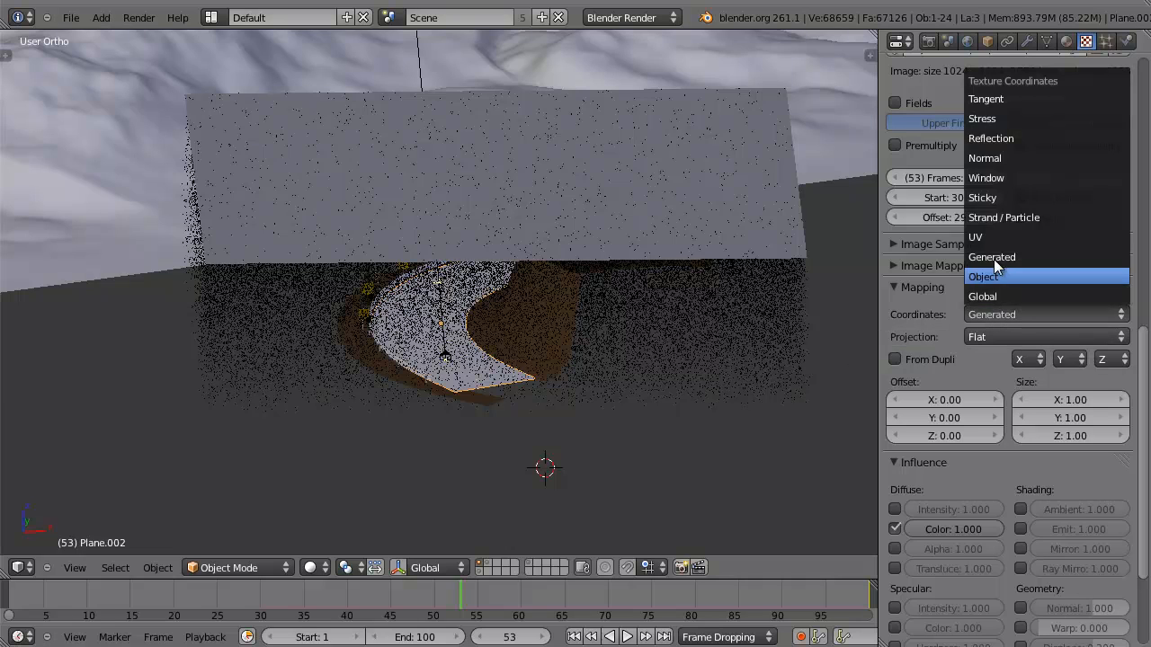
left_click(993, 237)
left_click(998, 337)
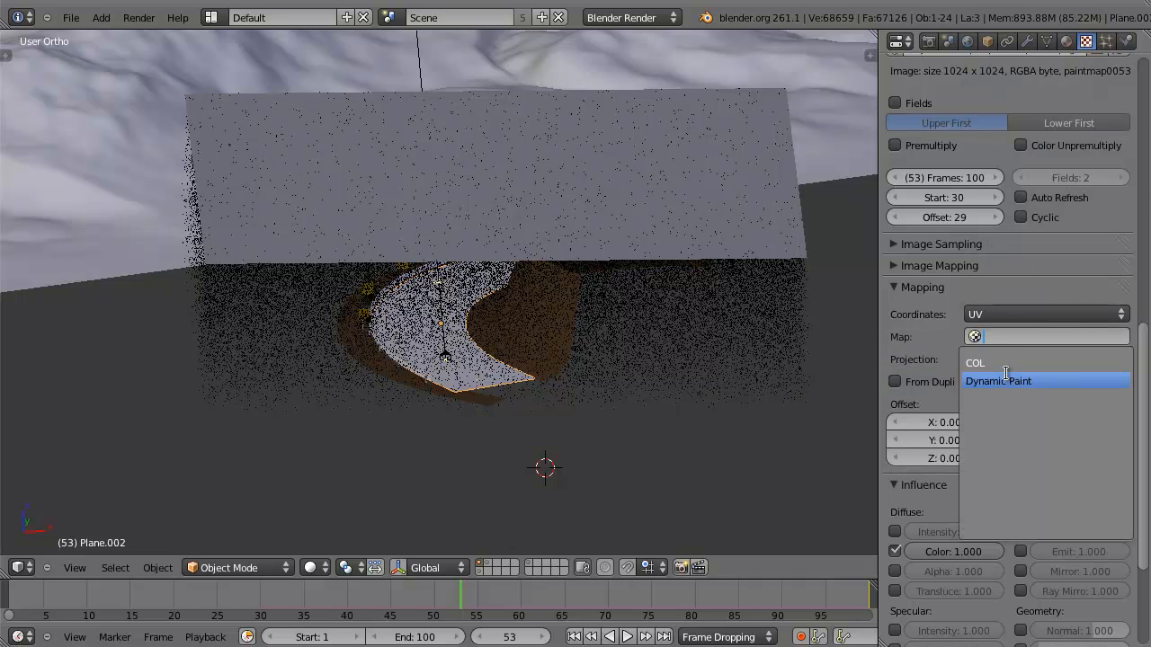
left_click(1008, 379)
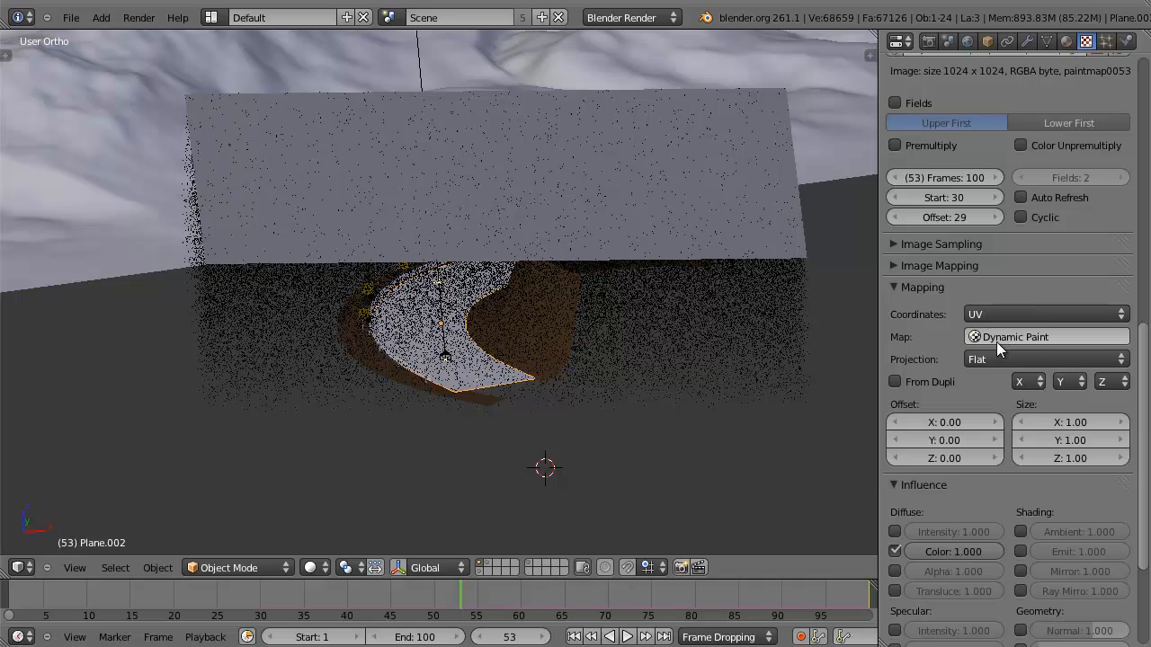
left_click(896, 287)
left_click(901, 265)
left_click(894, 263)
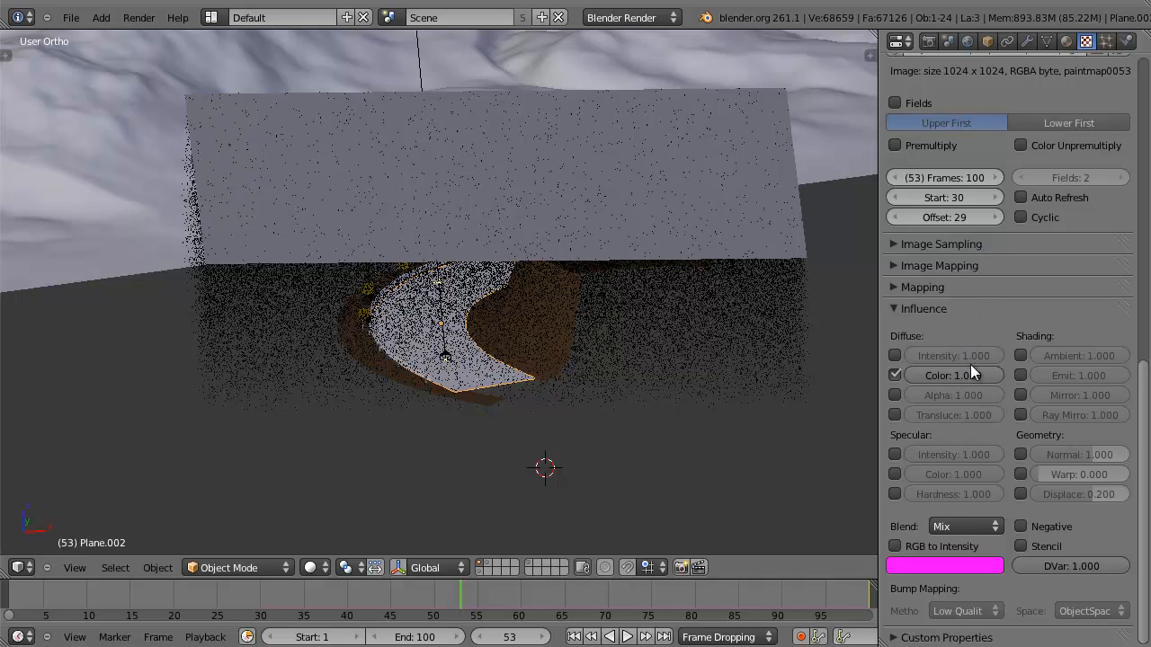
Set the Paint texture's diffuse color influence to 0.6.
left_click_drag(952, 373, 926, 373)
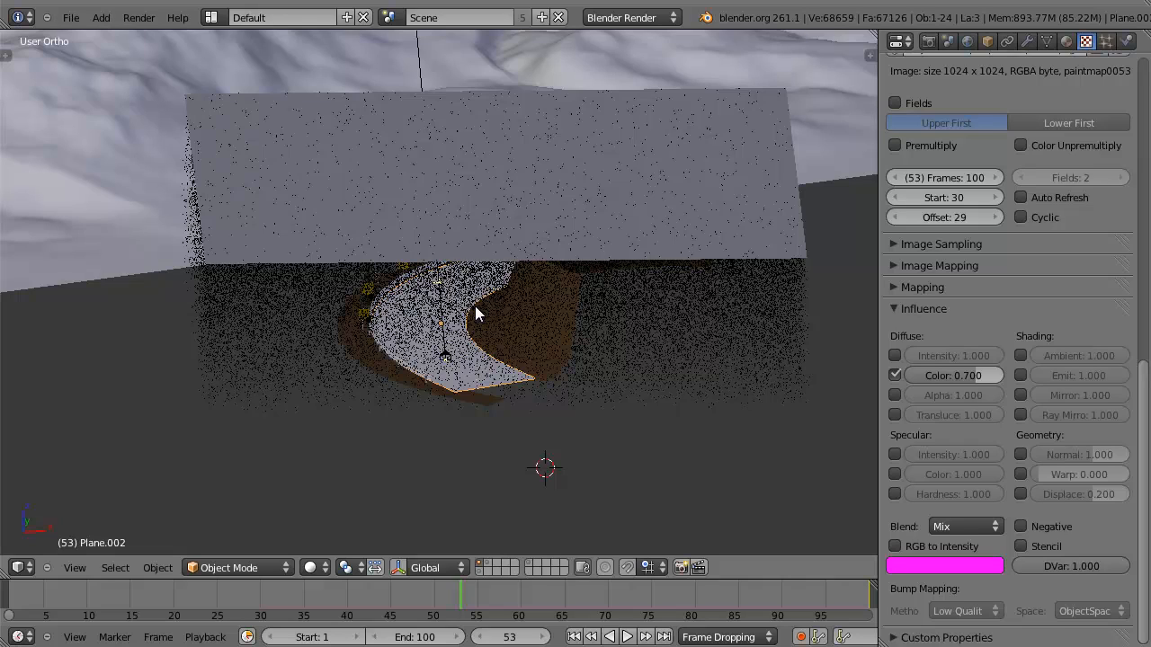
left_click(984, 376)
type("0.6")
key("Return")
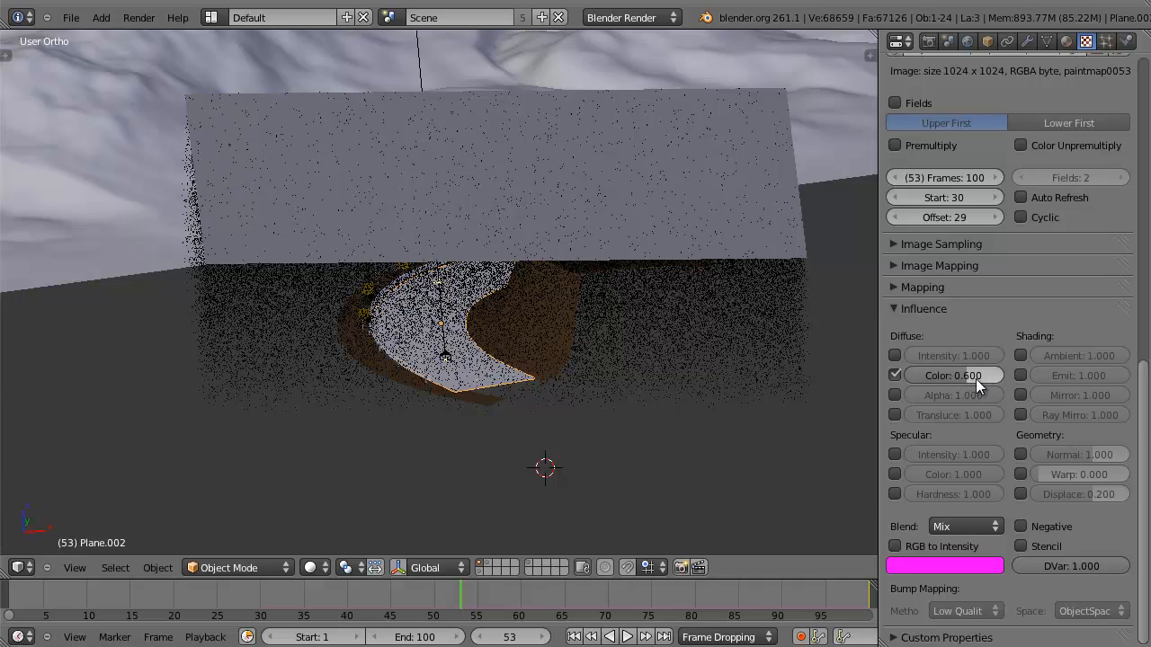
Enable the Paint texture's ray mirror influence and set it to 0.2.
scroll(975, 324, "up", 3)
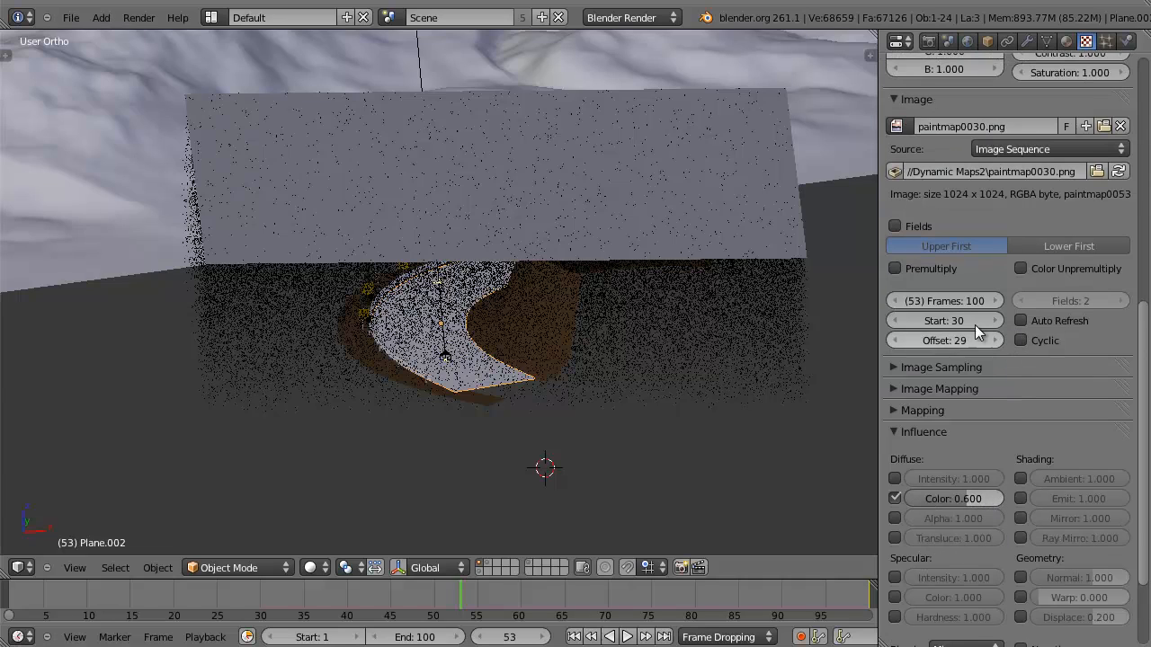
scroll(1015, 441, "down", 3)
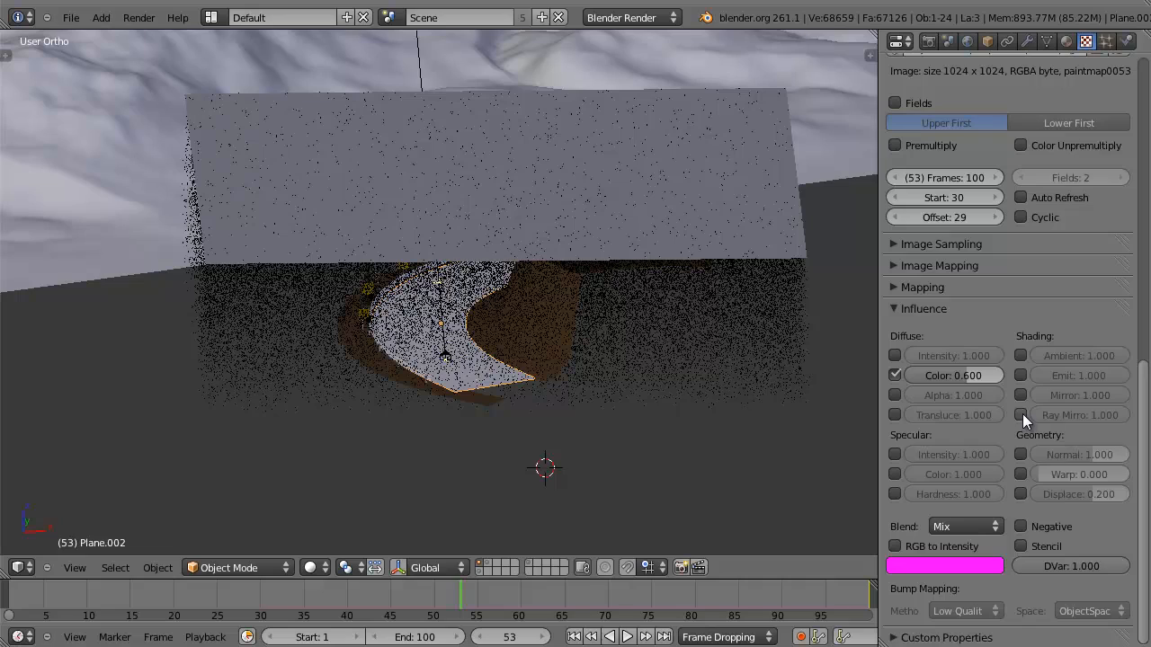
left_click(1021, 415)
mouse_move(1067, 415)
left_mouse_down()
mouse_move(1079, 416)
mouse_move(1047, 417)
left_mouse_up()
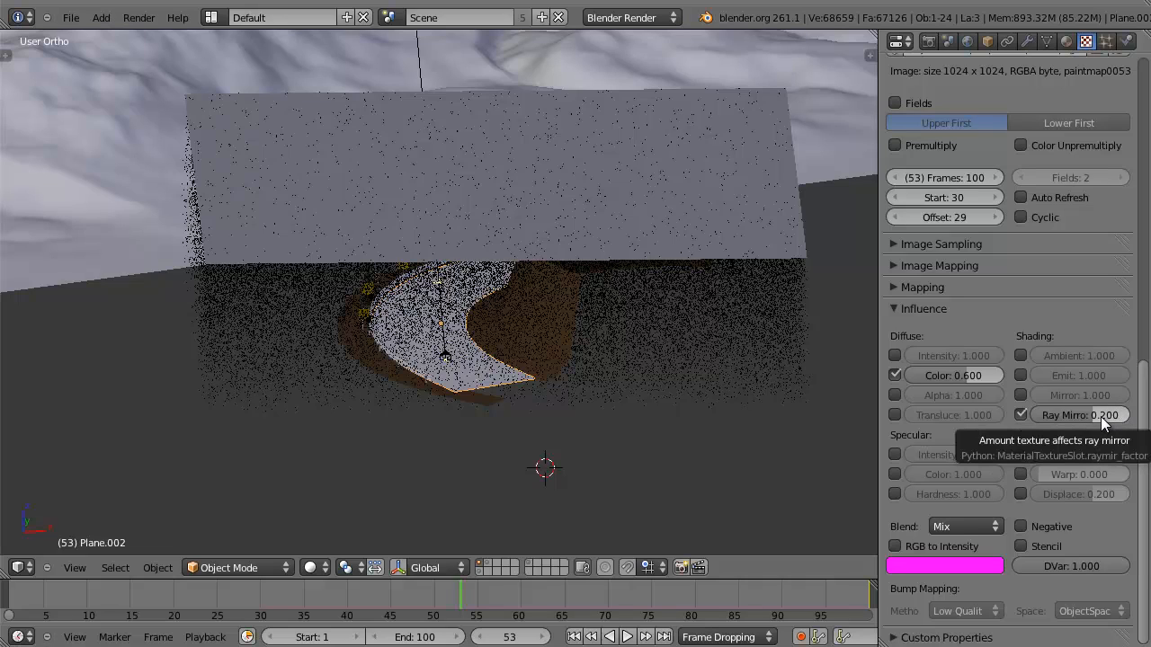
scroll(1028, 270, "up", 10)
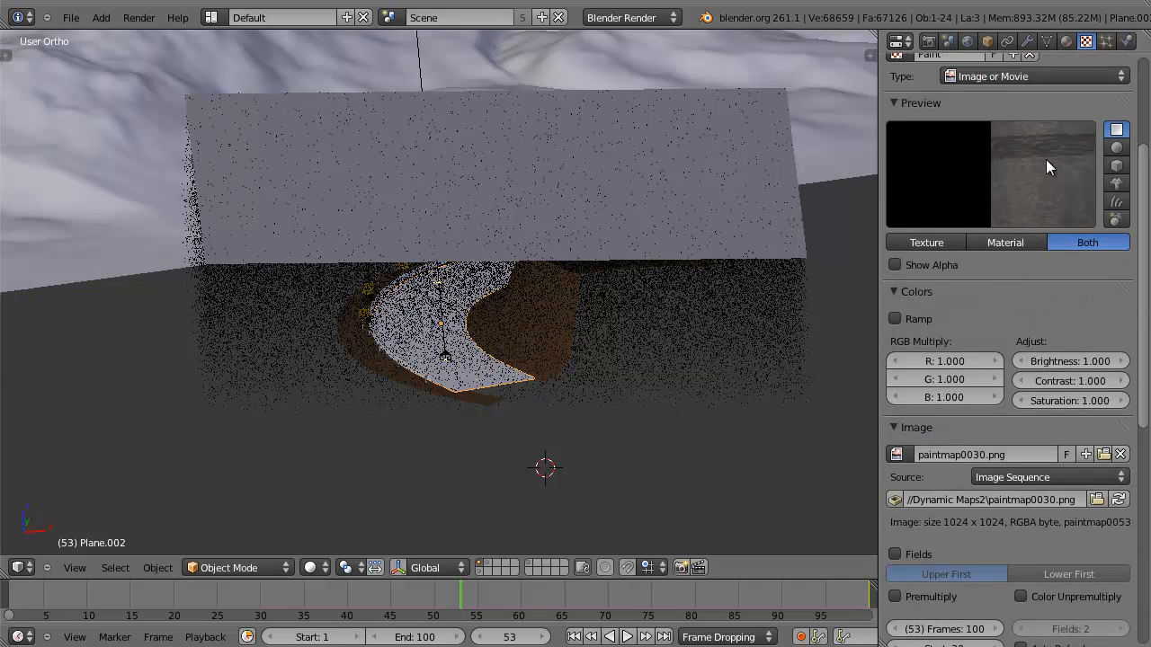
Enable Mirror on the road plane's Material.001 and expand its mirror settings.
scroll(1046, 159, "down", 10)
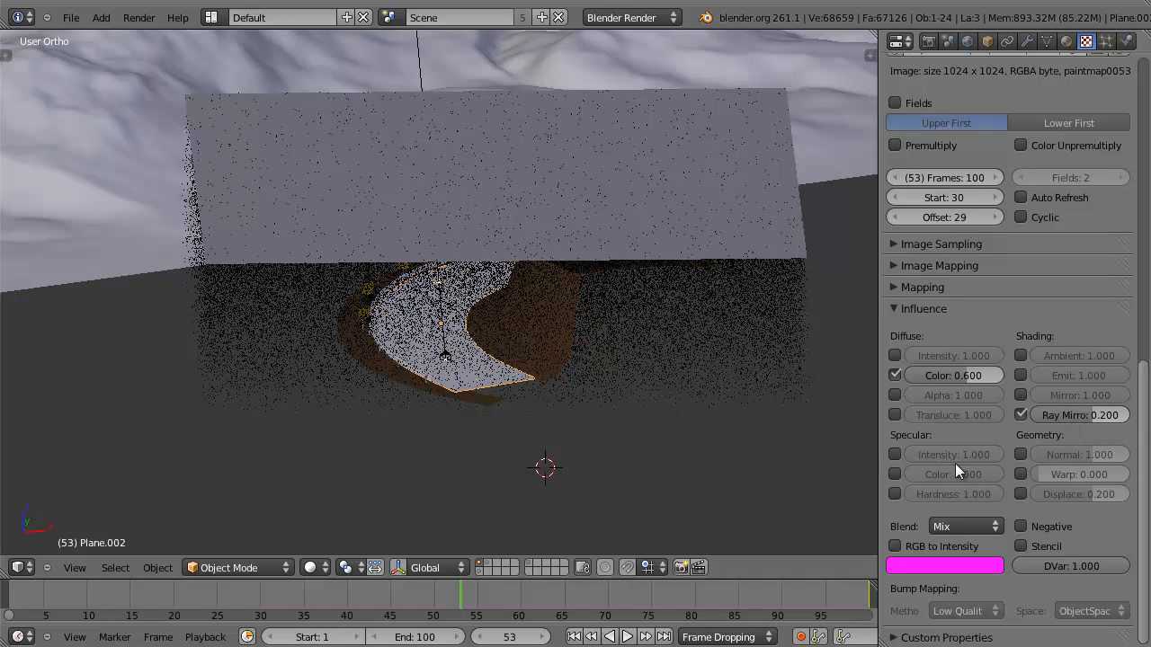
left_click(1067, 41)
scroll(990, 411, "down", 6)
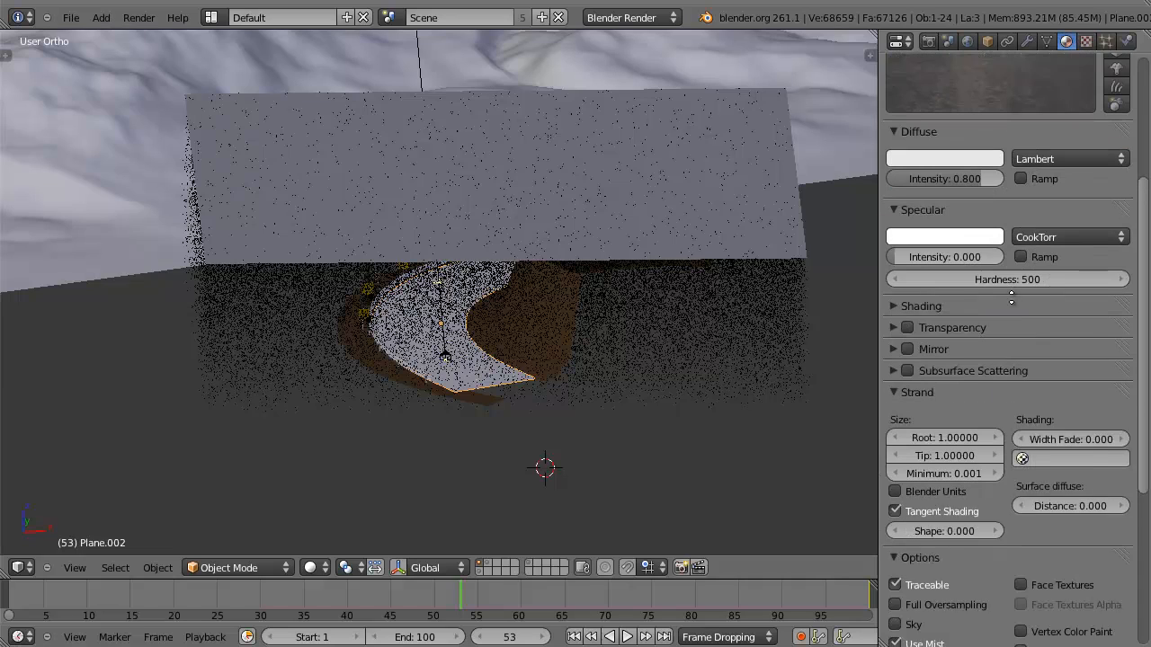
left_click(895, 323)
left_click(907, 324)
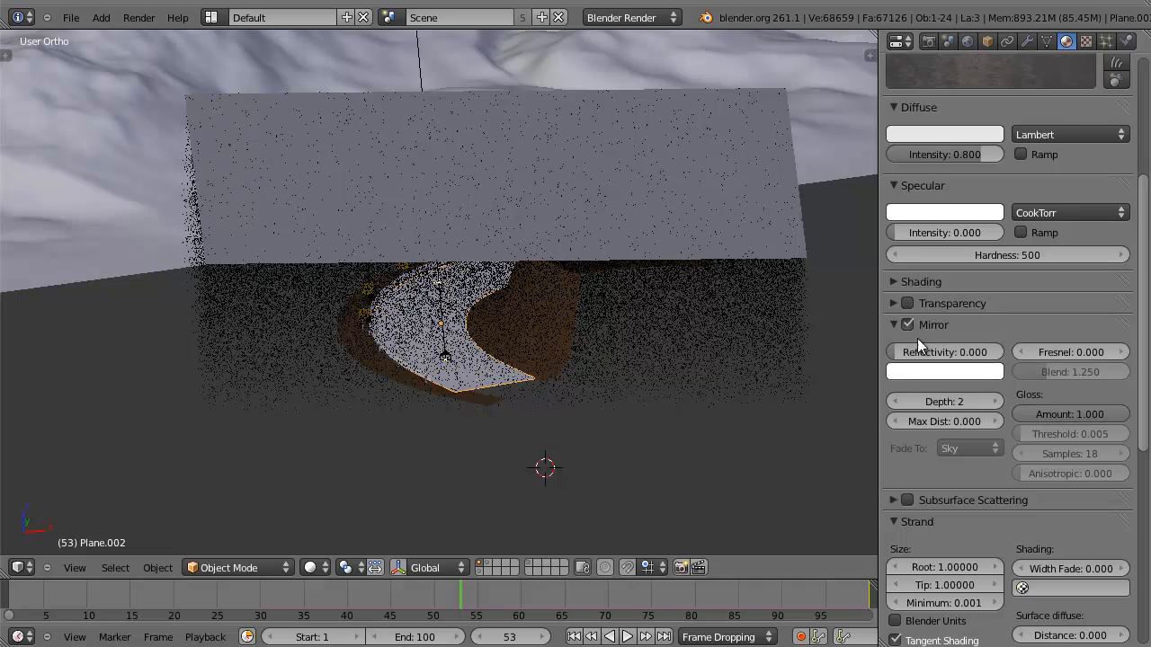
scroll(931, 351, "up", 6)
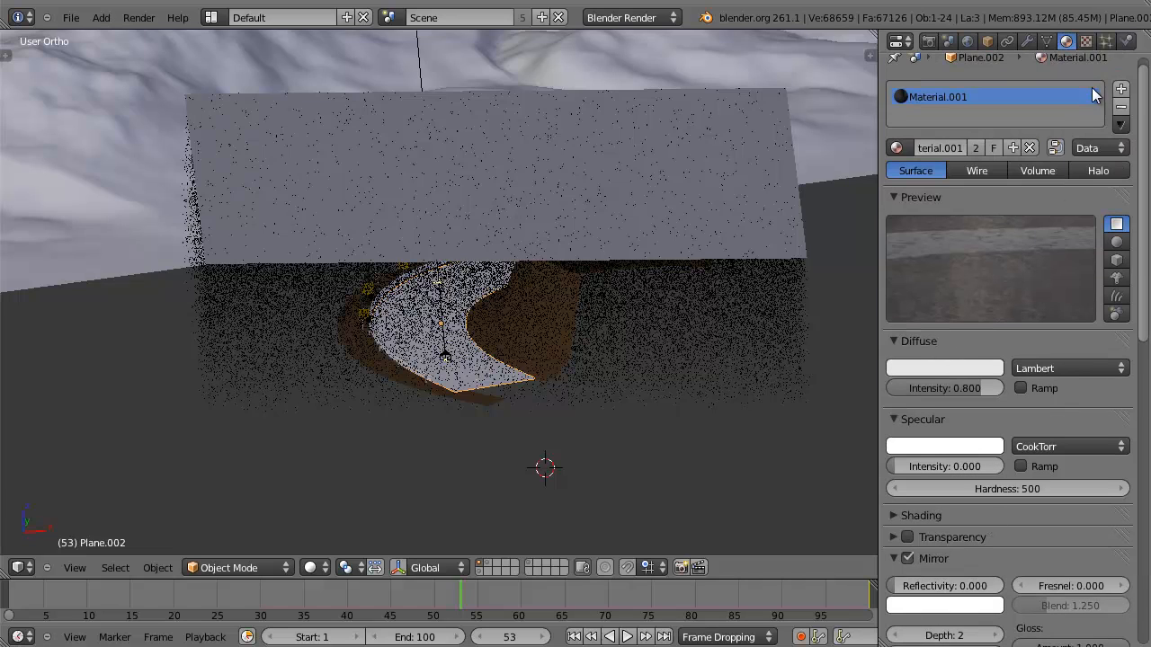
Collapse the Colors and Image sections of the road material's Paint texture.
left_click(1086, 41)
scroll(1070, 360, "up", 8)
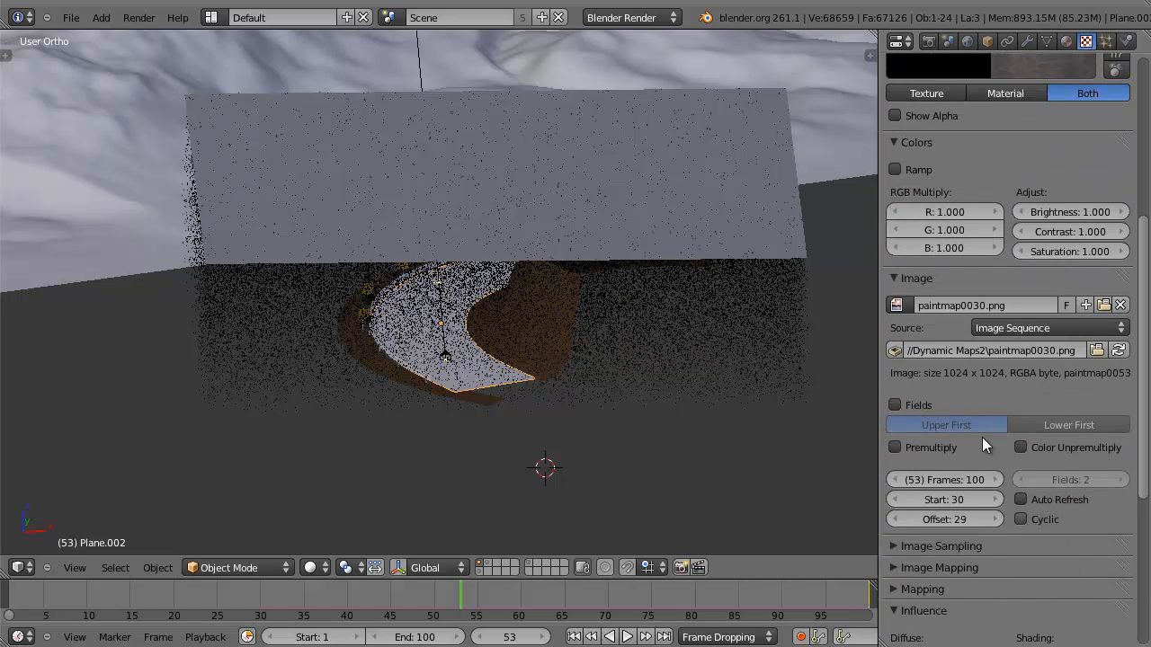
left_click(894, 144)
left_click(894, 163)
scroll(975, 290, "up", 4)
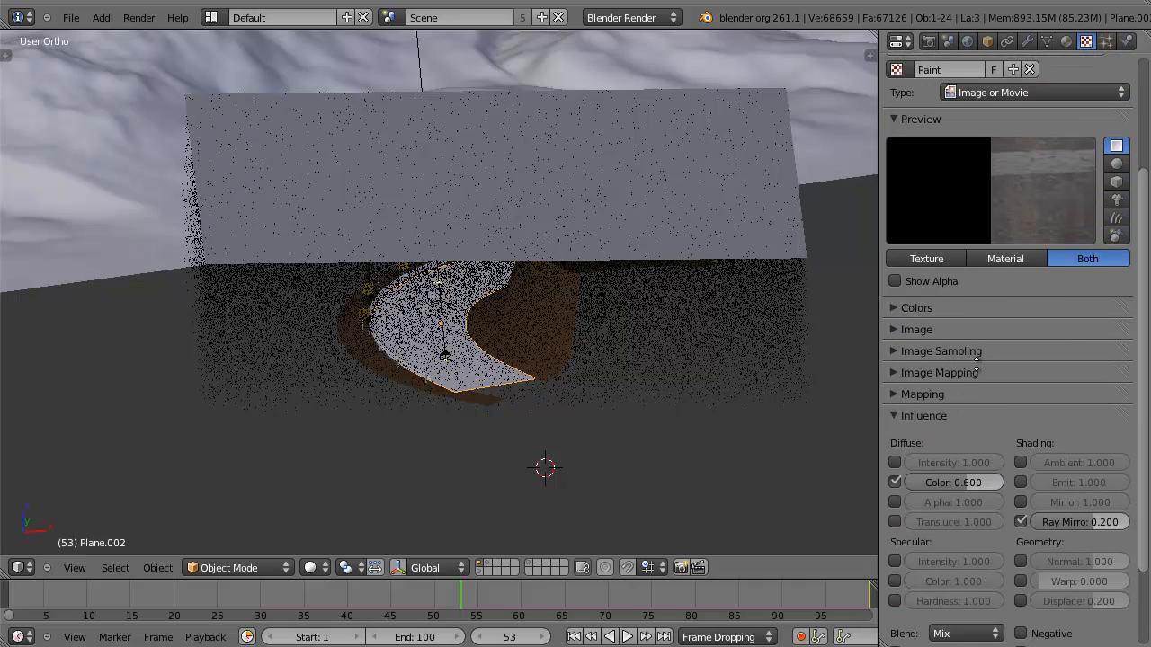
Turn off the Paint texture's Ray Mirror and Color influences and set the preview to show only the material.
left_click(1020, 453)
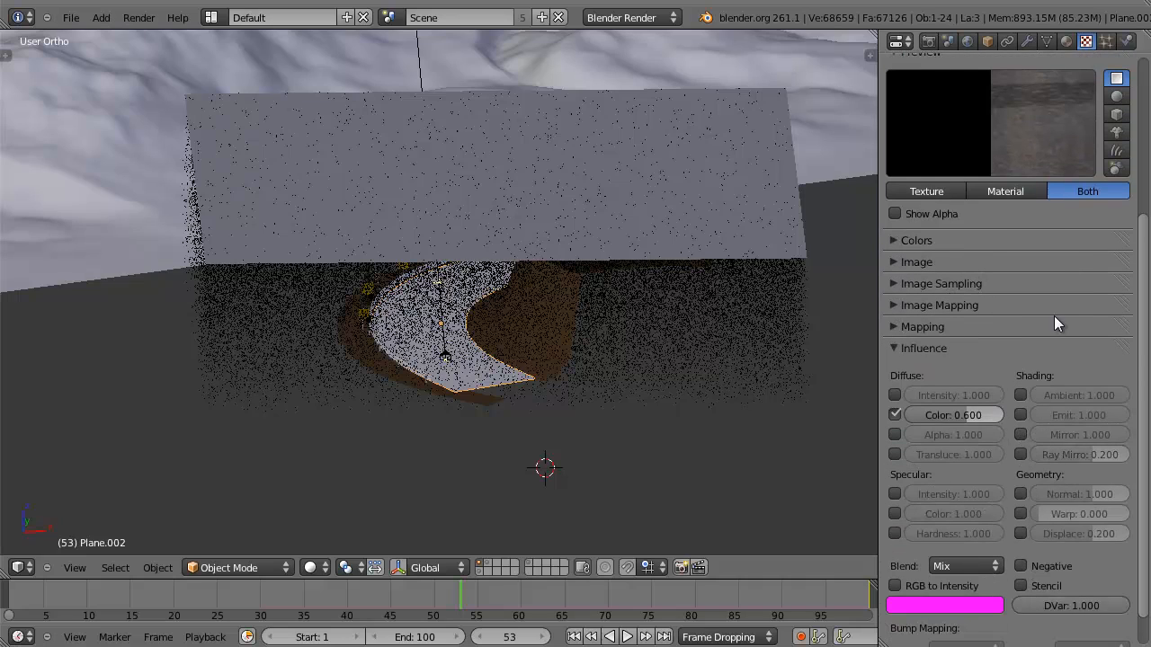
left_click(895, 414)
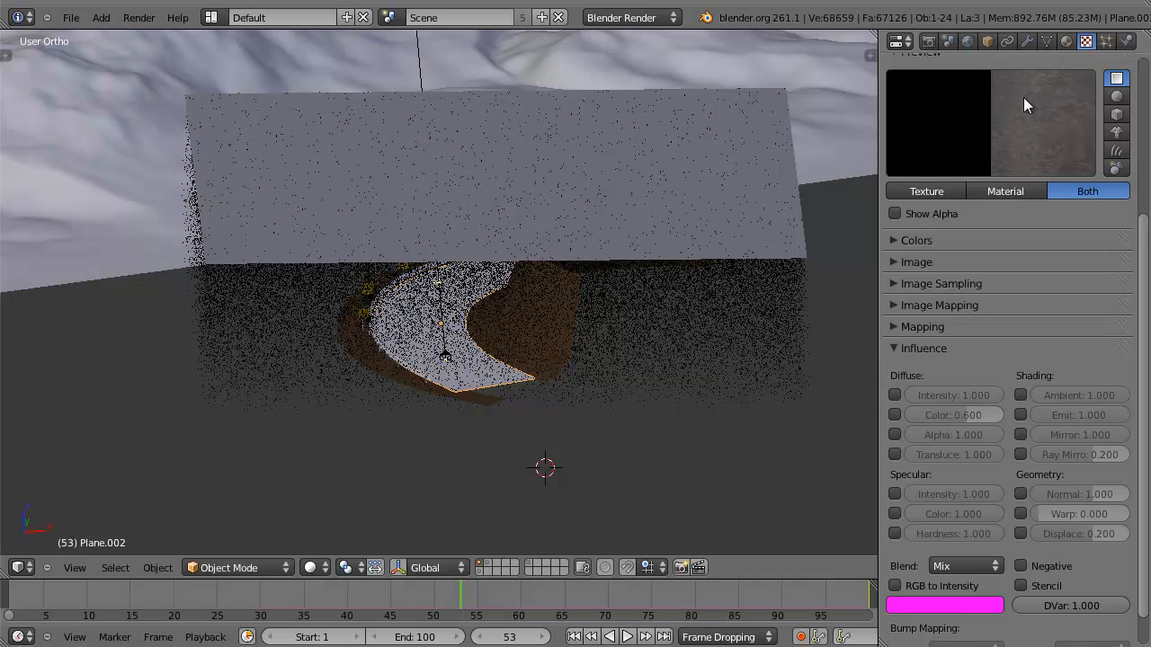
left_click(1014, 190)
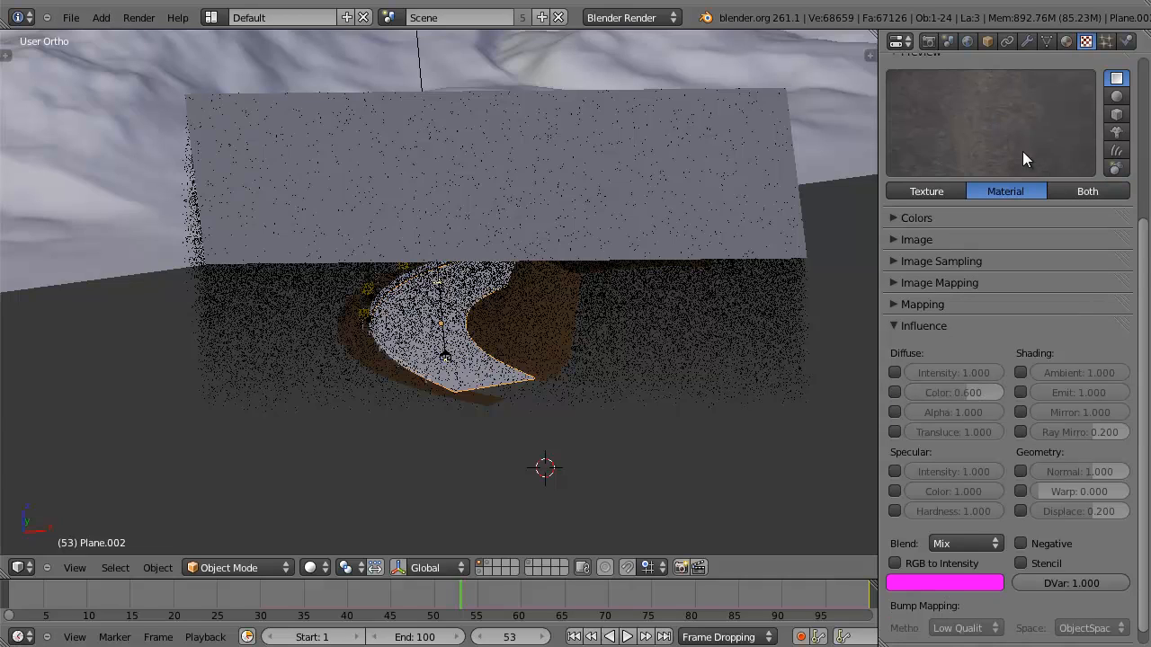
Re-enable the Paint texture's diffuse Color and Ray Mirror influences, and select the empty texture slot directly below Paint.
left_click(897, 387)
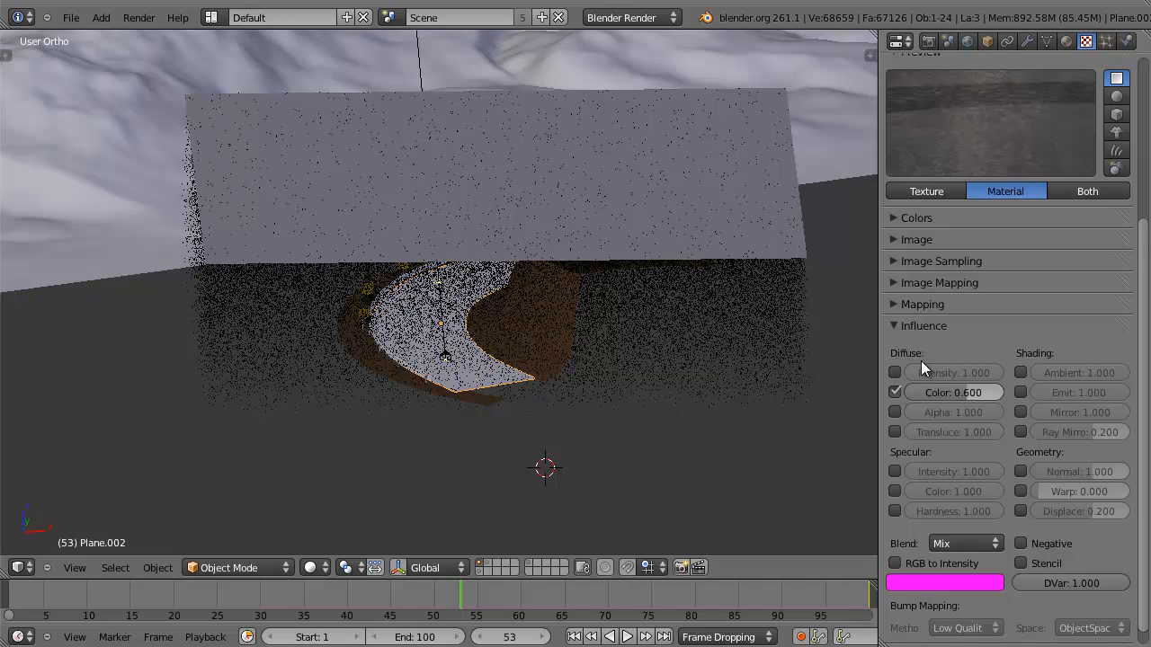
left_click(1021, 433)
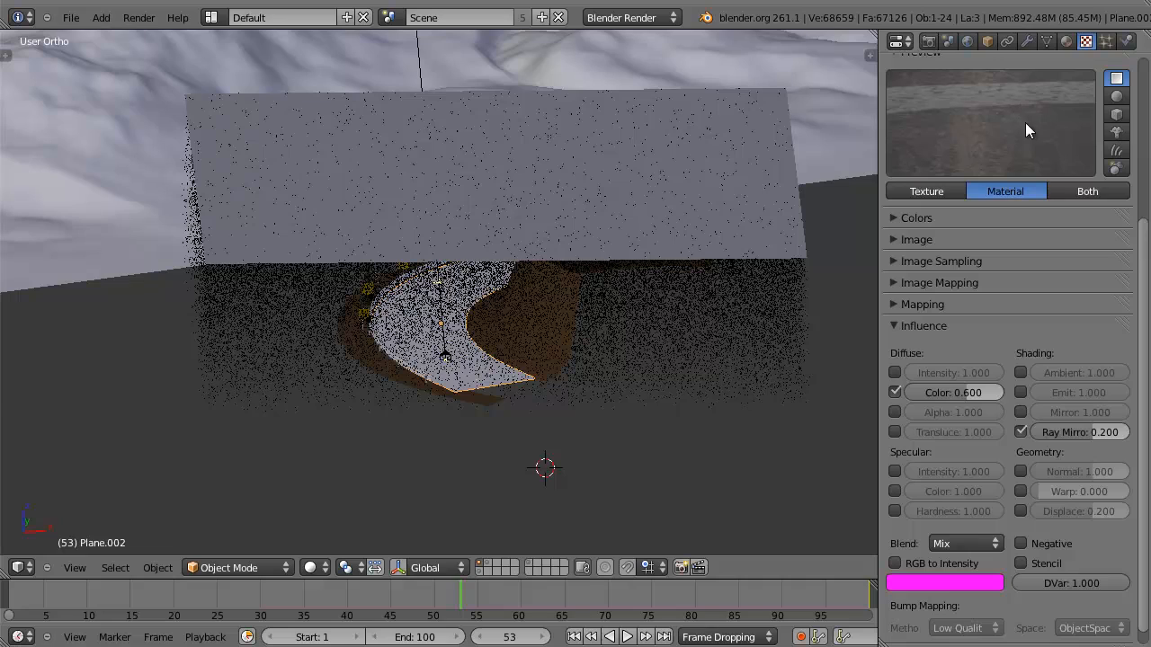
scroll(1016, 404, "down", 1)
scroll(1038, 396, "up", 5)
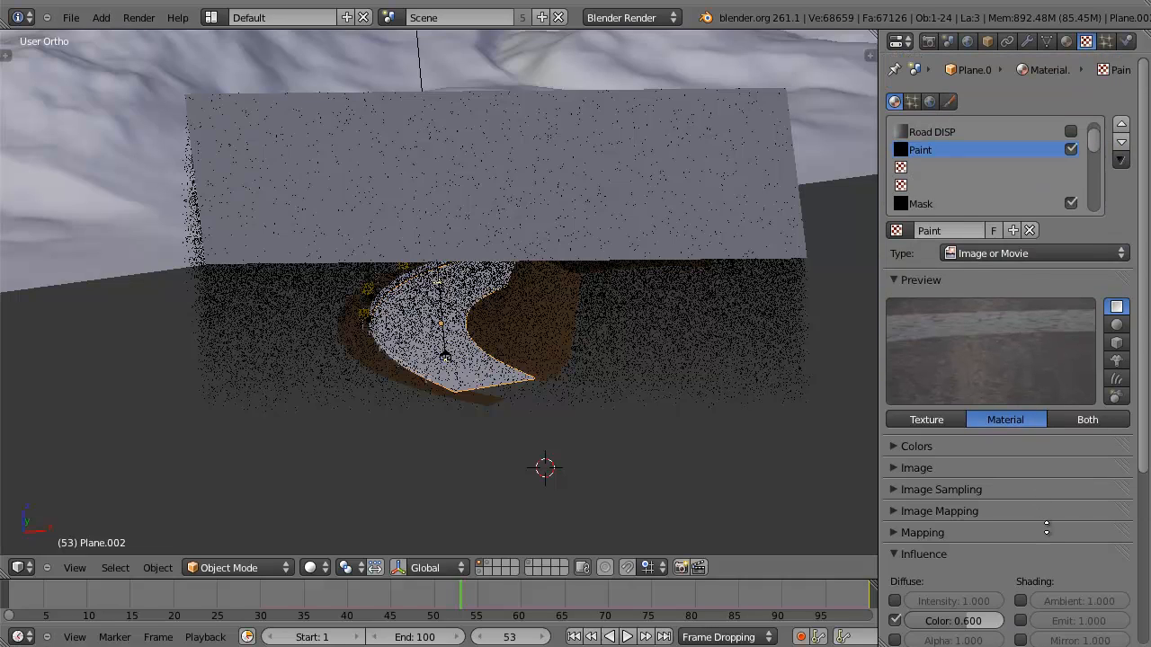
left_click(918, 168)
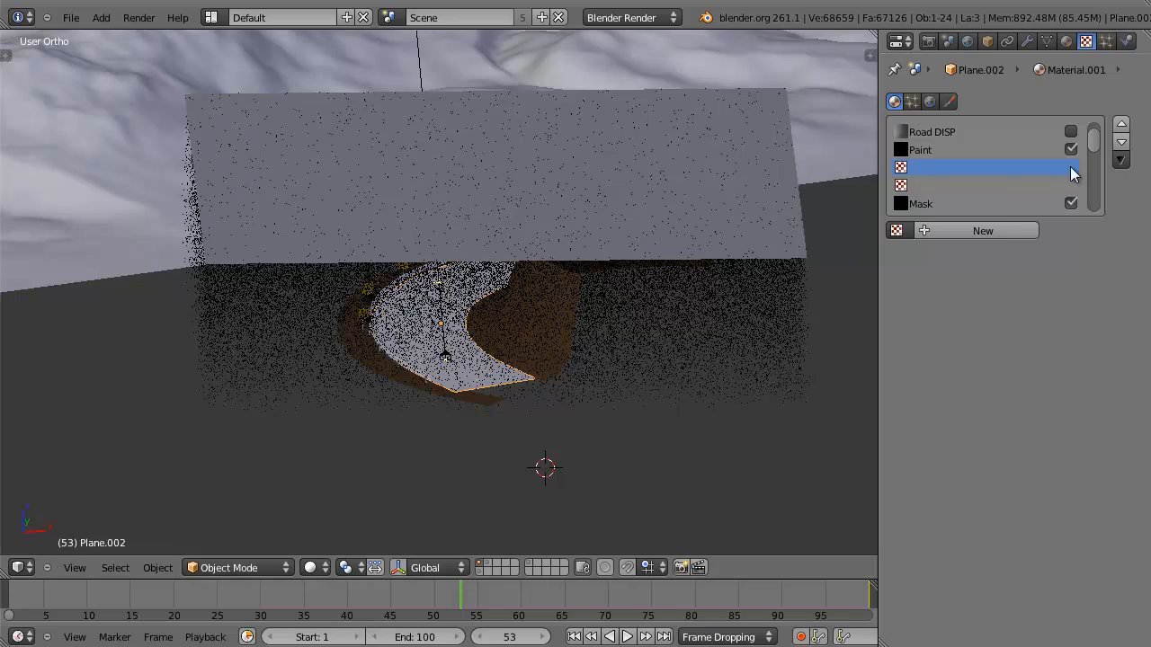
Add a second Dynamic Paint canvas surface to the road plane and name it Waves.
left_click(1126, 41)
middle_click_drag(1013, 207, 1015, 324)
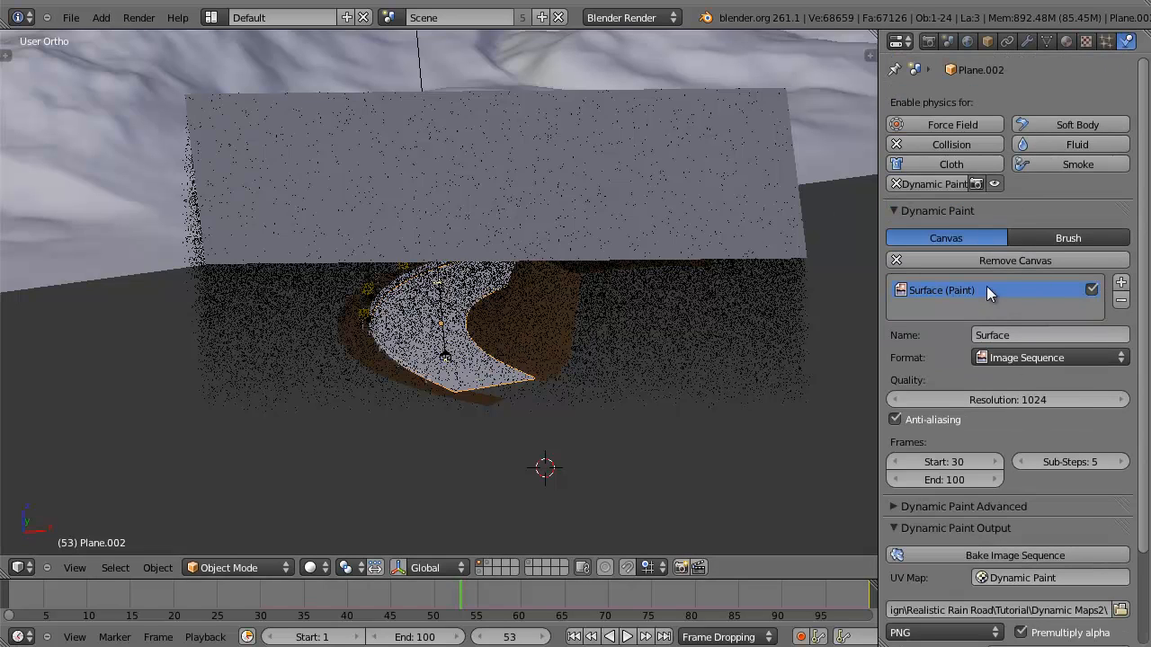
mouse_move(986, 285)
middle_mouse_down()
mouse_move(992, 197)
mouse_move(935, 162)
middle_mouse_up()
scroll(959, 112, "up", 3)
scroll(947, 154, "down", 2)
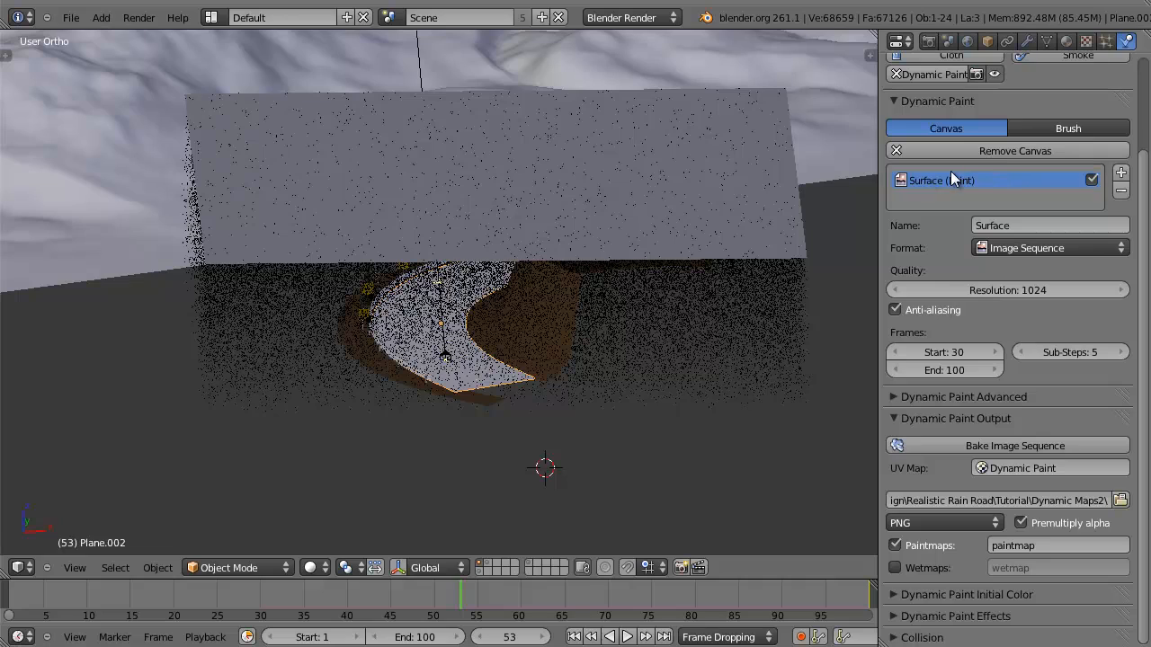
left_click(1121, 174)
left_click(998, 224)
type("Waves")
key("Return")
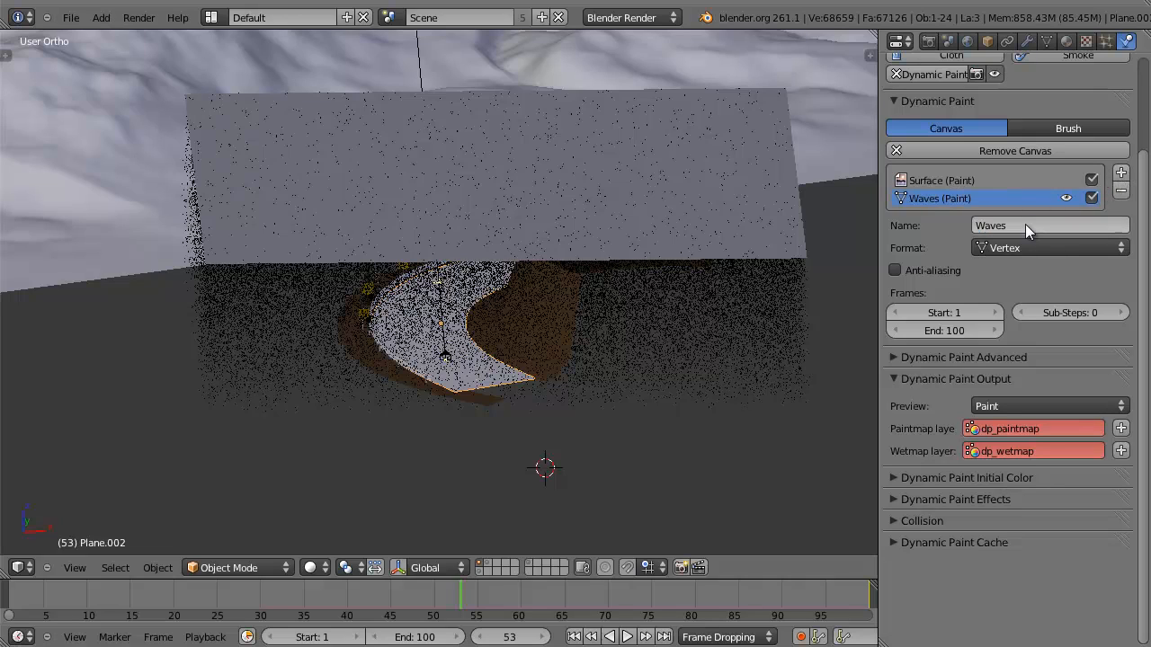
Try the Image Sequence format on the Waves surface, switch it back to Vertex and inspect the painted preview on the road.
left_click(991, 249)
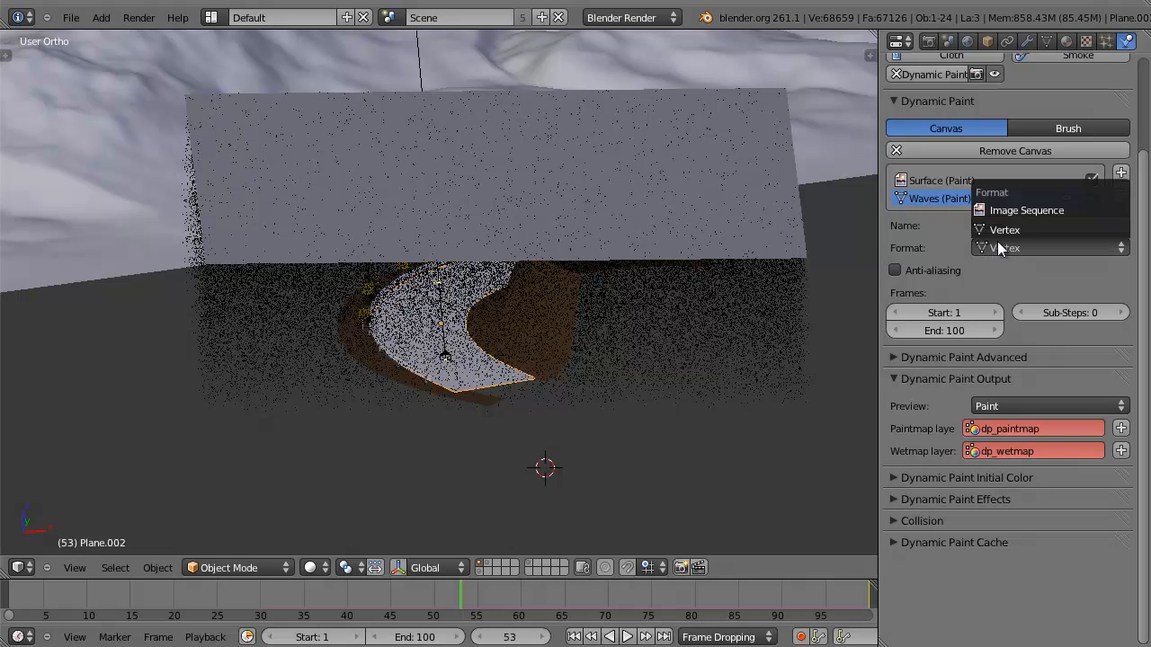
left_click(1005, 212)
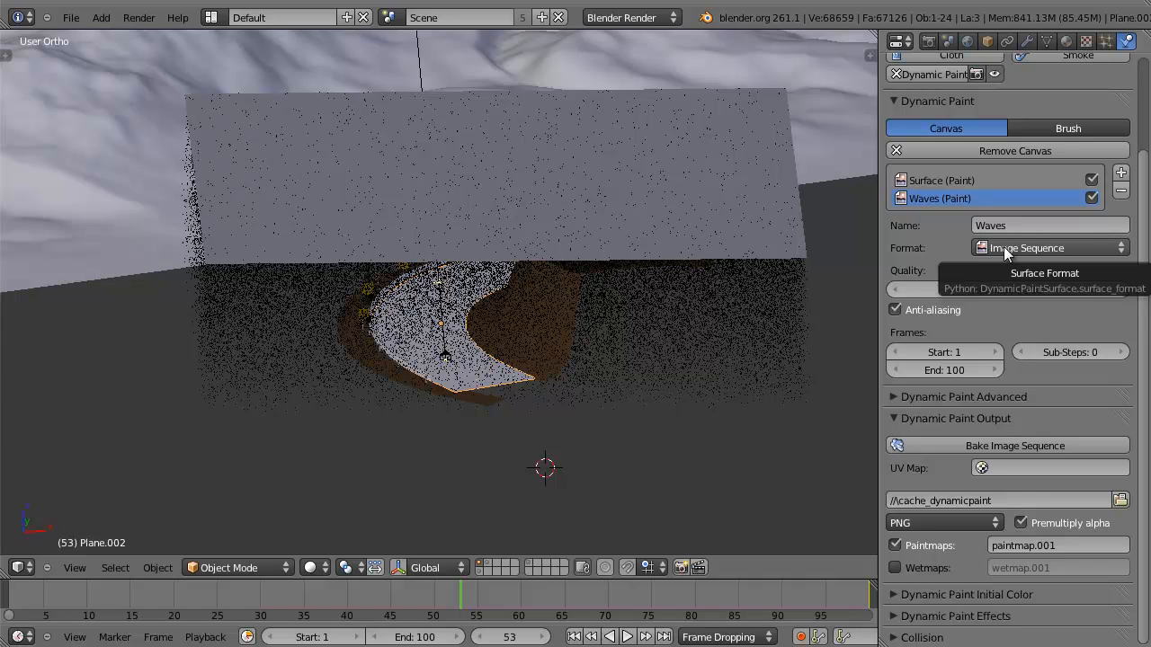
left_click(998, 250)
left_click(1002, 252)
left_click(1008, 245)
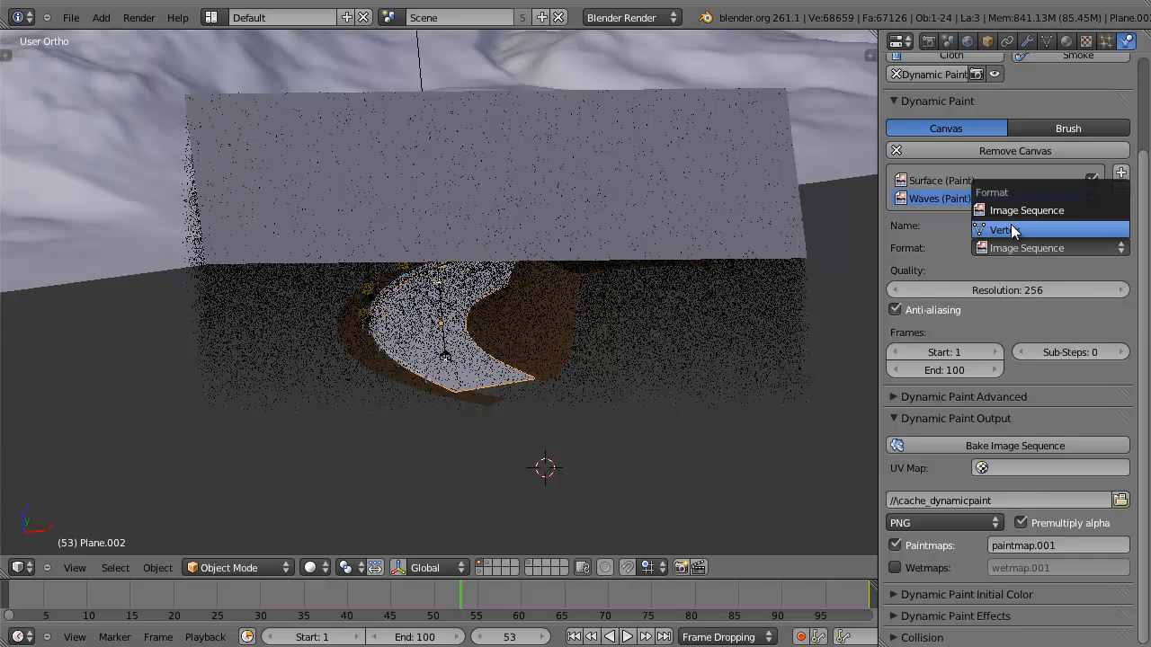
left_click(1010, 230)
scroll(537, 409, "up", 6)
middle_click_drag(538, 413, 539, 300, "shift")
scroll(553, 267, "up", 3)
scroll(416, 265, "down", 3)
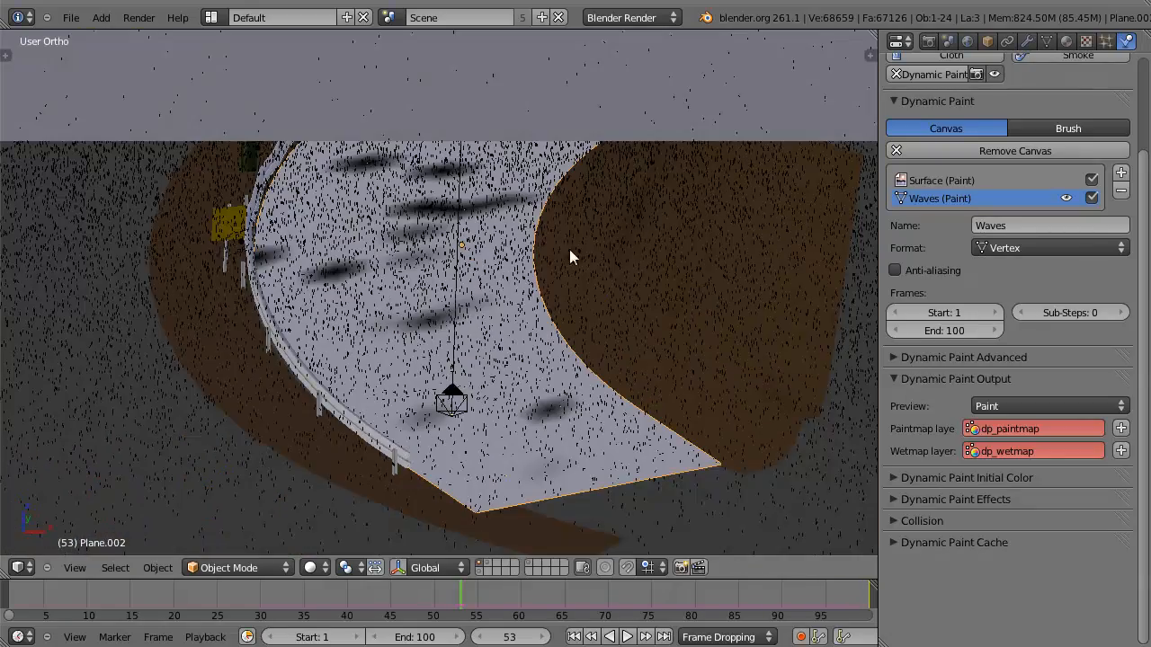
Expand the Dynamic Paint Advanced settings and set the Waves surface's format to Image Sequence.
left_click(993, 250)
left_click(904, 356)
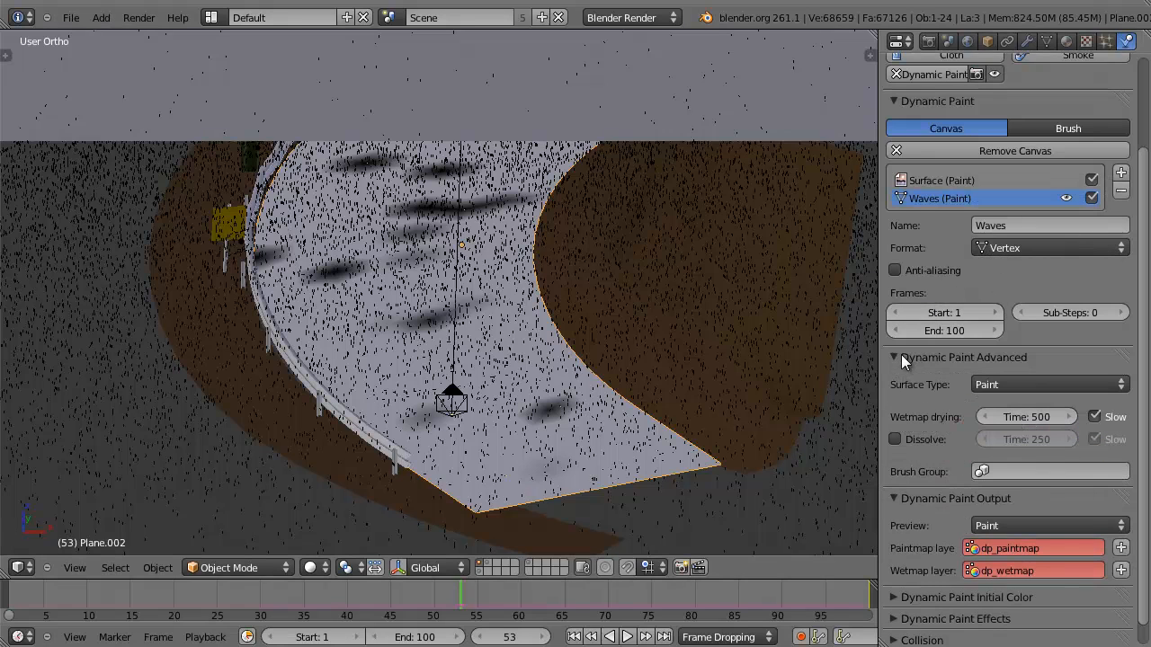
left_click(996, 394)
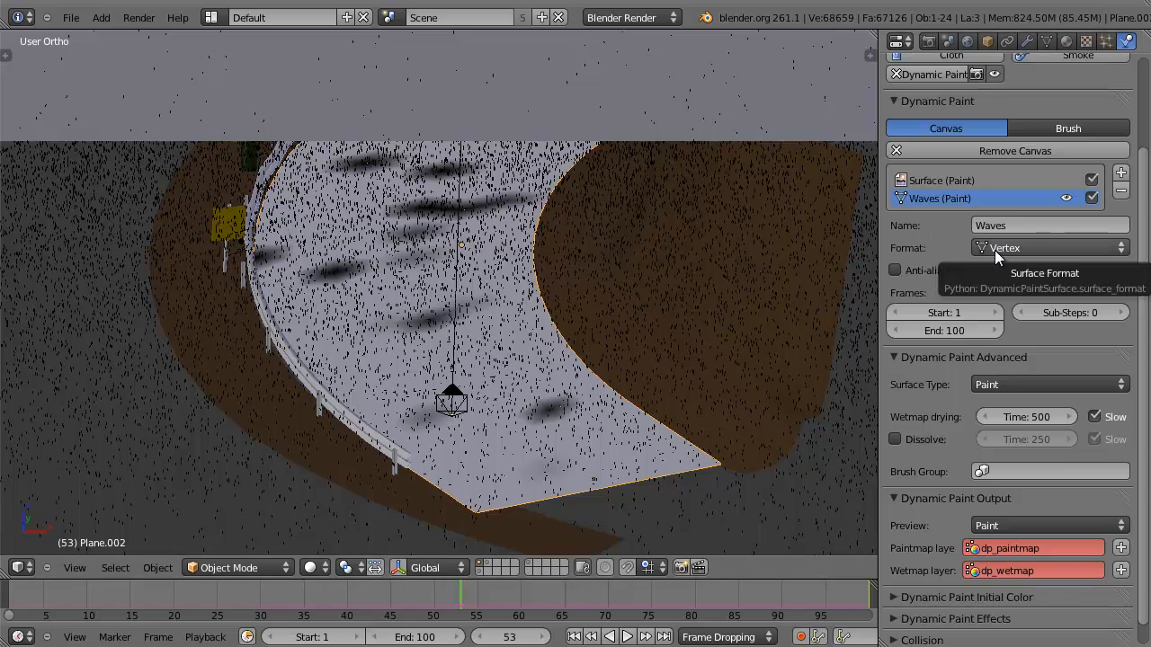
middle_click_drag(719, 296, 666, 287)
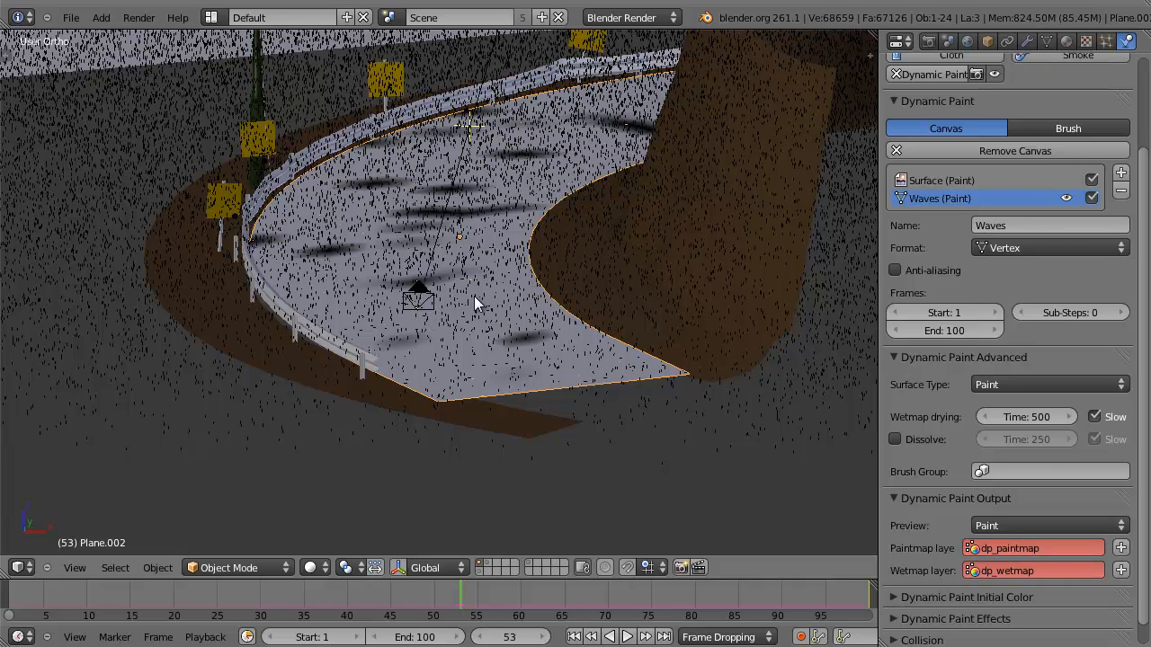
left_click(1011, 253)
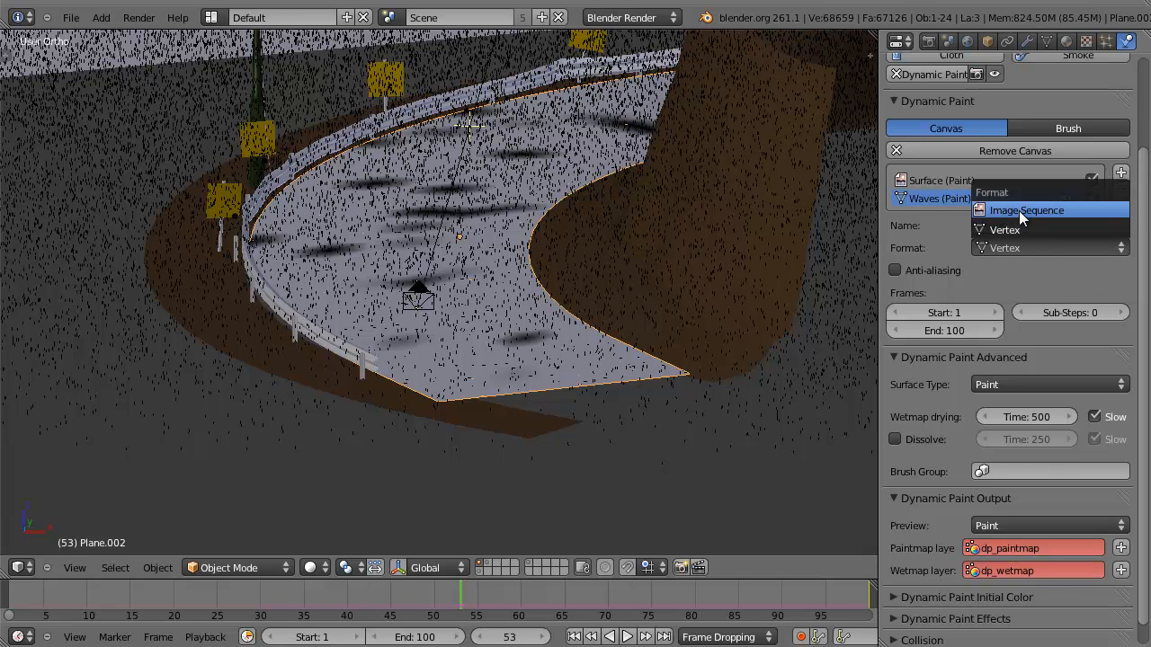
left_click(1025, 215)
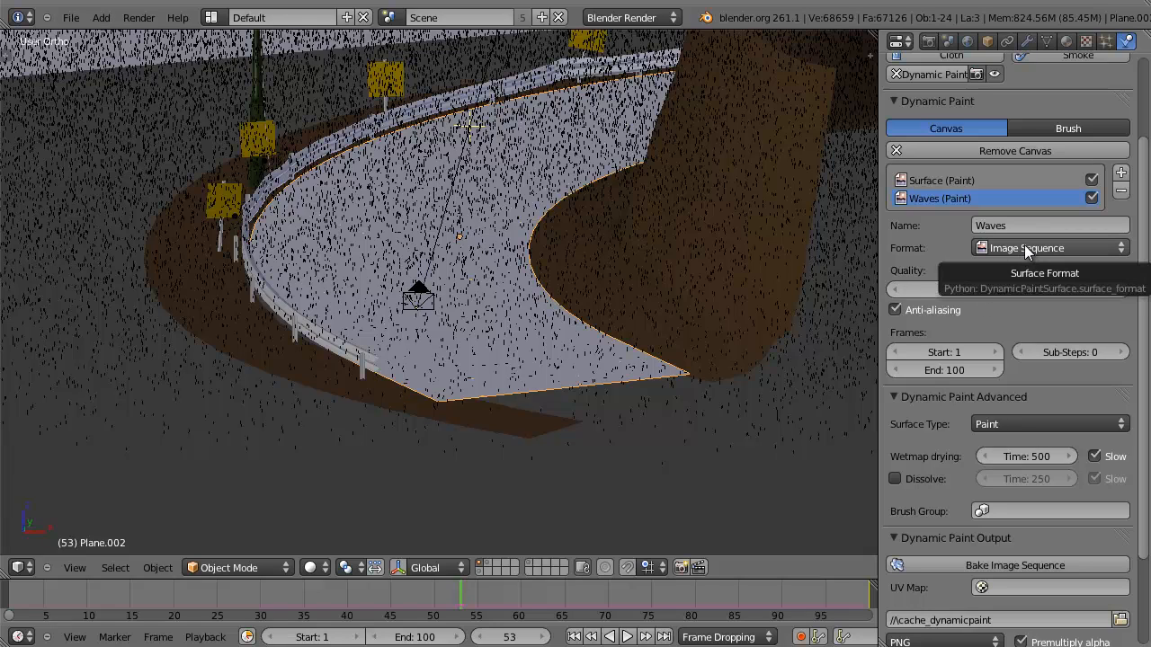
left_click(1066, 41)
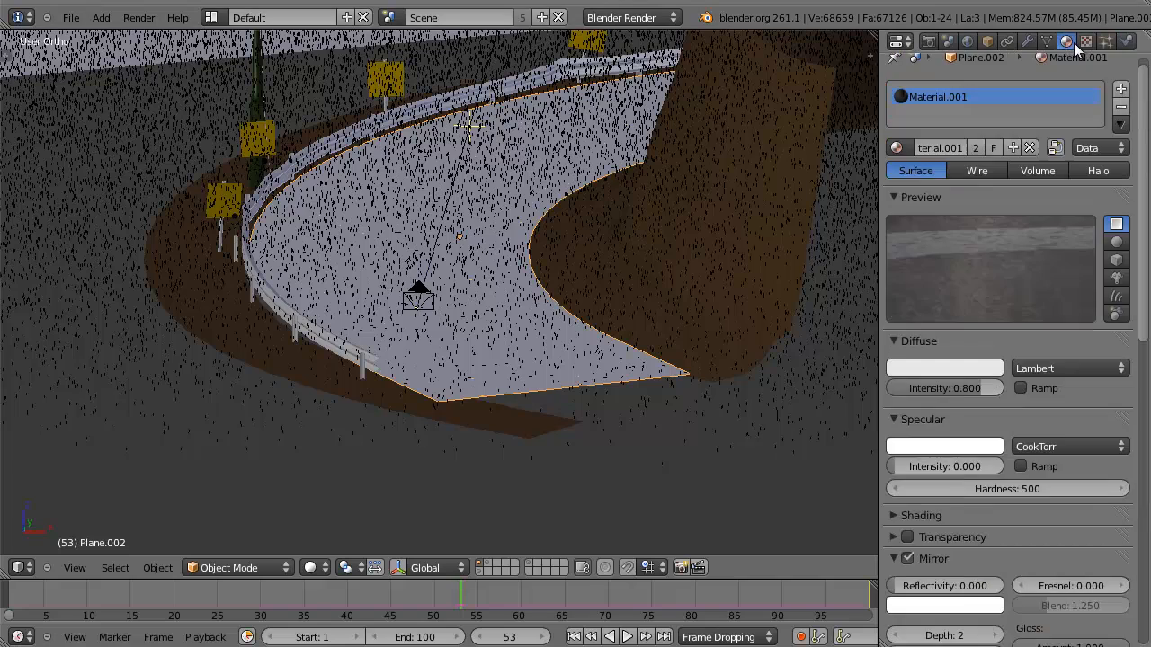
left_click(1086, 41)
left_click(1105, 41)
left_click(1126, 41)
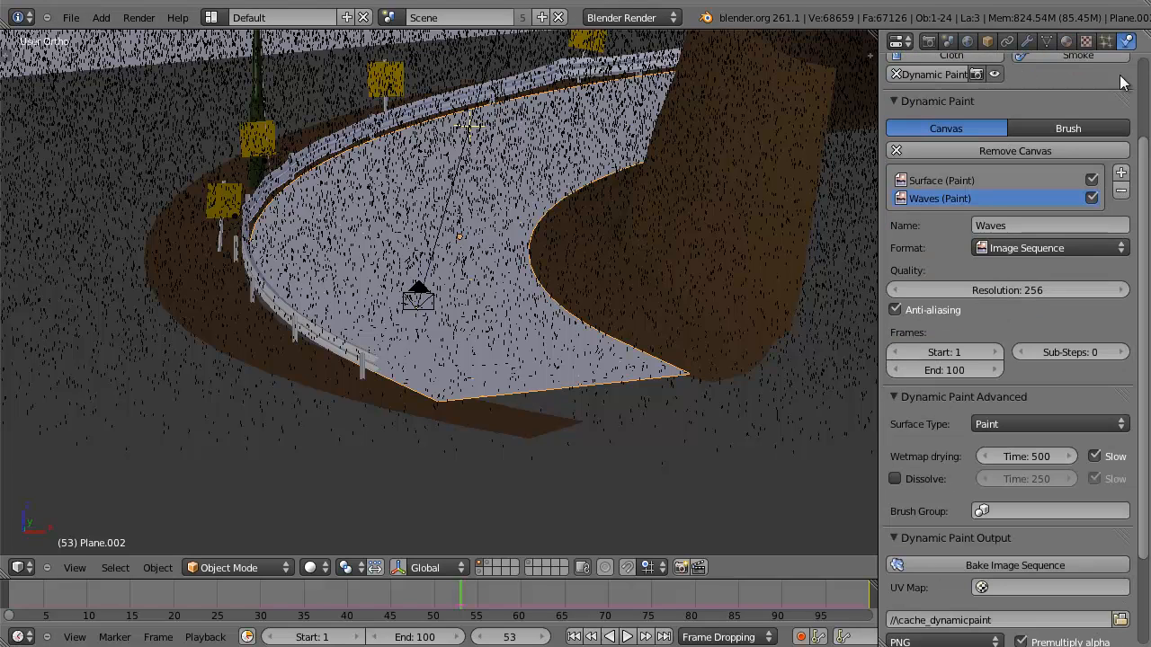
Set the Waves surface's resolution to 1024 and its start frame to 30.
left_click(1008, 288)
key("Escape")
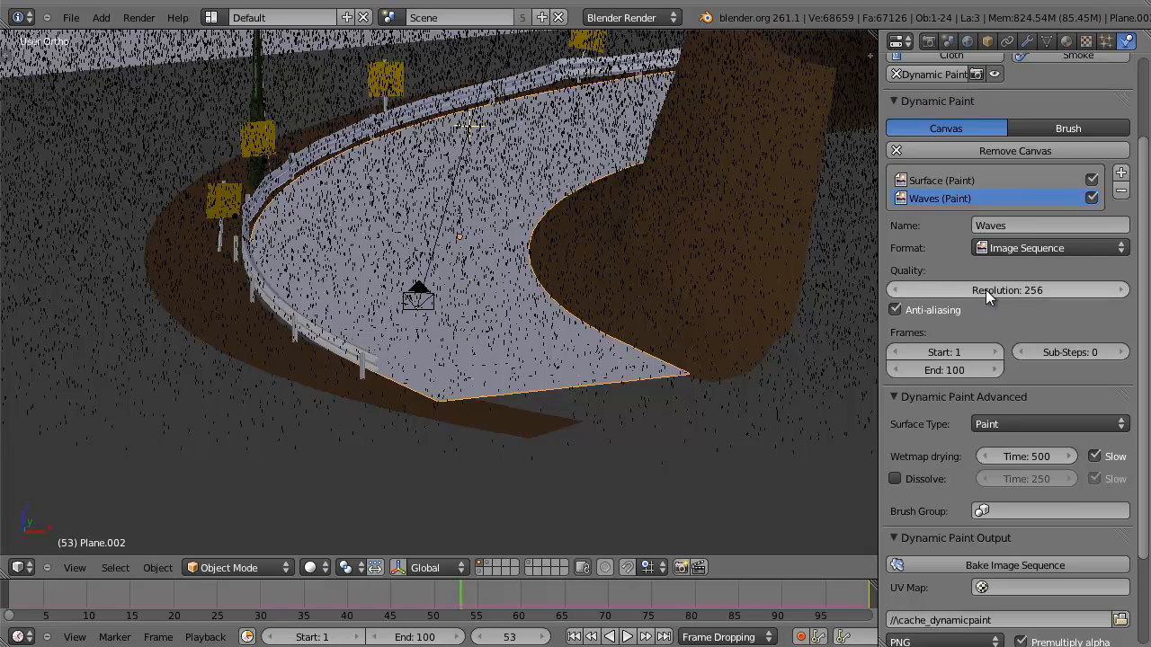
left_click(1003, 289)
type("1024")
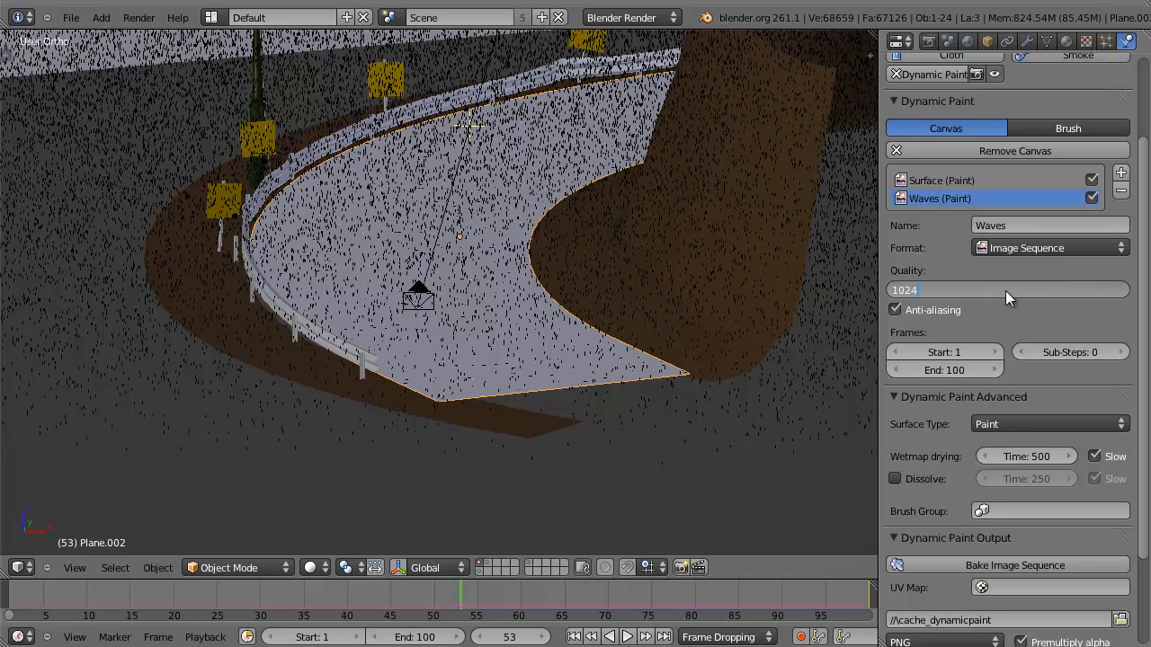
key("Return")
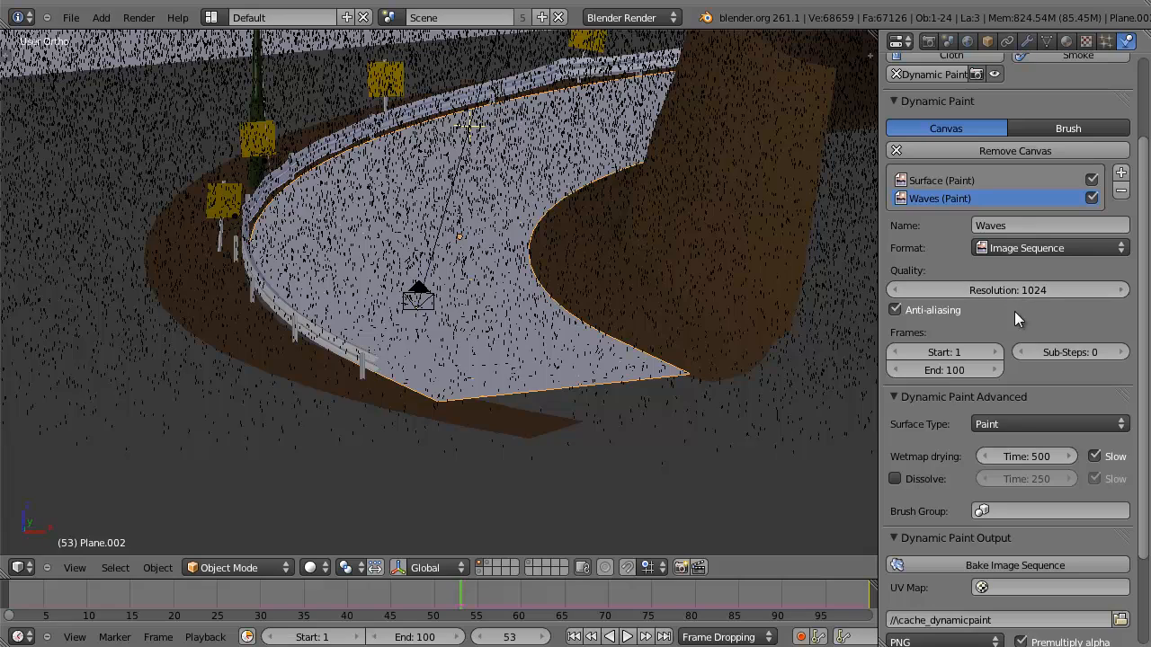
left_click(949, 356)
type("30")
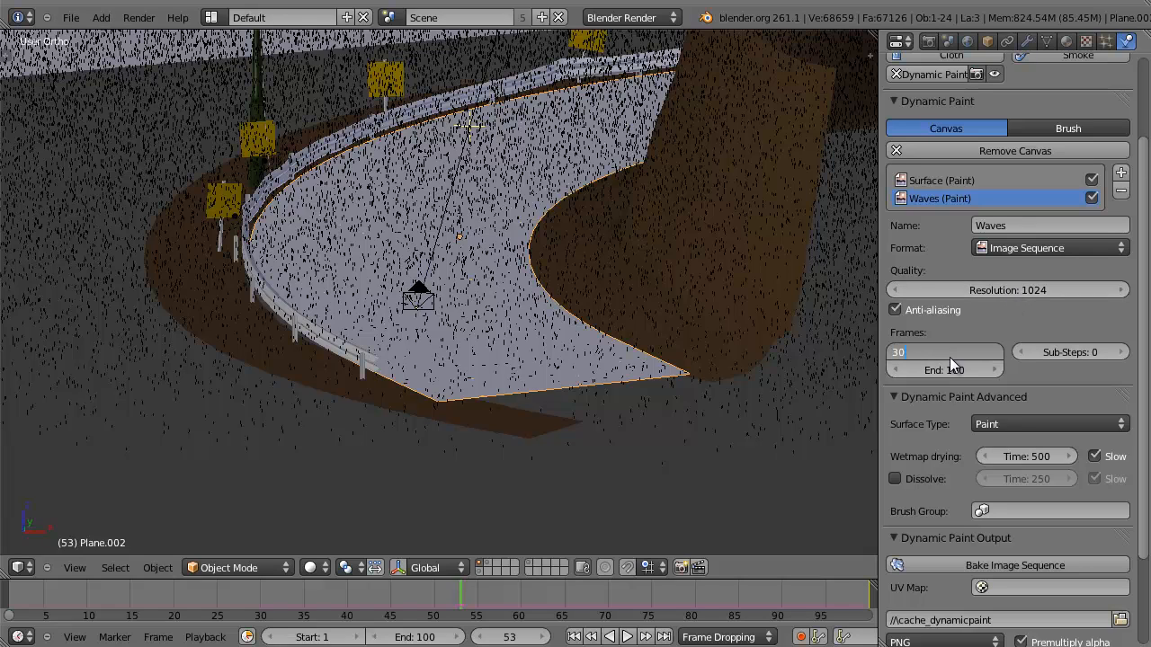
key("Return")
Set the Waves surface's sub-steps to 5.
scroll(949, 357, "down", 4)
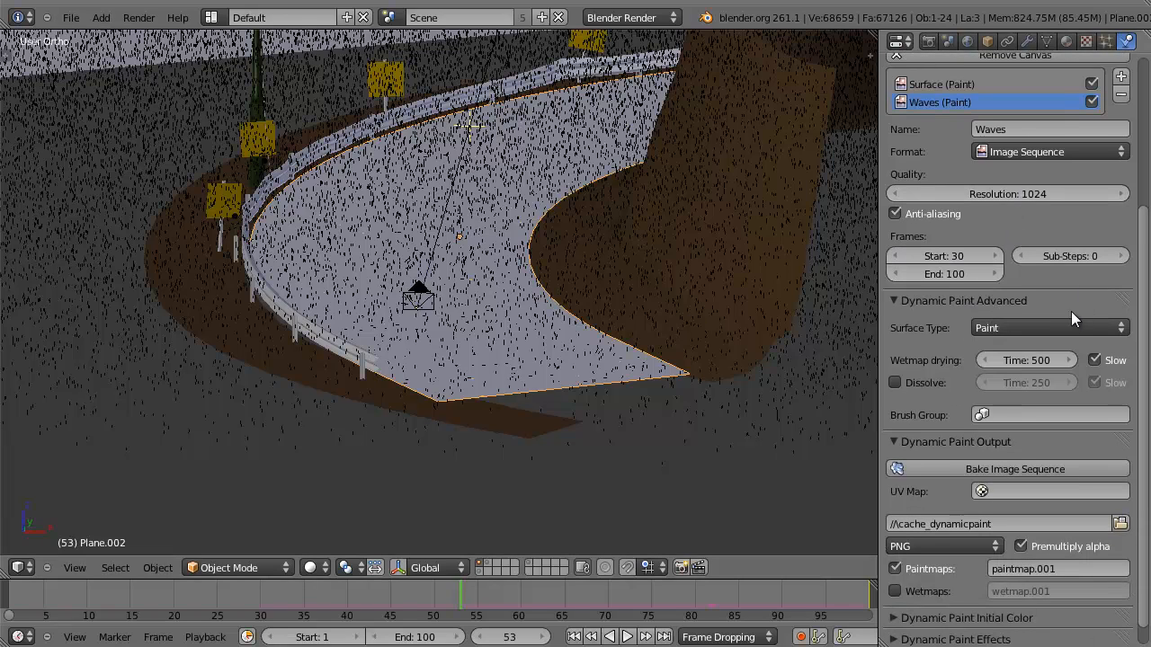
left_click(1113, 258)
left_click(1113, 258)
left_click(1113, 258)
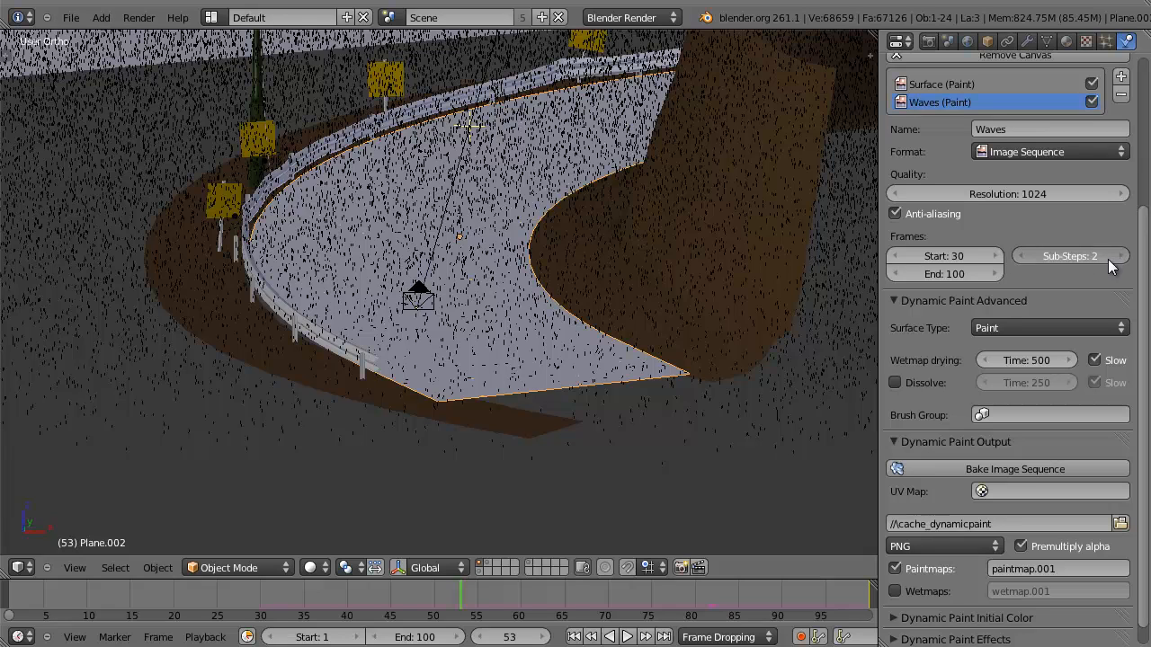
left_click(1113, 258)
left_click(1113, 258)
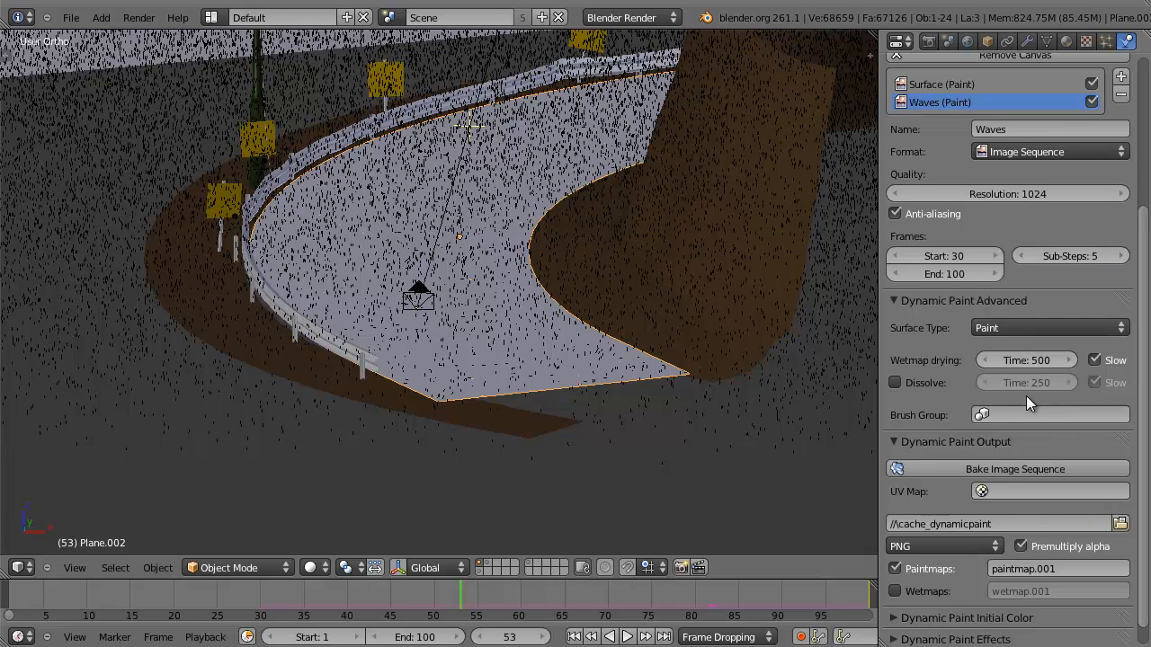
scroll(1025, 297, "down", 1)
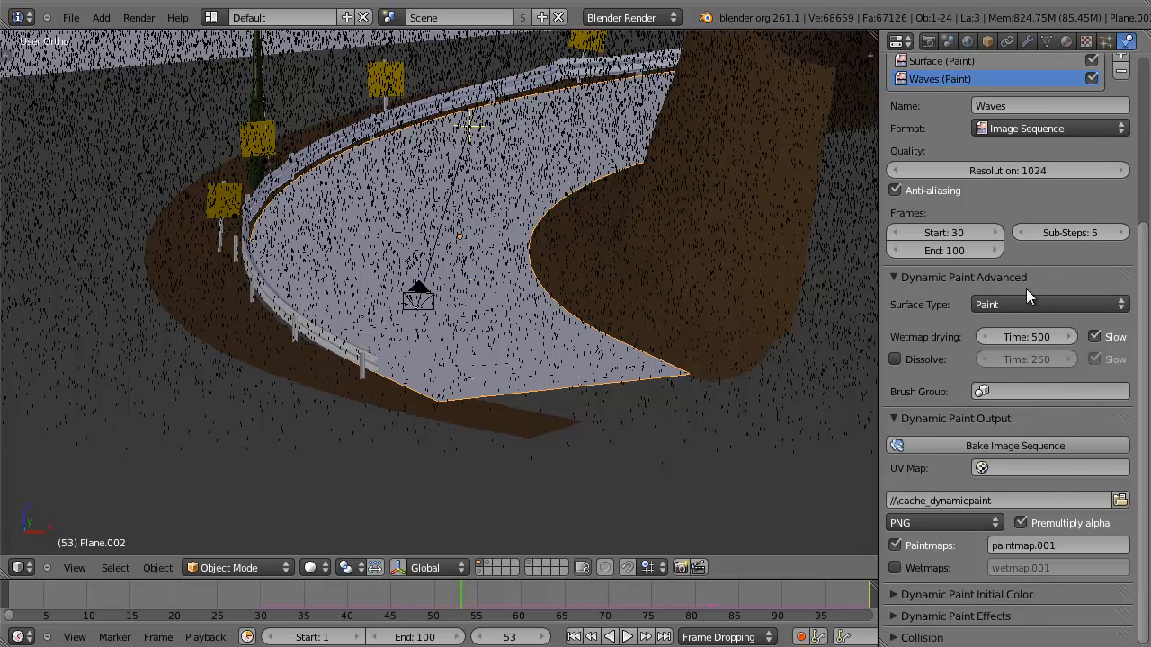
Change the Waves surface's type from Paint to Waves in the Dynamic Paint Advanced settings.
left_click(1017, 298)
left_click(1014, 290)
left_click(1003, 308)
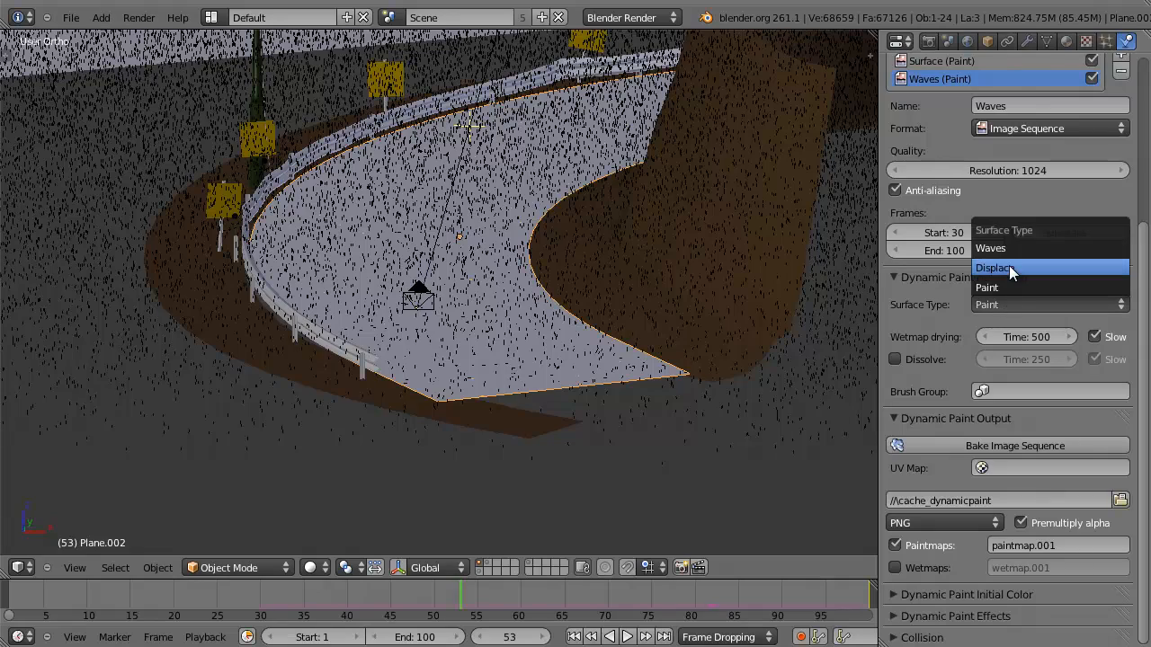
left_click(1014, 248)
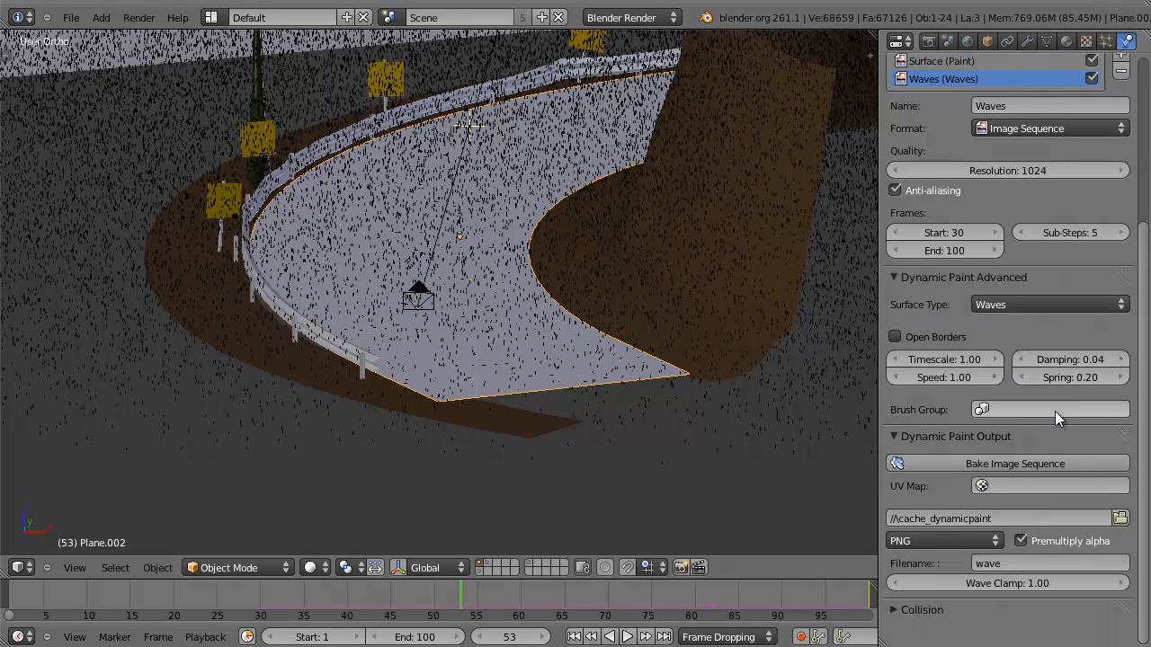
Switch the Waves surface's type to Paint and back to Waves to compare their settings.
left_click(1052, 305)
left_click(1025, 284)
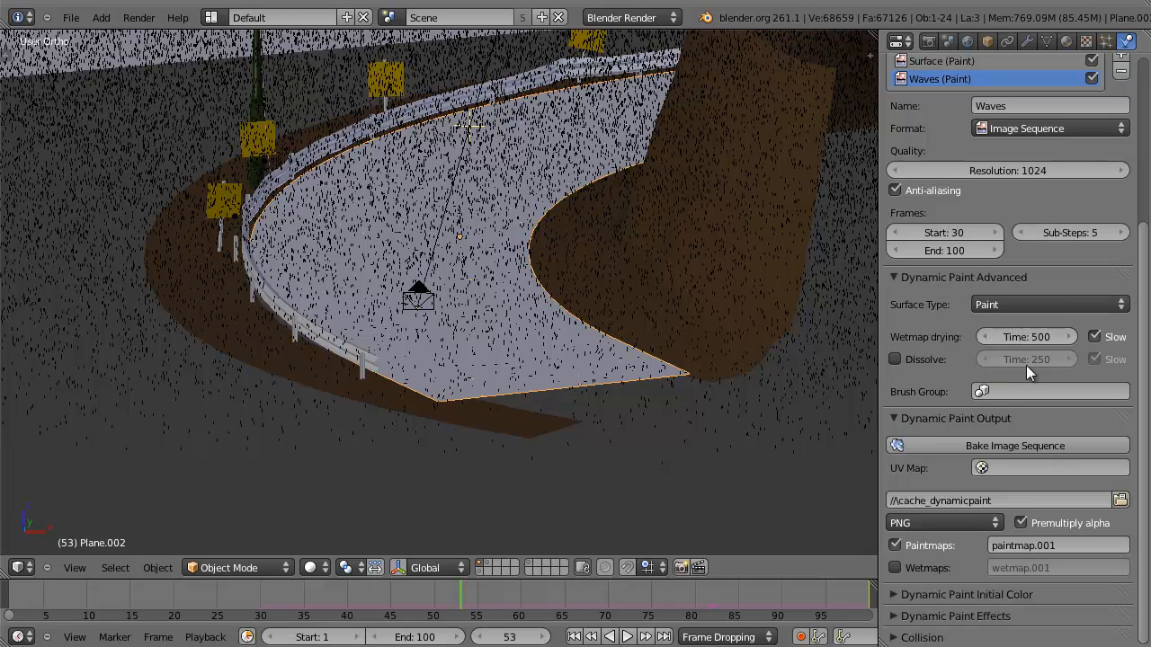
left_click(1059, 307)
left_click(1051, 246)
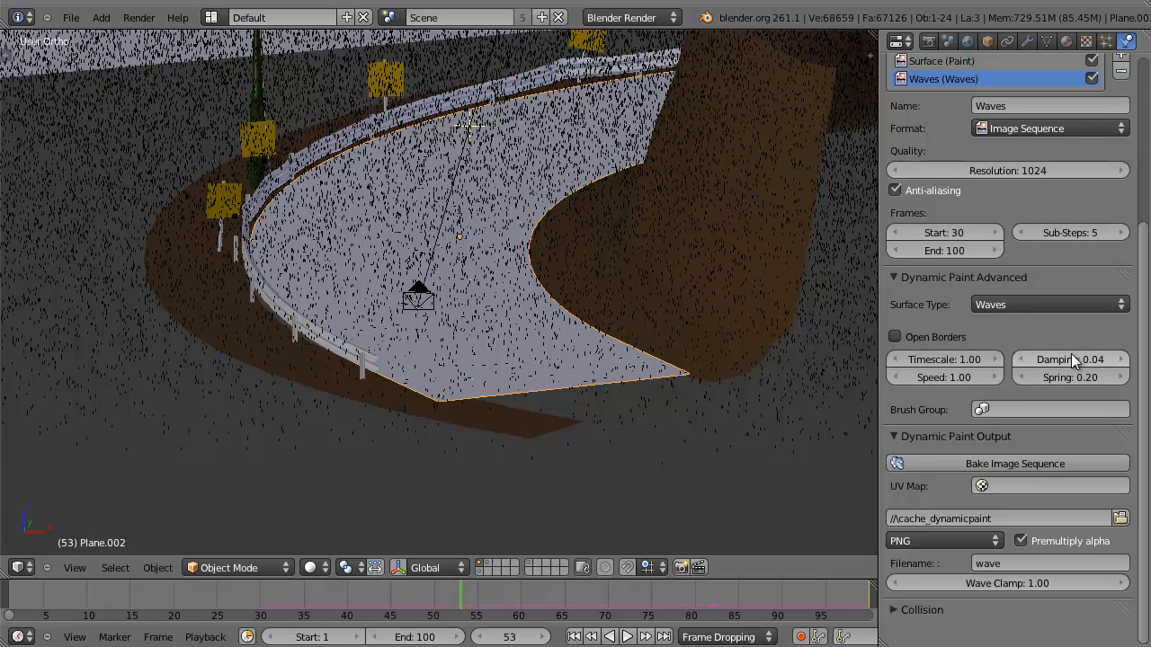
Set the Waves surface's spring force to 0.
left_click(1070, 358)
left_click(1079, 320)
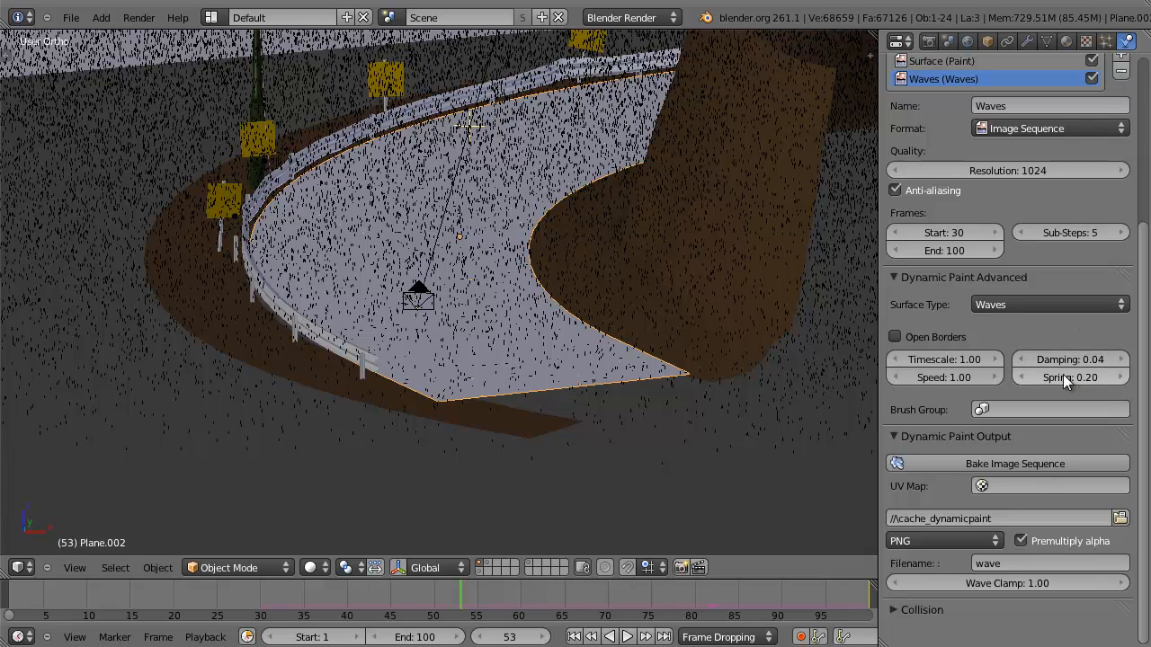
left_click(1063, 375)
left_click(1068, 338)
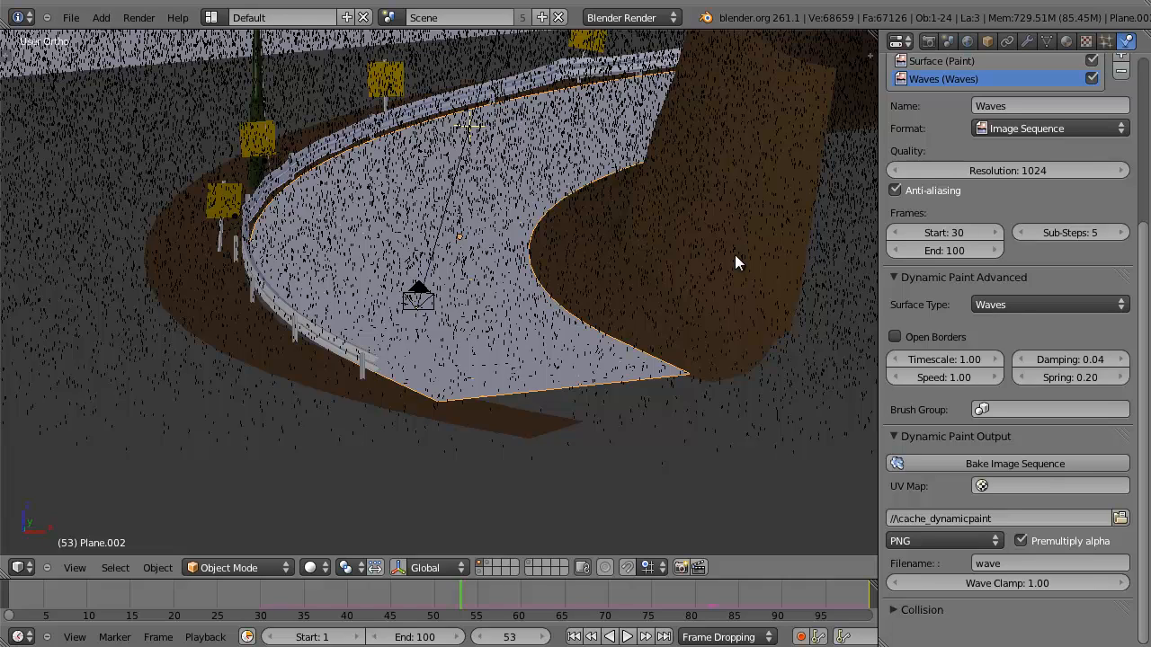
left_click(1074, 378)
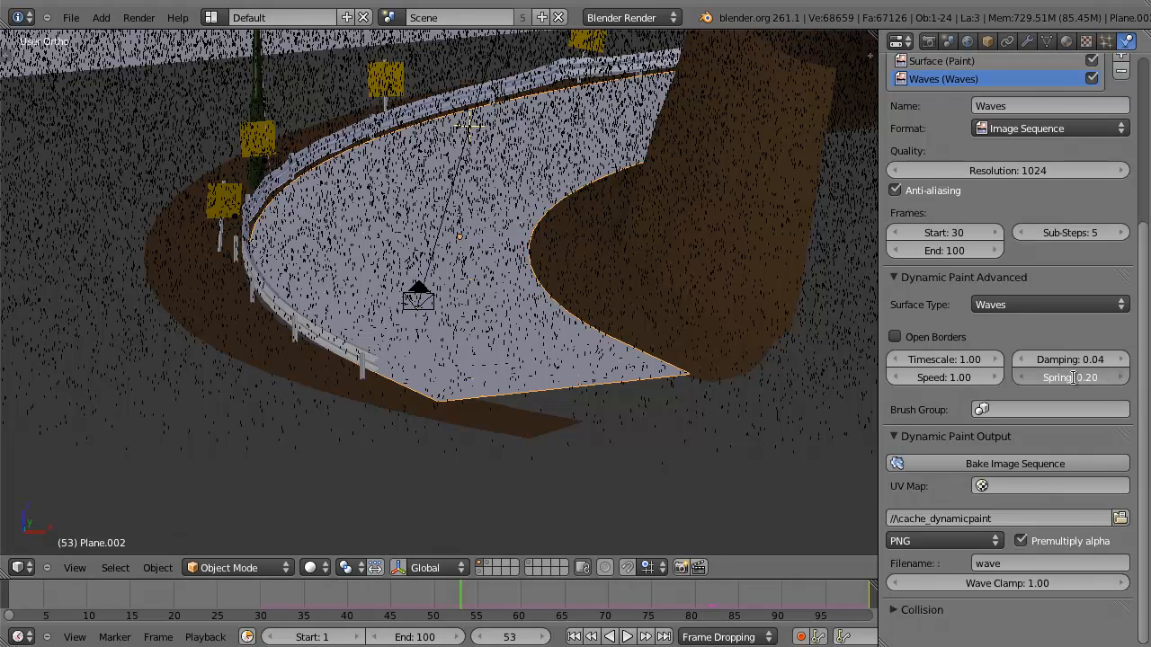
type("0")
key("Return")
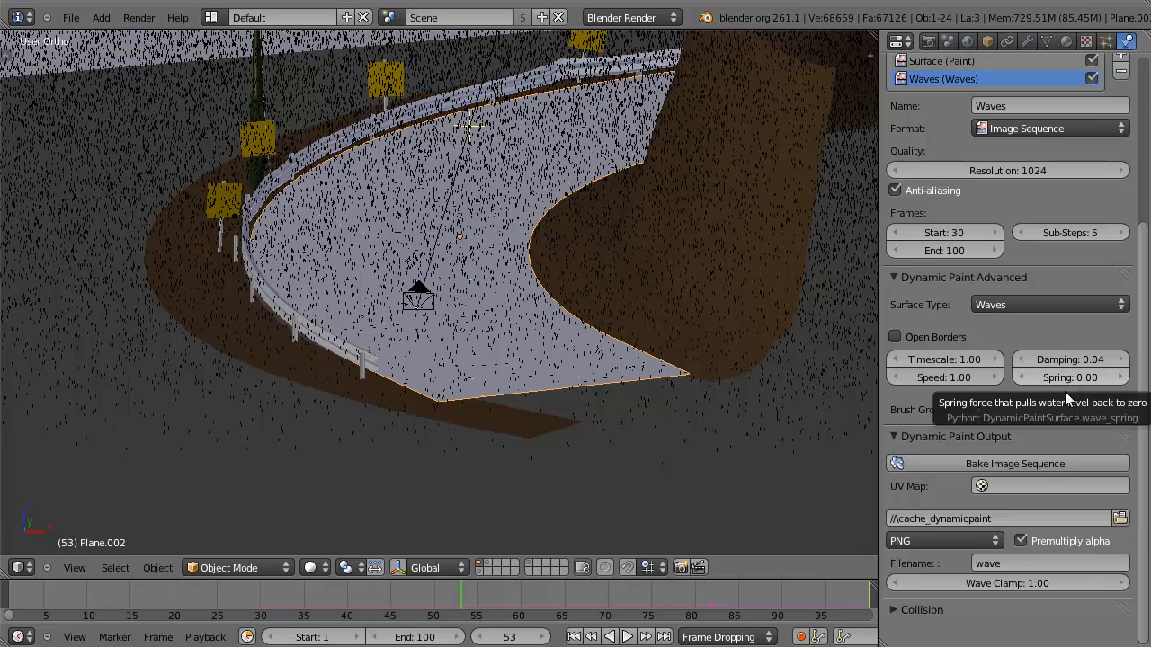
Set the Waves surface's damping to 0.6.
left_click(1067, 358)
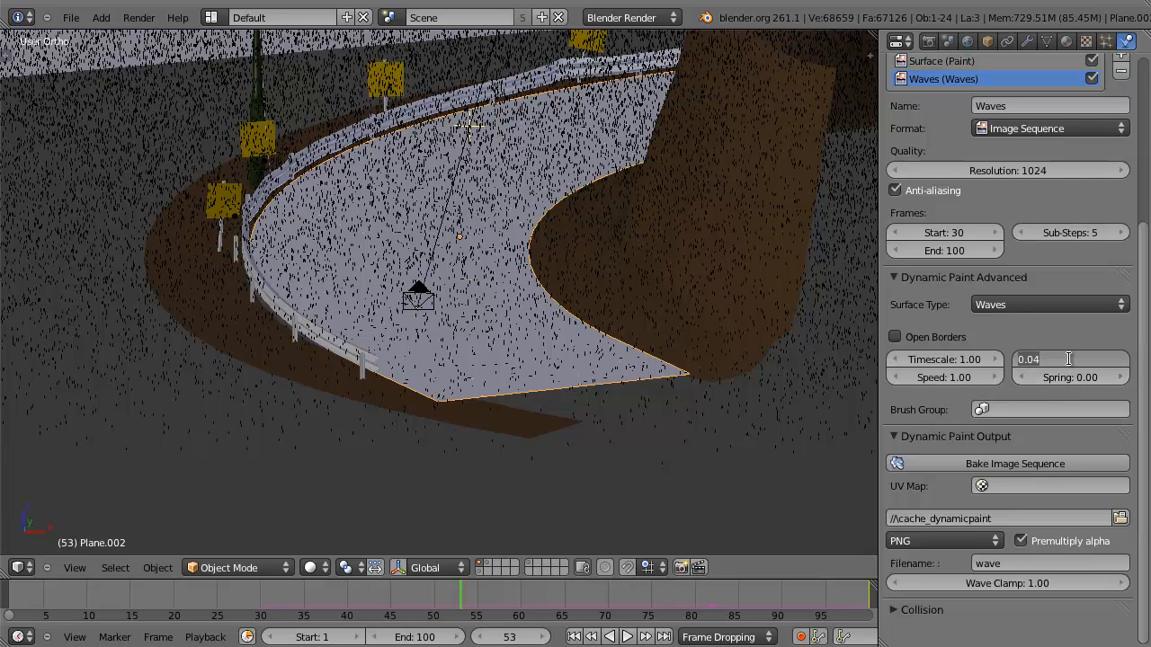
left_click(719, 287)
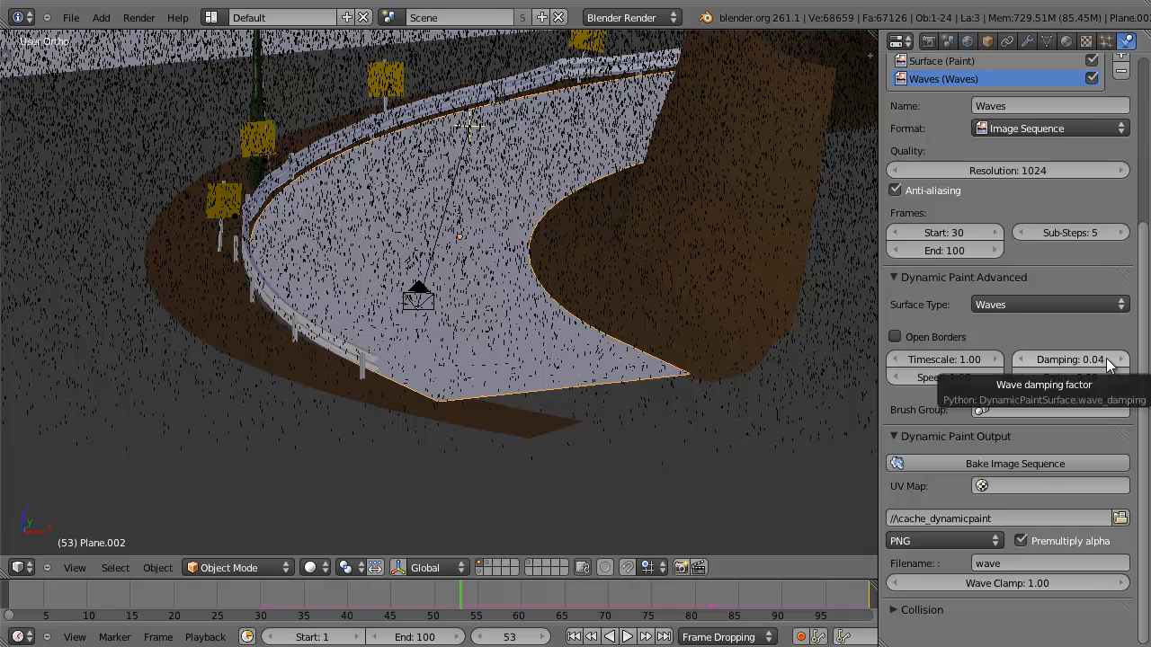
left_click(1077, 356)
type("0.6")
key("Return")
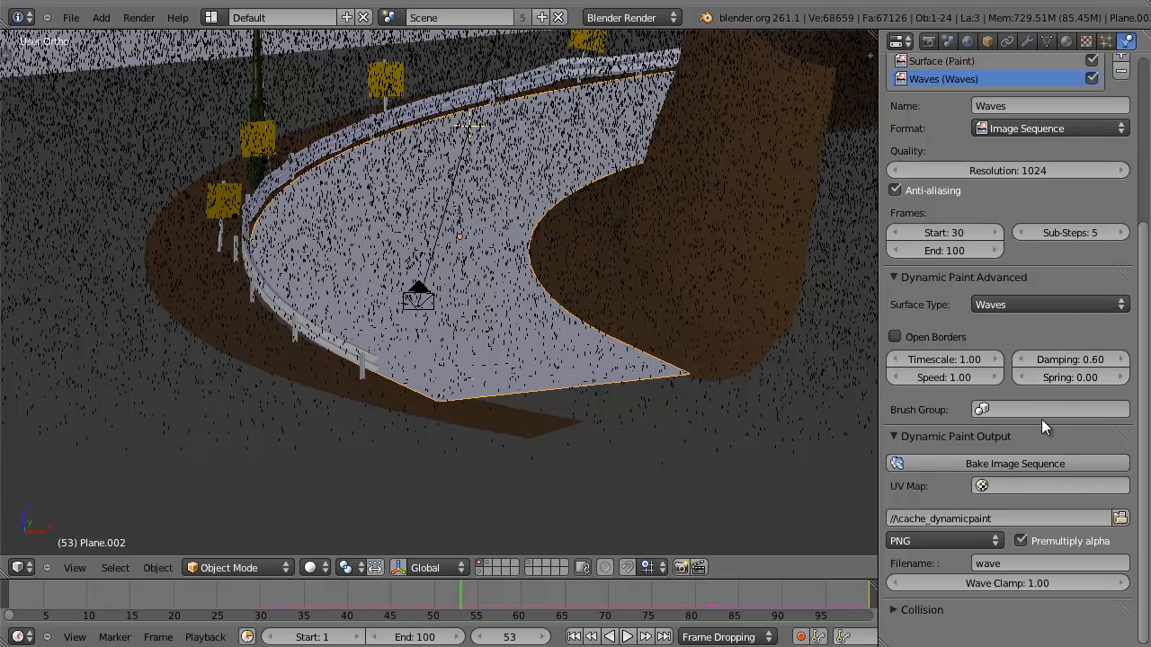
Assign the Dynamic Paint UV map to the Waves output and save it into a new Waves folder inside Dynamic Maps2.
left_click(1015, 489)
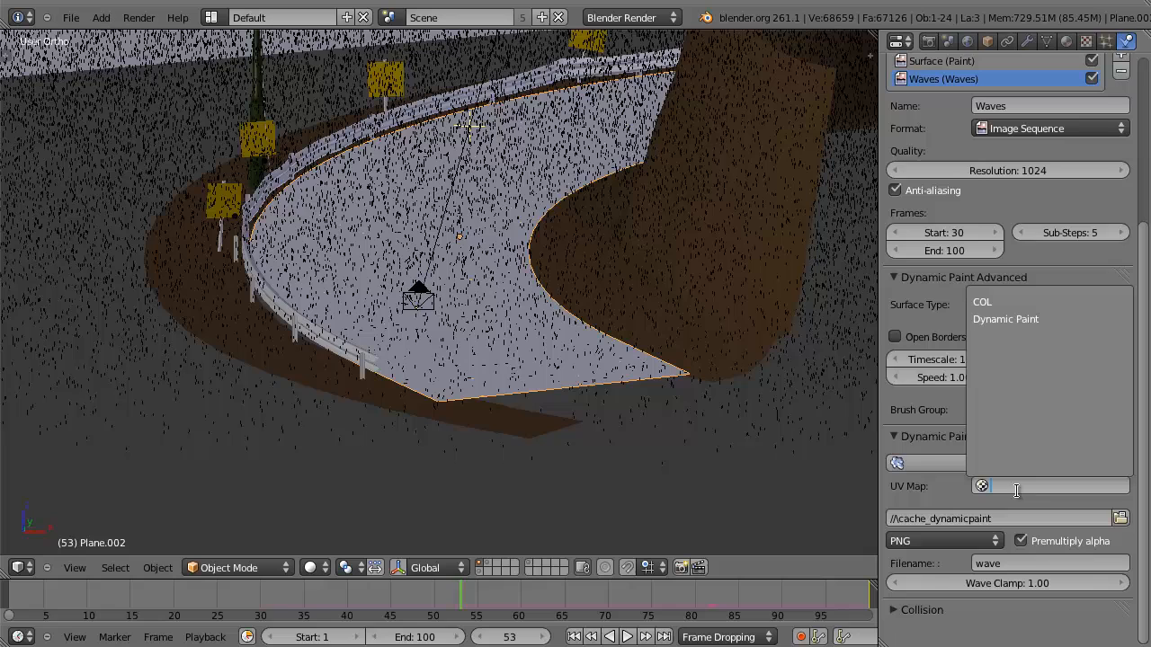
left_click(1014, 319)
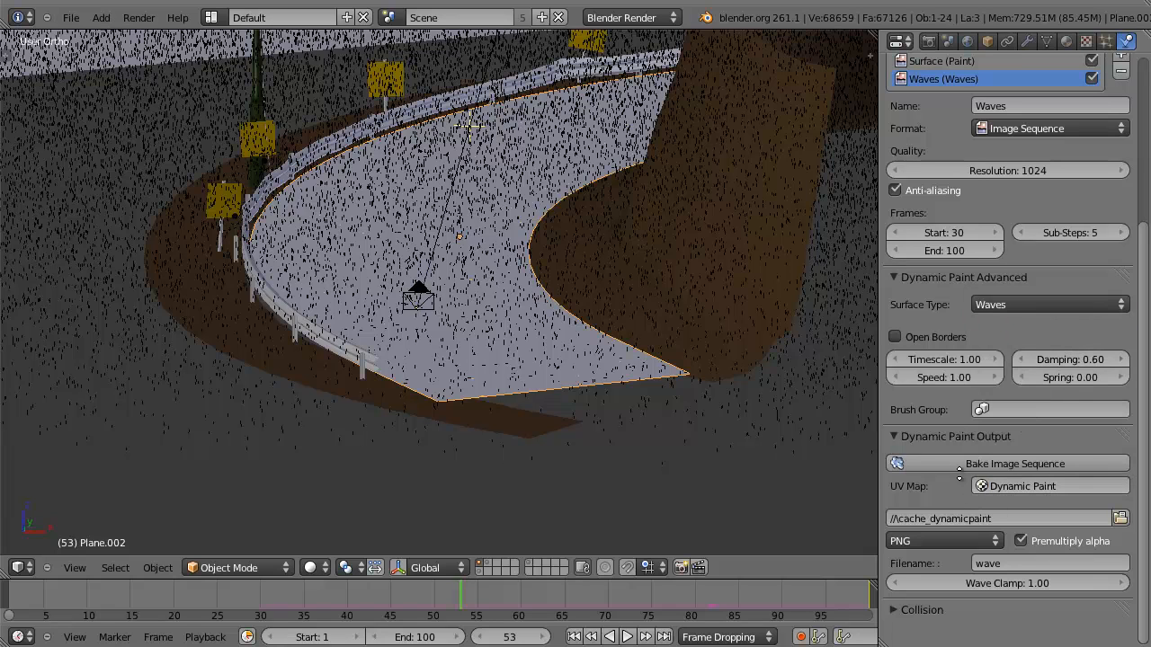
left_click(1119, 519)
left_click(55, 300)
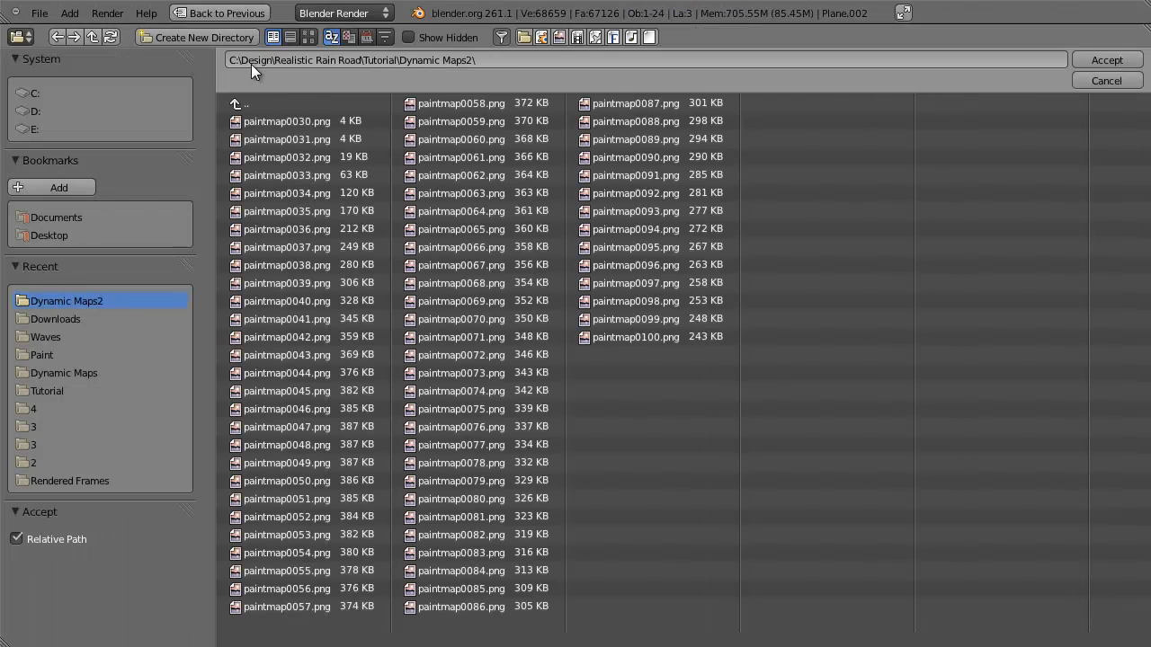
left_click(223, 37)
left_click(223, 40)
type("Waves")
key("Return")
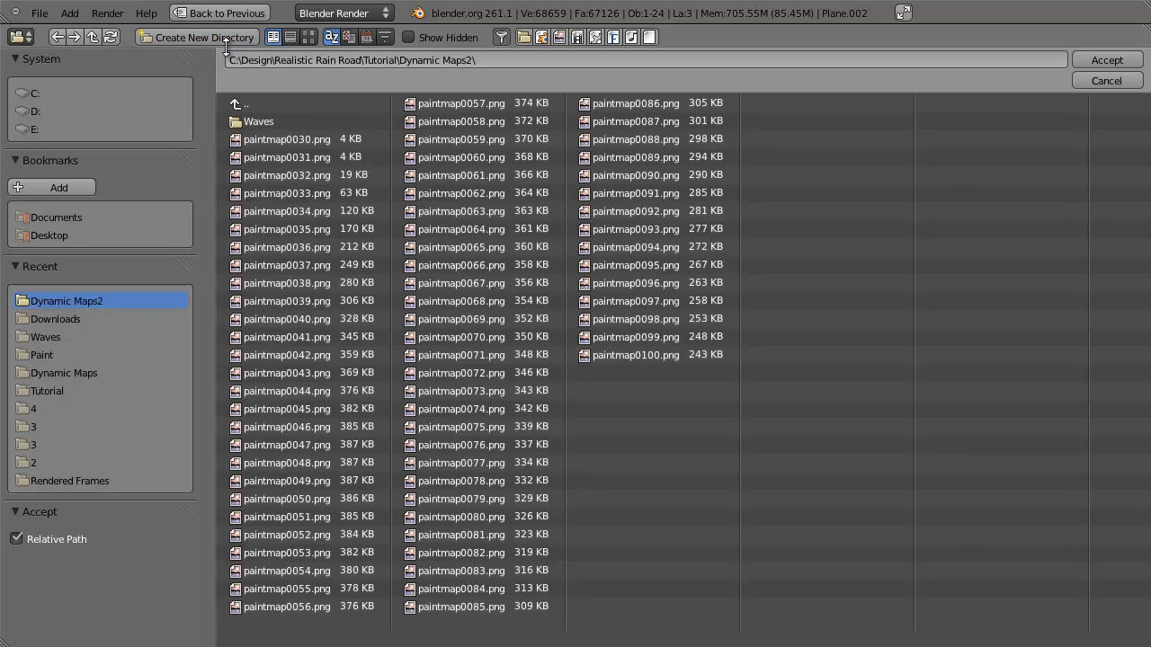
left_click(284, 117)
left_click(1107, 59)
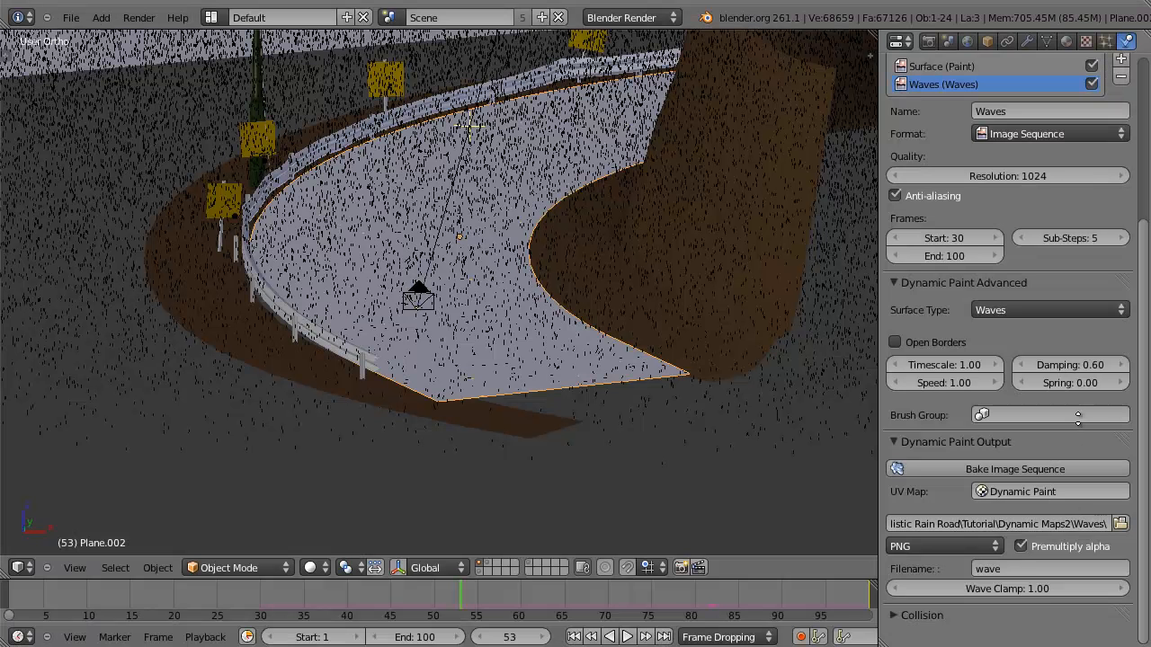
Set the Waves output file format to OpenEXR and bake the image sequence.
left_click(951, 546)
left_click(958, 544)
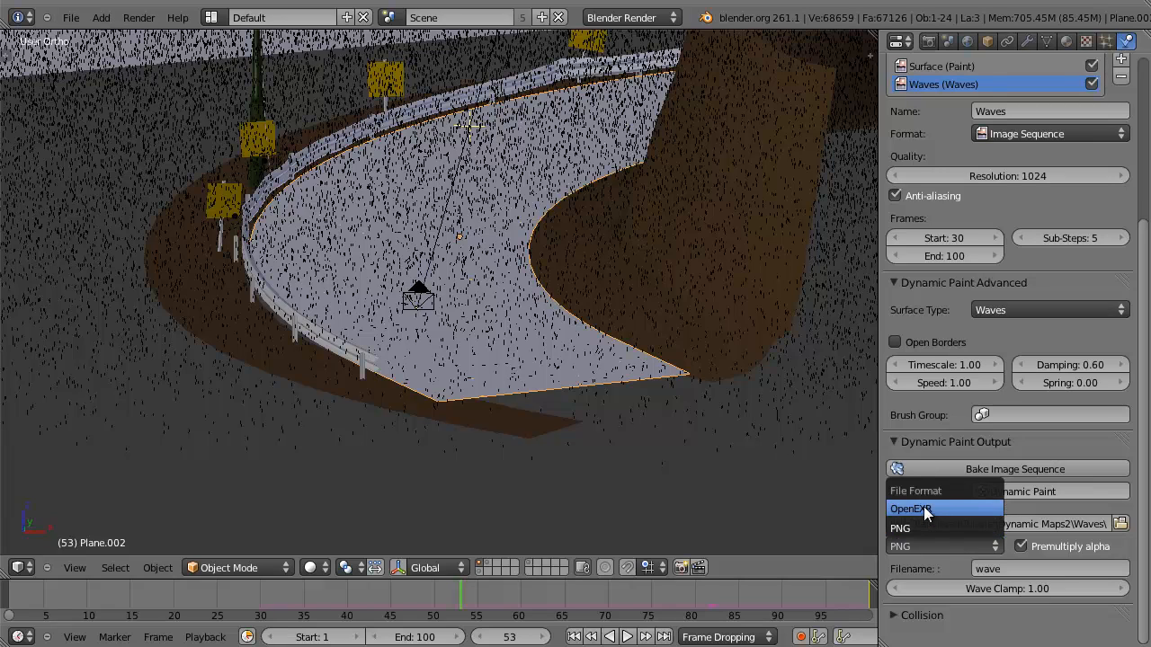
left_click(928, 508)
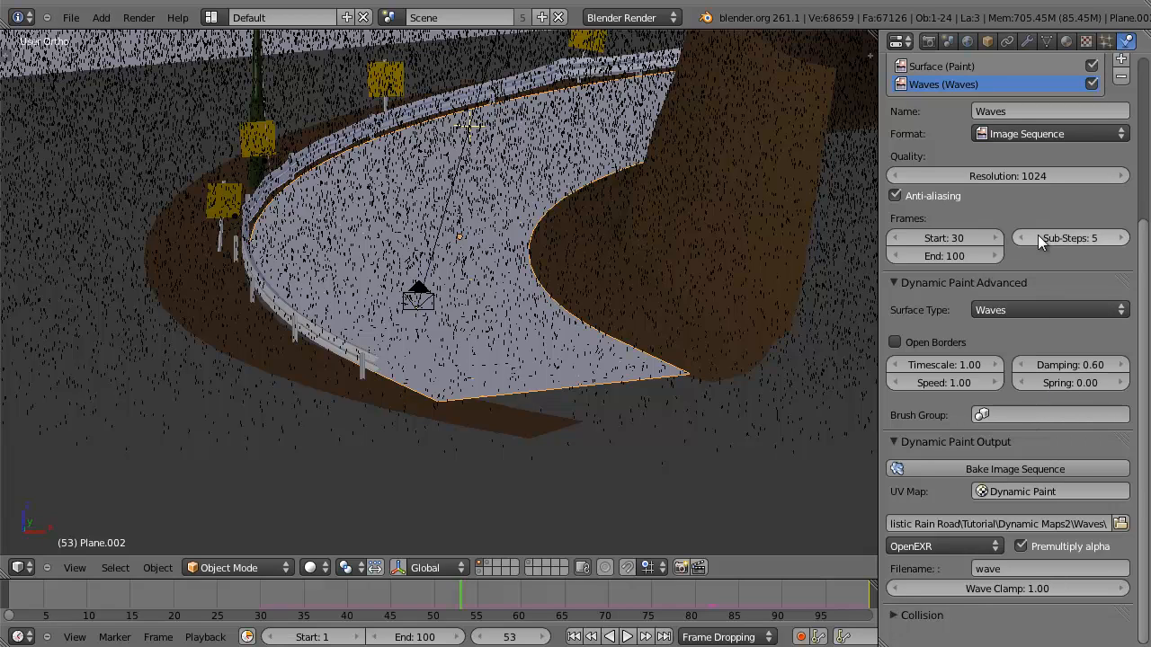
scroll(1047, 270, "up", 5)
scroll(1059, 317, "down", 4)
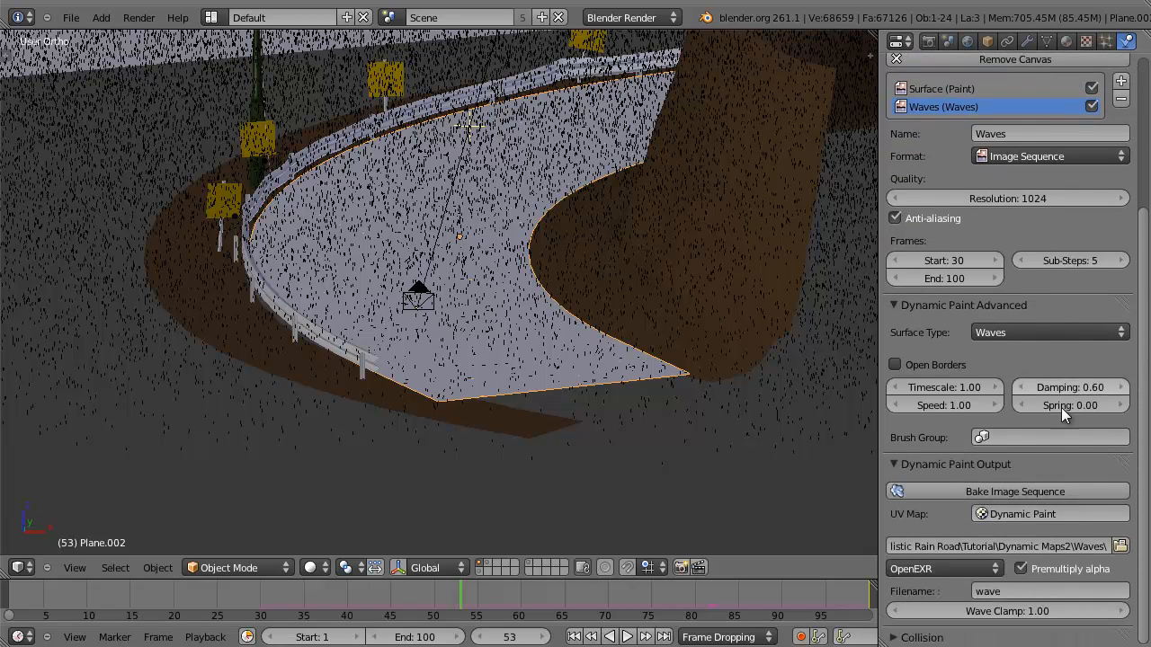
left_click(1025, 492)
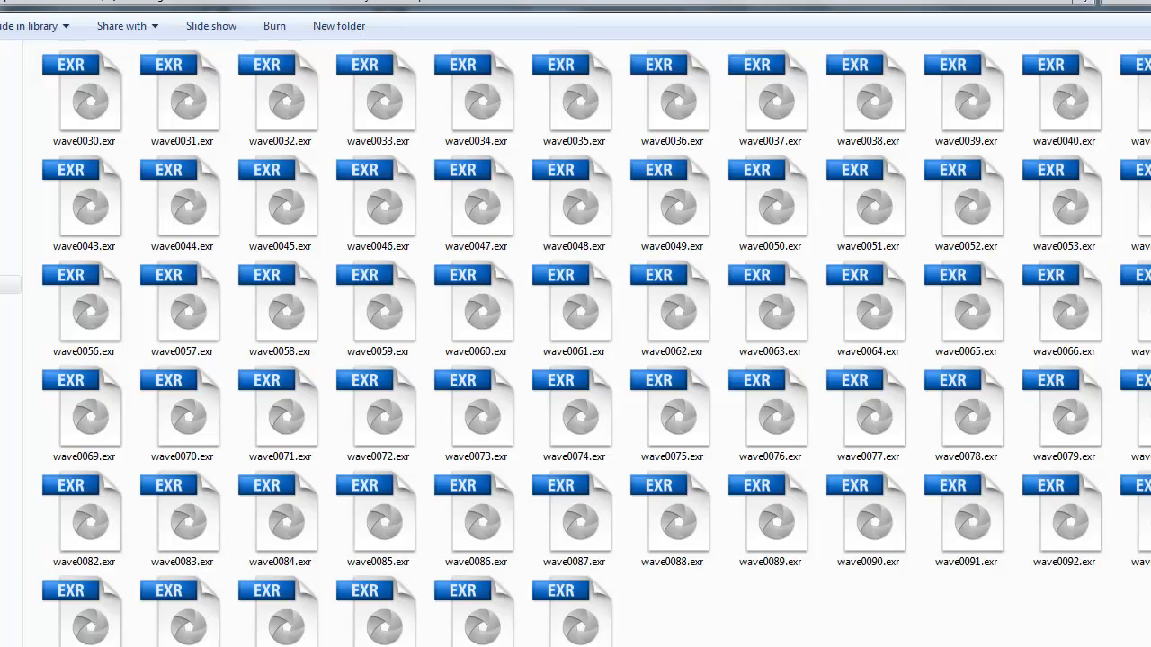
Look through the baked EXR wave frames in the file browser and open wave0061.exr in Photoshop.
left_click(506, 205)
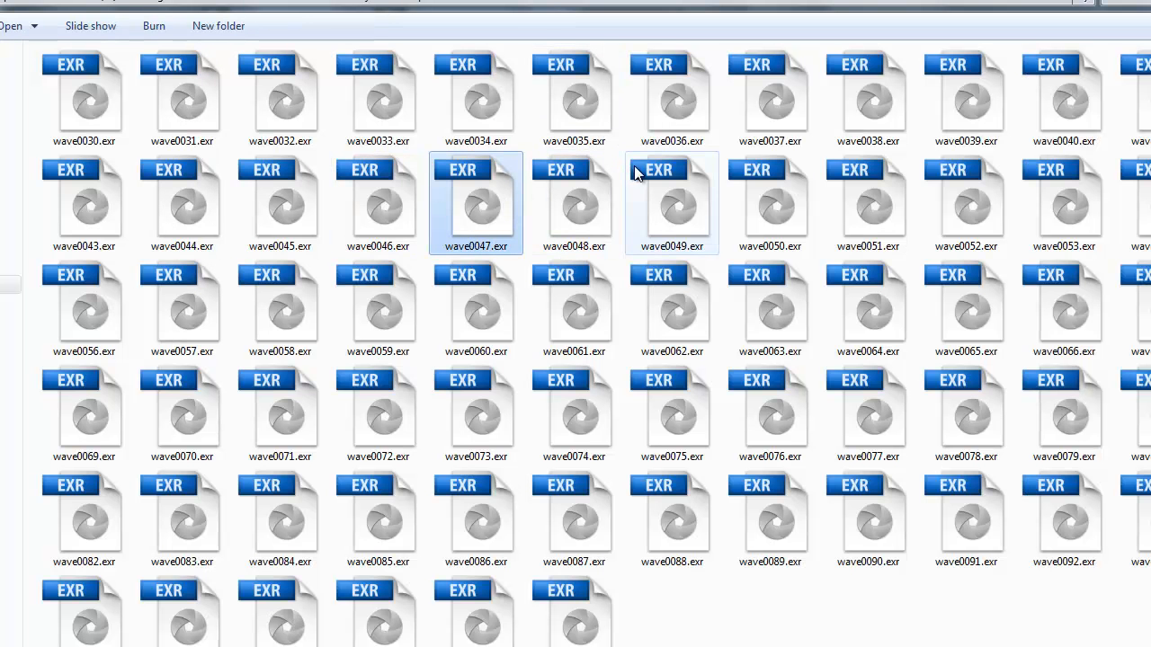
left_click(598, 220)
left_click(508, 327)
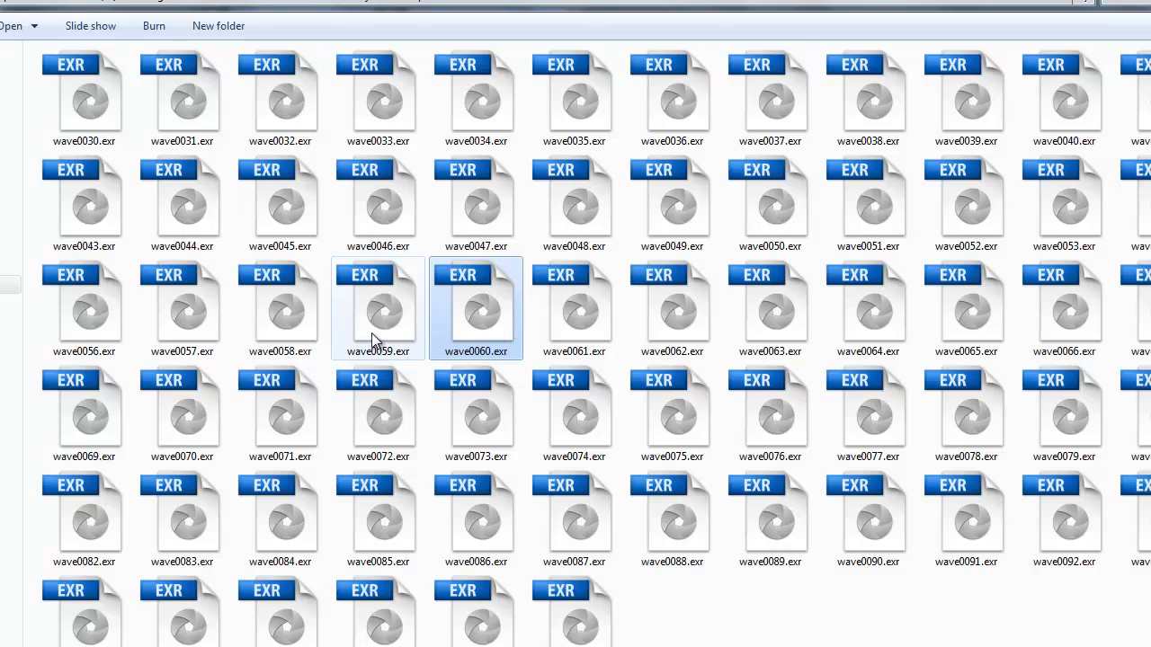
left_click(372, 333)
left_click(476, 333)
left_click(589, 338)
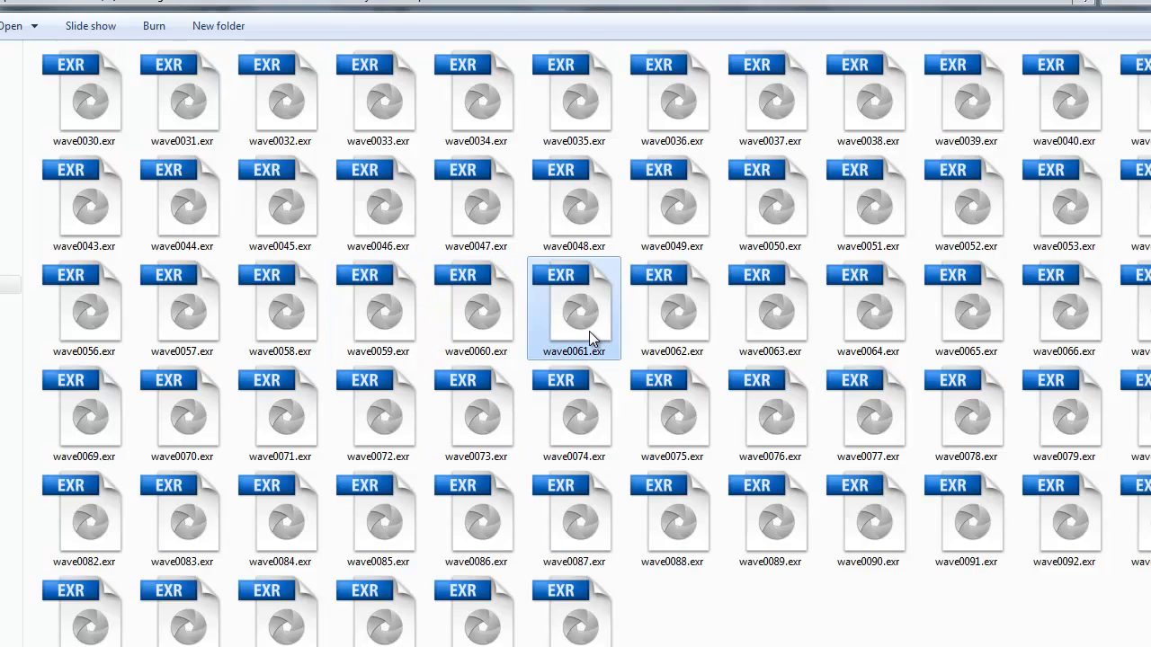
left_click(594, 409)
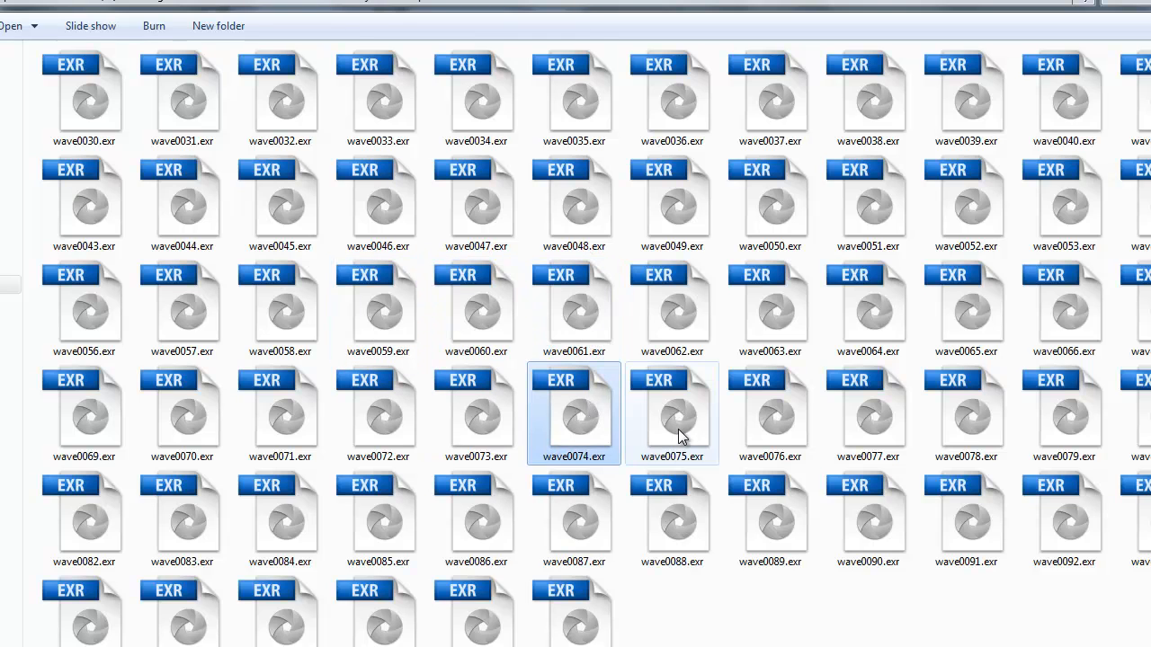
double_click(572, 294)
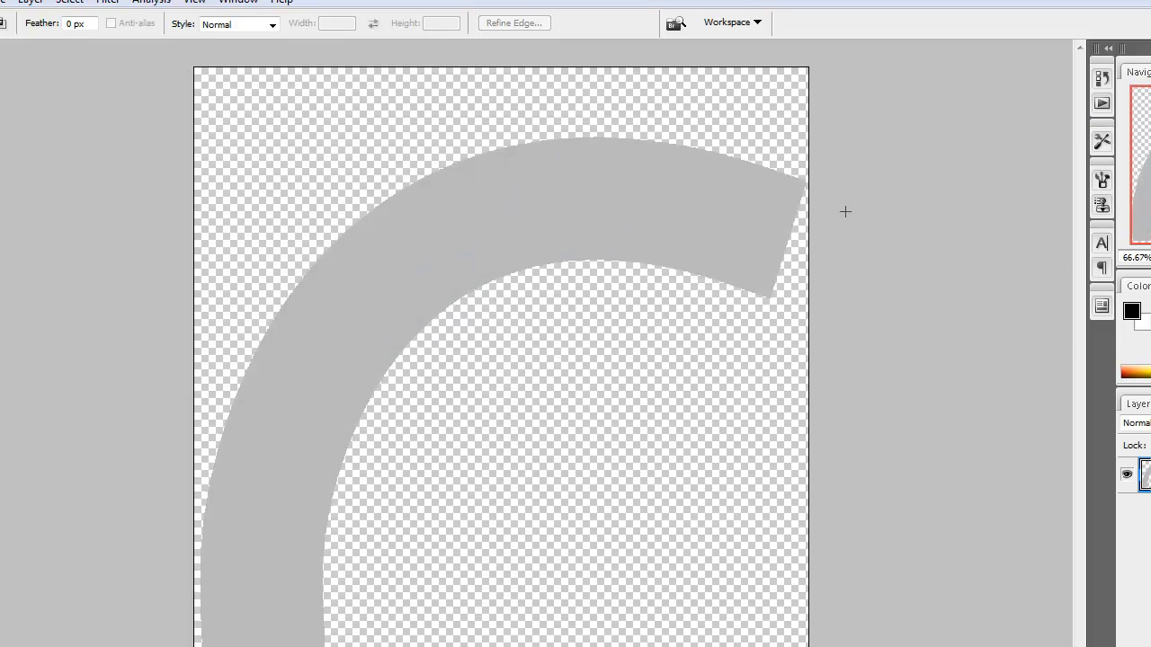
Examine the grey road shape of the opened wave map at 300% for ripple detail.
key("ctrl+plus")
key("ctrl+plus")
key("ctrl+plus")
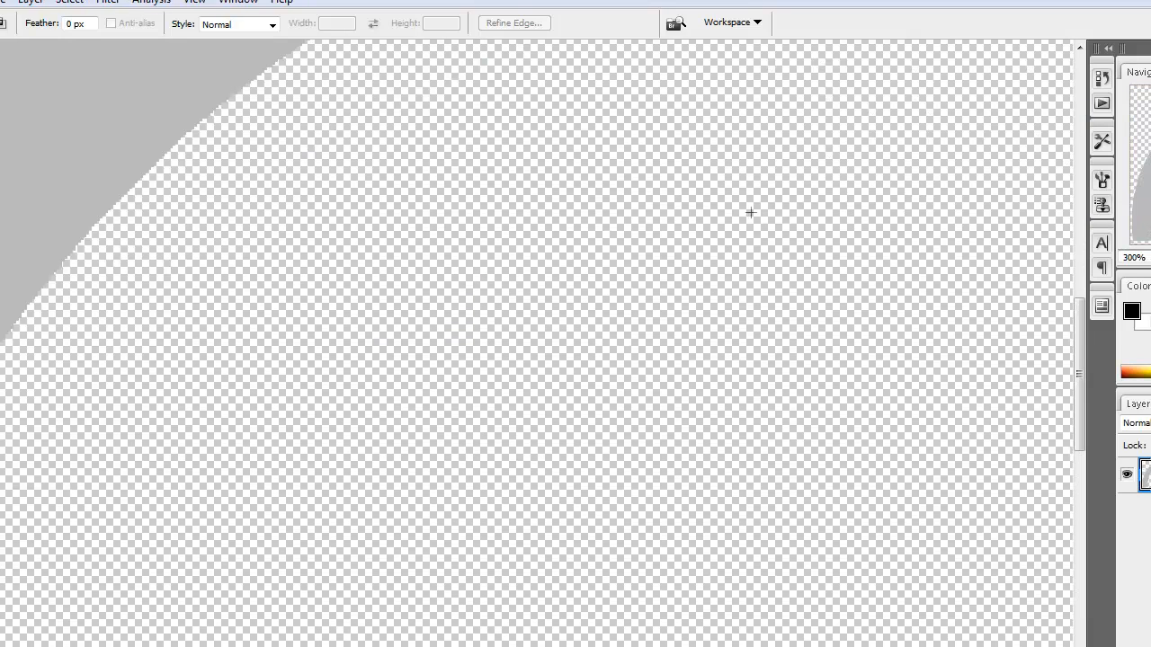
left_click_drag(148, 244, 581, 470)
left_click_drag(586, 215, 470, 459)
left_click_drag(726, 217, 339, 378)
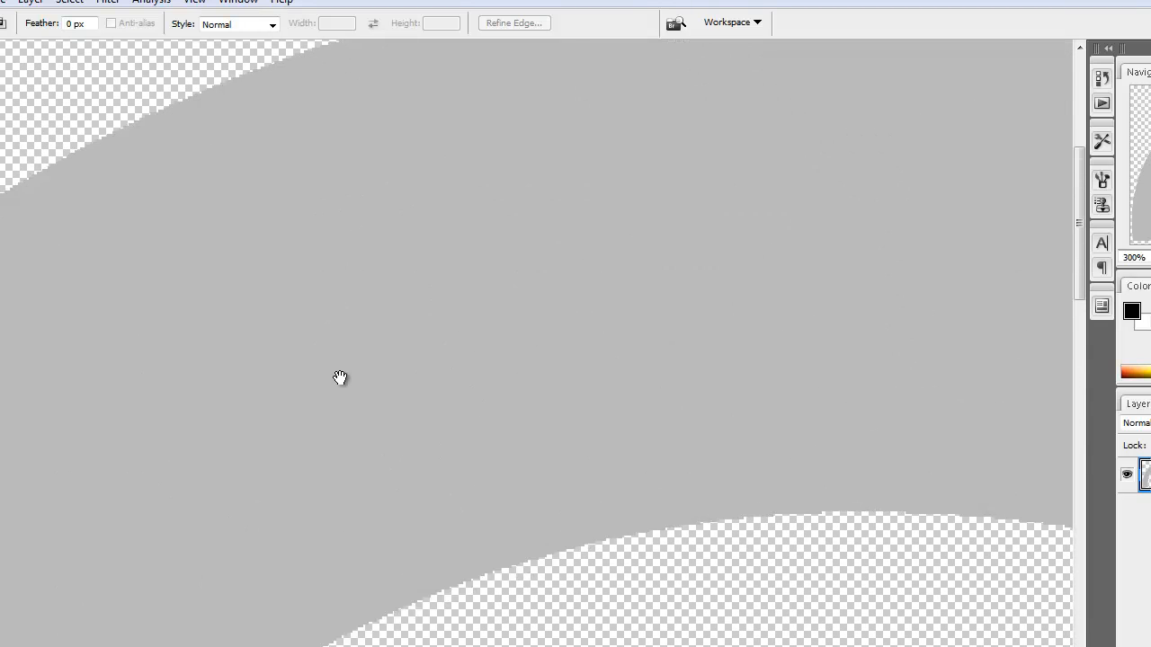
left_click_drag(646, 280, 135, 278)
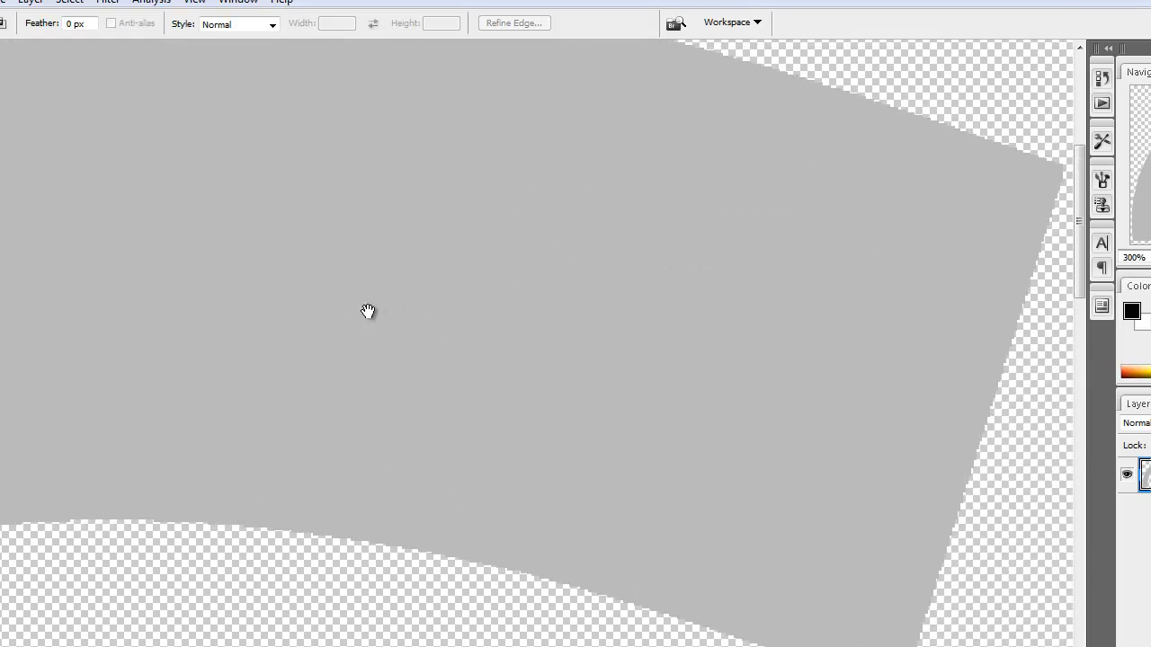
left_click_drag(367, 311, 788, 333)
left_click_drag(379, 356, 689, 272)
left_click_drag(434, 428, 620, 233)
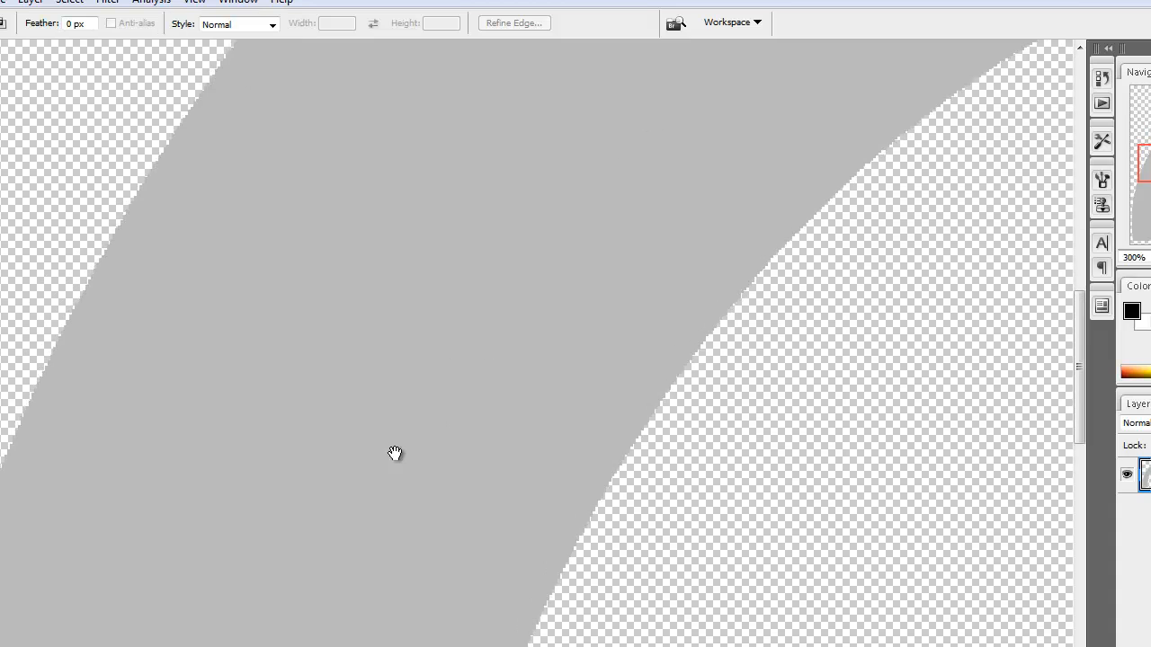
left_click_drag(396, 455, 550, 163)
left_click_drag(388, 492, 546, 249)
left_click_drag(298, 530, 423, 286)
left_click_drag(363, 372, 390, 620)
left_click_drag(451, 205, 467, 436)
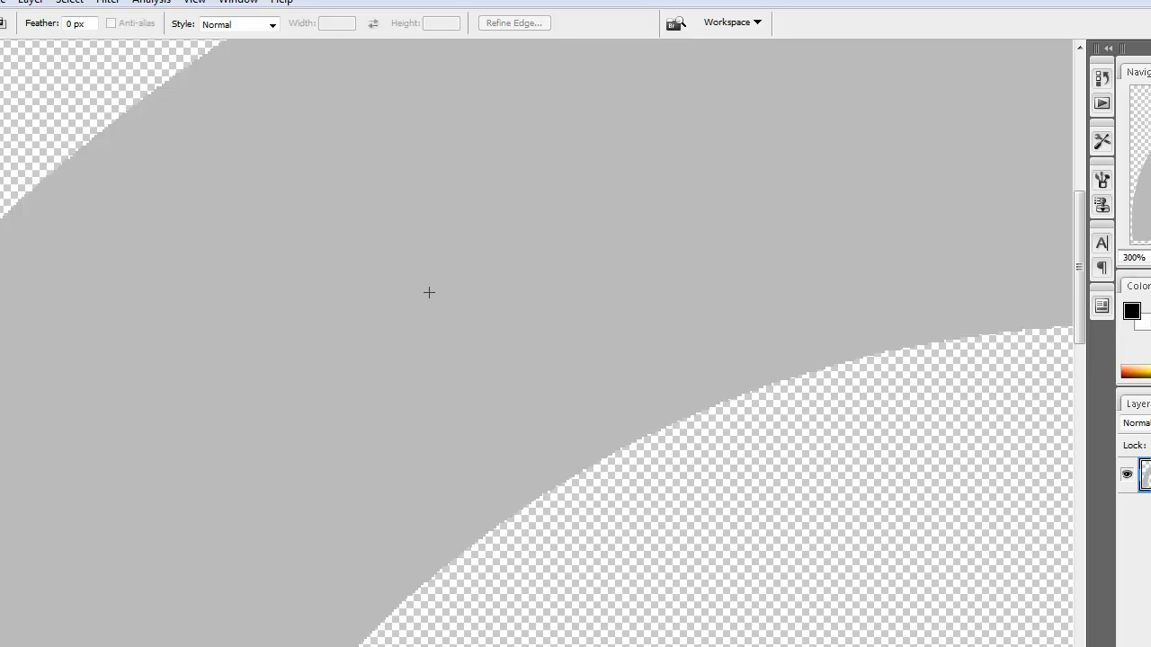
key("ctrl+minus")
key("ctrl+minus")
key("ctrl+minus")
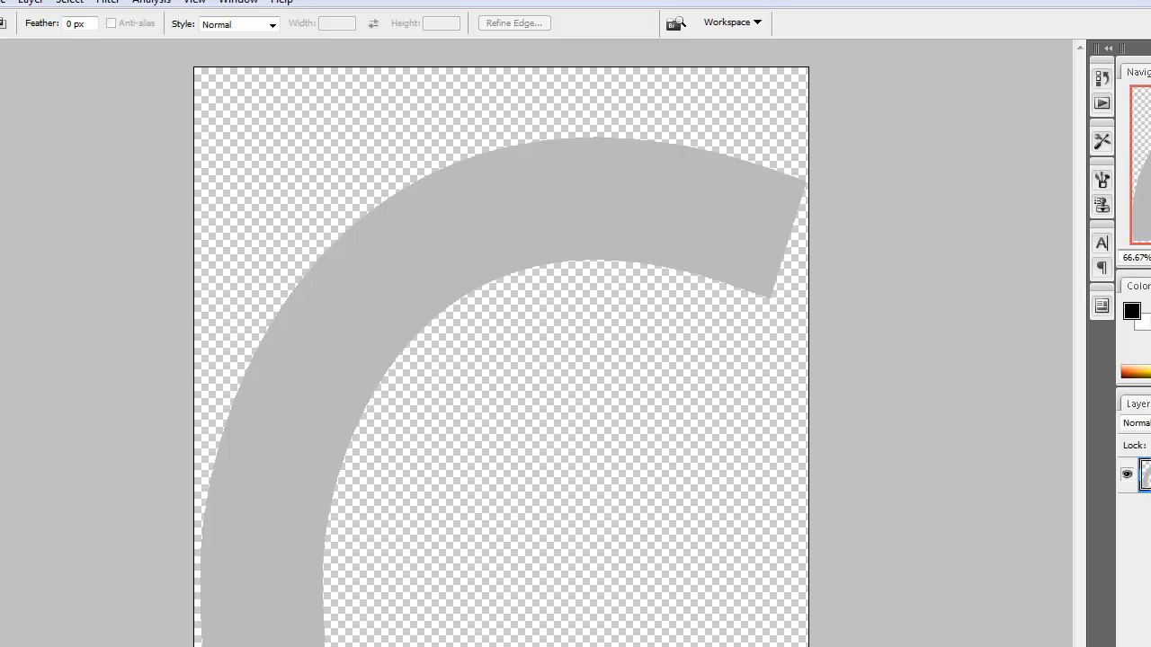
Add a Levels adjustment layer with the shadow input level raised to the histogram's central spike.
left_click(1144, 640)
left_click(1143, 421)
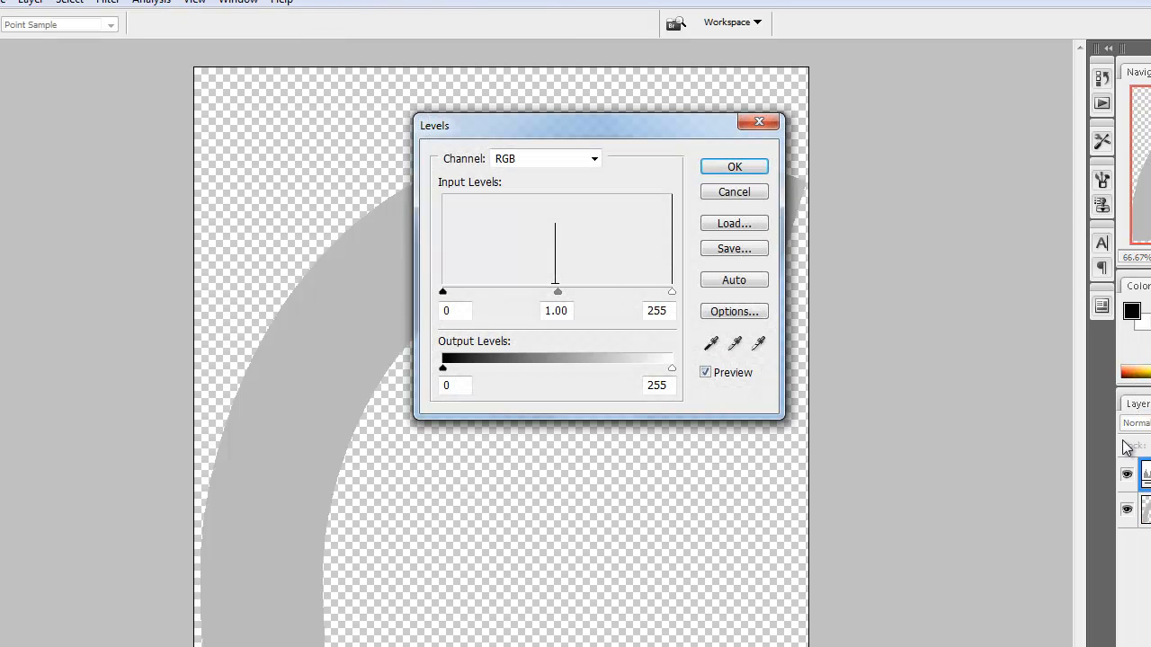
left_click_drag(443, 292, 555, 295)
left_click(716, 168)
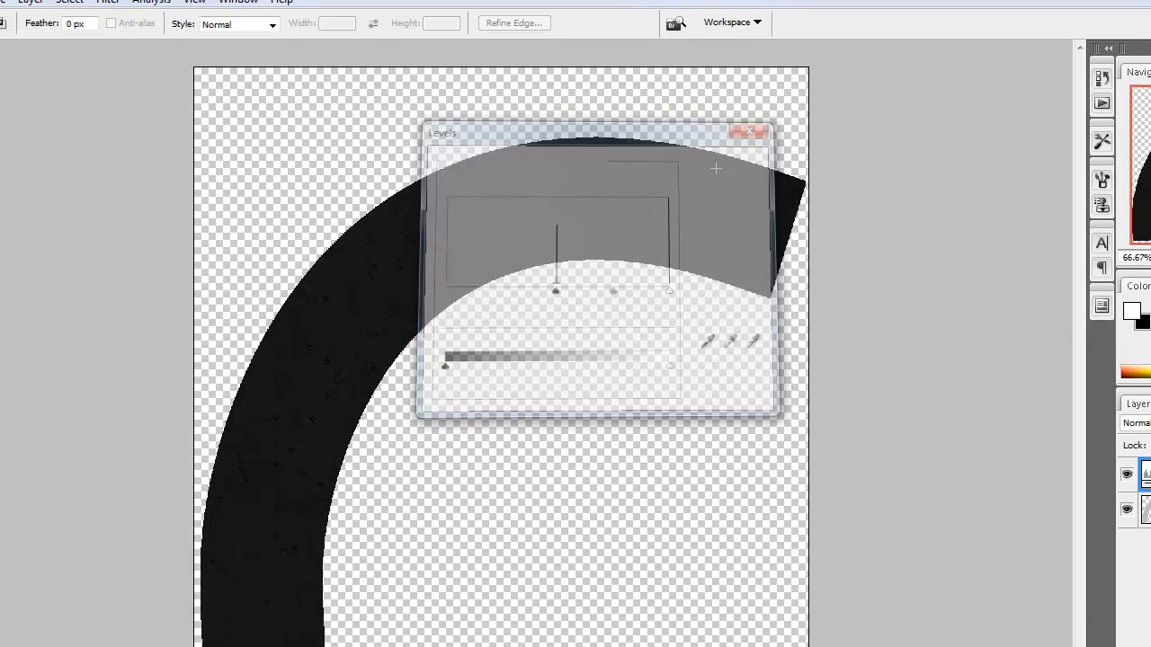
Inspect the level-adjusted road area of the wave map at 300% for raindrop ripples.
key("ctrl+plus")
key("ctrl+plus")
key("ctrl+plus")
left_click_drag(685, 167, 568, 576)
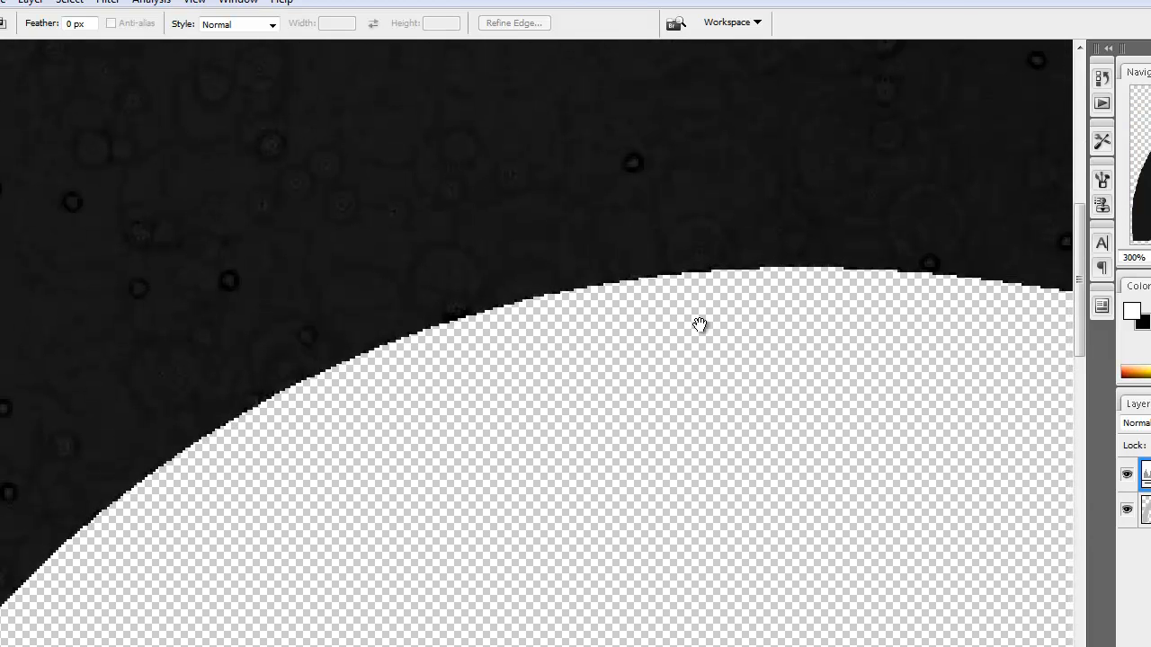
left_click_drag(700, 325, 504, 545)
left_click_drag(613, 221, 540, 306)
left_click_drag(873, 285, 578, 247)
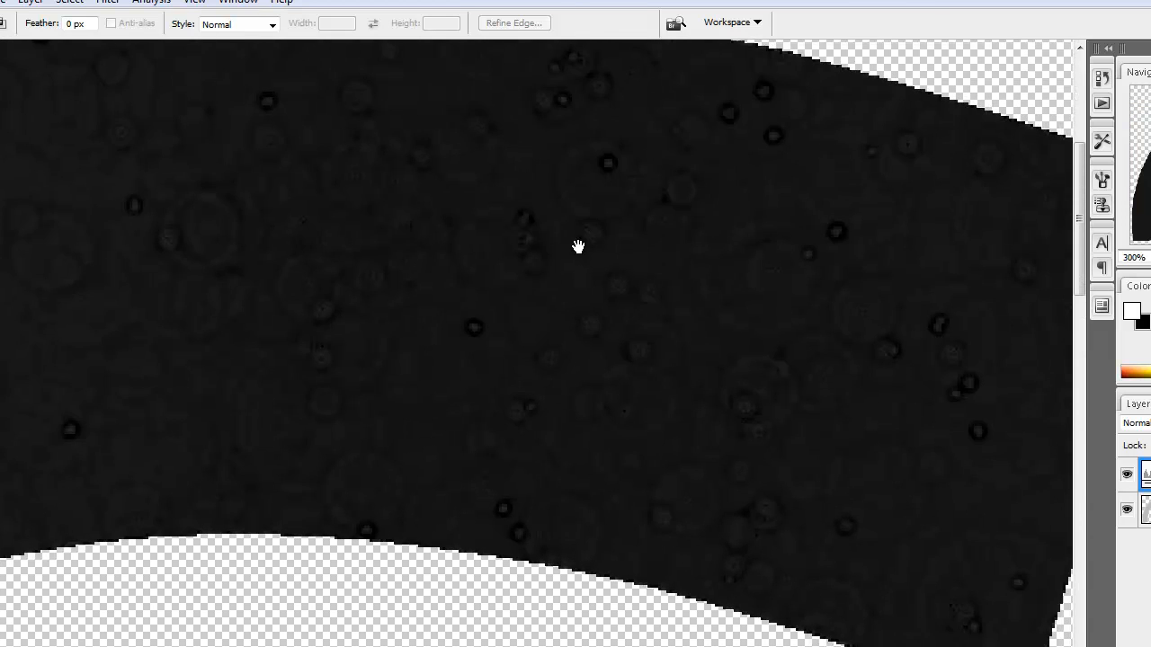
Follow the road's curve from its upper end down the outer bend in the level-adjusted wave map, checking for raindrop ripples.
left_click_drag(671, 292, 433, 273)
left_click_drag(295, 254, 892, 242)
left_click_drag(314, 323, 768, 215)
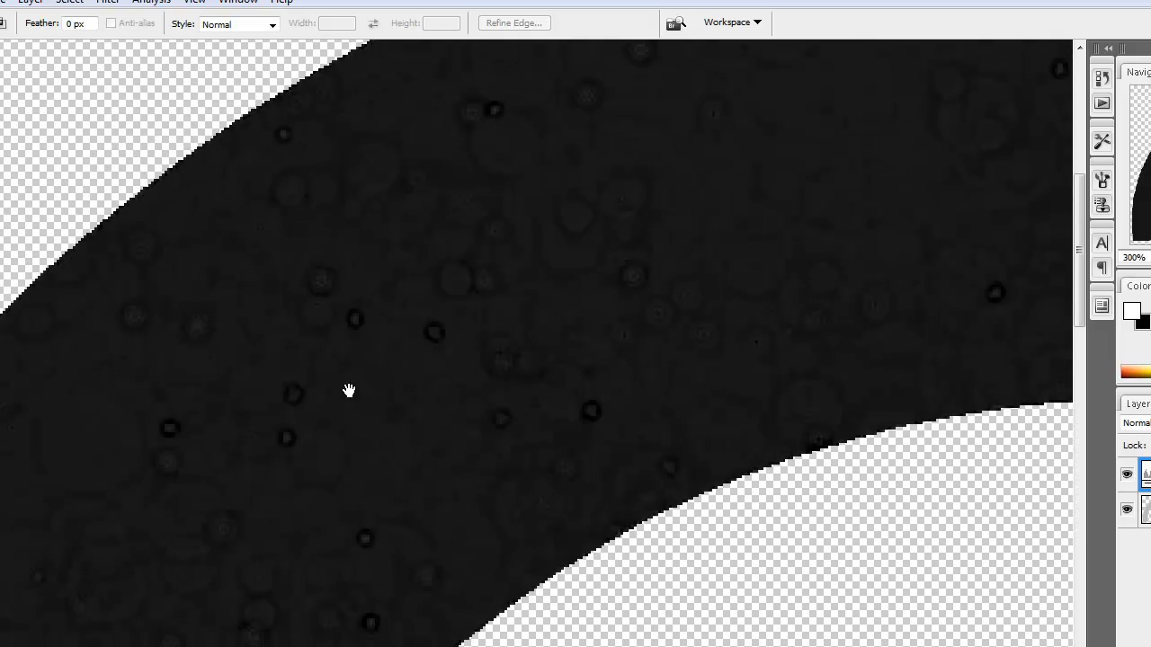
left_click_drag(349, 390, 720, 152)
left_click_drag(583, 340, 634, 288)
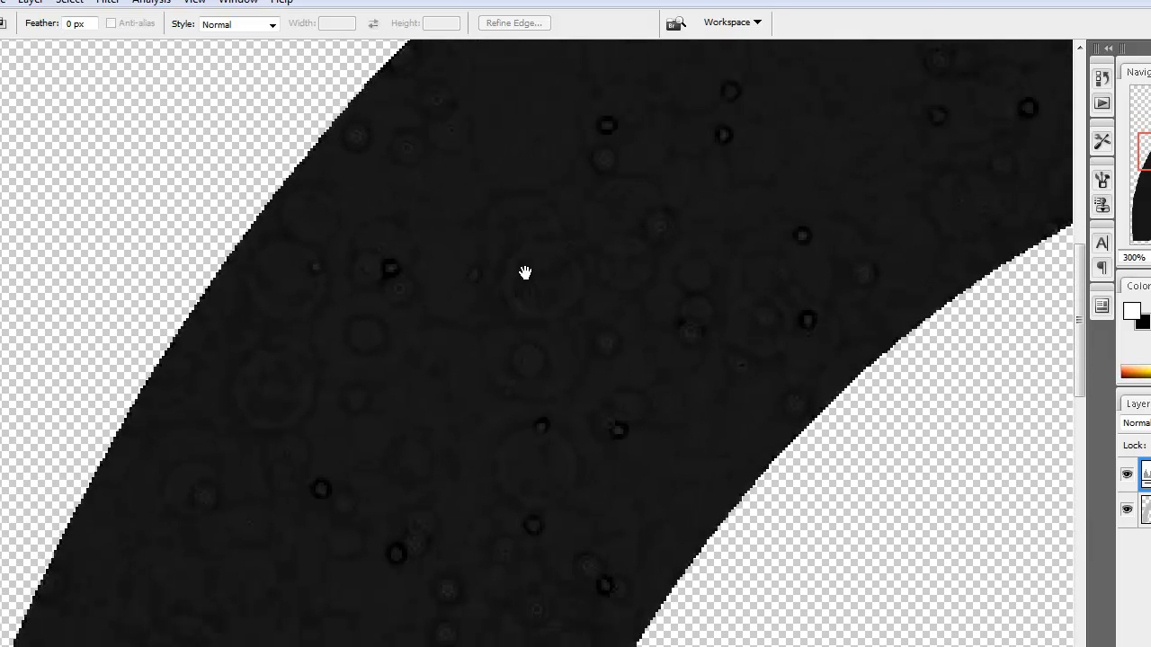
left_click_drag(495, 371, 612, 94)
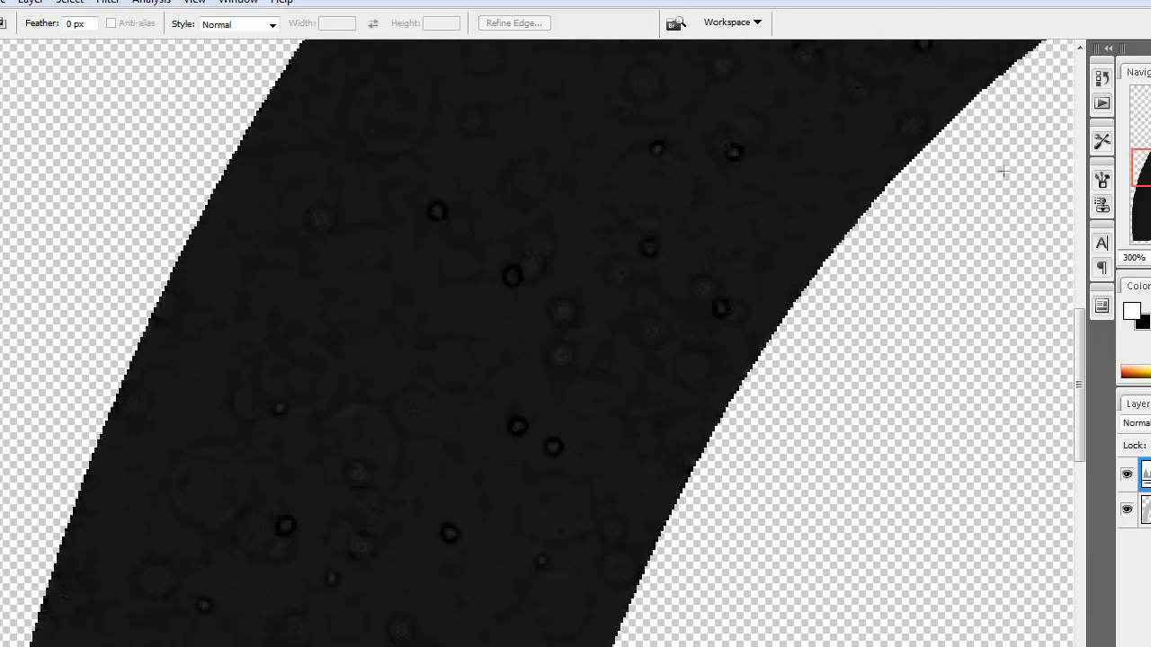
key("ctrl+minus")
key("ctrl+minus")
Close the wave map image without saving the Levels adjustment.
key("ctrl+w")
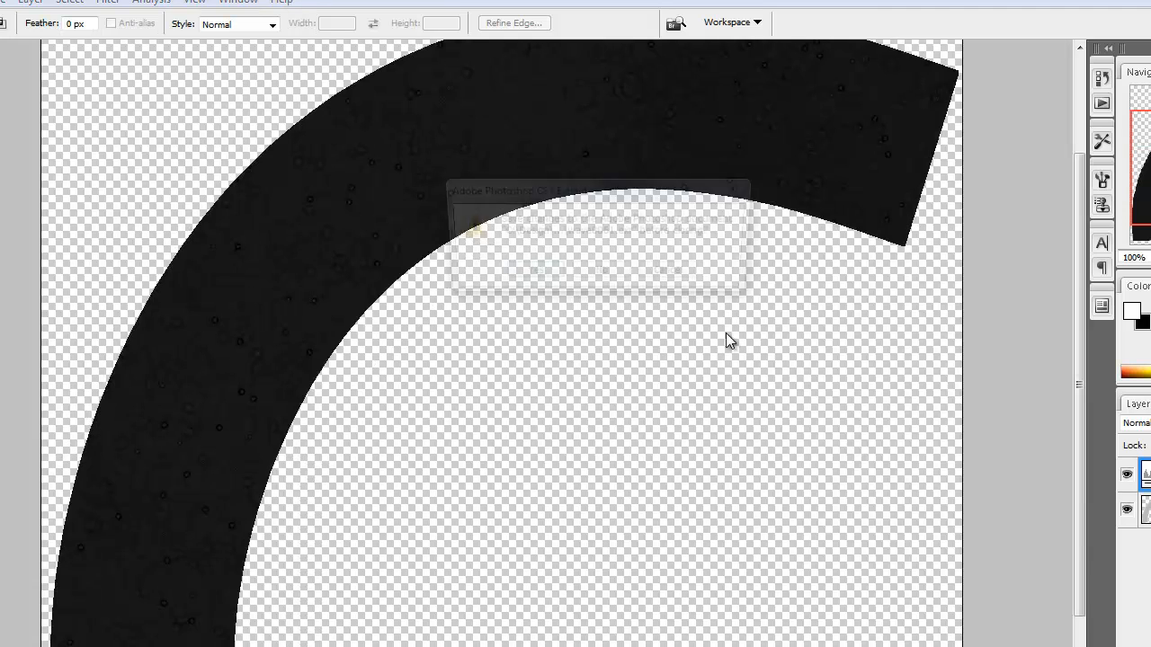
left_click(674, 274)
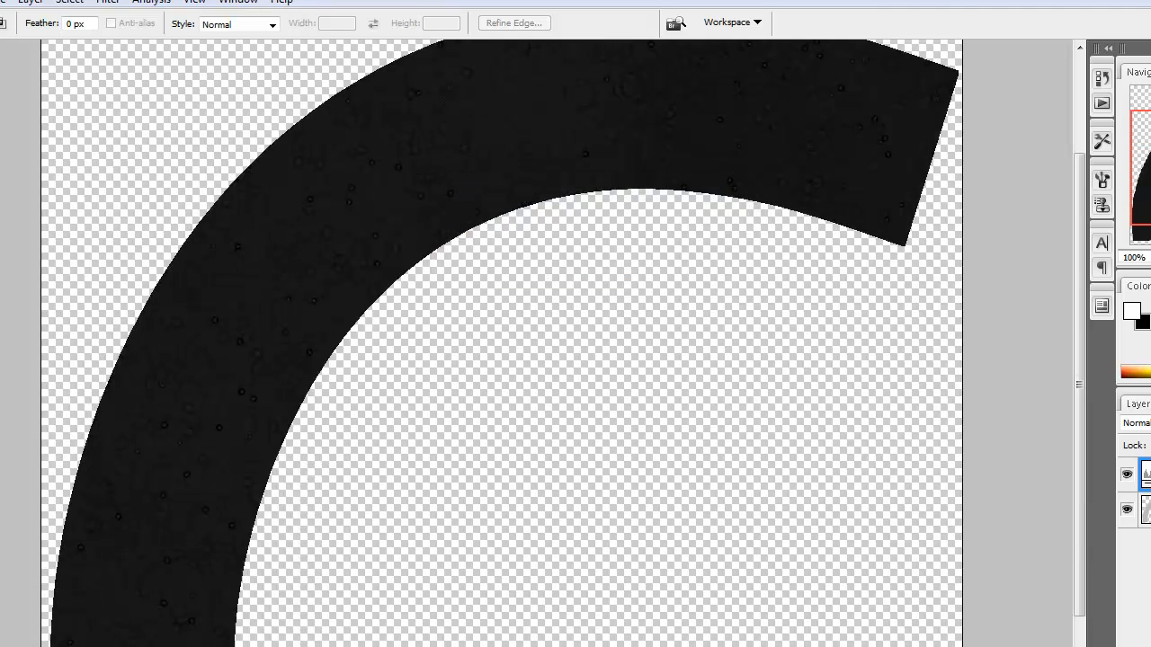
key("ctrl+w")
left_click(620, 271)
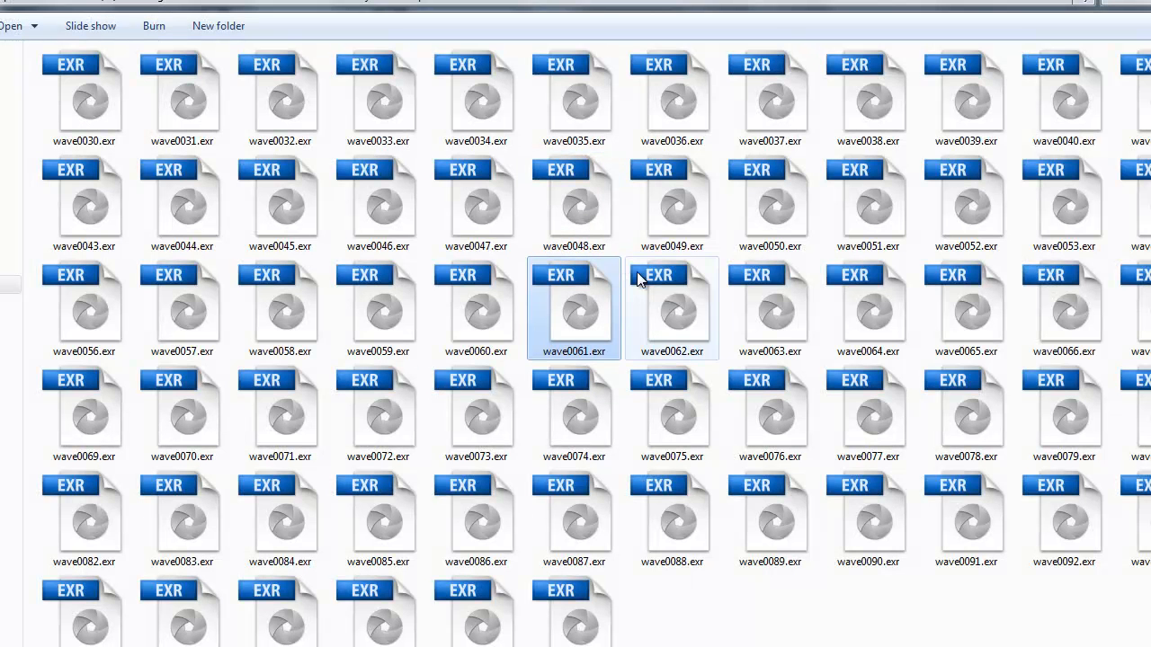
left_click(640, 283)
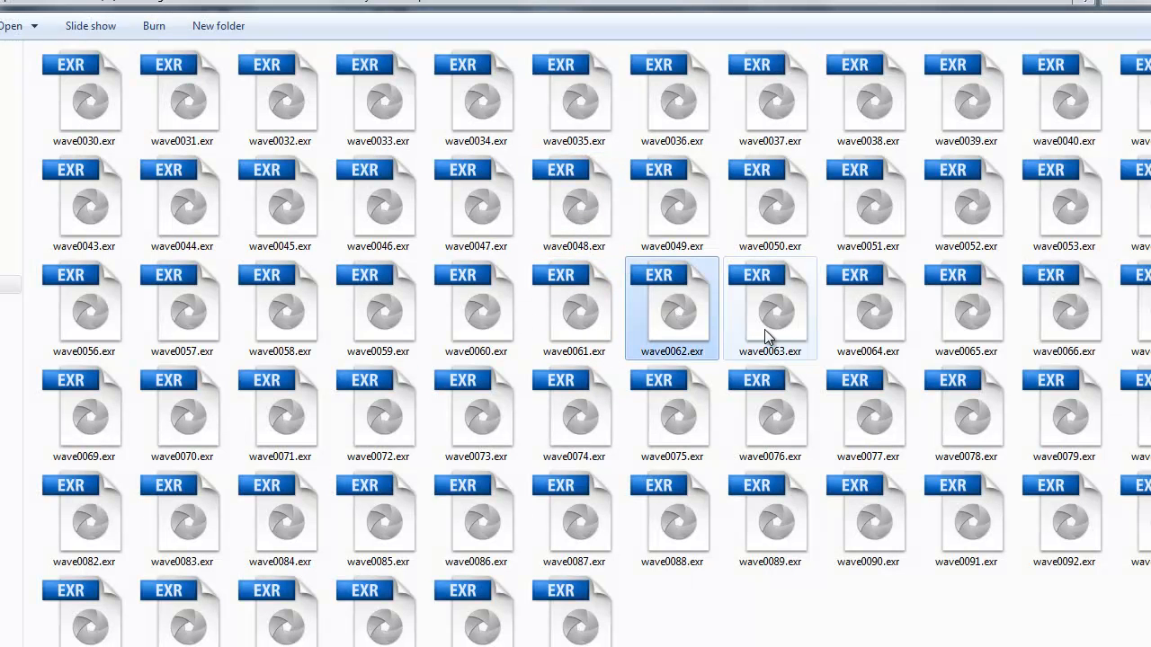
left_click(747, 326)
left_click(881, 312)
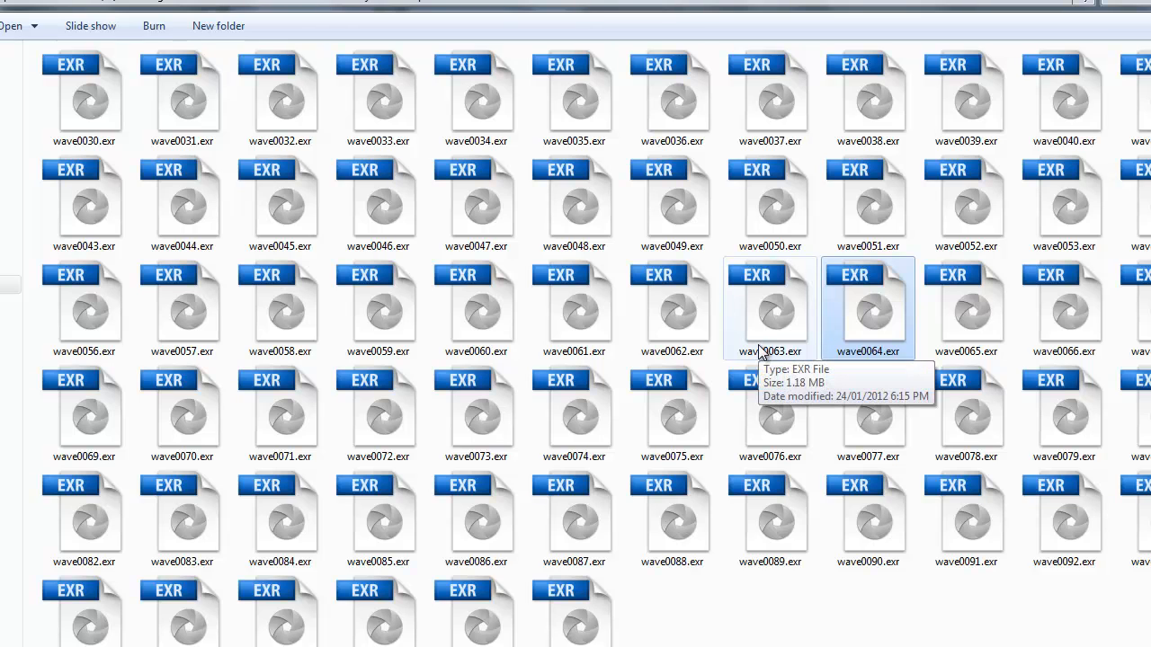
left_click(757, 290)
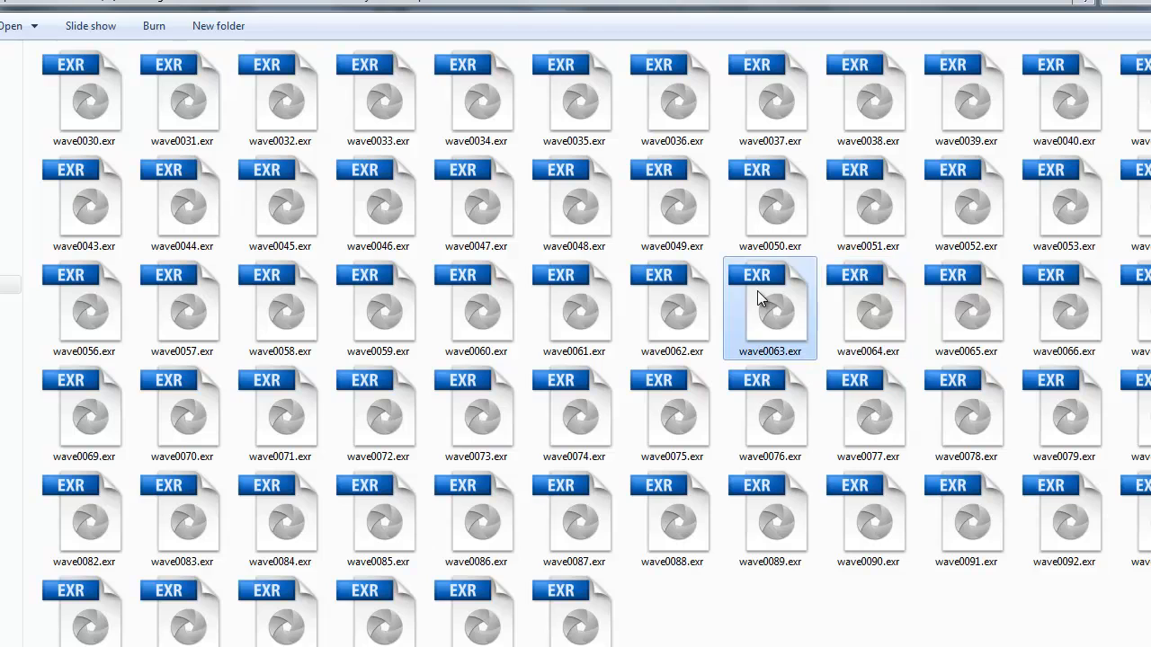
left_click(722, 293)
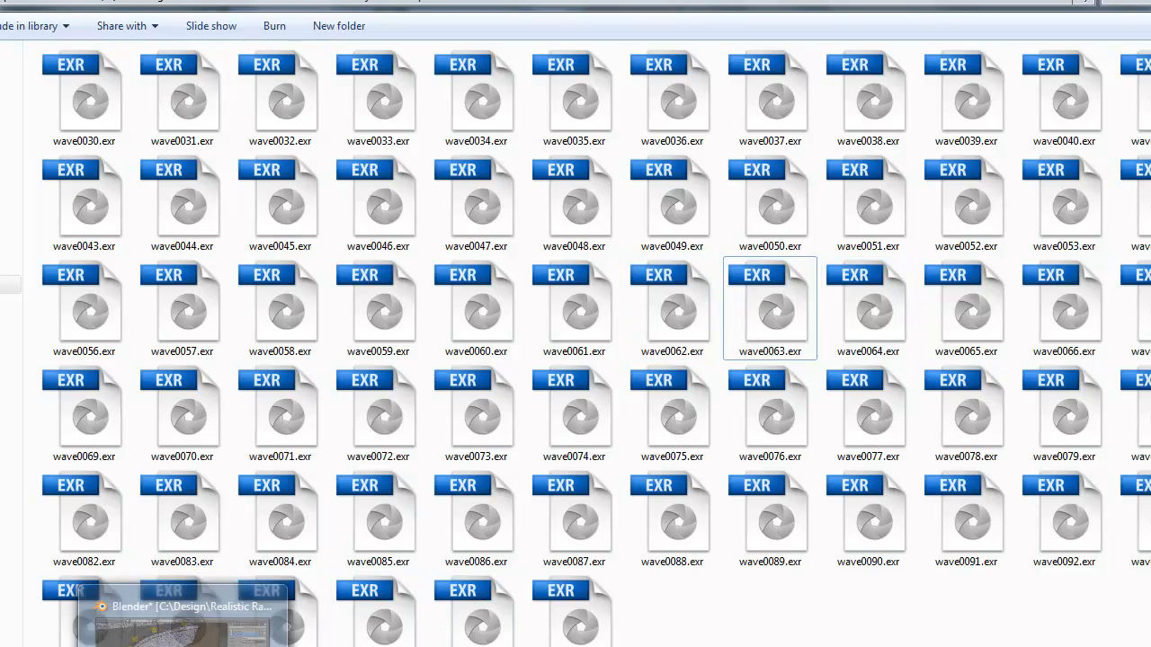
Switch to Blender and add a new texture named Waves in the empty slot below Paint of the road's material.
left_click(184, 642)
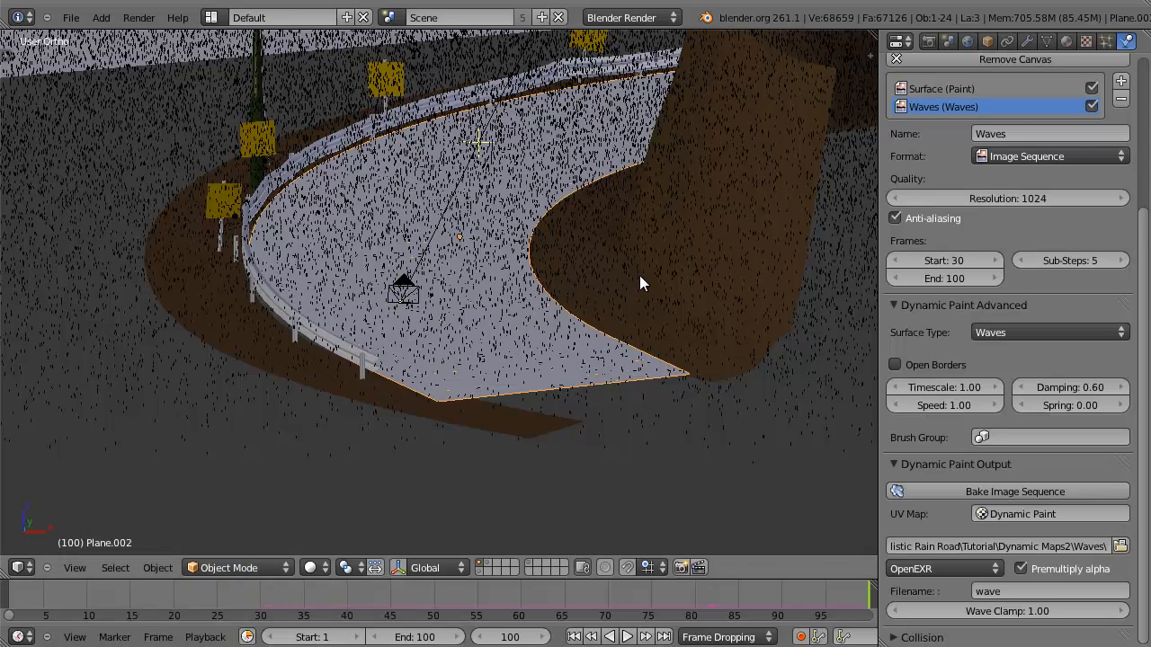
left_click(1066, 42)
left_click(1081, 42)
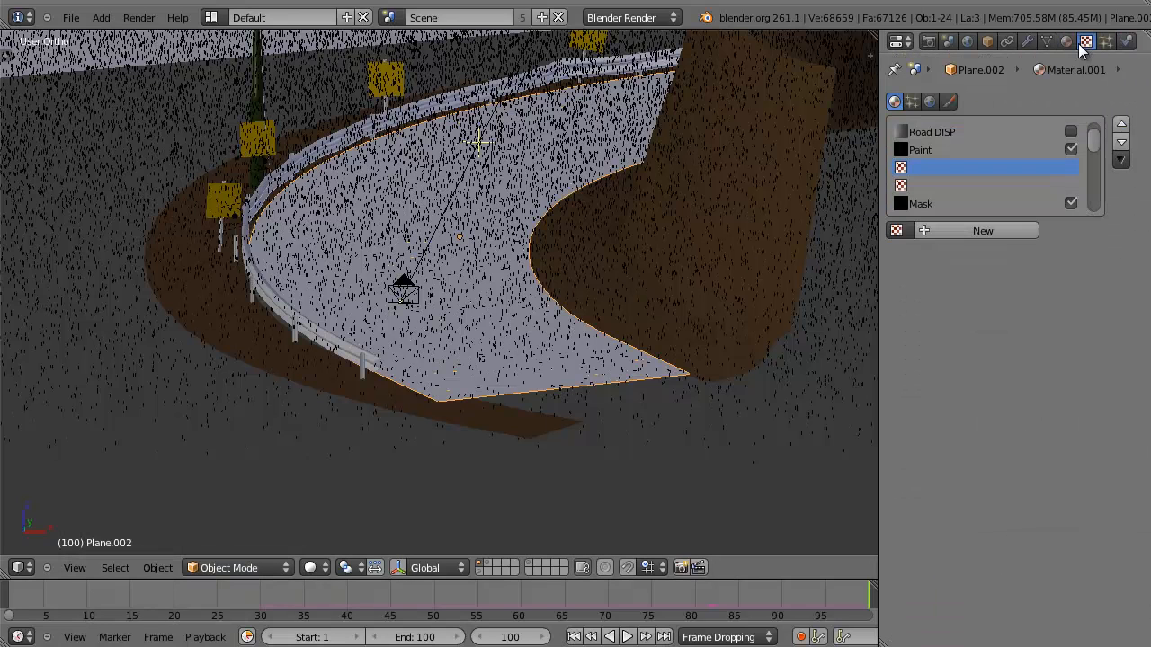
left_click(954, 229)
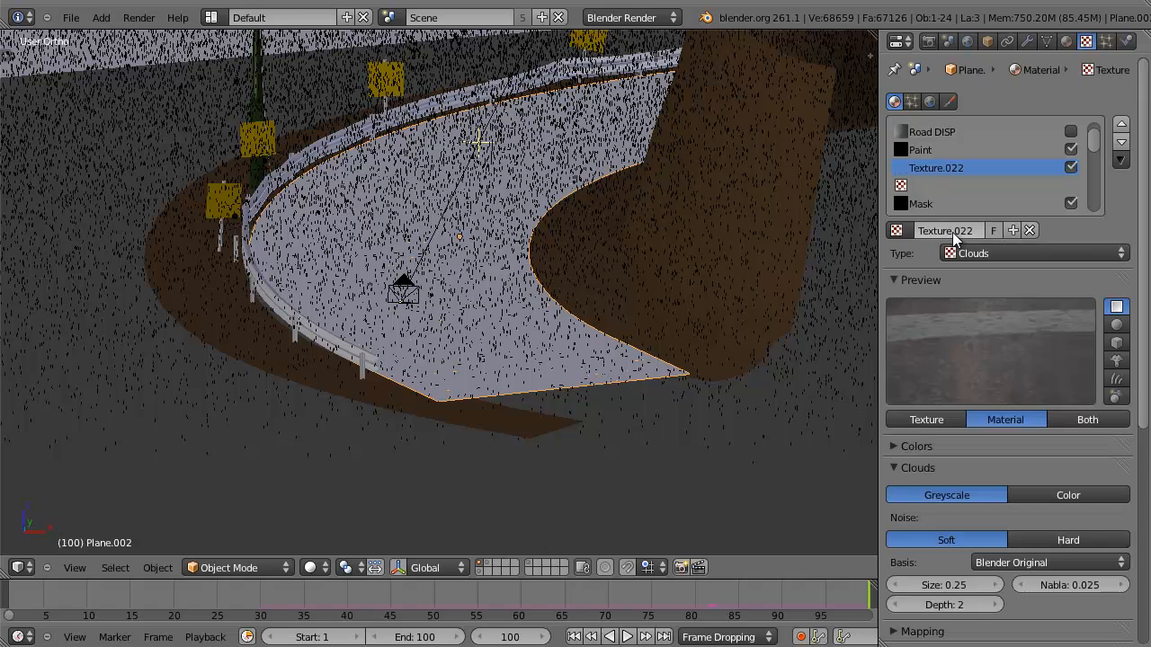
left_click(952, 232)
type("Waves")
key("Return")
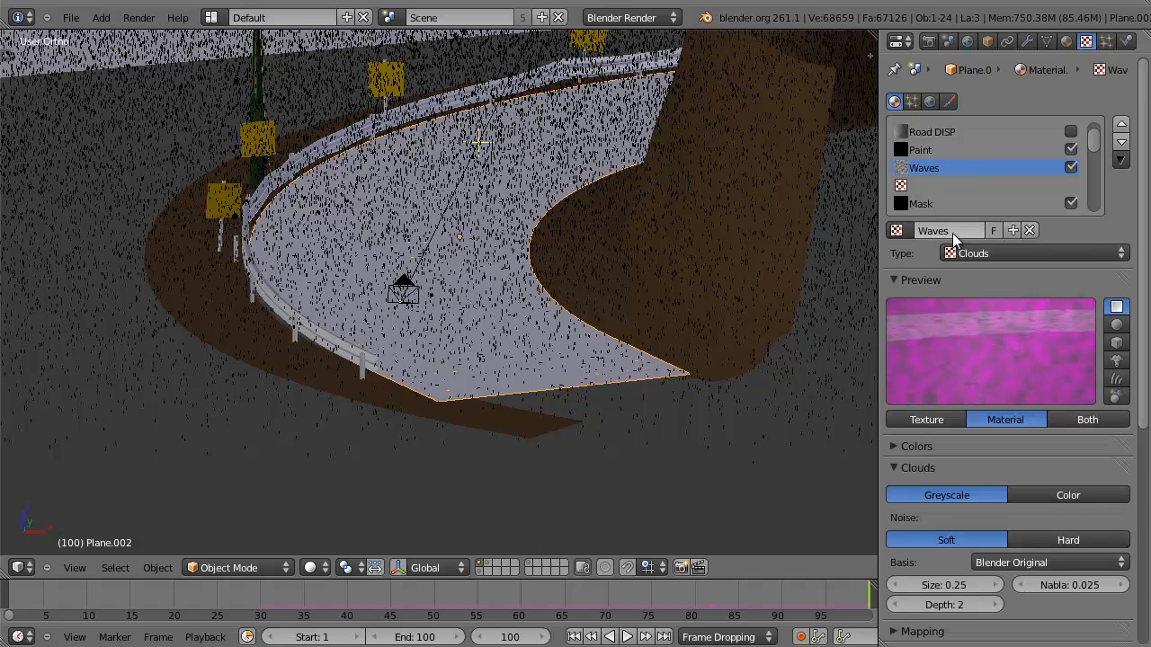
Make the Waves texture an Image or Movie type and load wave0030.exr from the Dynamic Maps2\Waves folder.
left_click(1037, 253)
left_click(1013, 371)
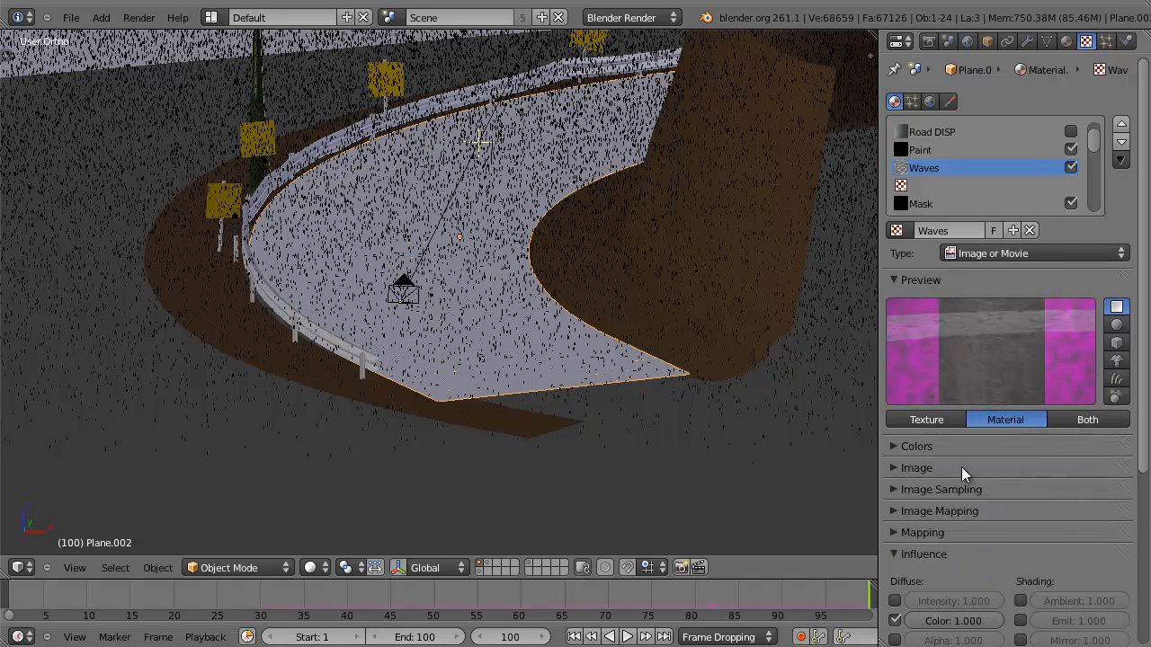
left_click(1058, 497)
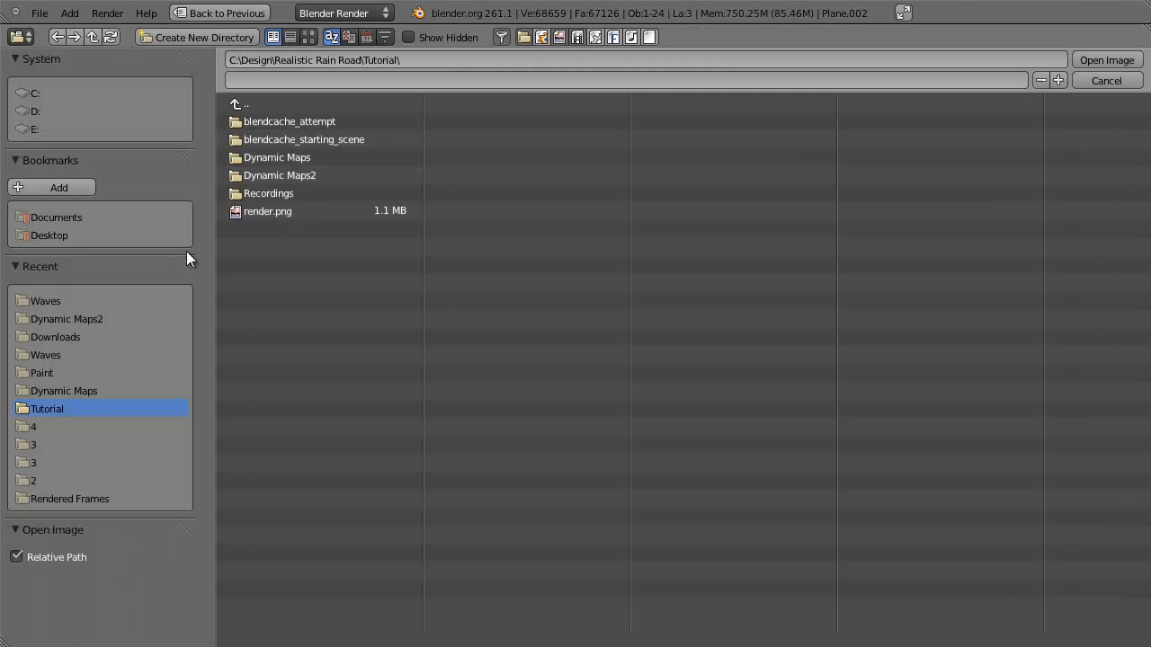
left_click(311, 177)
left_click(306, 125)
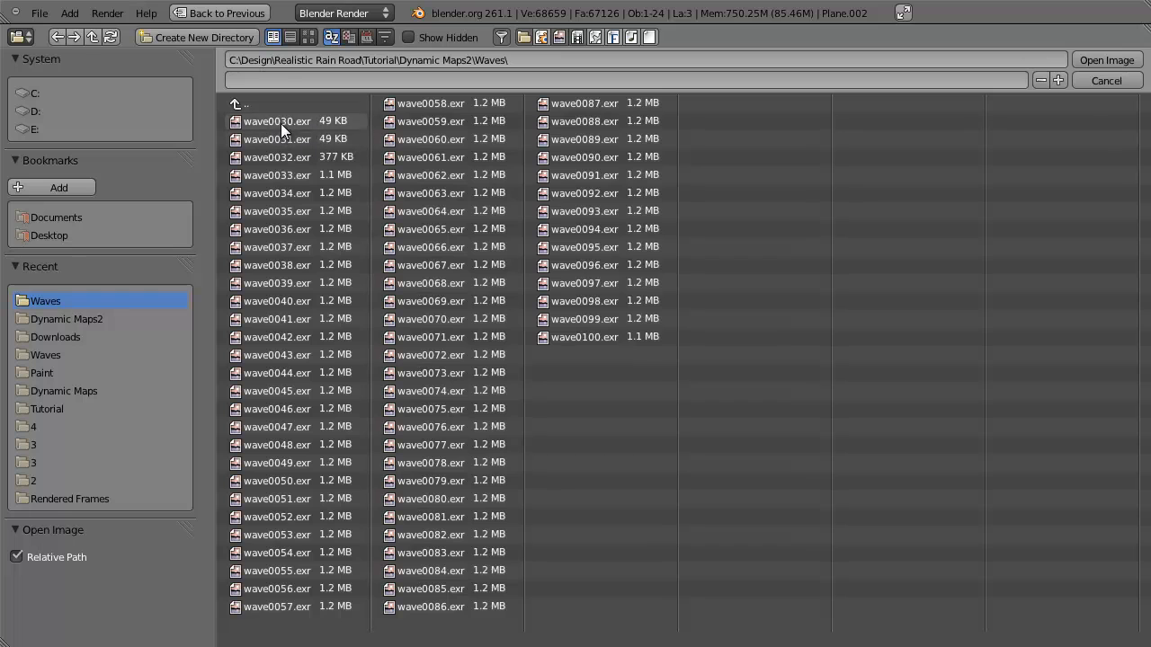
left_click(277, 122)
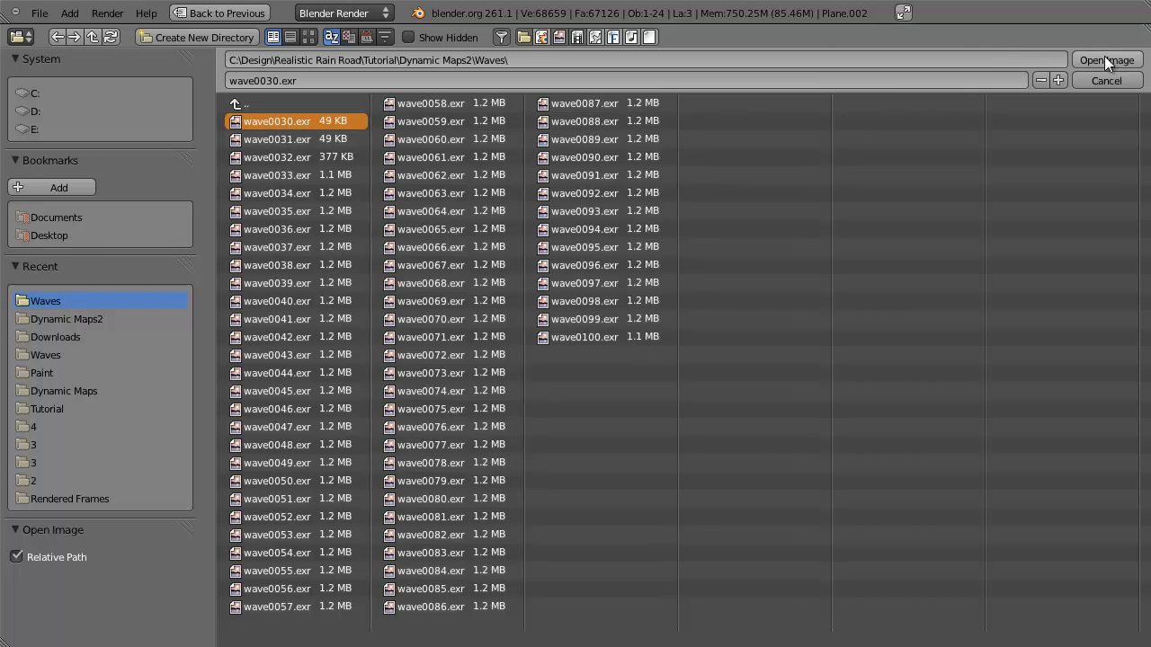
Set the wave image source to Image Sequence with start frame 30 and offset 29.
scroll(1043, 301, "down", 7)
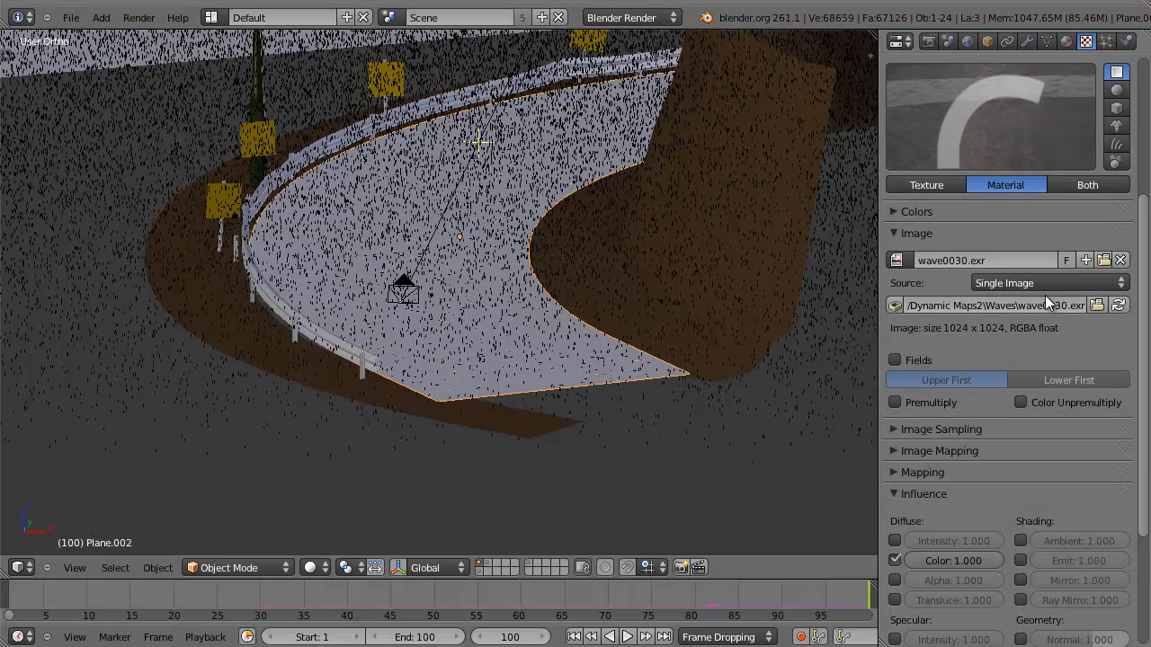
left_click(1029, 270)
left_click(1034, 234)
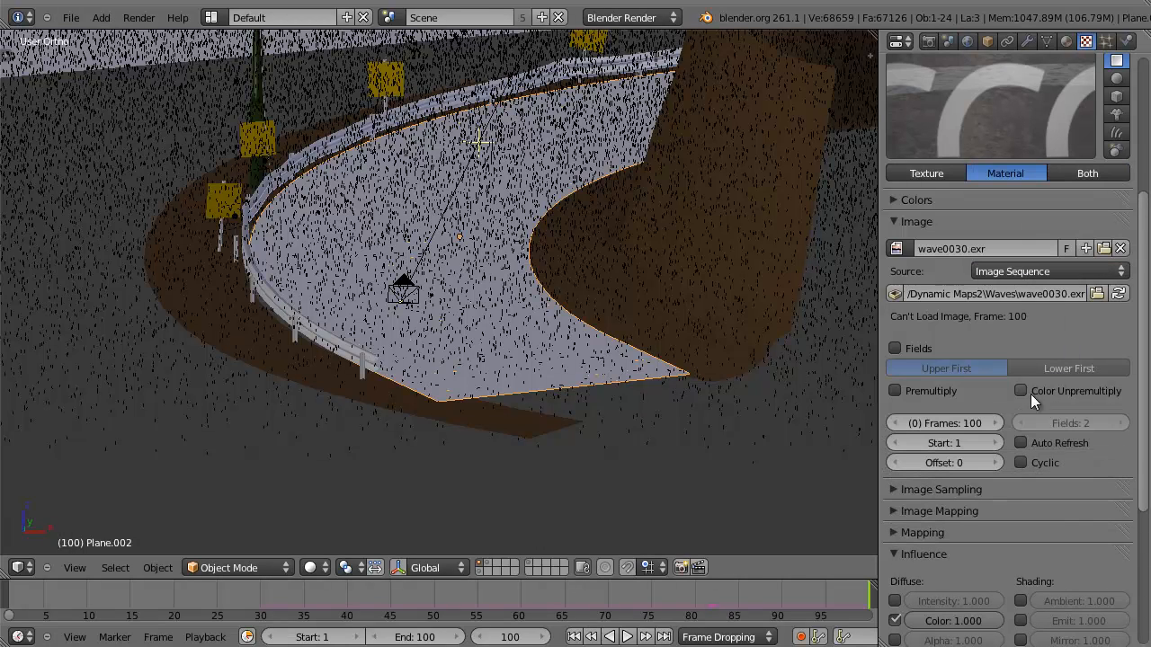
left_click(949, 438)
type("30")
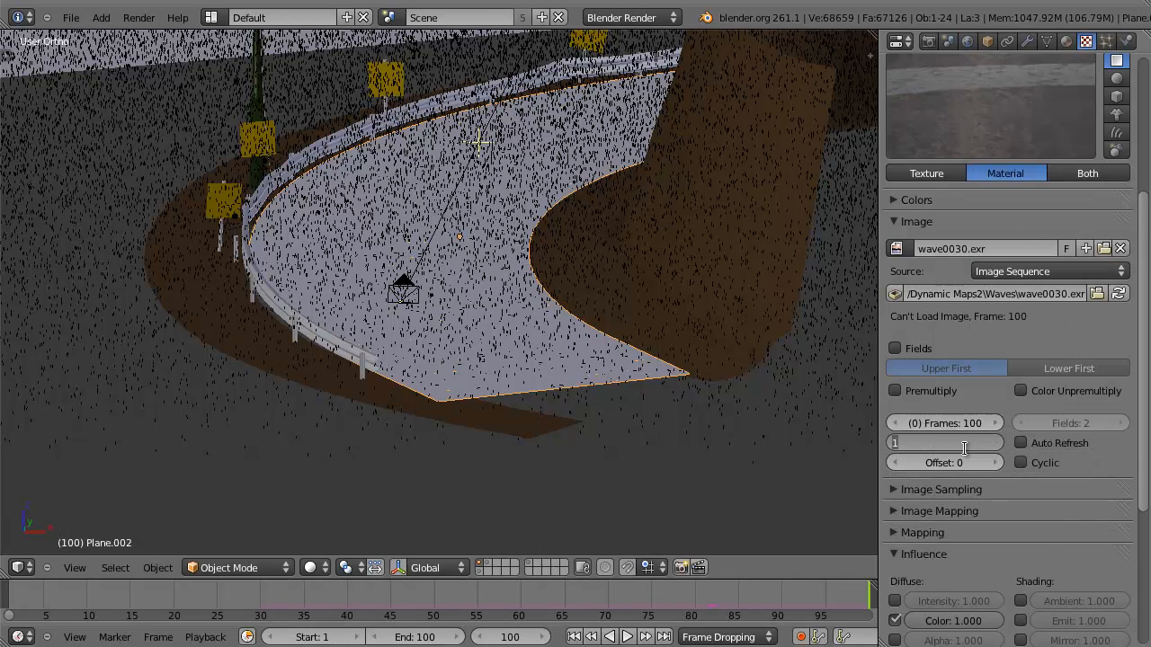
key("Return")
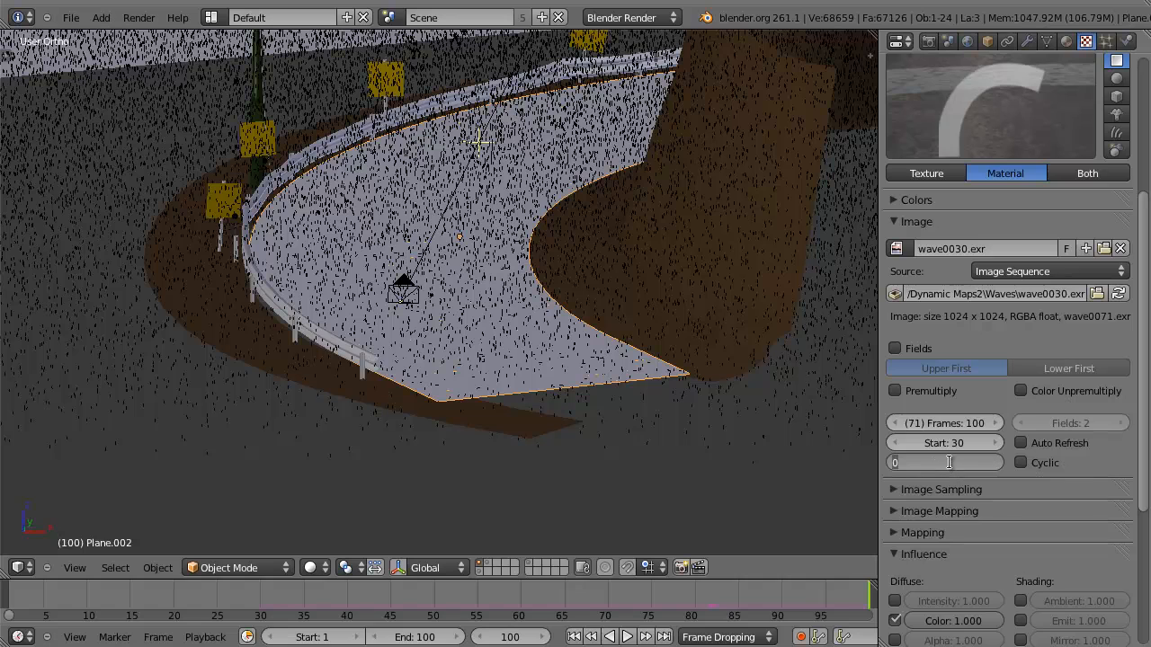
Go to frames 73 and 50, refreshing the sequence's frame count each time to check which wave image is loaded.
left_click(633, 587)
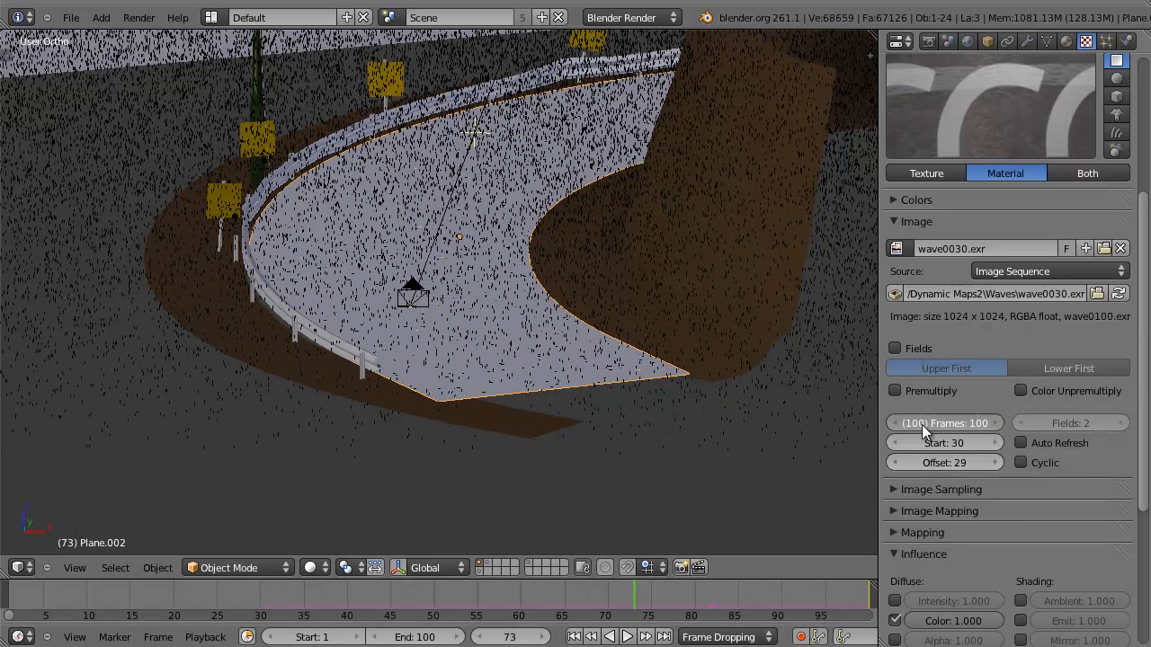
left_click(996, 422)
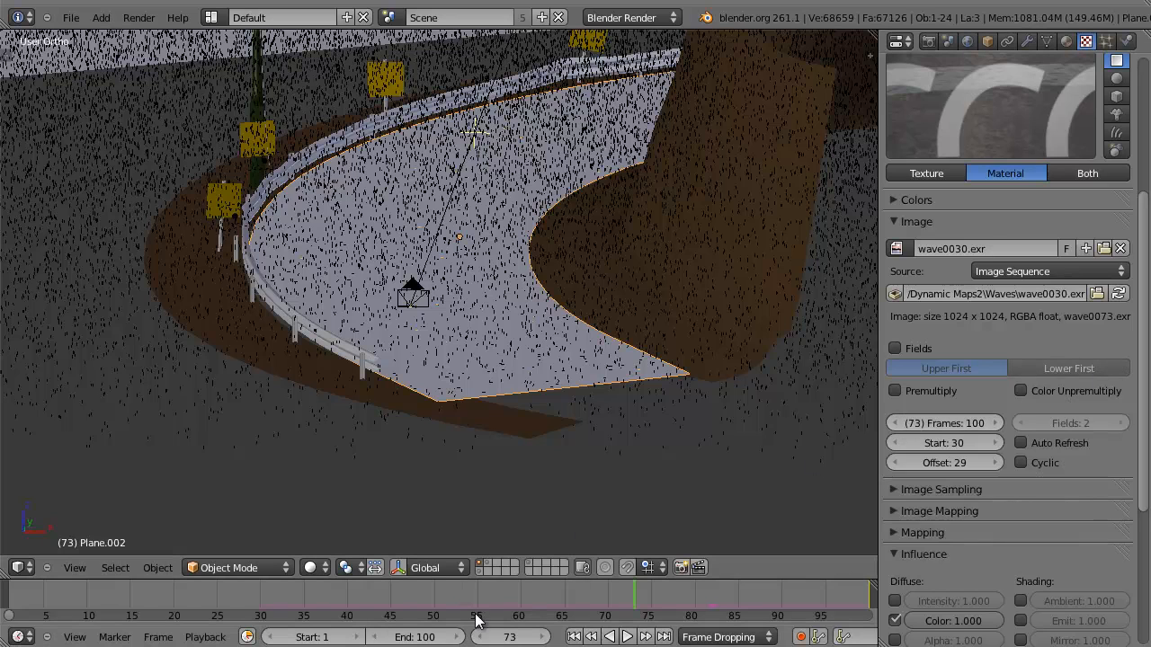
left_click(434, 595)
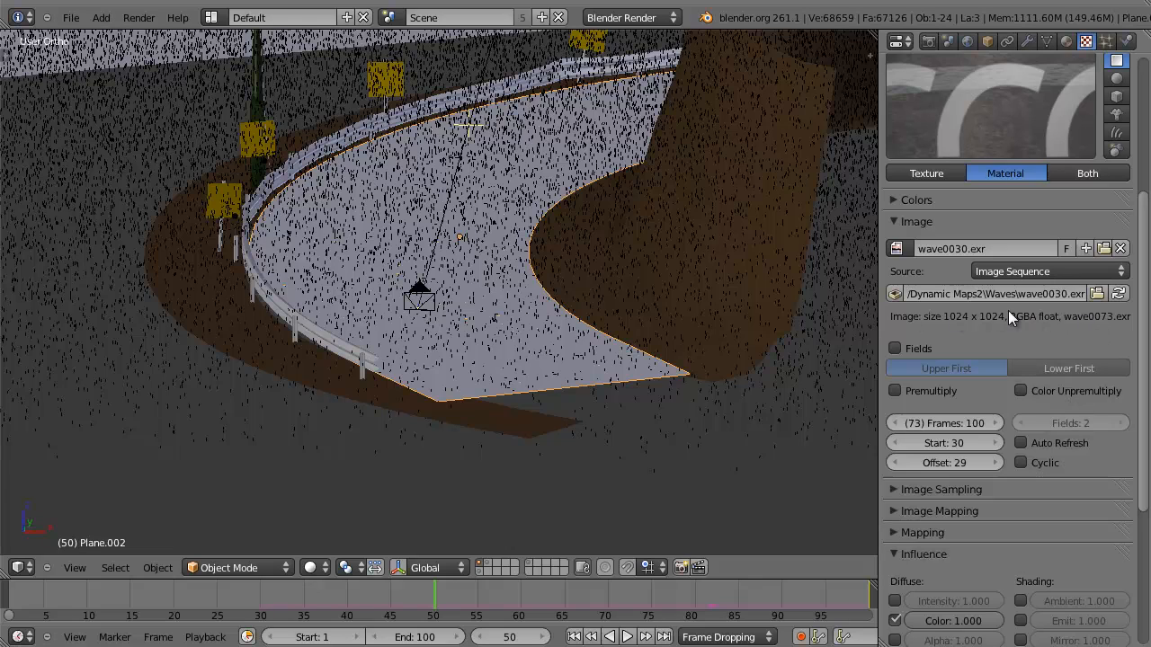
left_click(996, 418)
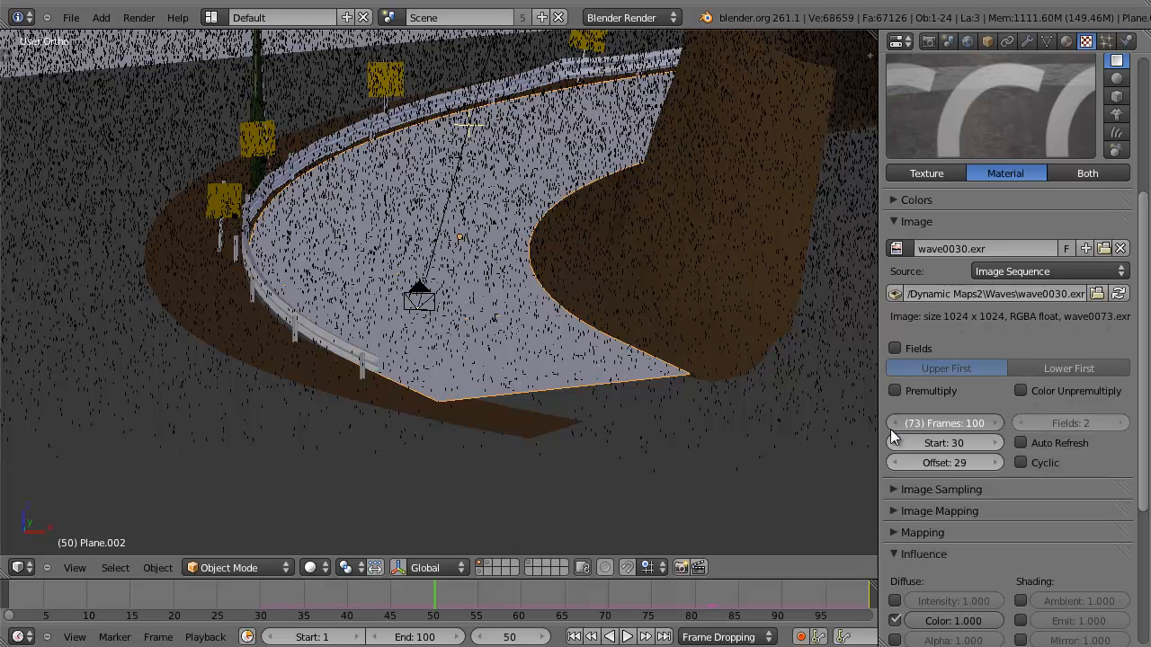
left_click(897, 422)
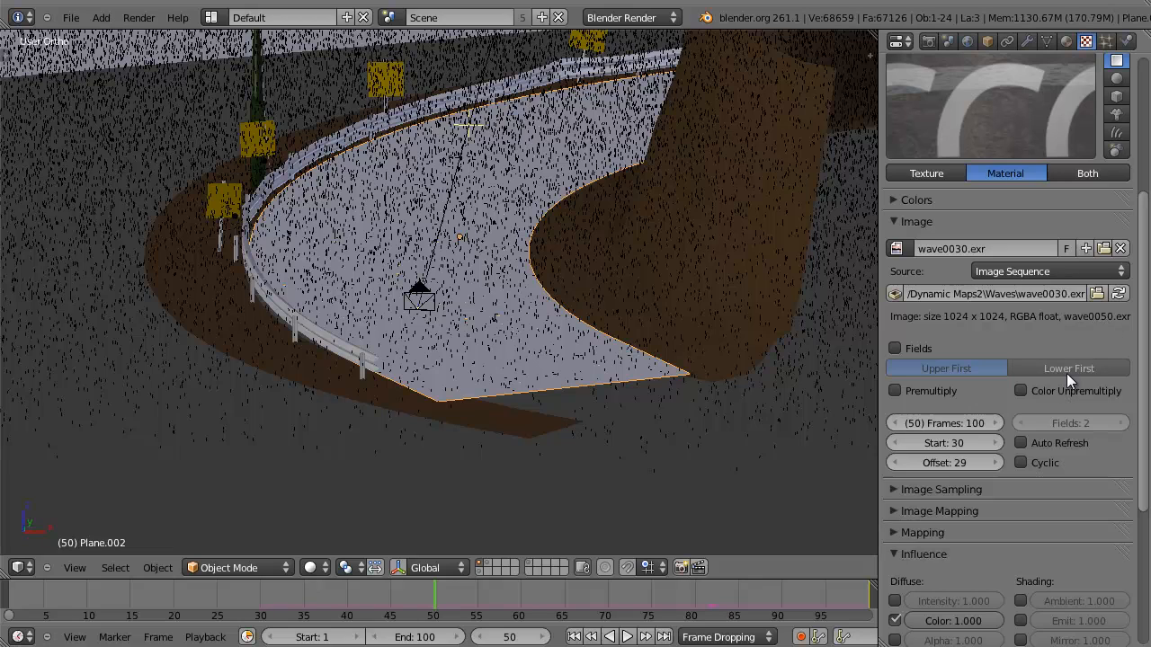
Make the Waves texture influence only Normal at -2.000 instead of Color, with the bump mapping method set to Best Quality.
scroll(956, 487, "down", 6)
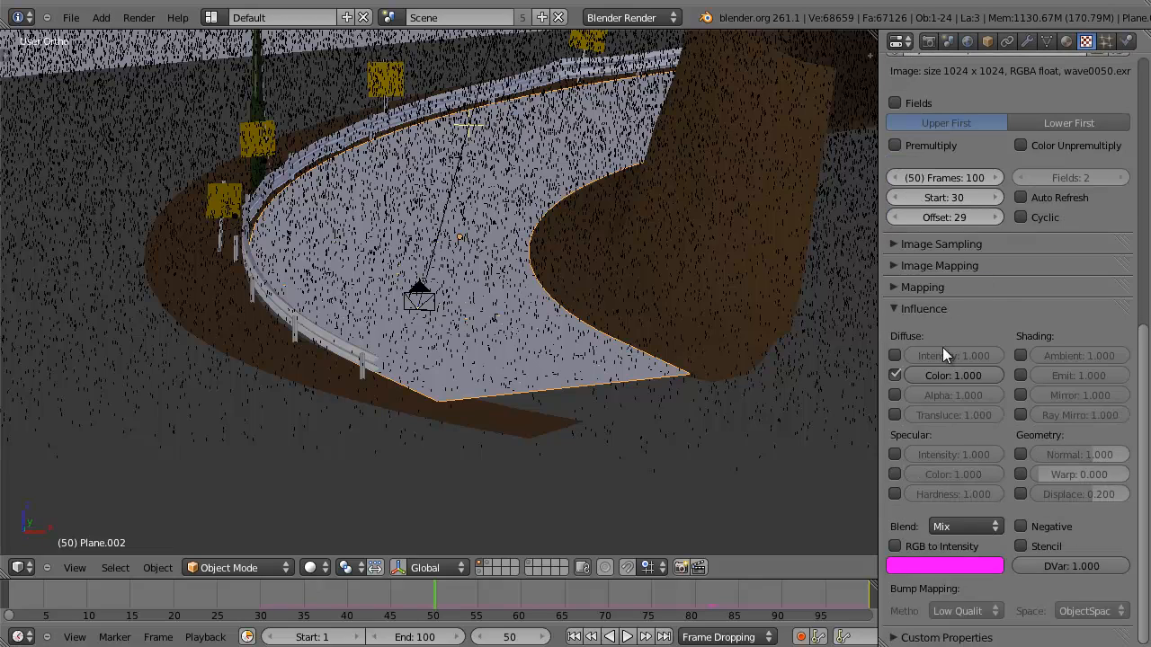
left_click(895, 374)
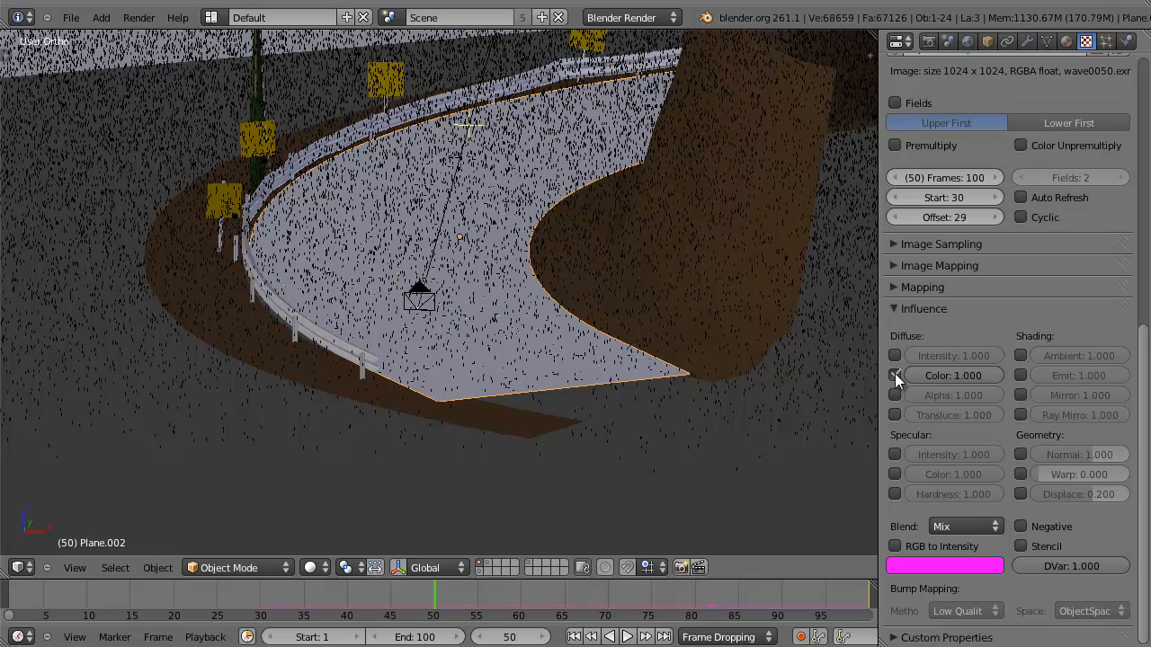
left_click(1022, 454)
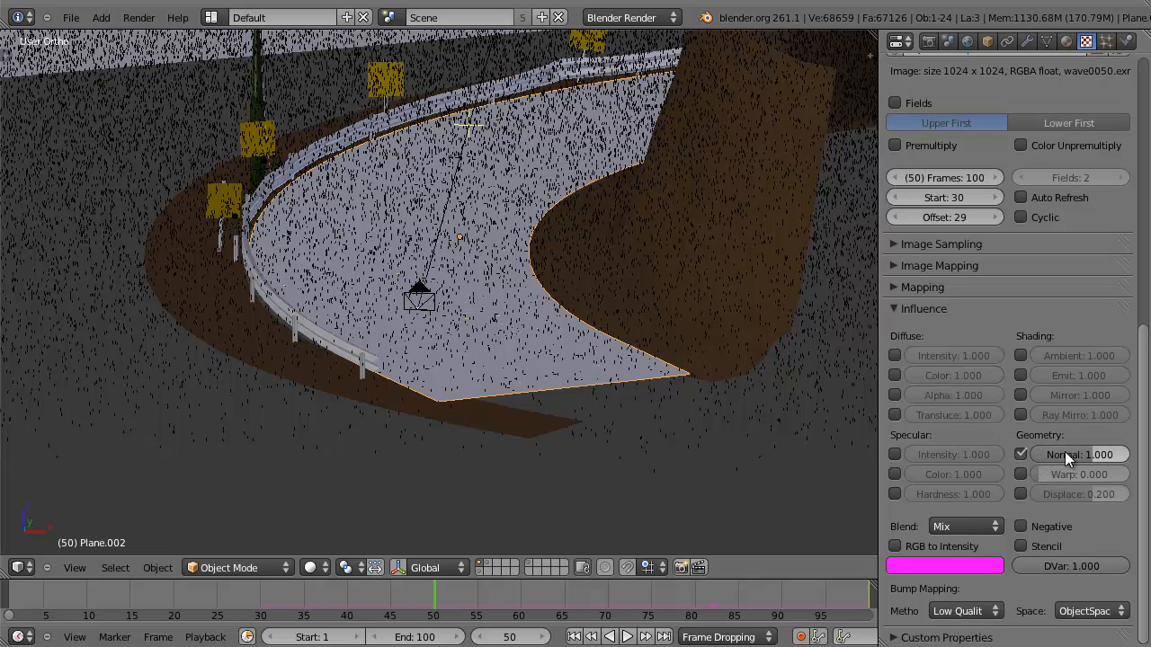
left_click(1076, 453)
key("BackSpace")
key("Return")
left_click(960, 612)
left_click(977, 515)
Map the Waves texture with UV coordinates using the Dynamic Paint UV map and flat projection.
left_click(903, 290)
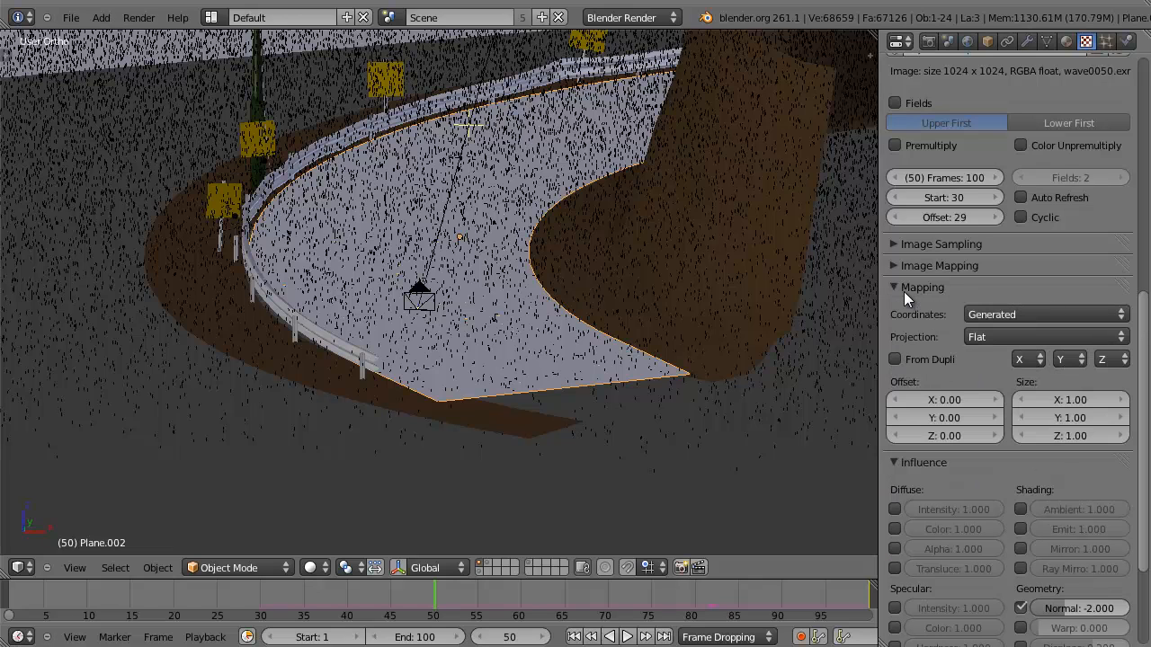
left_click(973, 334)
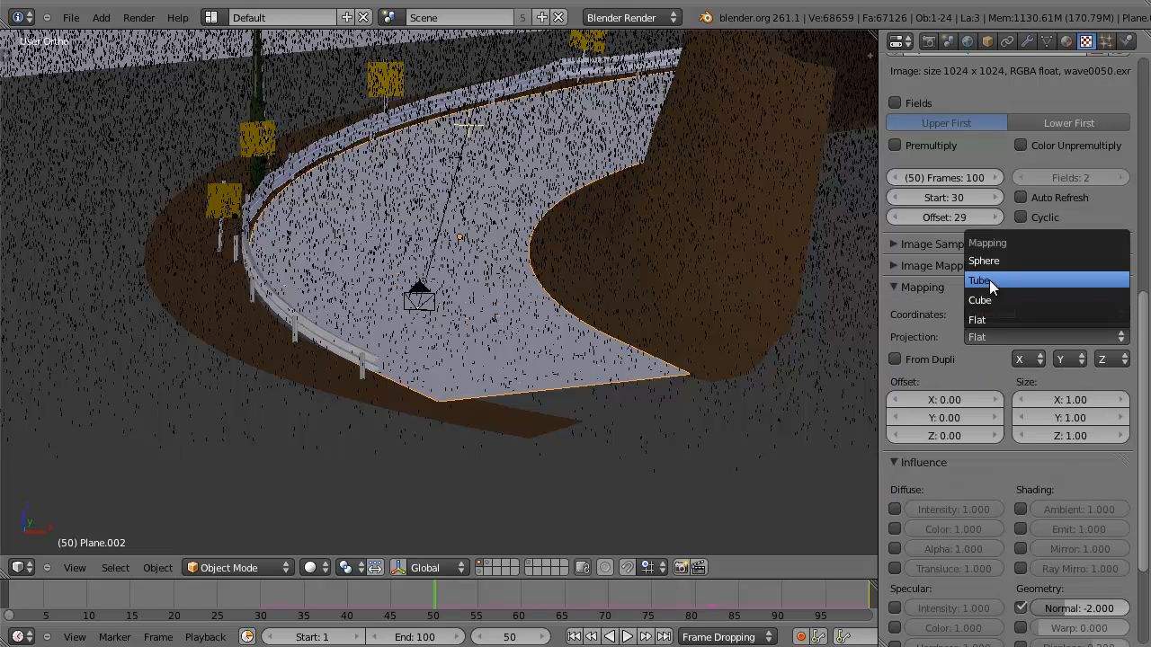
left_click(979, 319)
left_click(971, 312)
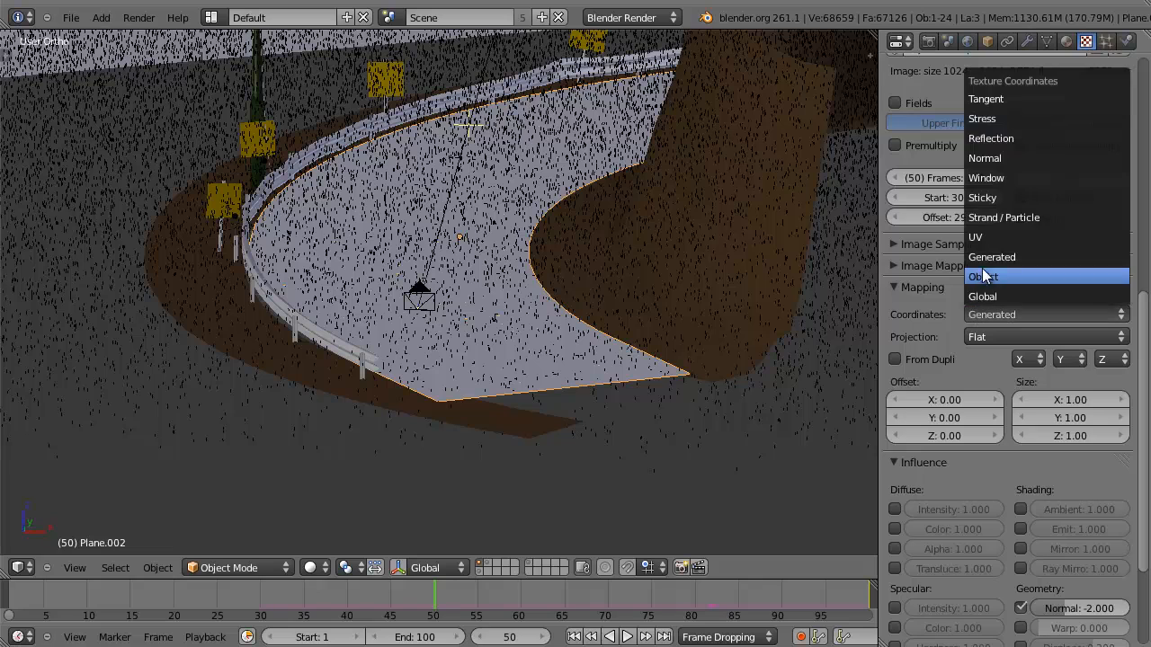
left_click(982, 243)
left_click(982, 337)
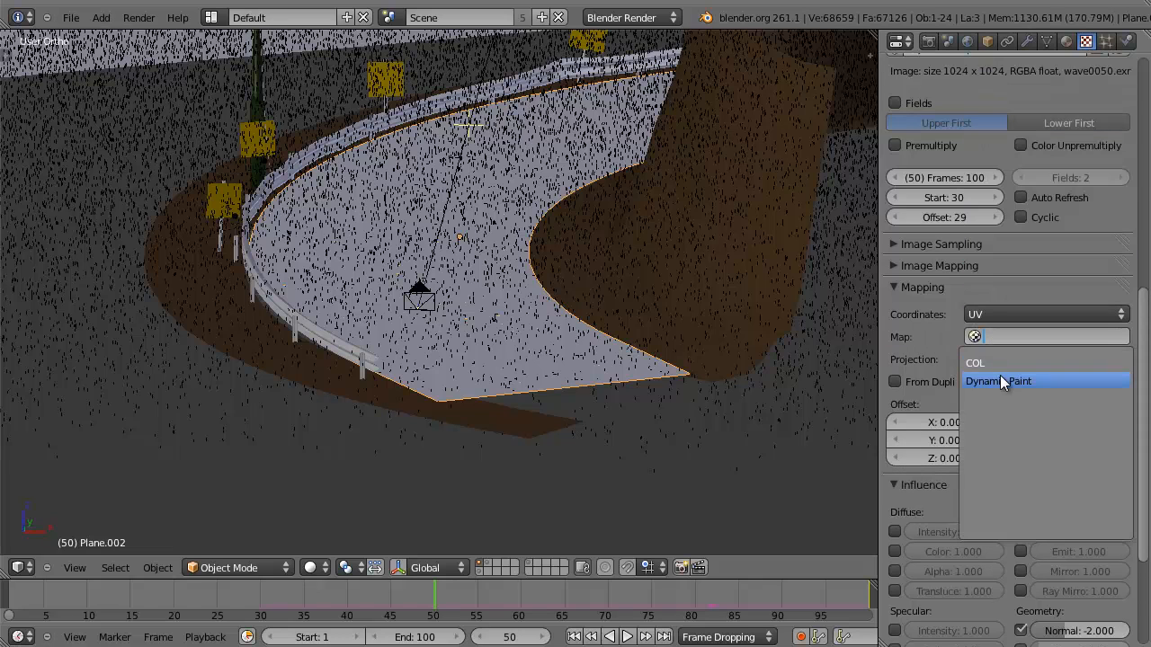
left_click(1000, 375)
left_click(893, 288)
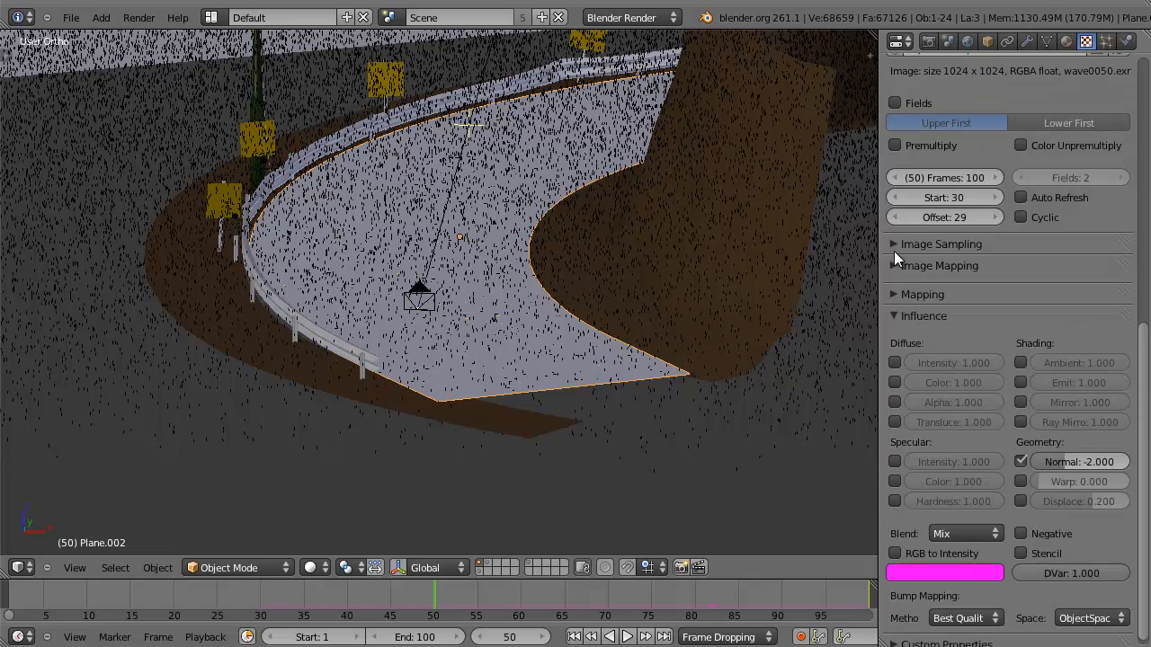
Switch the viewport to the camera view and save the scene over starting_scene.blend.
left_click(894, 250)
left_click(904, 245)
scroll(908, 245, "up", 10)
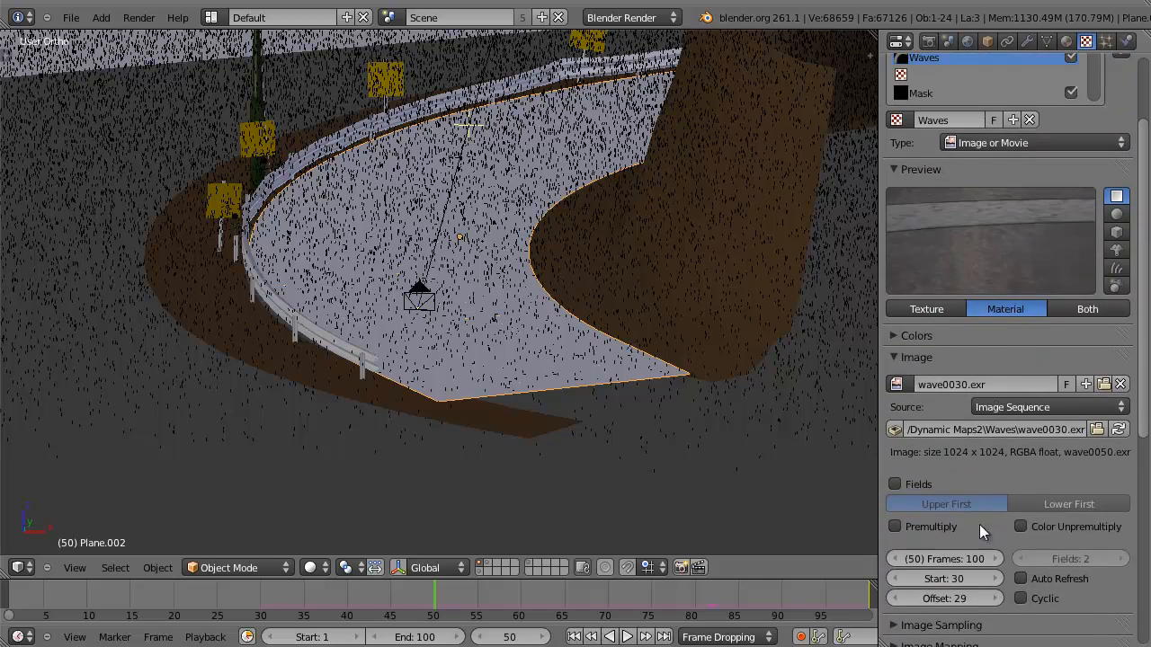
key("KP_0")
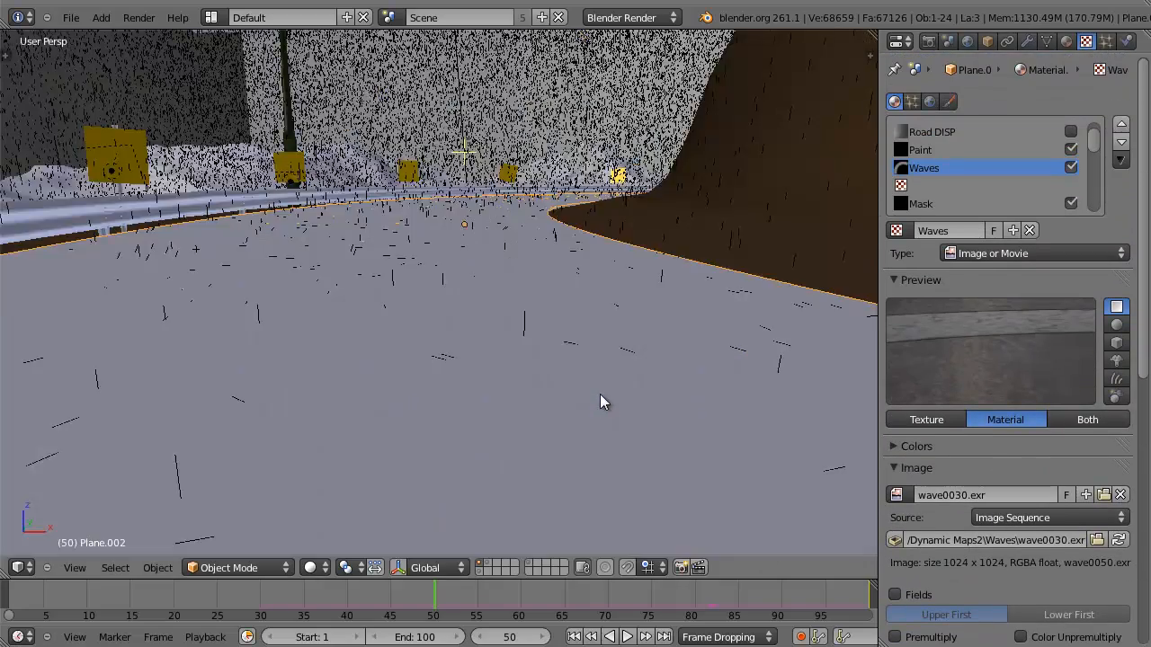
key("ctrl+s")
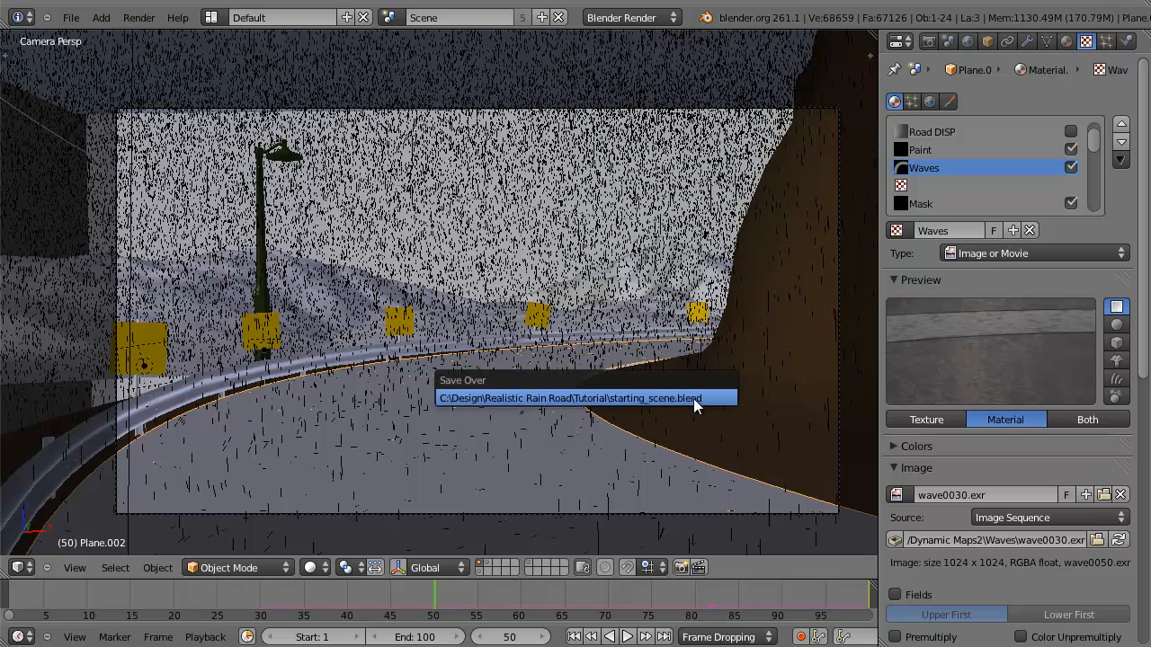
left_click(694, 397)
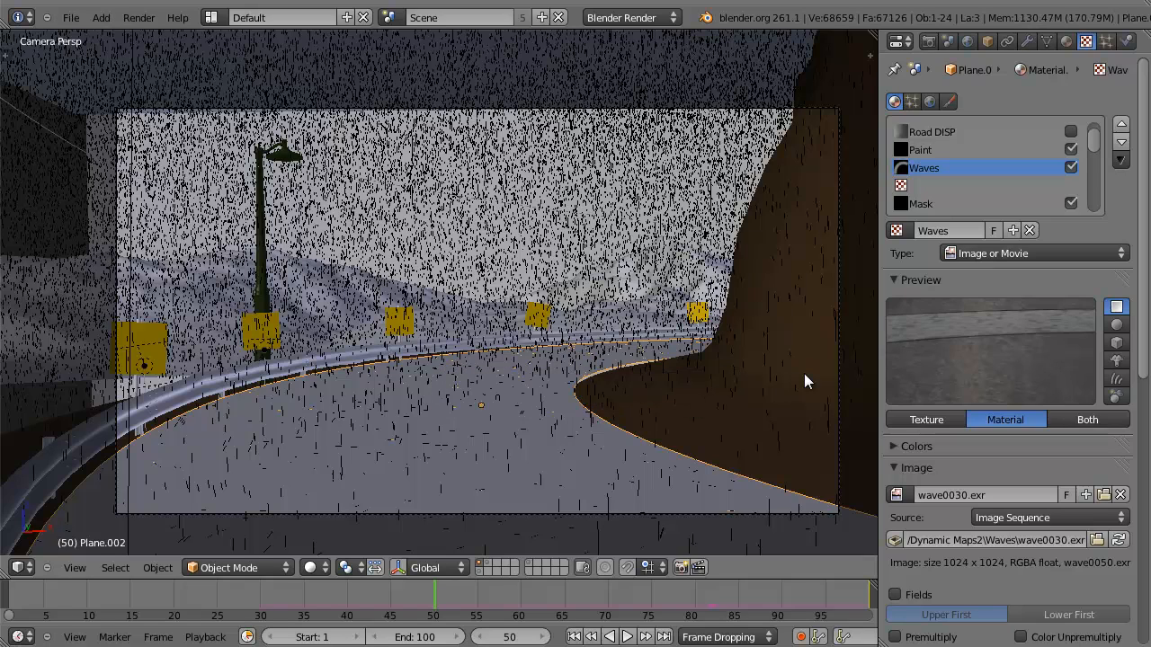
Render frame 50 from the camera to check the wave bump on the road.
key("F12")
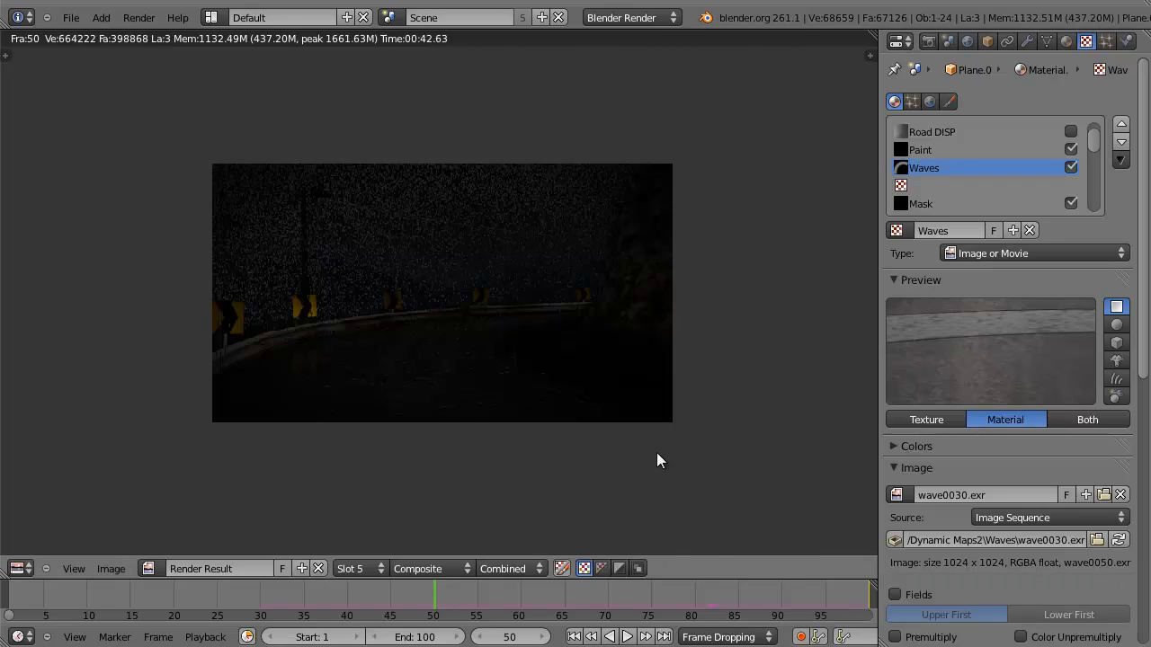
key("Escape")
key("F11")
key("Escape")
Show the street lamp's light layer together with the main scene layer and render frame 50 again.
left_click(479, 572)
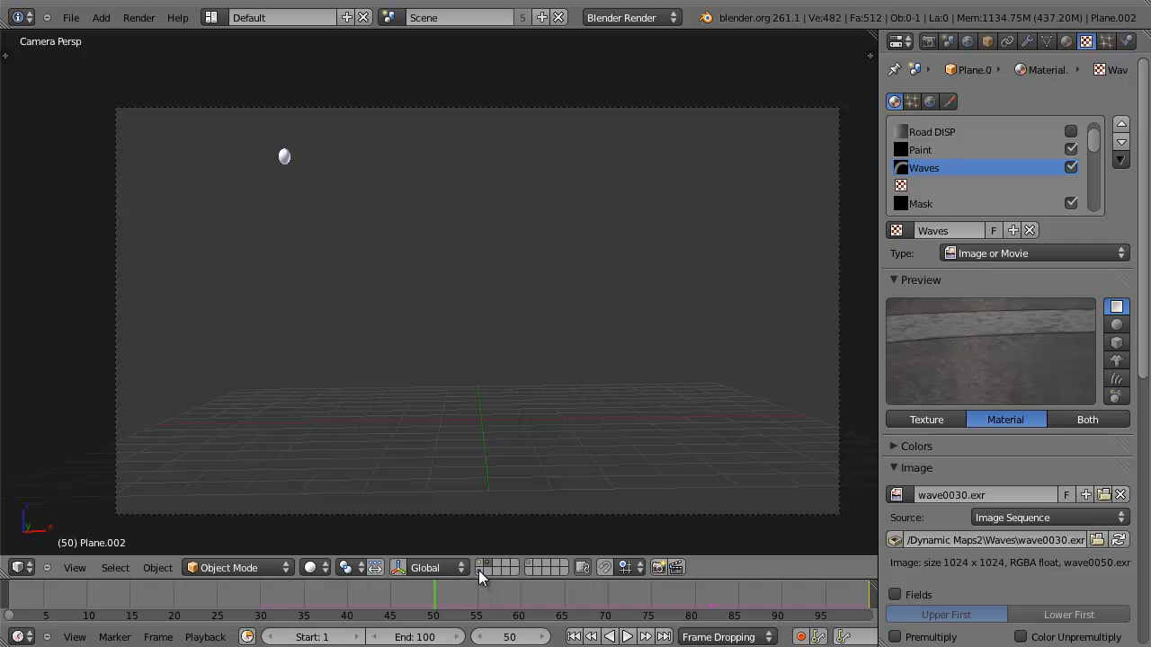
left_click(479, 567, "shift")
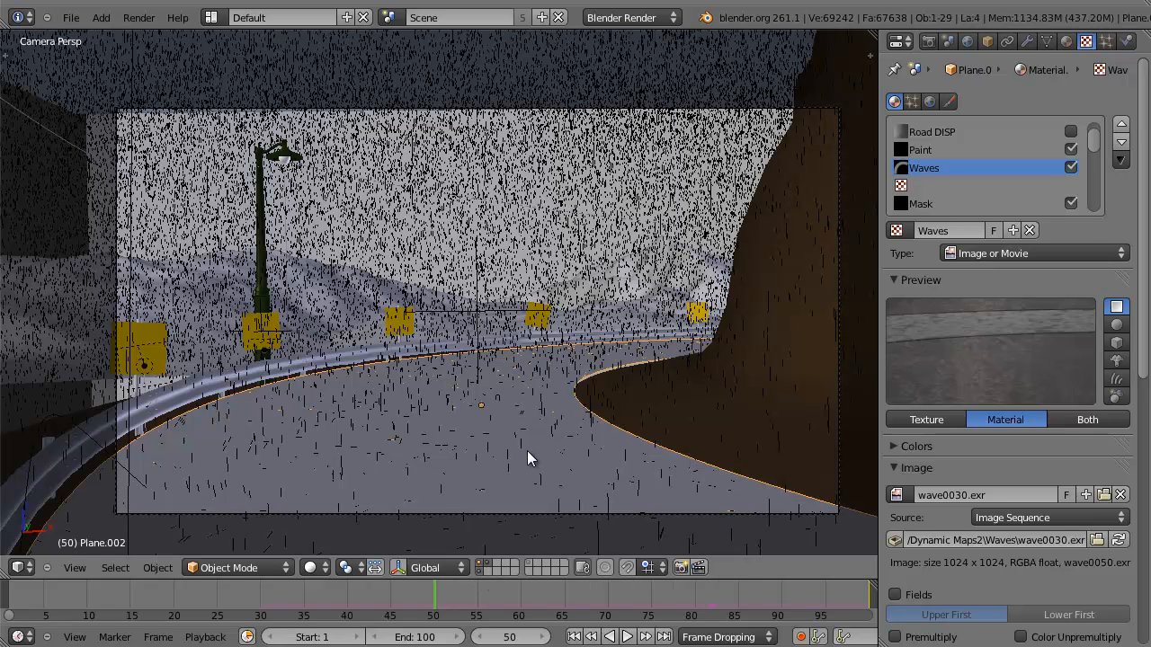
key("F12")
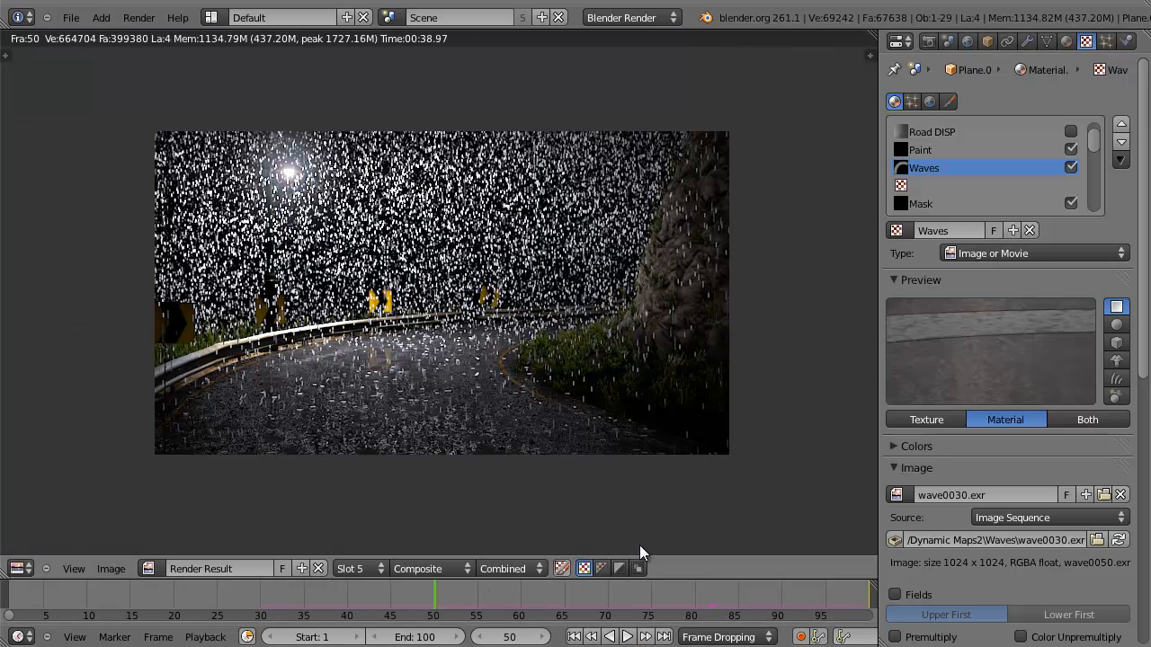
scroll(468, 333, "up", 1)
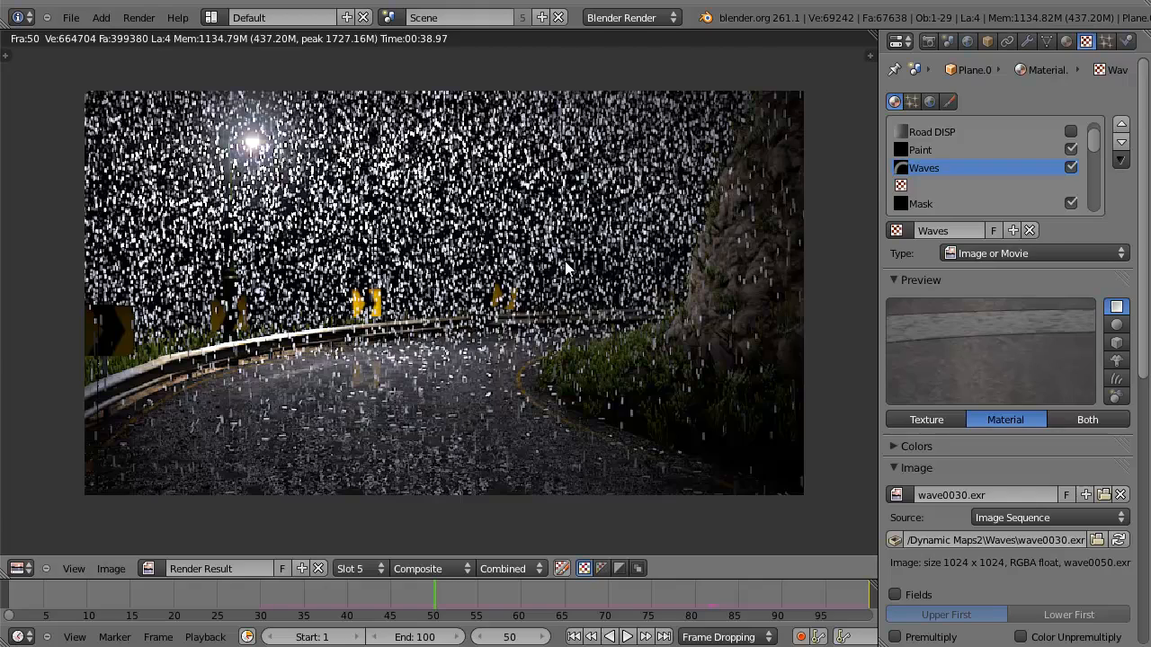
Give the rain emitter plane a new material with specular intensity 0.200 and hardness 500.
key("Escape")
right_click(439, 60)
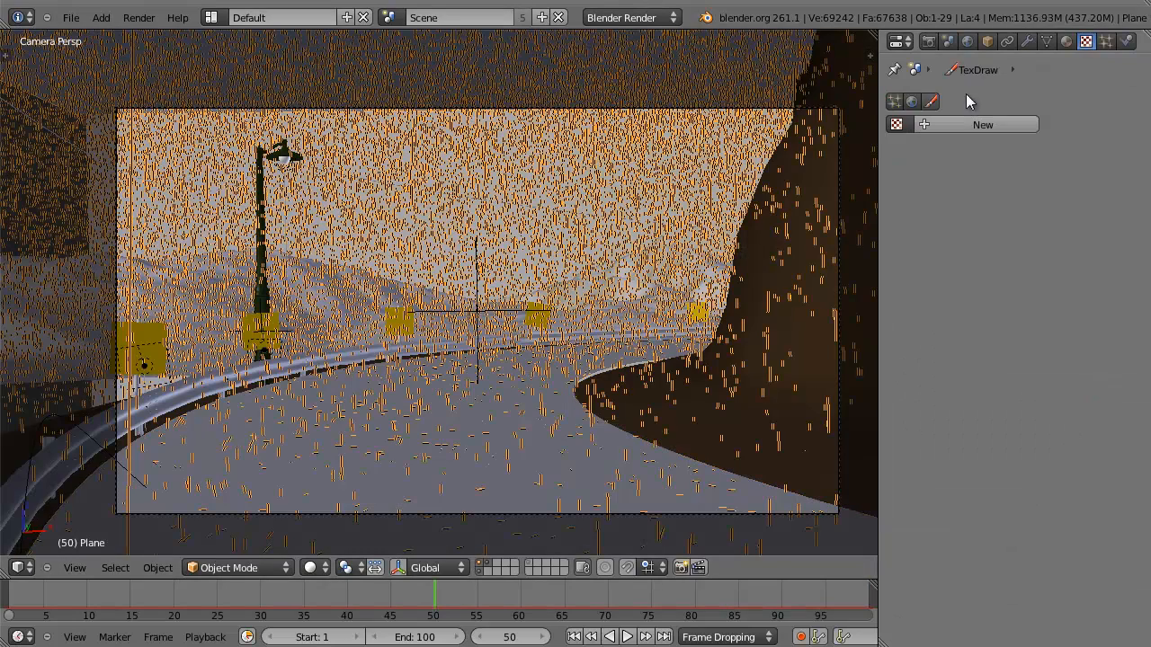
left_click(1069, 40)
left_click(978, 161)
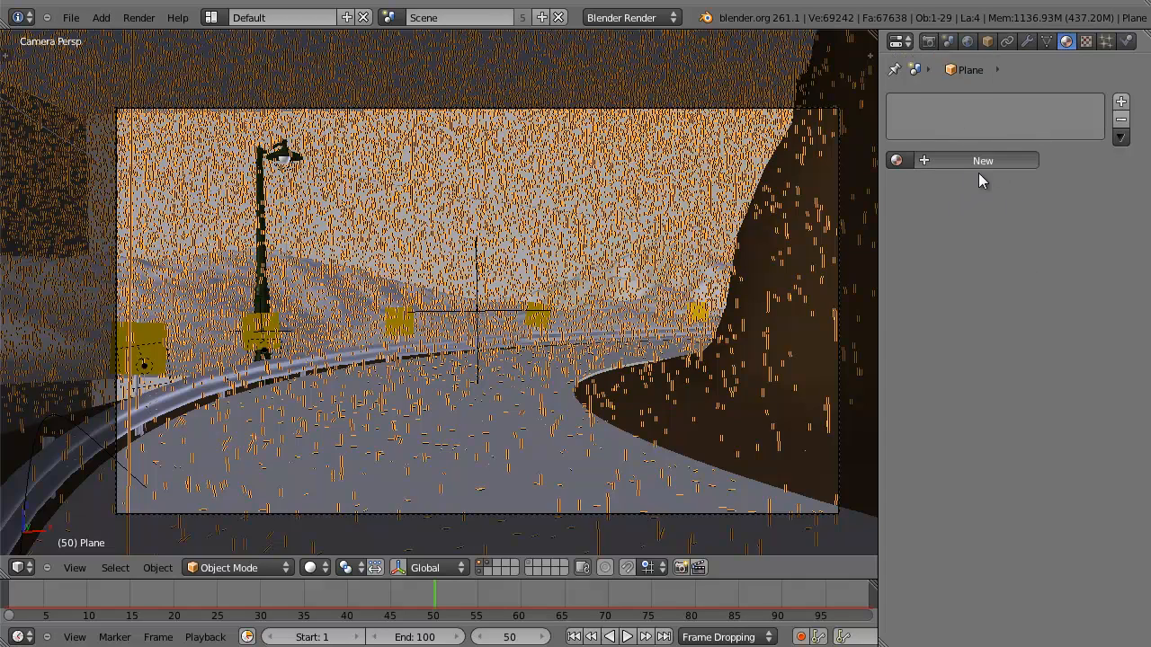
scroll(973, 457, "down", 5)
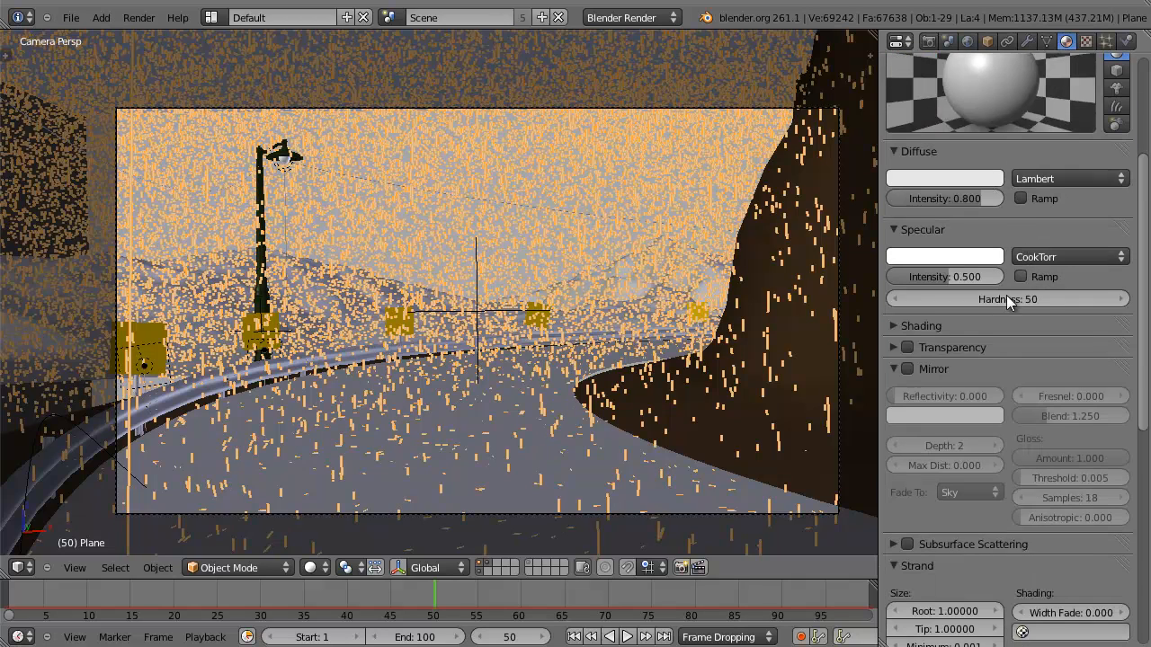
left_click_drag(971, 279, 941, 277)
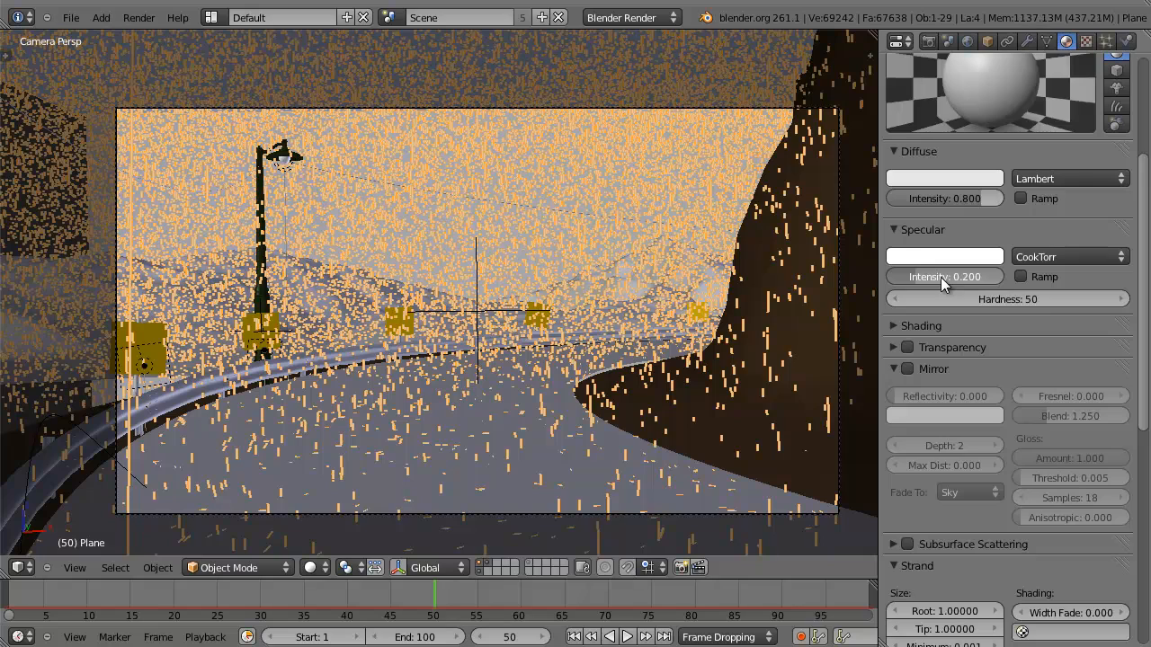
scroll(954, 282, "up", 2)
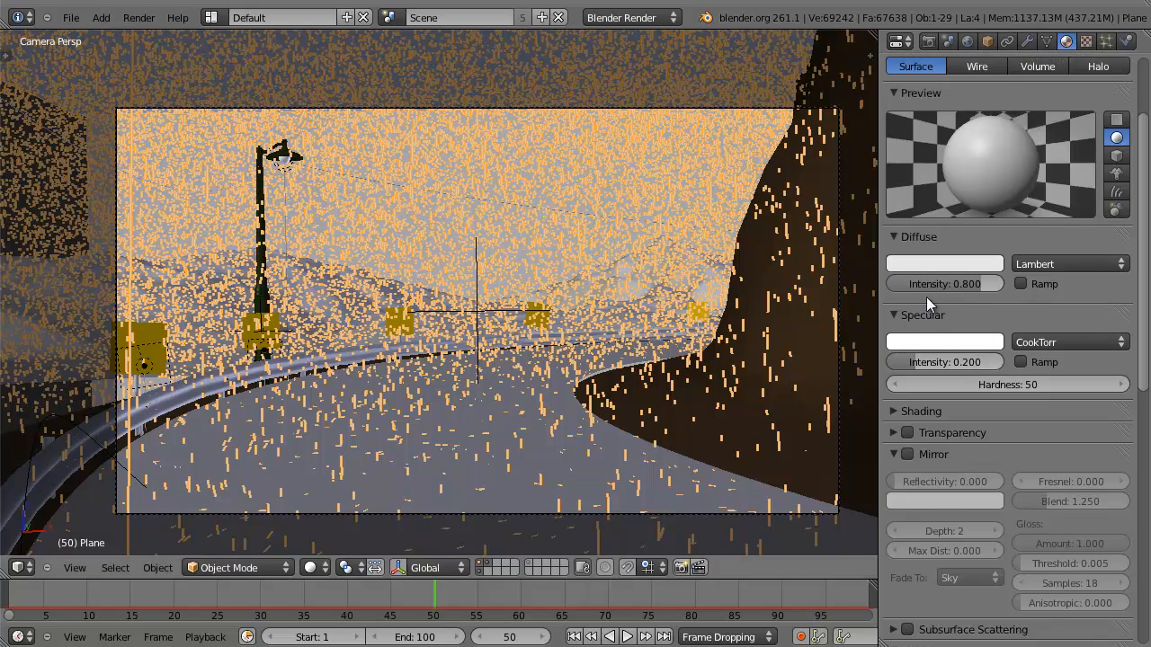
left_click(979, 384)
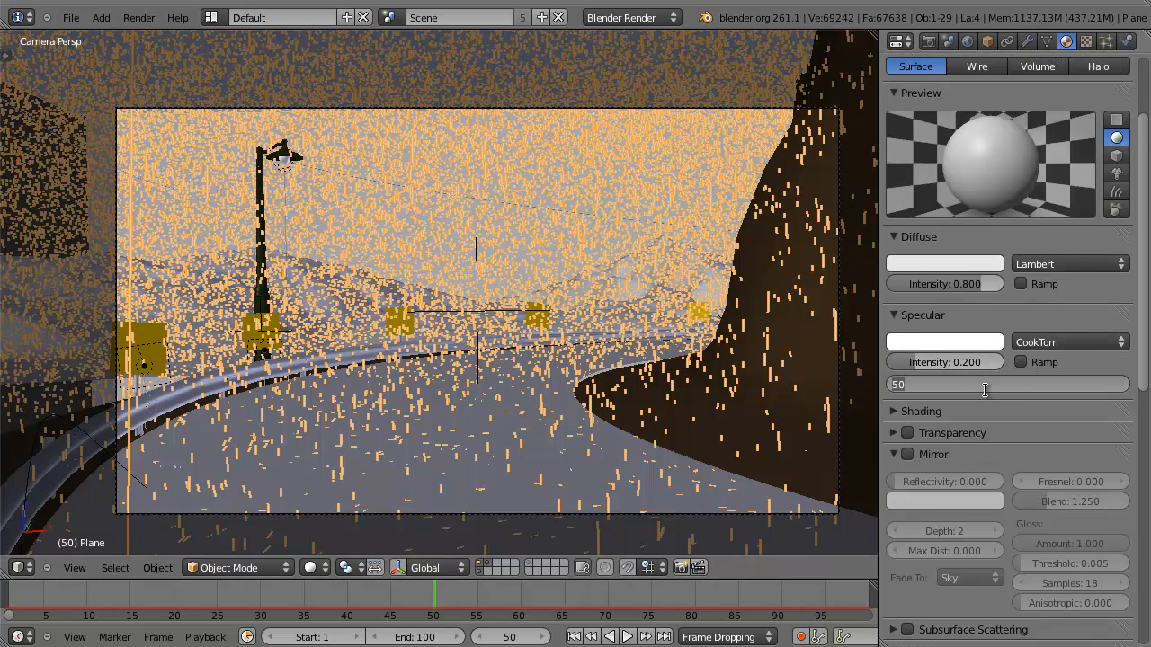
type("500")
key("Return")
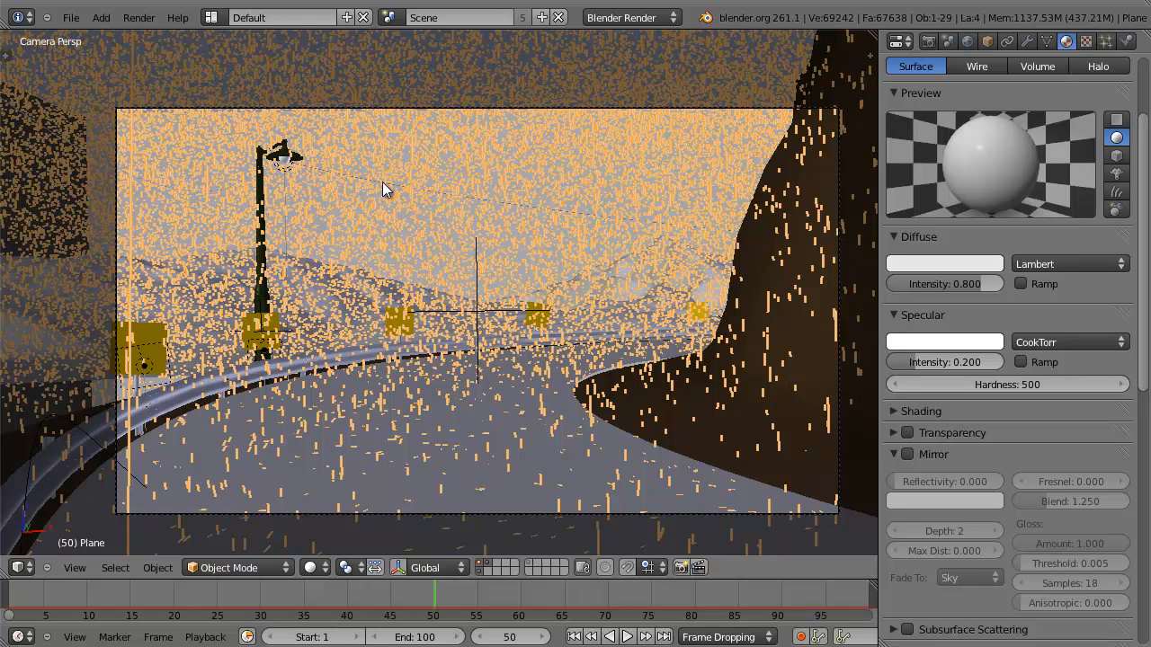
Enable raytraced transparency on the rain material with alpha 0.020 and specular 0.020.
left_click(907, 433)
left_click(890, 433)
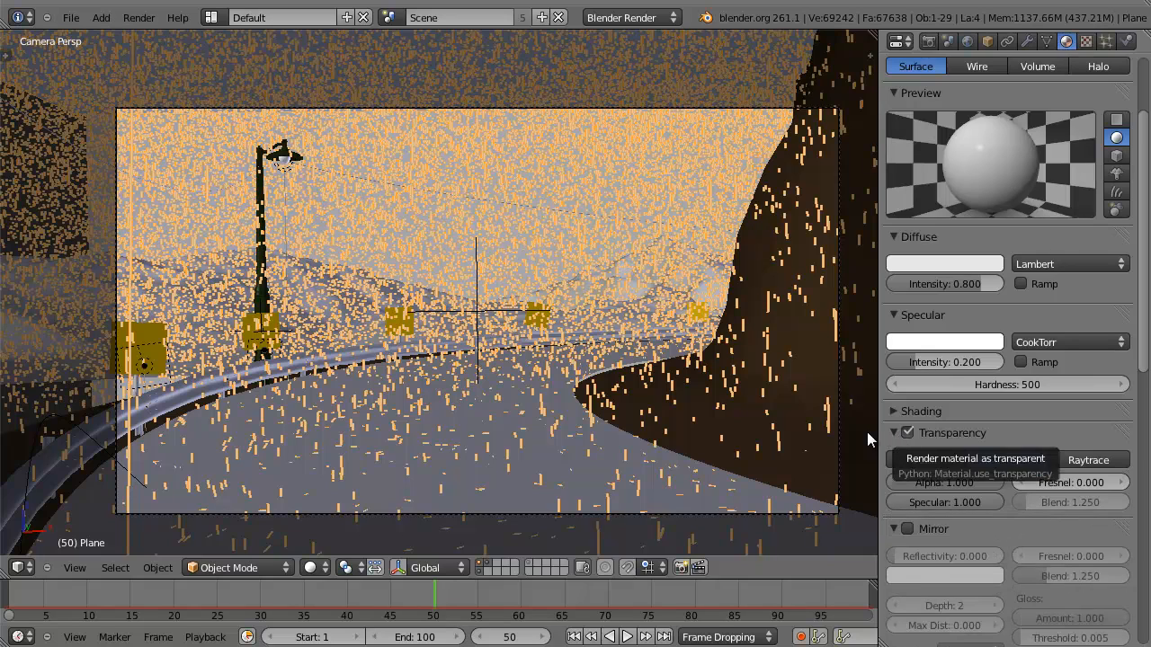
key("F12")
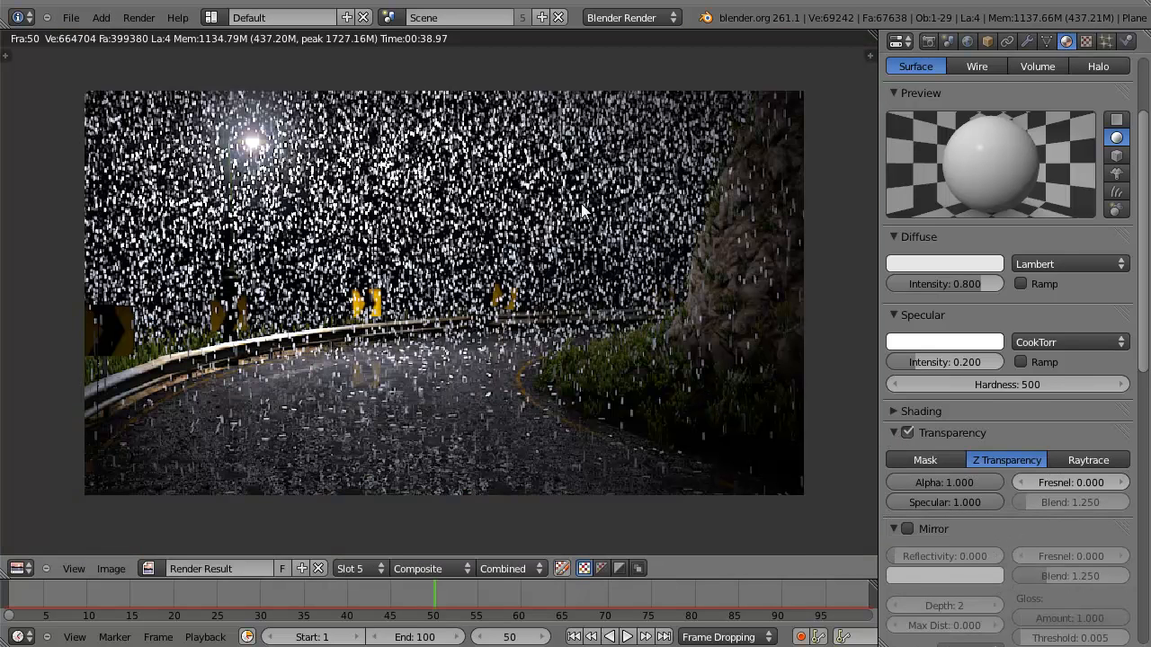
key("Escape")
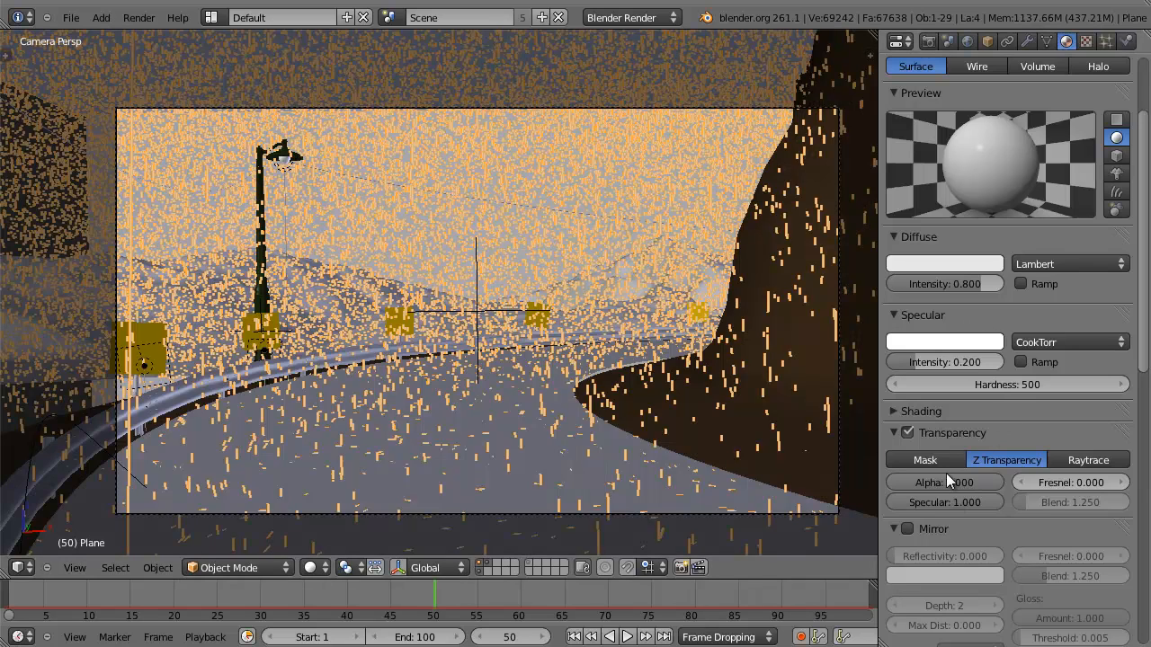
left_click(974, 483)
type(".2")
key("BackSpace")
type("02")
key("Return")
left_click(955, 503)
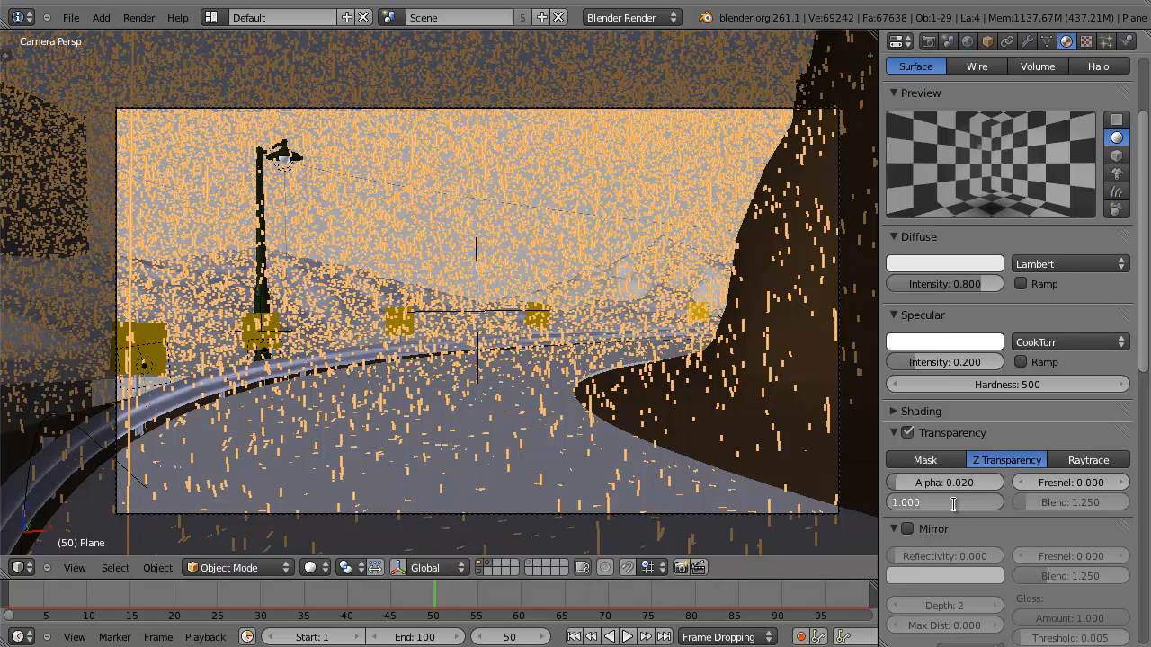
type(".02")
key("Return")
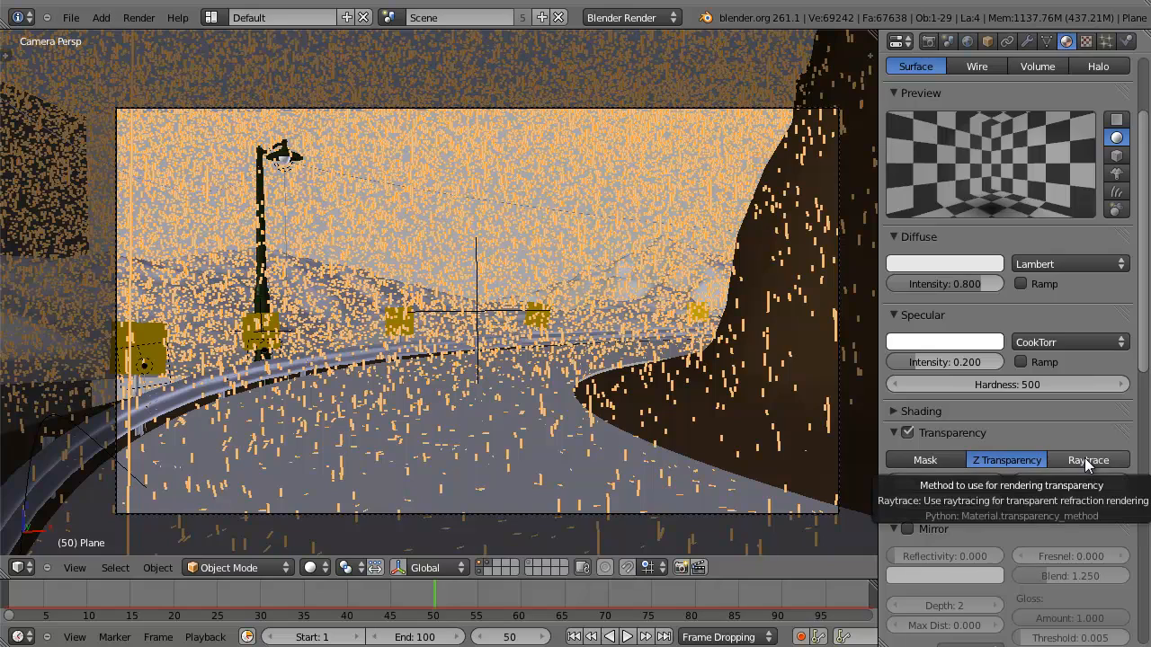
left_click(1084, 460)
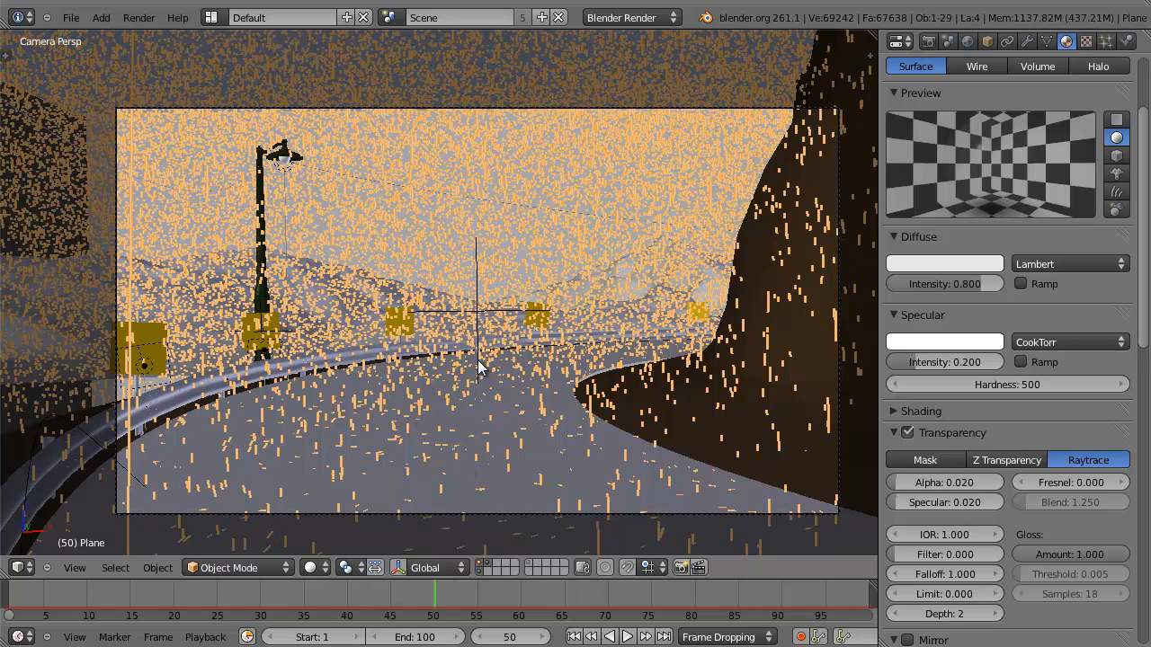
Render frame 50 with the transparent rain and examine the road surface and sign reflection up close.
scroll(914, 450, "down", 6)
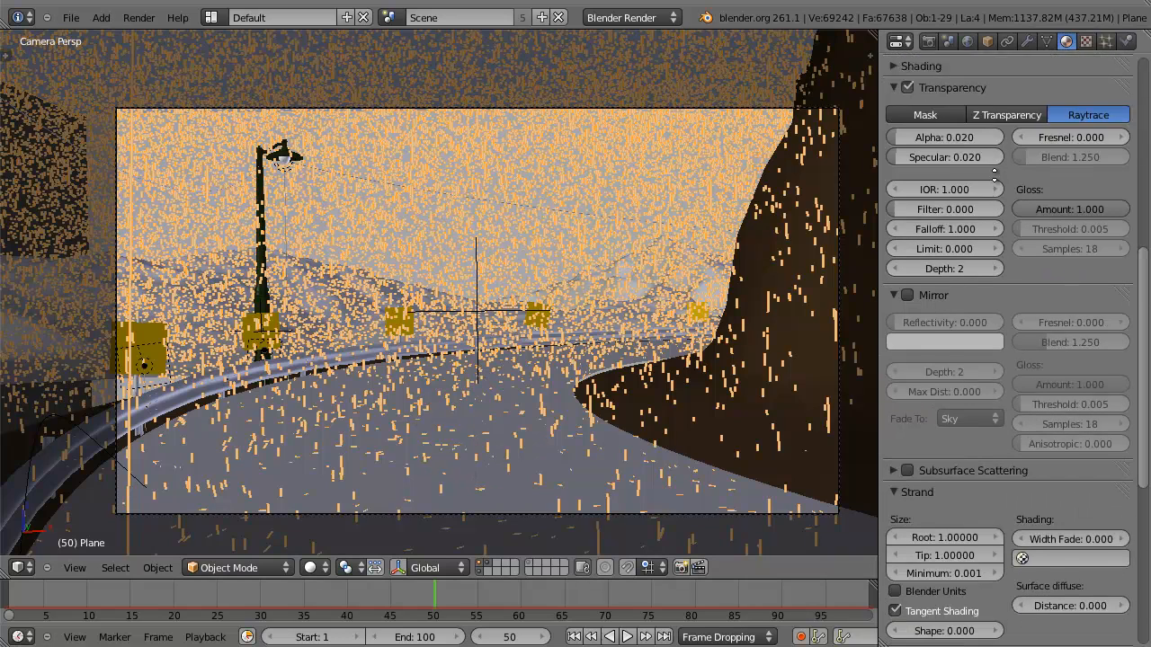
scroll(944, 539, "up", 10)
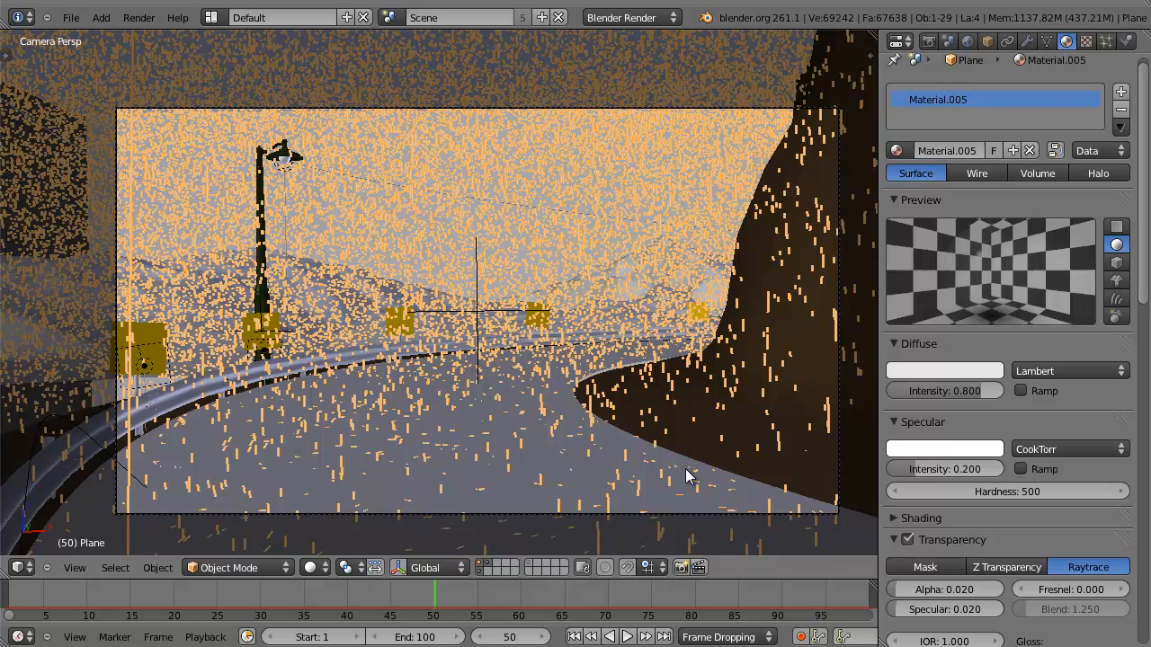
key("F12")
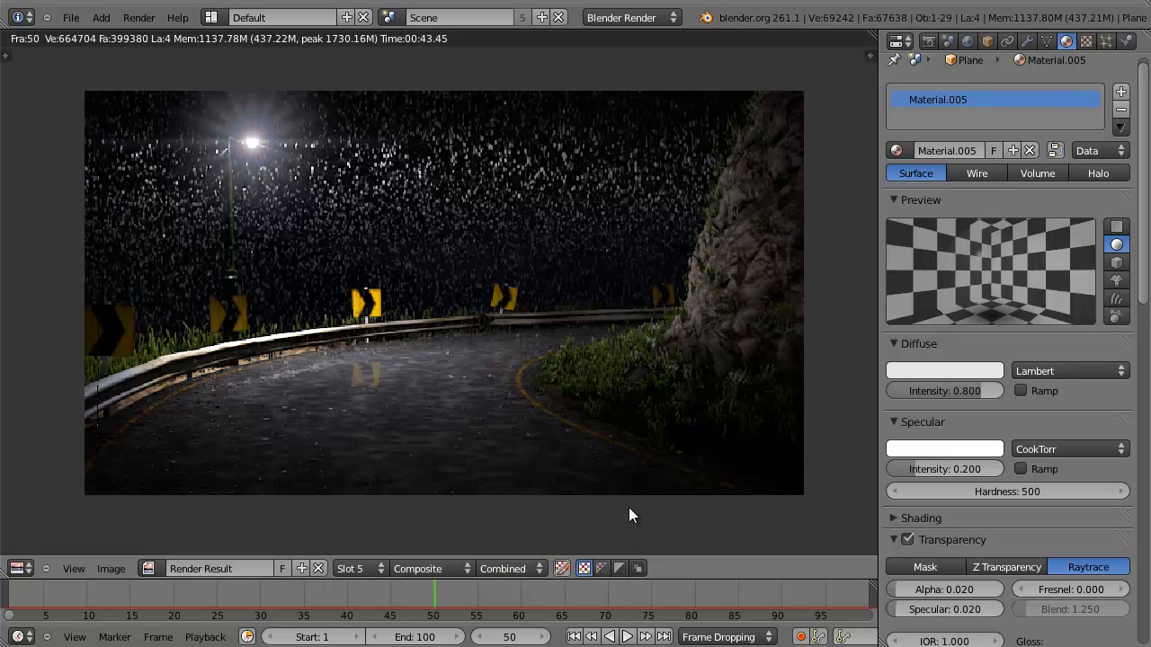
scroll(492, 371, "up", 6)
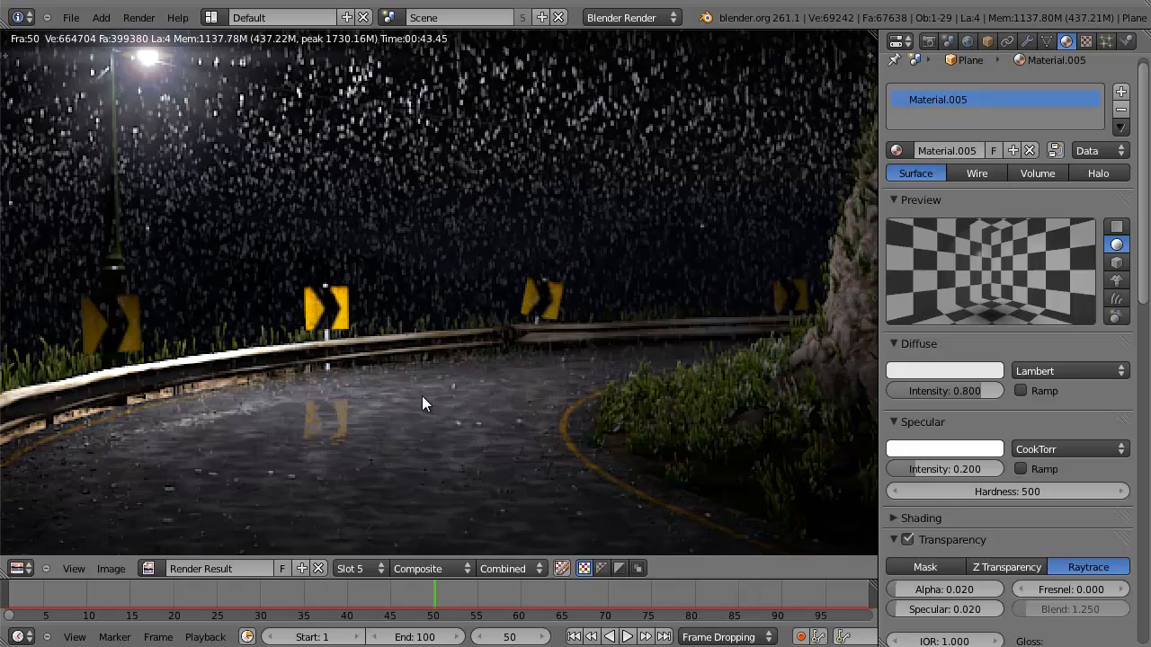
scroll(482, 281, "down", 4)
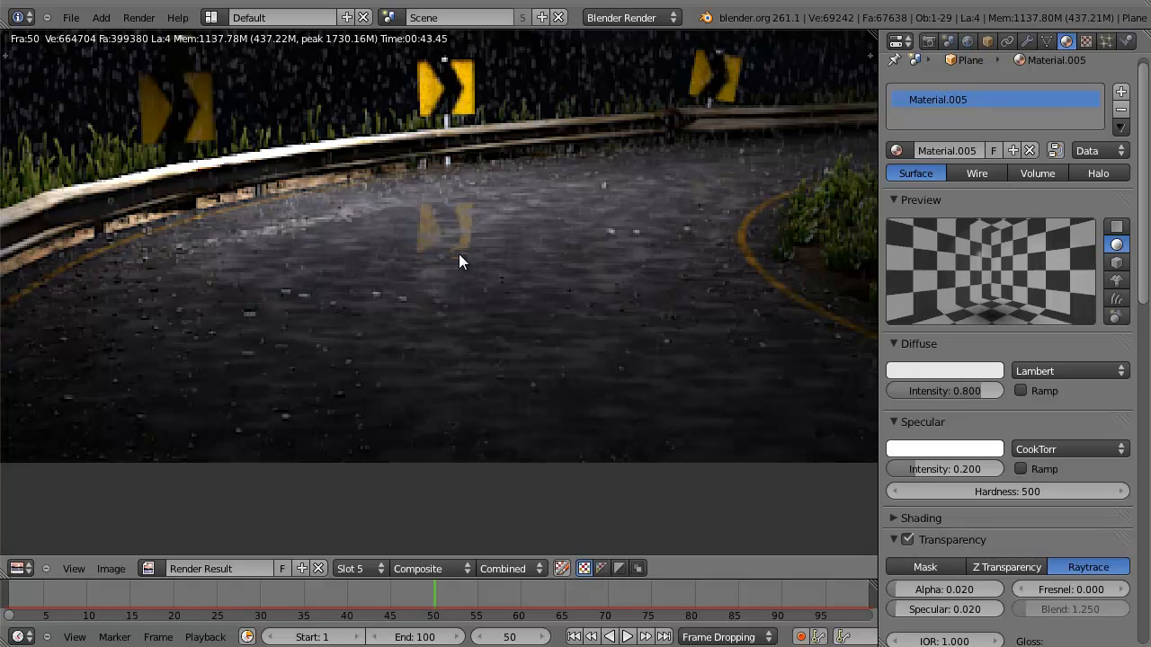
scroll(451, 241, "up", 2)
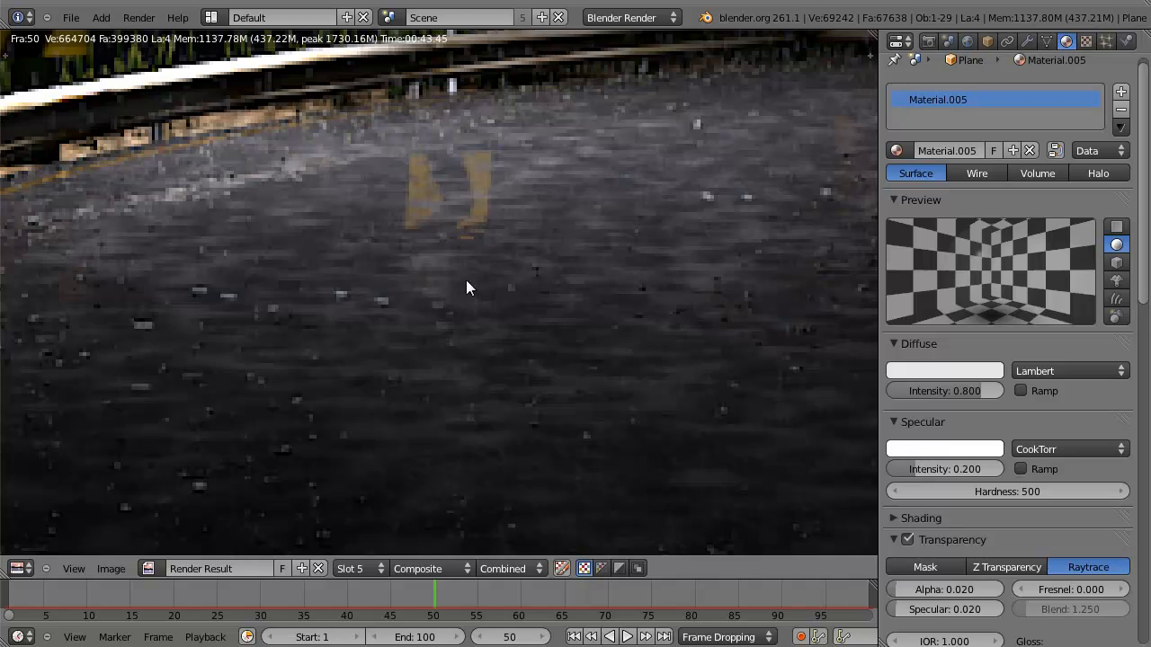
scroll(467, 297, "down", 3)
key("Escape")
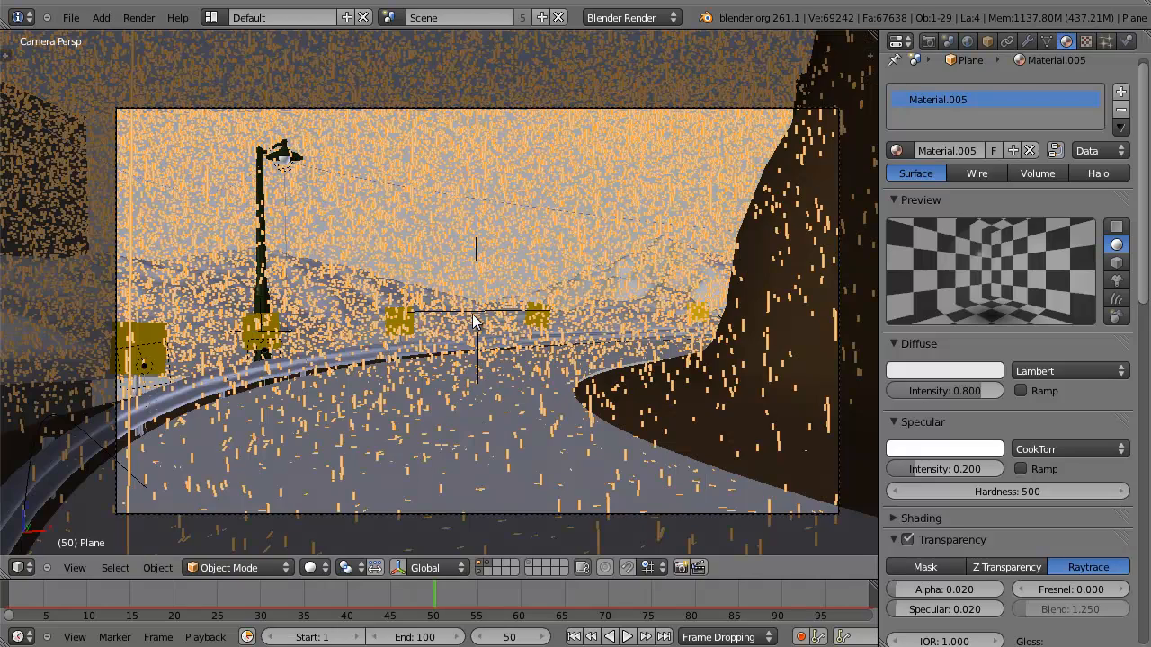
Make the road material's Color texture affect the surface normals with a strength of 0.06.
right_click(478, 411)
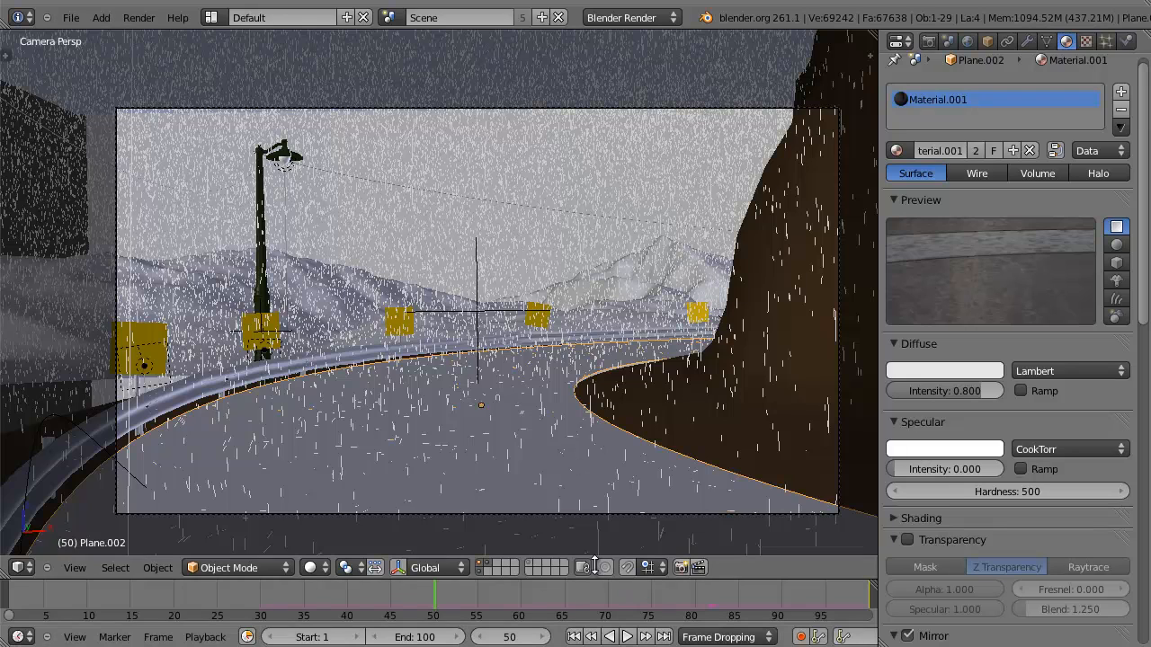
left_click(1085, 41)
scroll(979, 154, "up", 1)
left_click(954, 133)
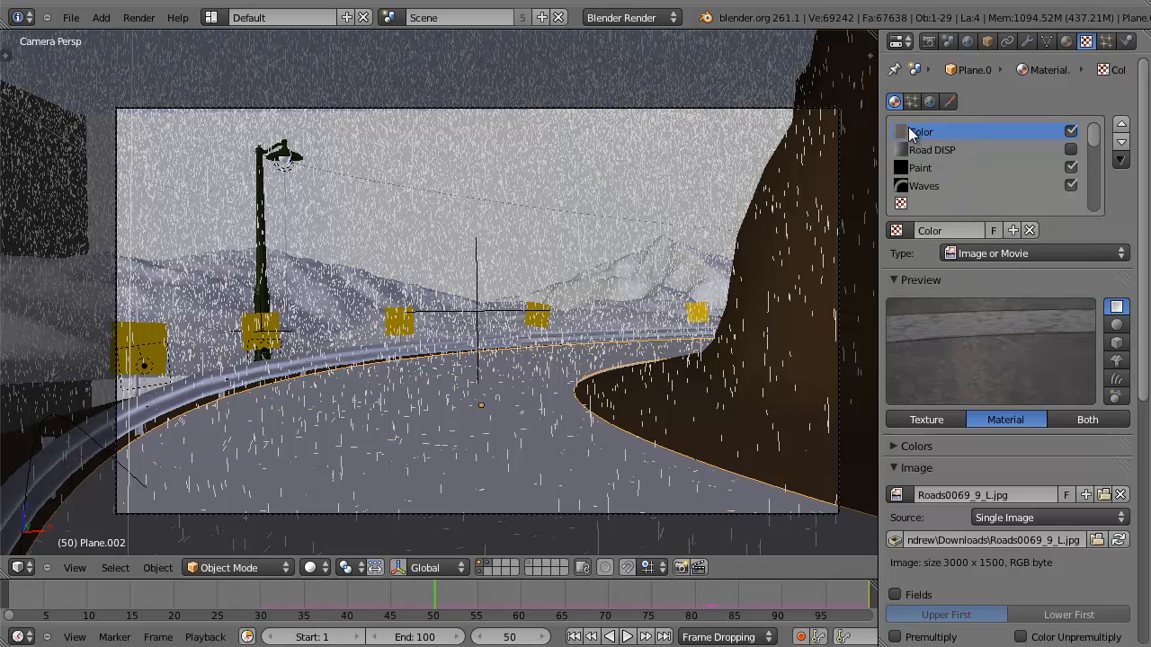
middle_click_drag(1031, 342, 1039, 101)
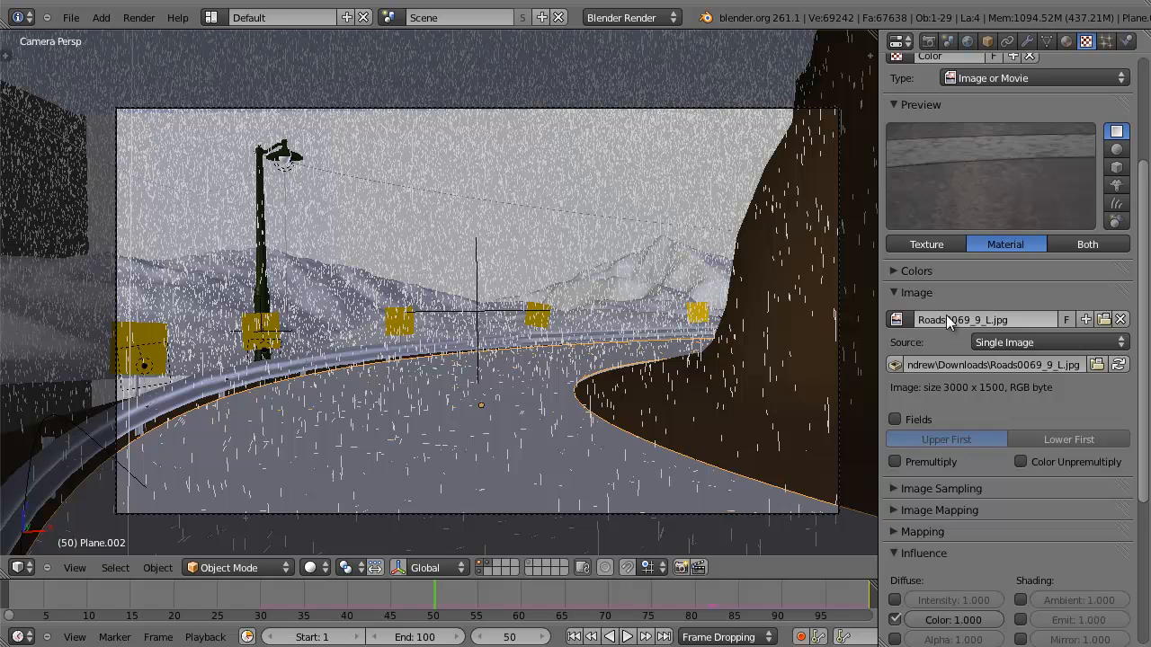
middle_click_drag(999, 381, 1019, 287)
scroll(1030, 378, "down", 5)
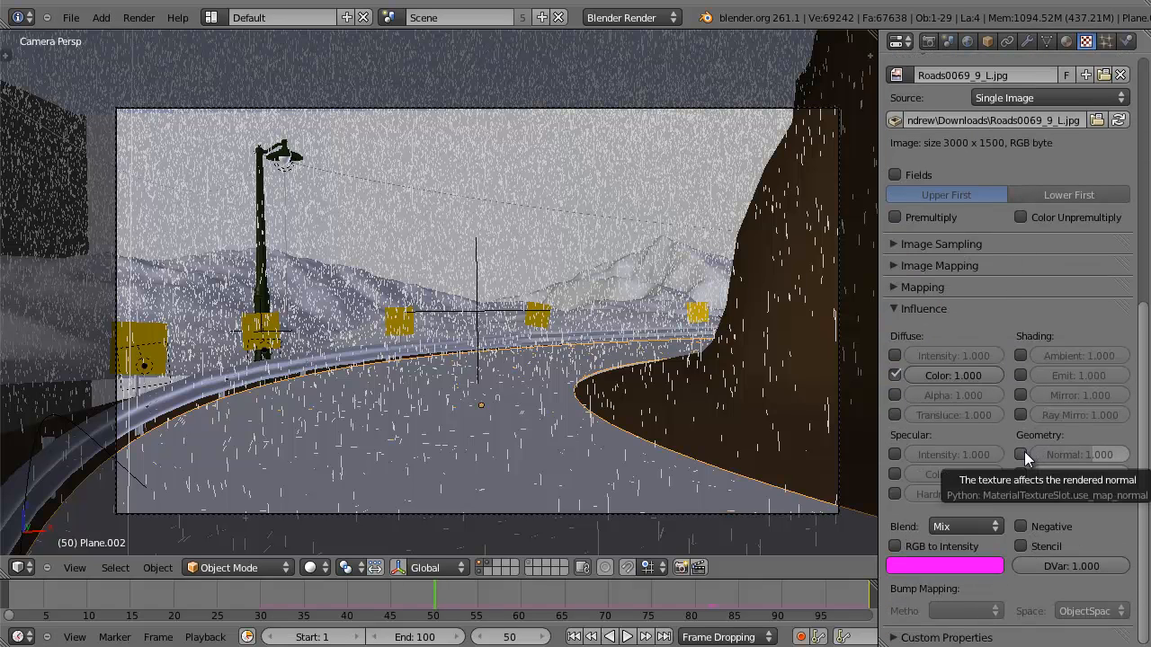
left_click(1022, 454)
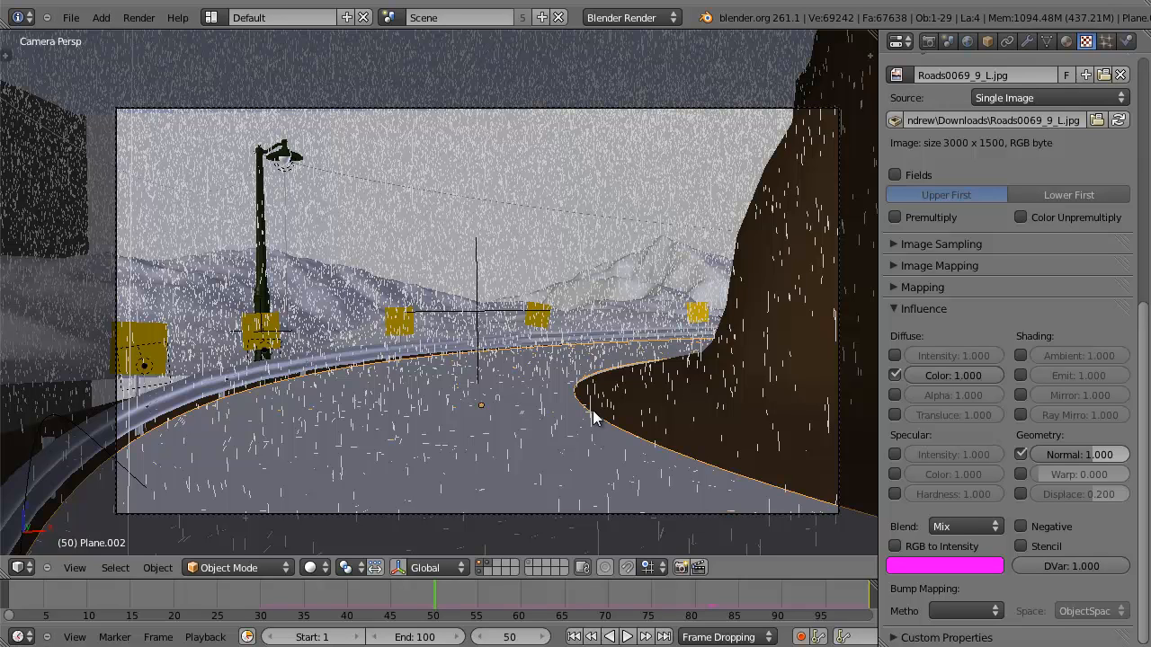
left_click(1073, 456)
type("0.06")
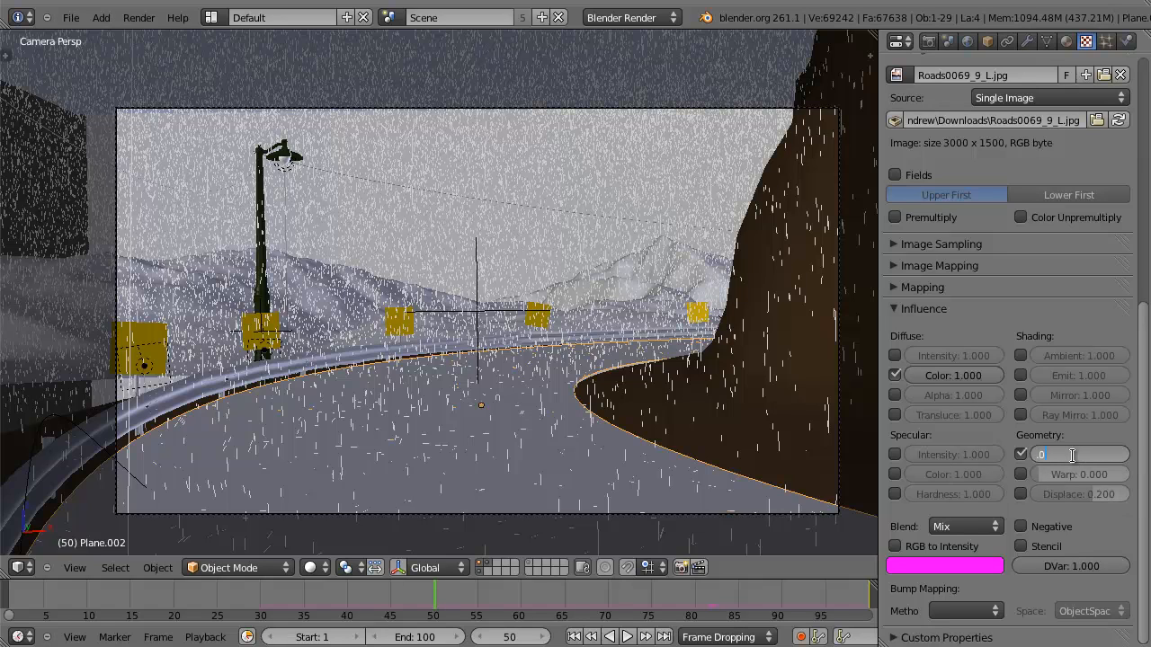
key("Return")
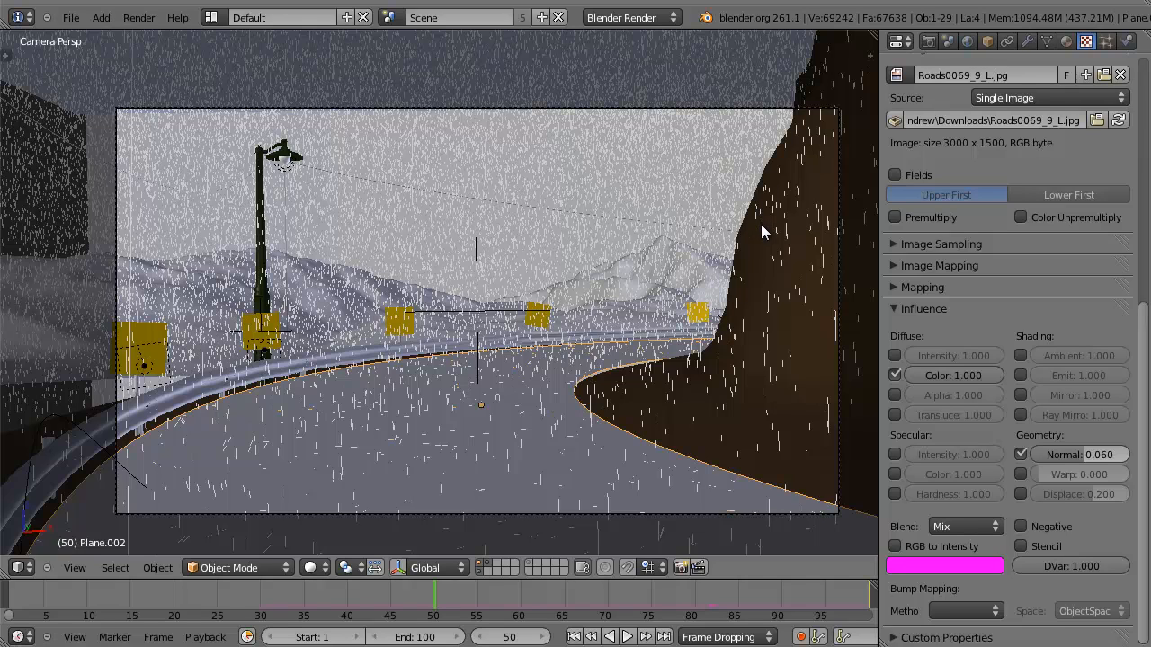
Render frame 50 with the bumped road texture and examine the road surface and sign reflection up close.
key("F12")
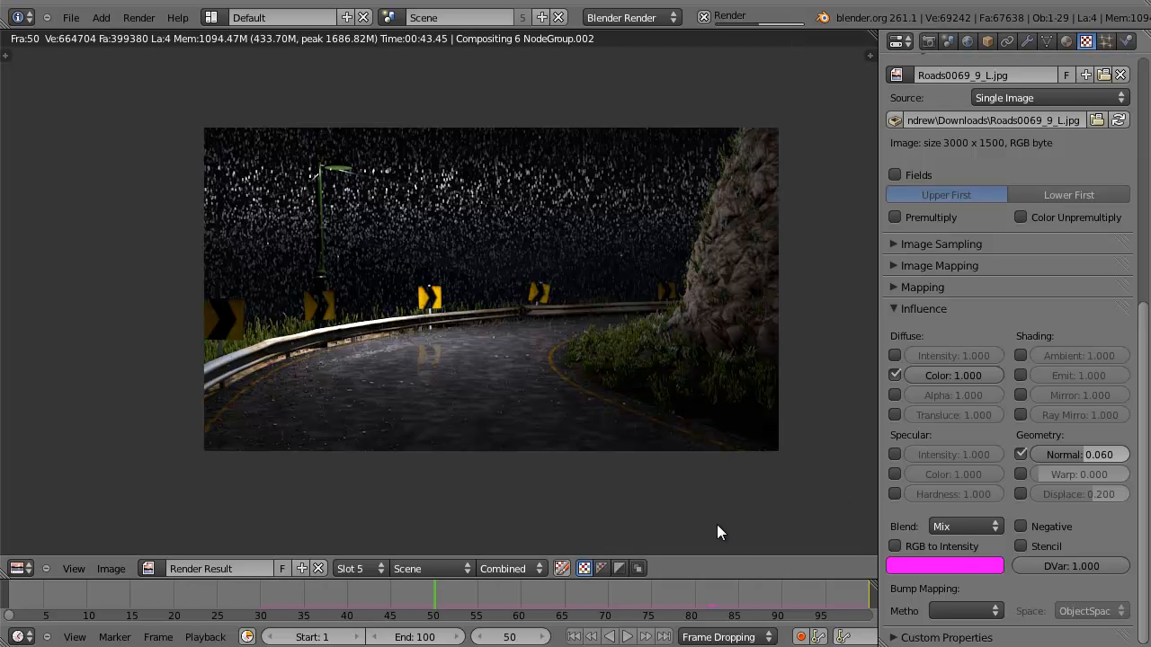
scroll(454, 406, "up", 2)
middle_click_drag(454, 405, 454, 272)
scroll(489, 297, "up", 4)
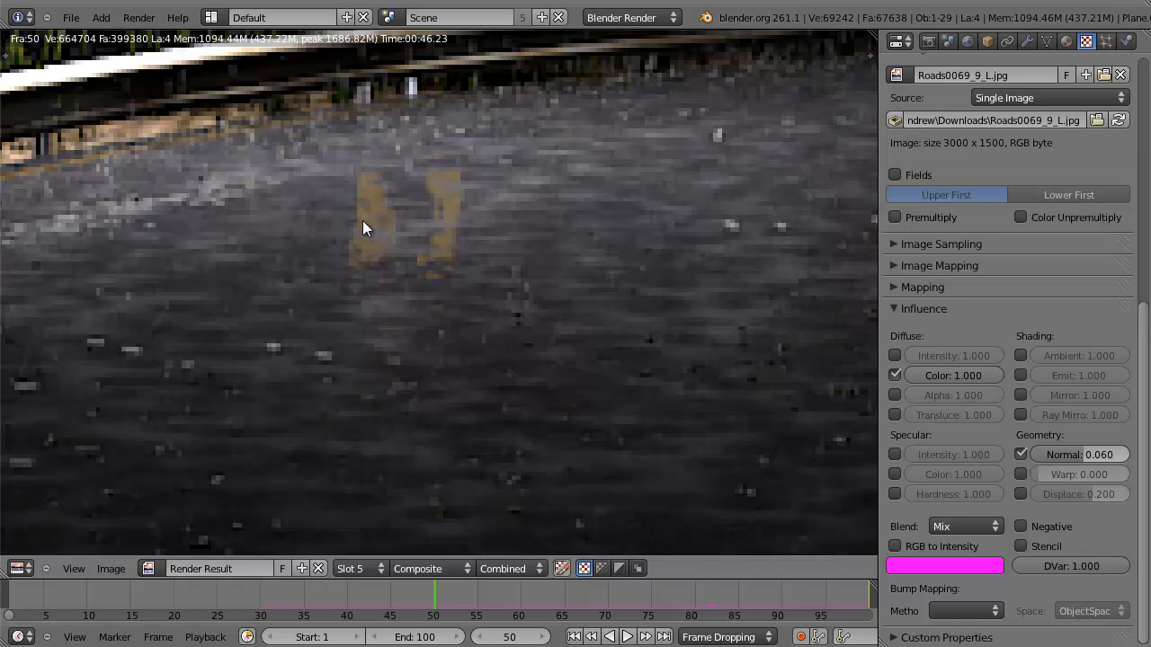
scroll(401, 259, "down", 3)
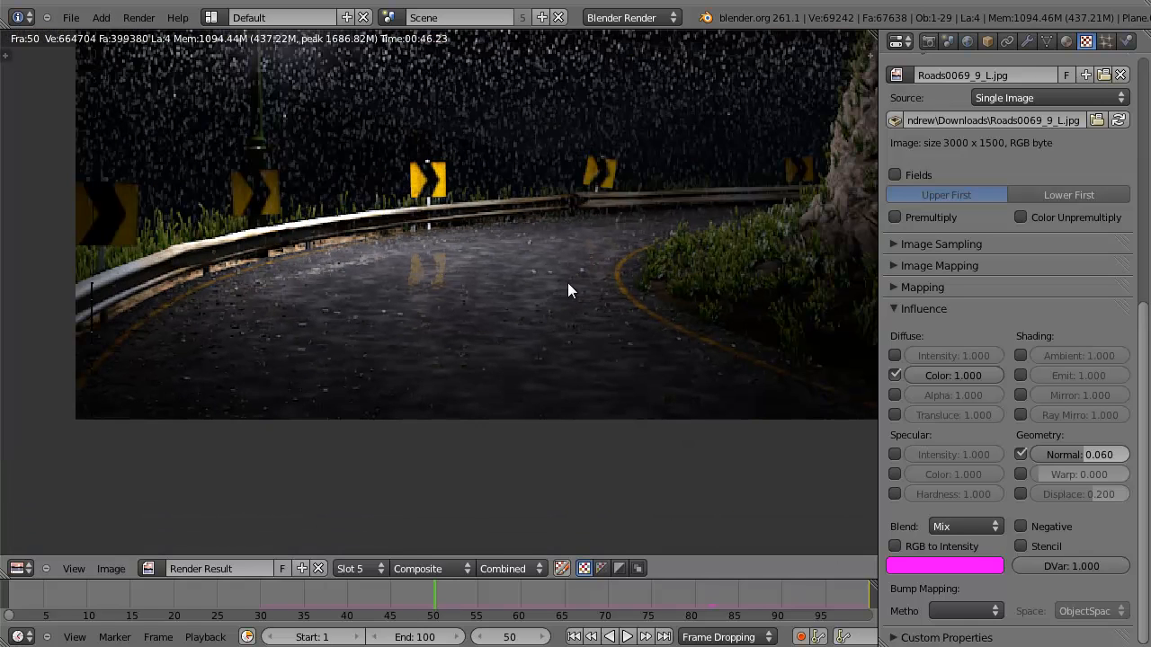
scroll(568, 283, "up", 1)
scroll(568, 284, "down", 2)
middle_click_drag(567, 284, 544, 363)
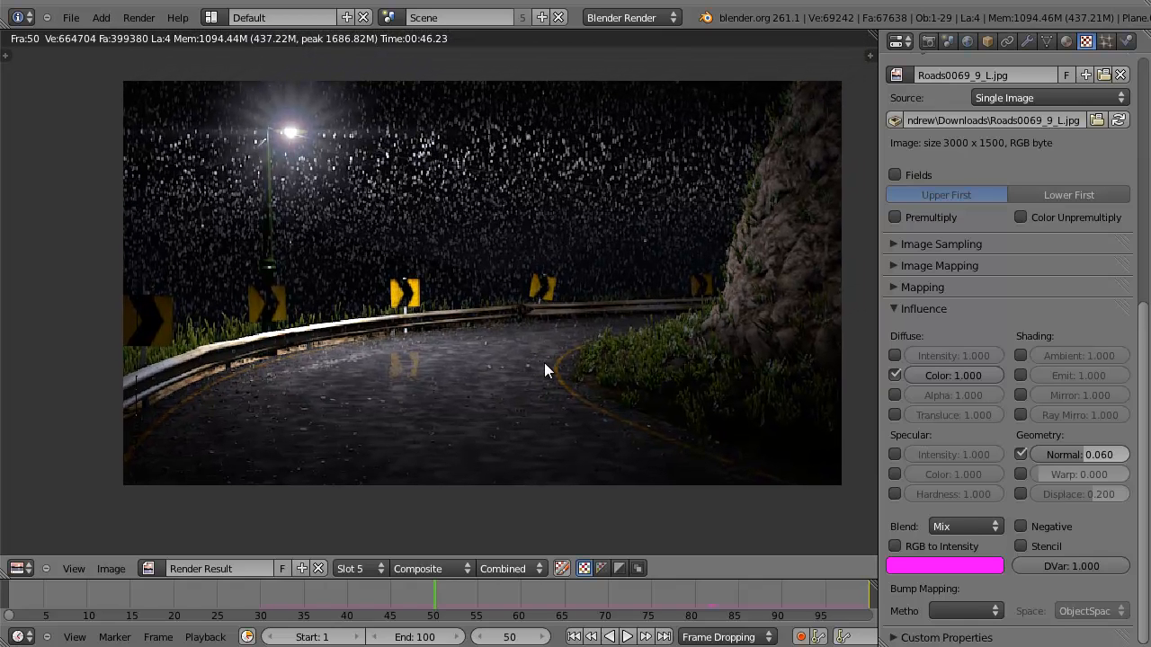
scroll(544, 362, "down", 1)
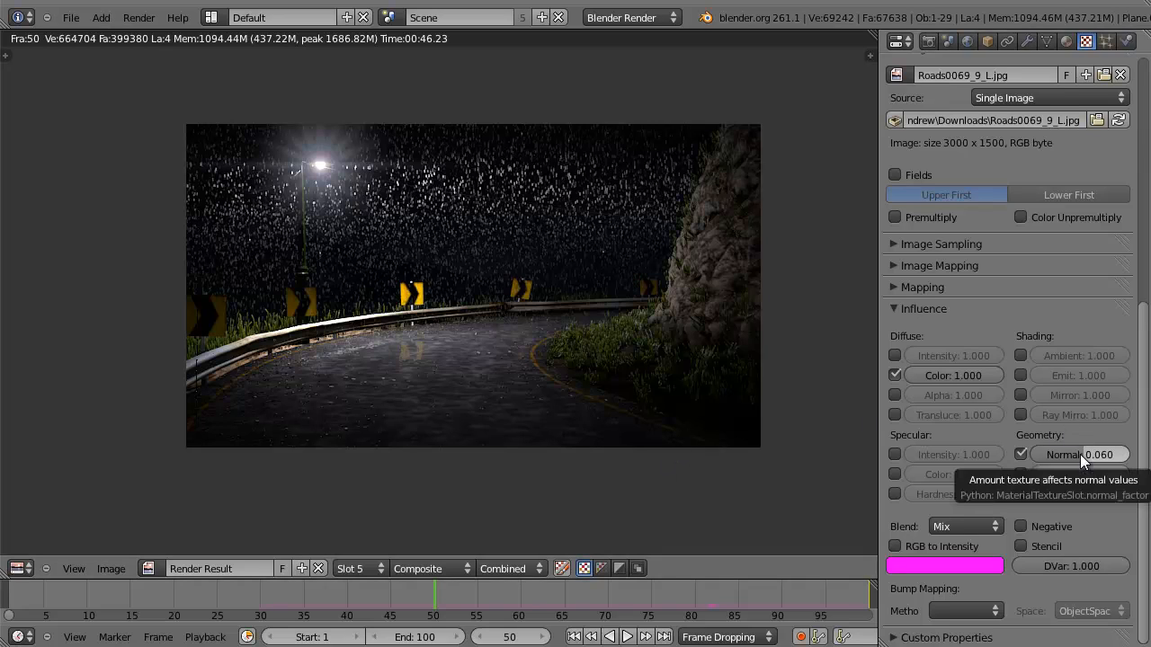
Keyframe the Color texture's normal strength at 0.060 on frame 80 and at 0 on frame 100, and scrub between them.
left_click(697, 602)
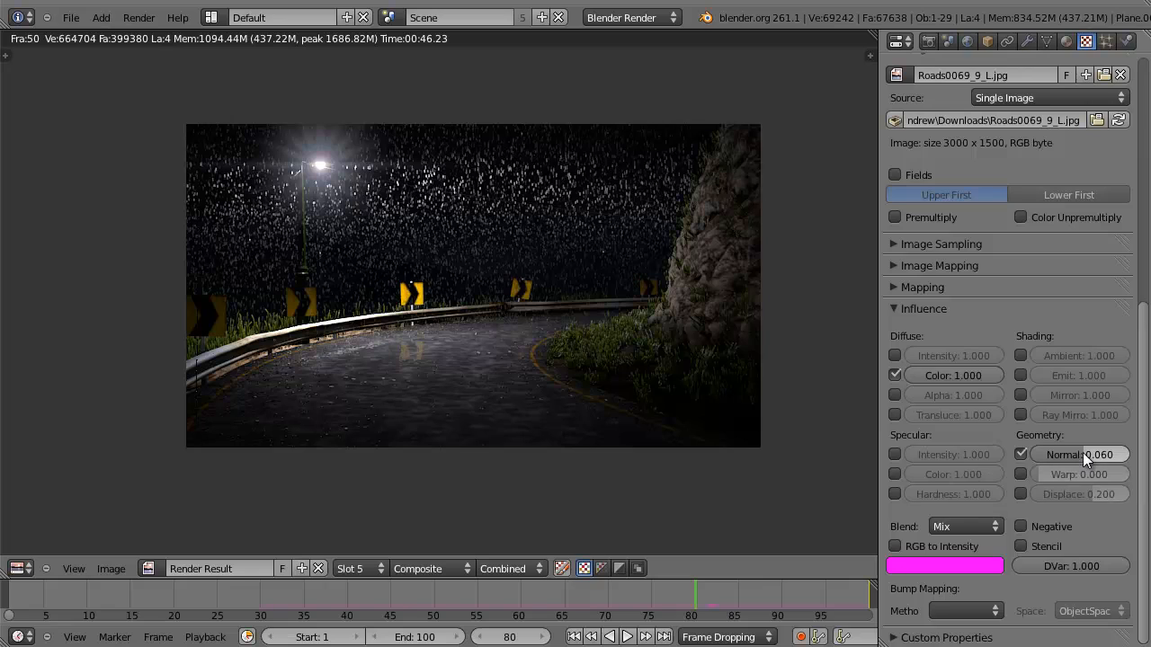
key("i")
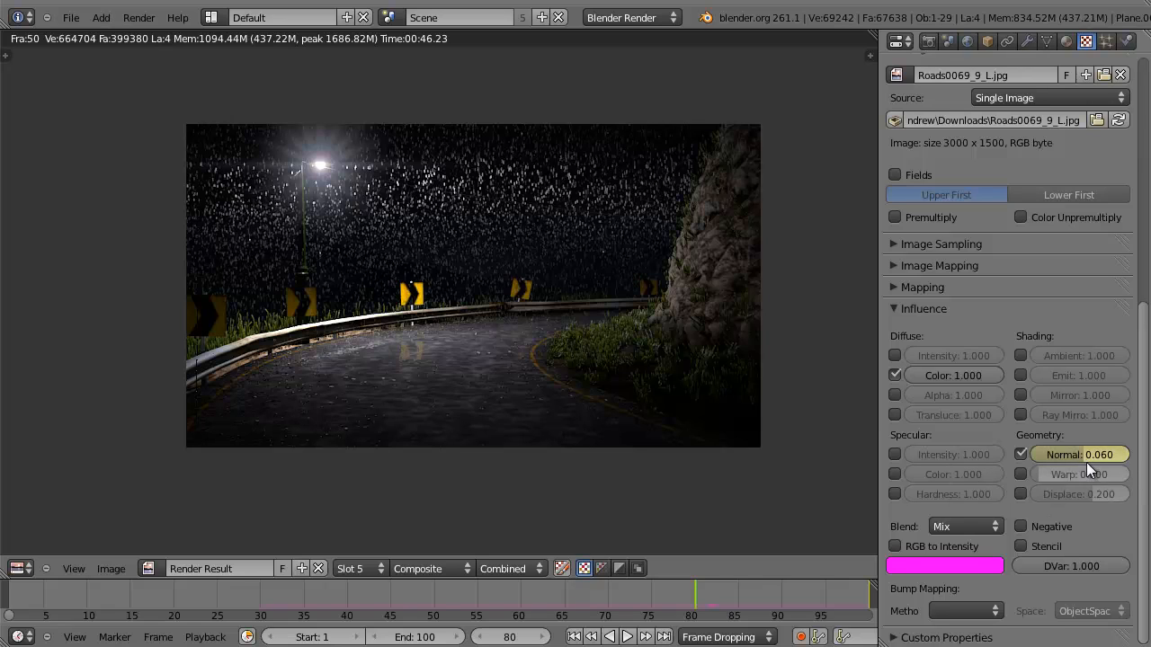
left_click(664, 636)
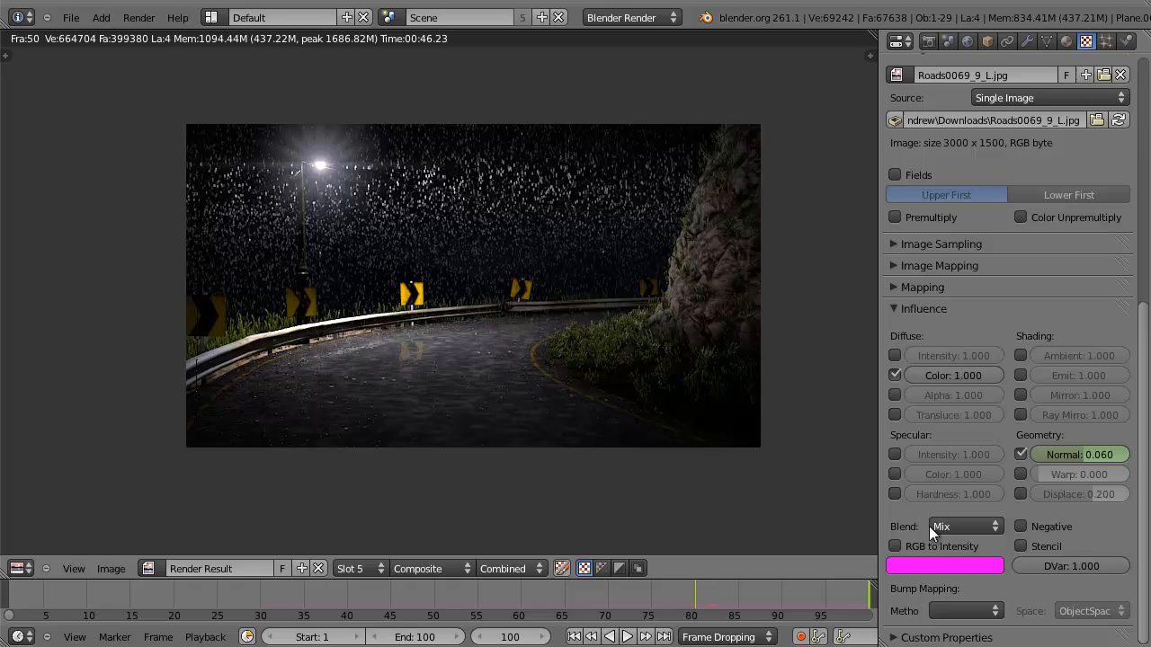
left_click(1072, 454)
type("0")
key("Return")
key("i")
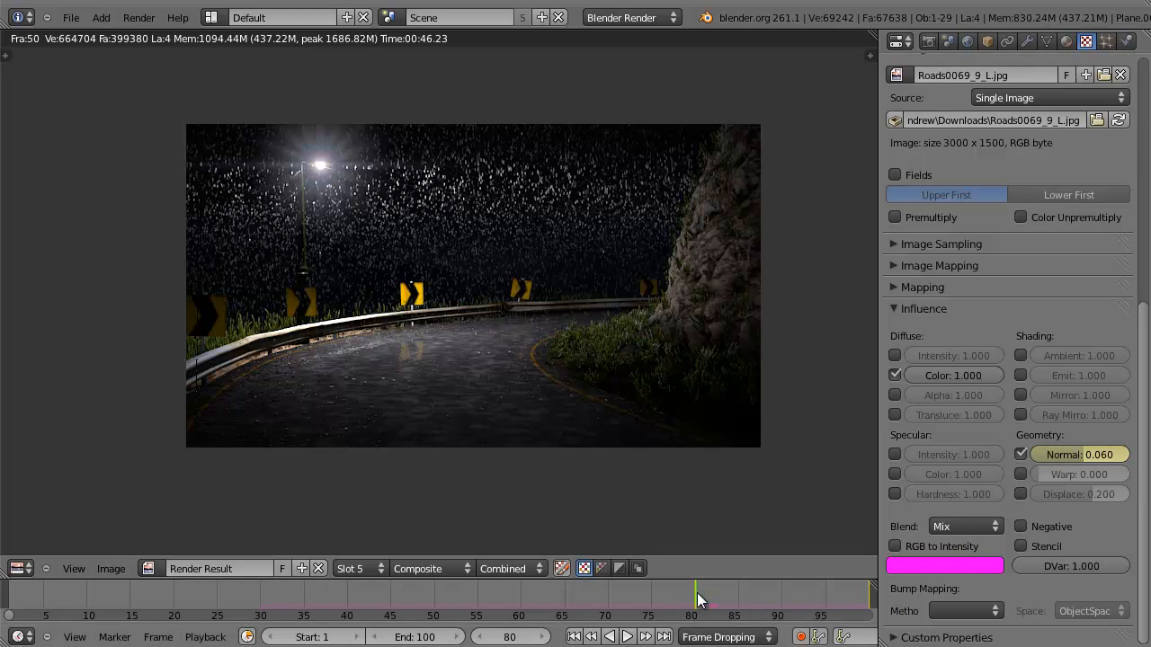
left_click(745, 595)
left_click_drag(737, 593, 867, 601)
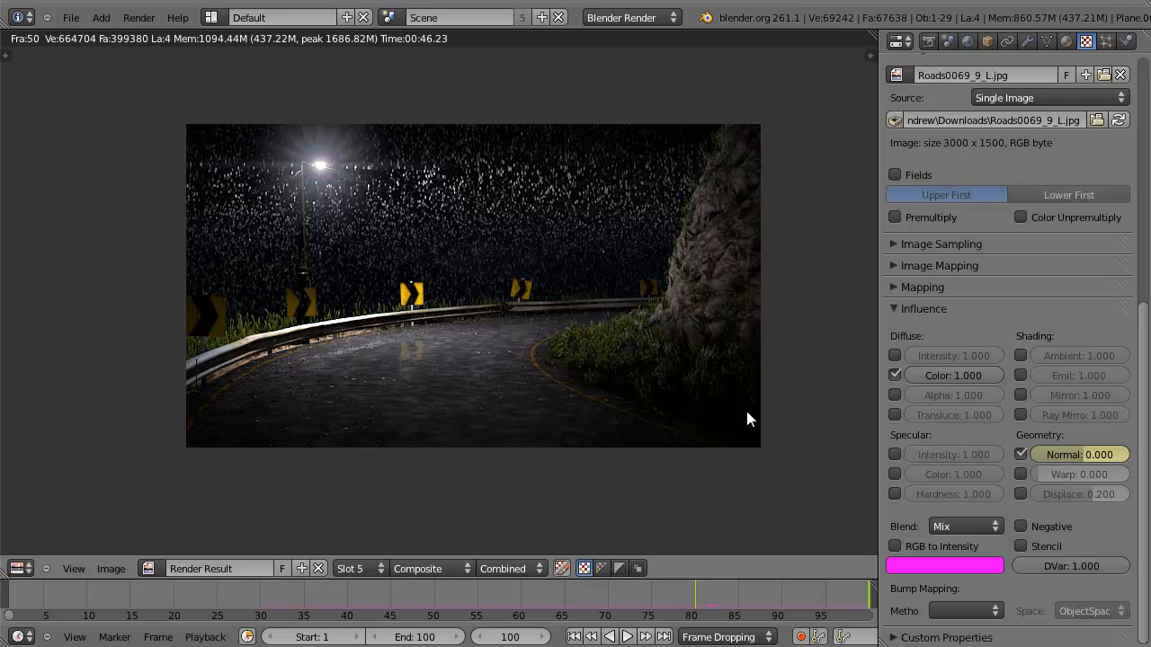
Go to frame 74, review the last render once more and return to the 3D scene.
left_click(644, 585)
key("Escape")
key("F11")
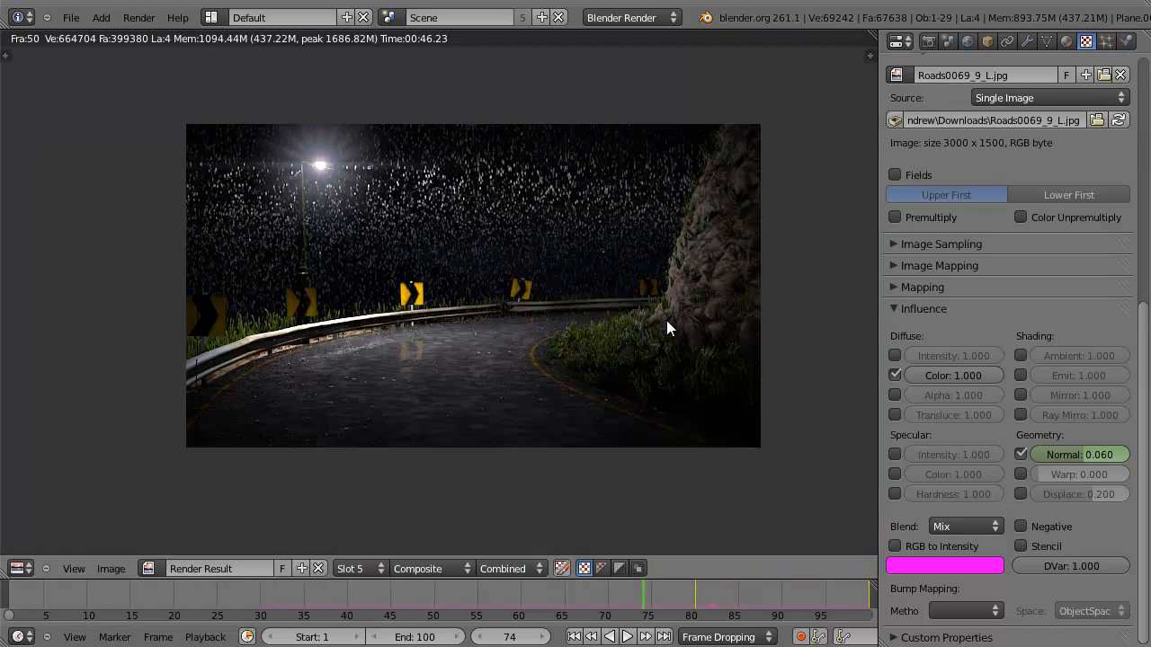
scroll(503, 405, "up", 1)
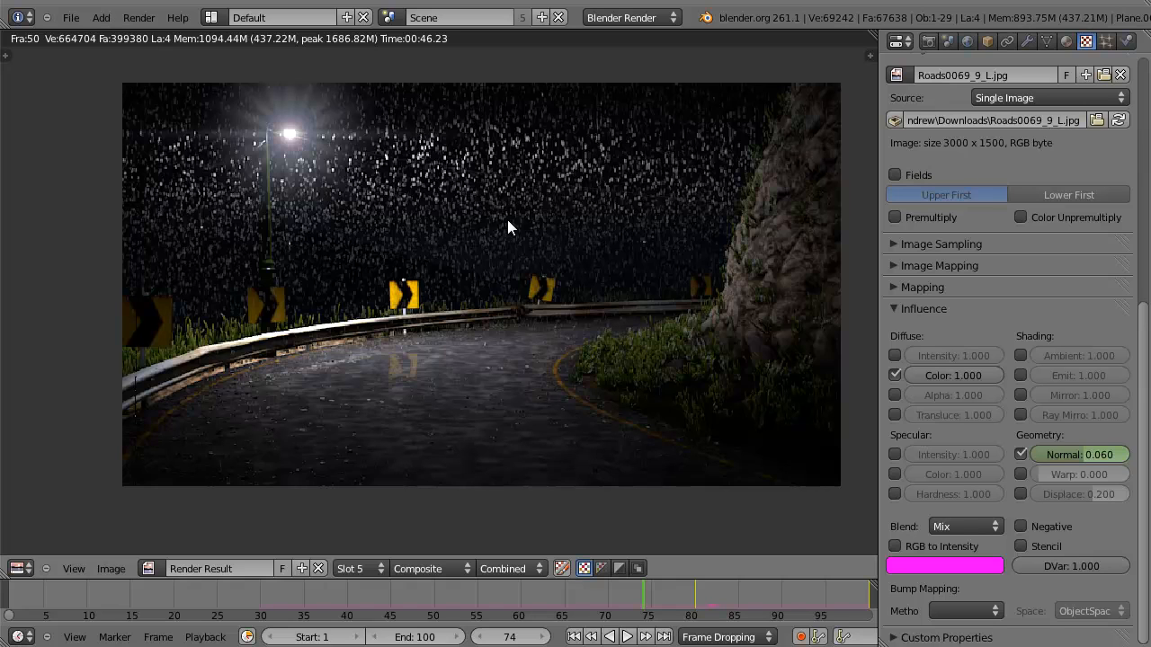
key("Escape")
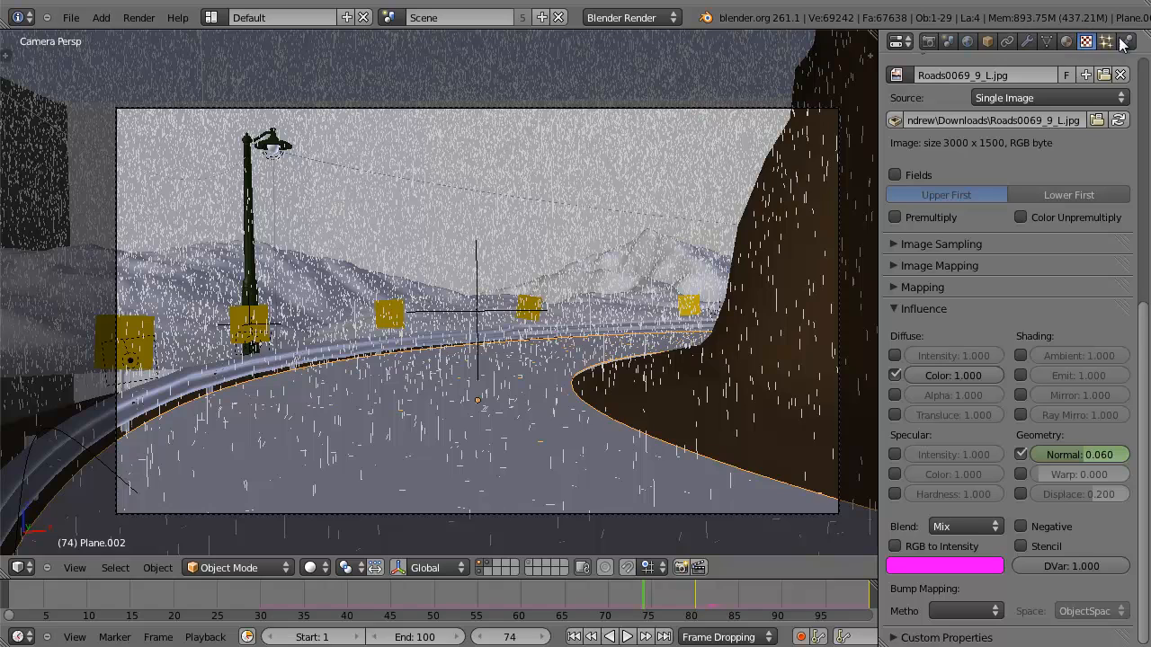
Set the road's Surface (Paint) dynamic paint canvas to output wetmaps instead of paintmaps.
scroll(1073, 547, "up", 10)
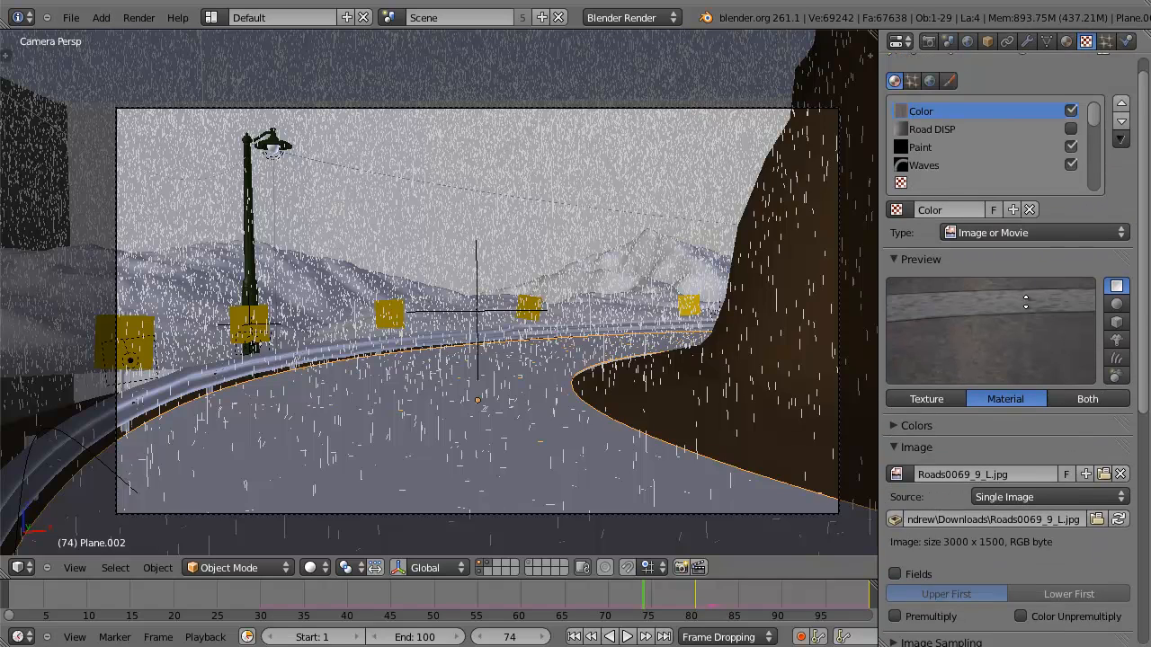
left_click(1126, 40)
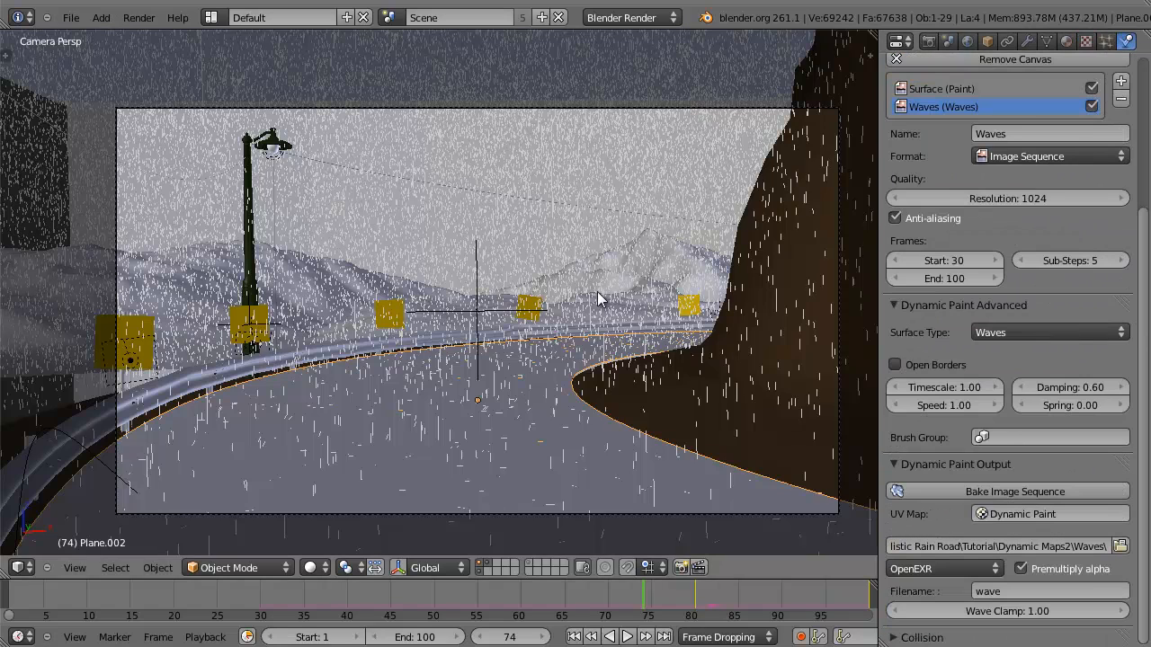
scroll(997, 217, "up", 5)
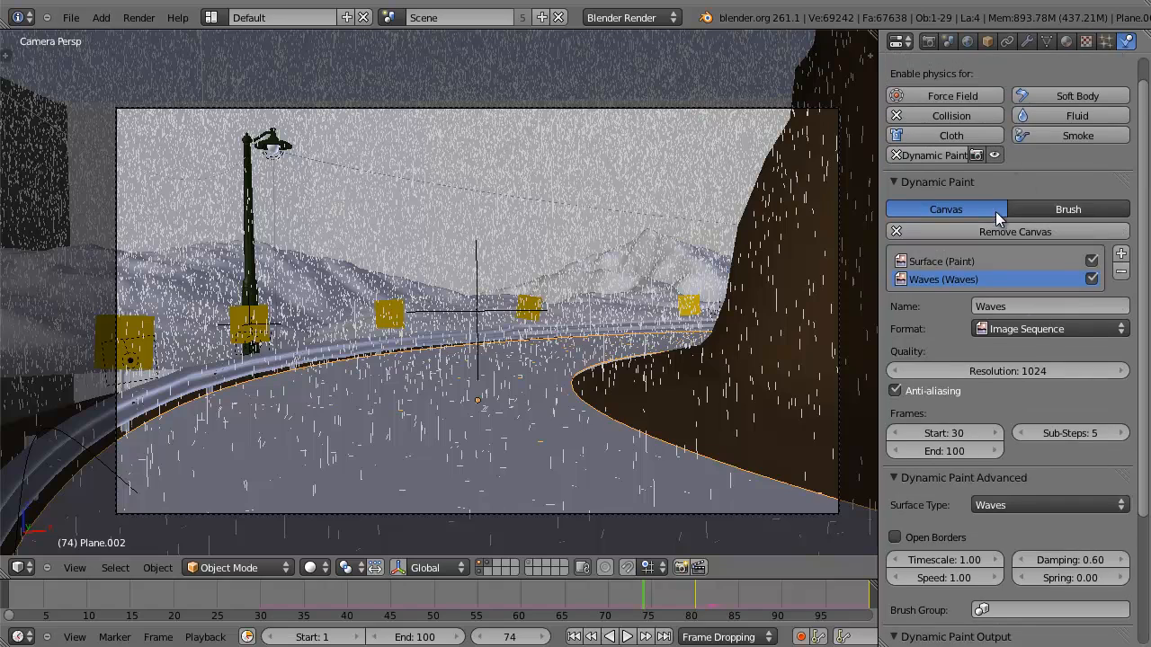
left_click(952, 262)
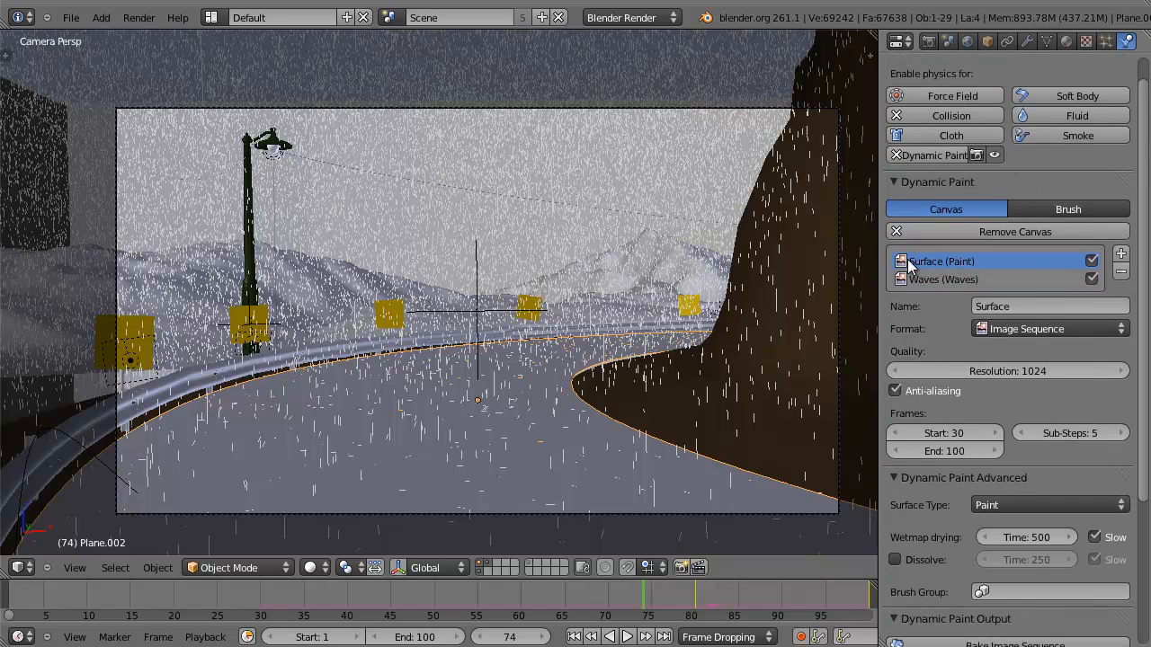
scroll(970, 417, "down", 5)
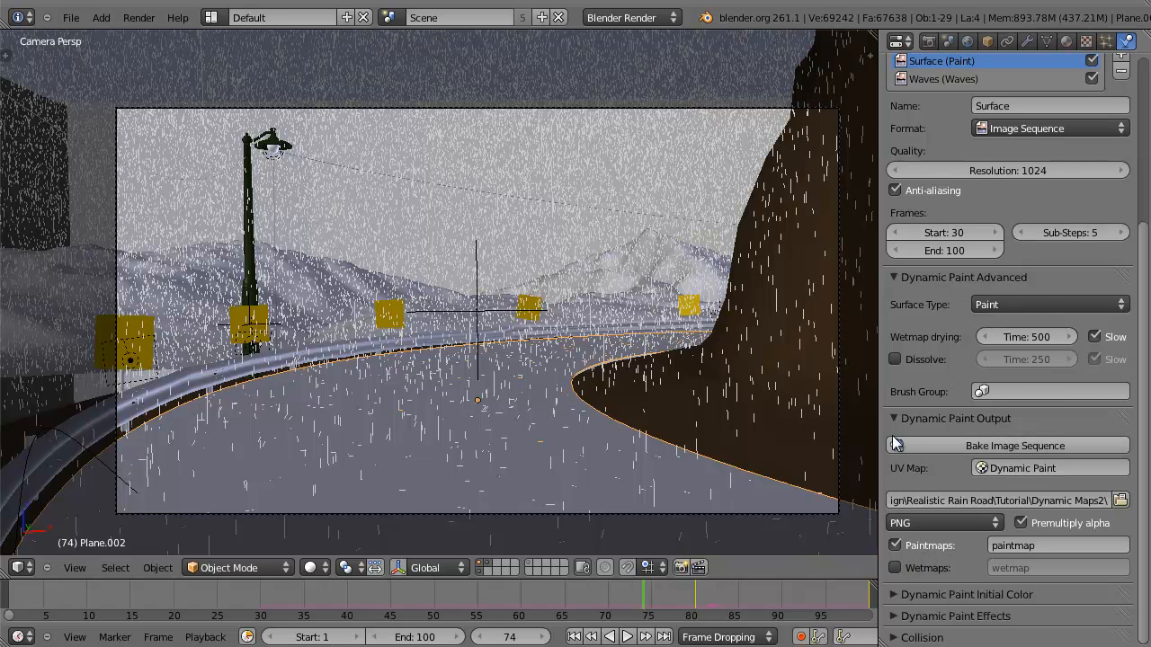
left_click(894, 546)
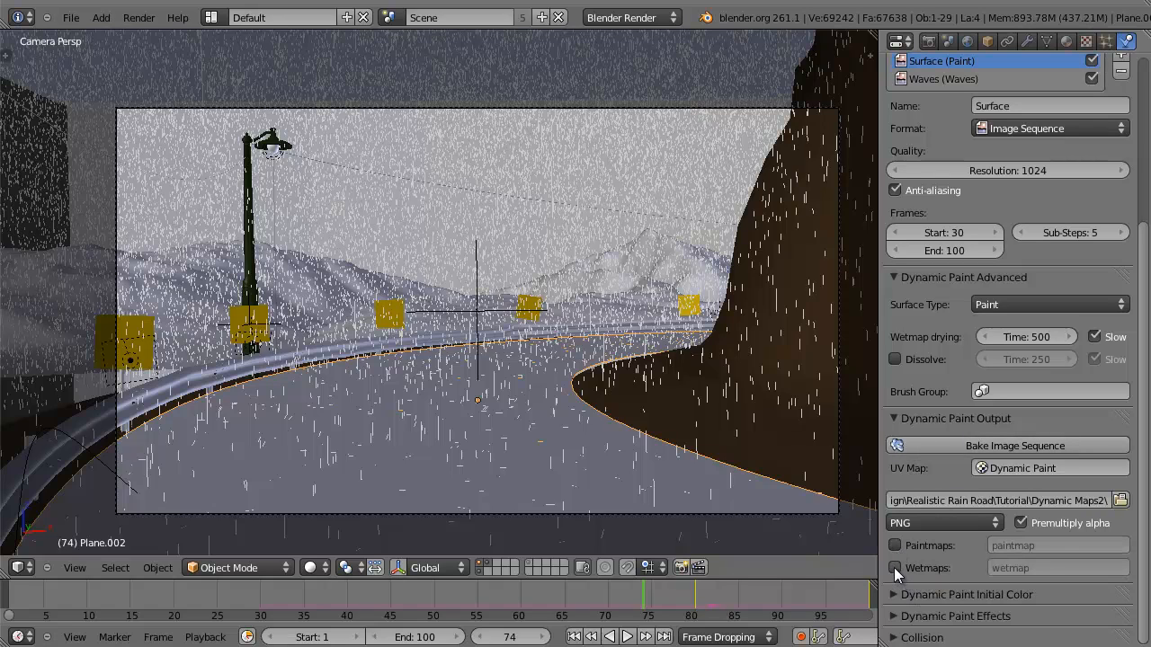
left_click(895, 568)
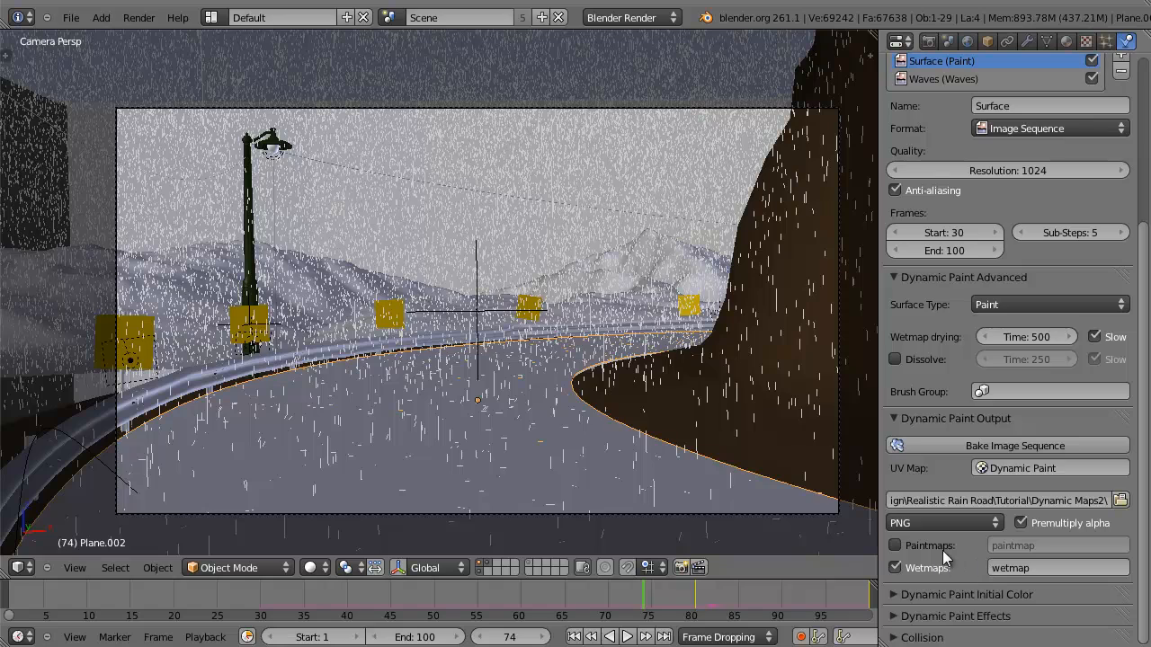
left_click(906, 546)
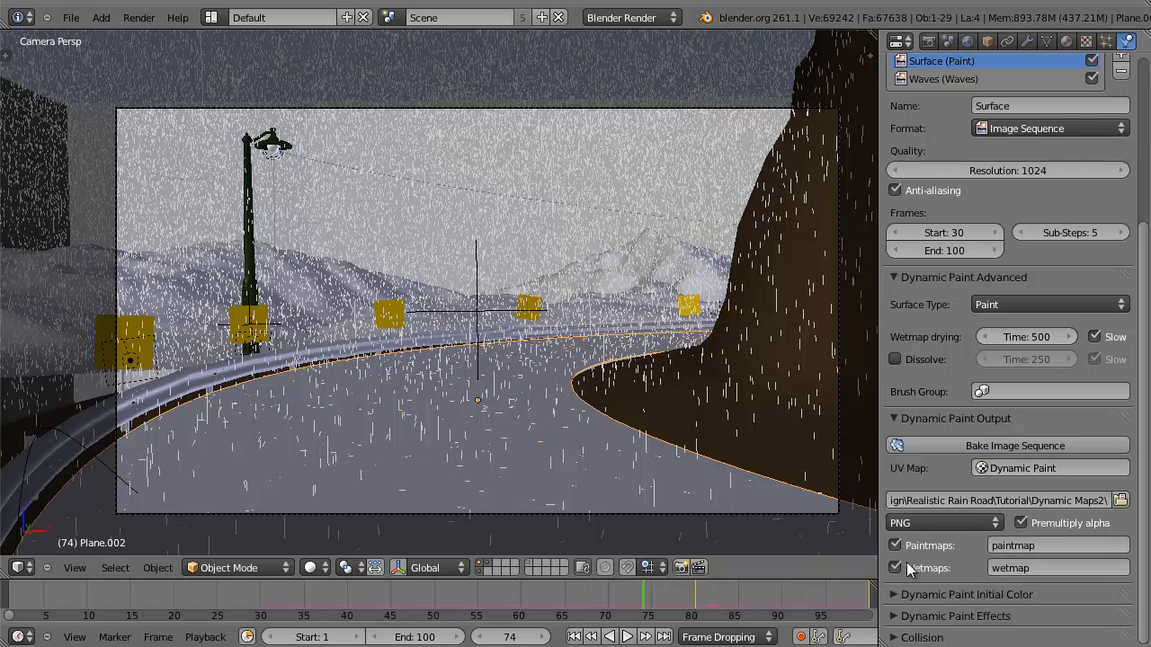
left_click(904, 545)
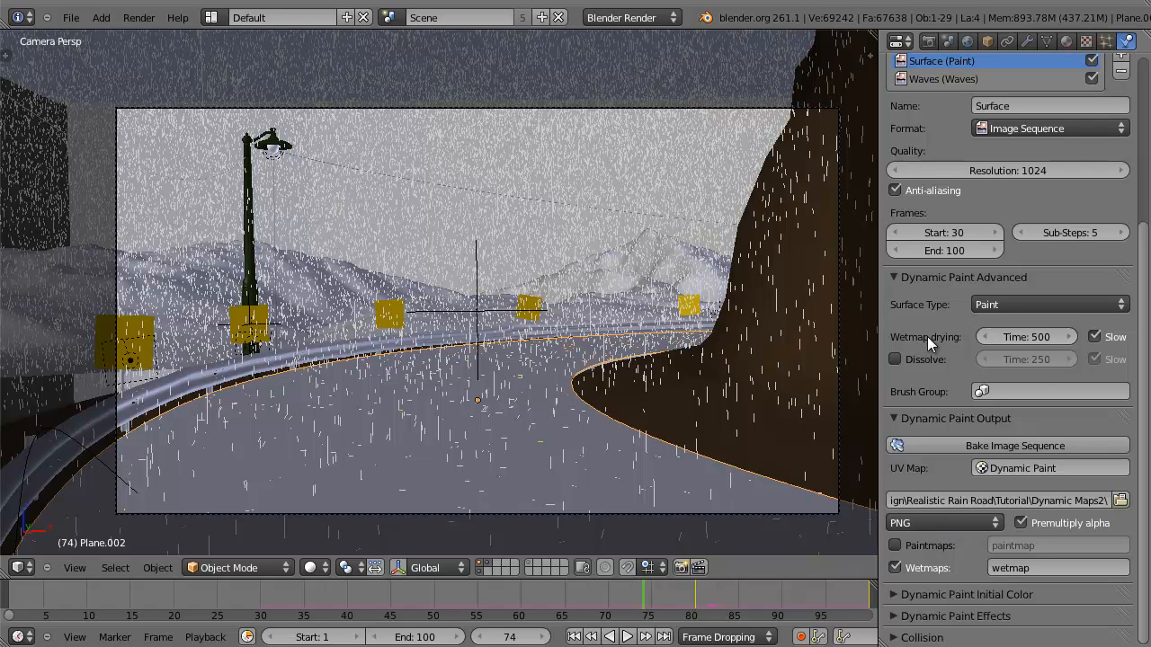
Set the wetmap drying time of the Surface canvas to 8.
left_click(1024, 331)
type("8")
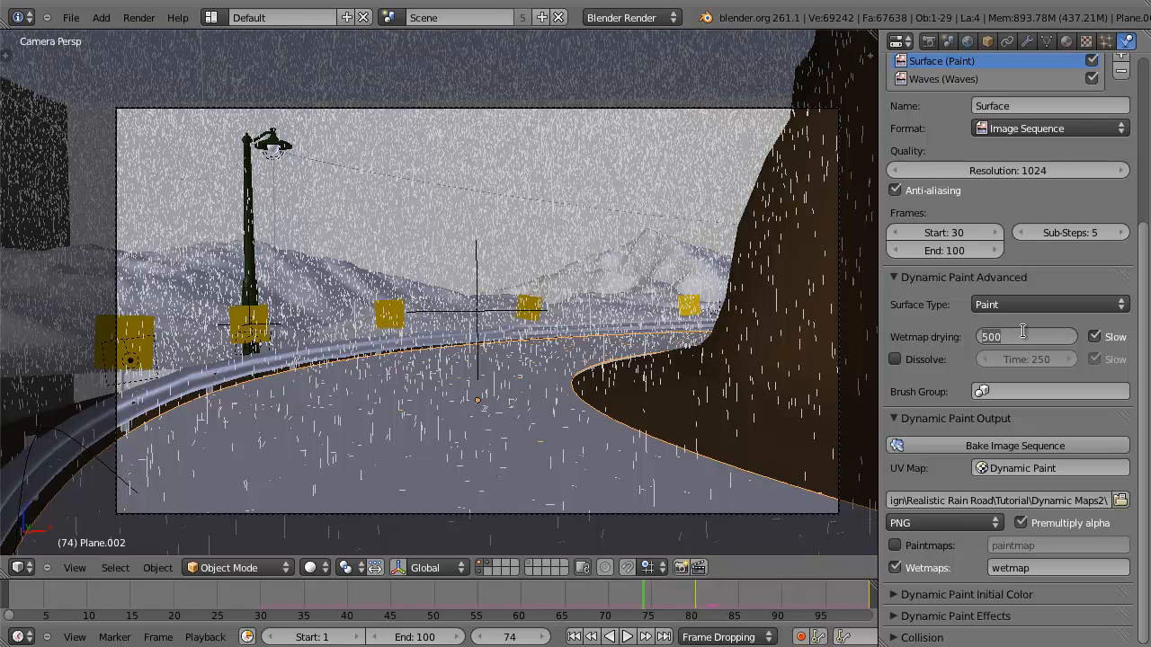
key("Return")
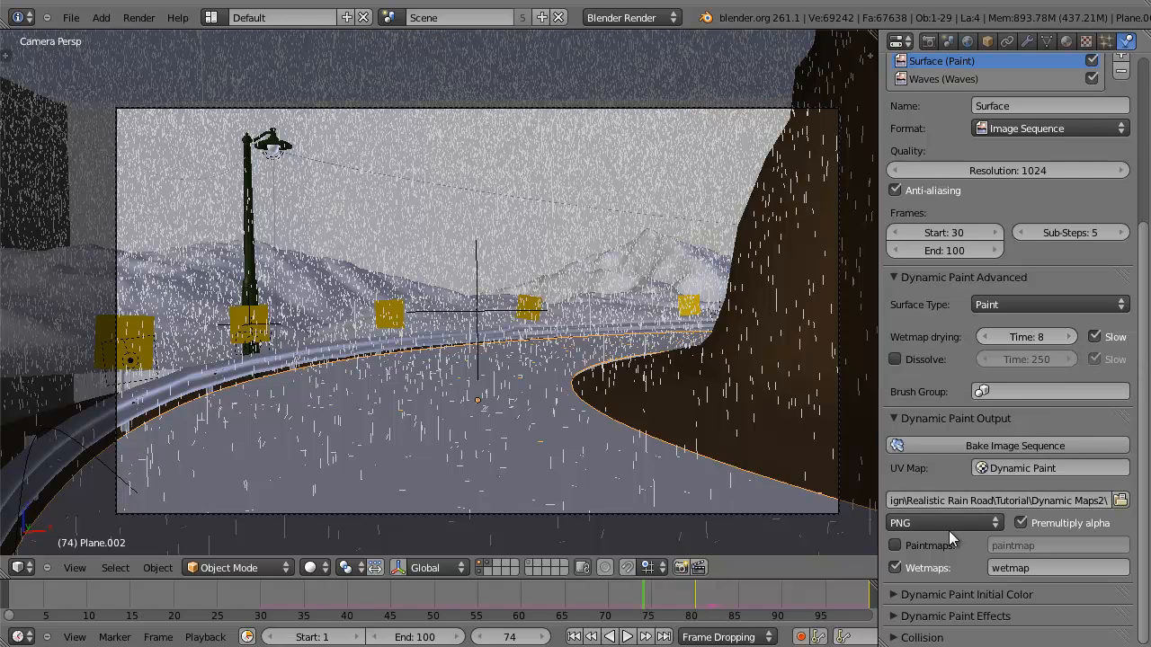
Give the Surface canvas a solid black initial color.
left_click(890, 595)
scroll(935, 521, "down", 1)
left_click(1013, 580)
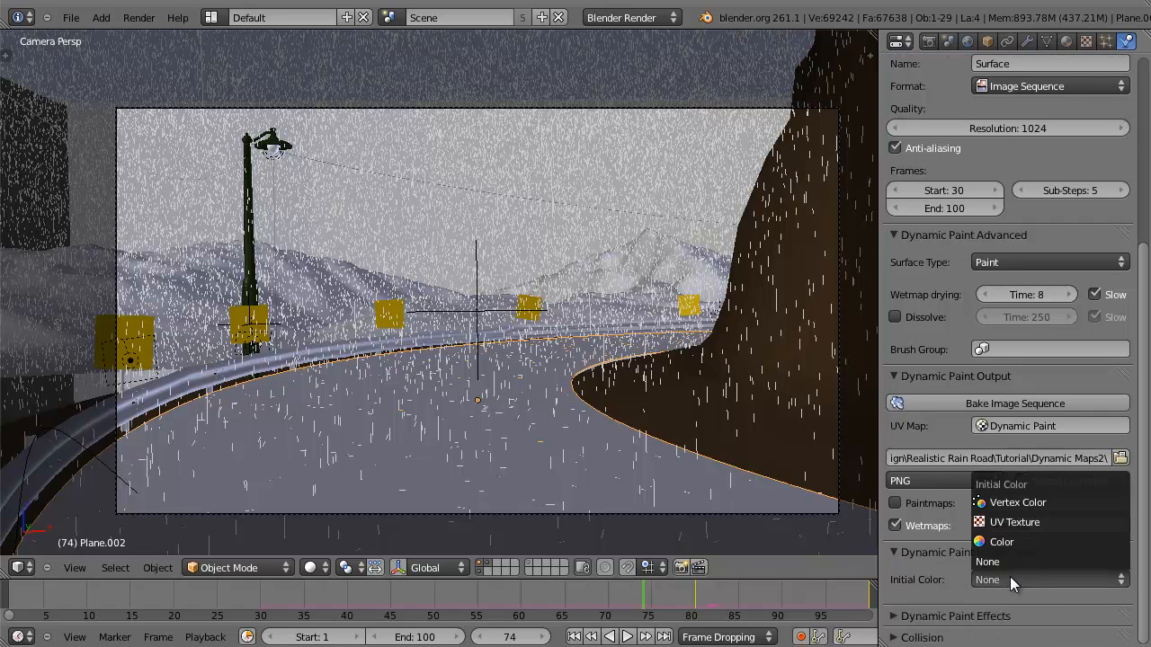
left_click(1013, 542)
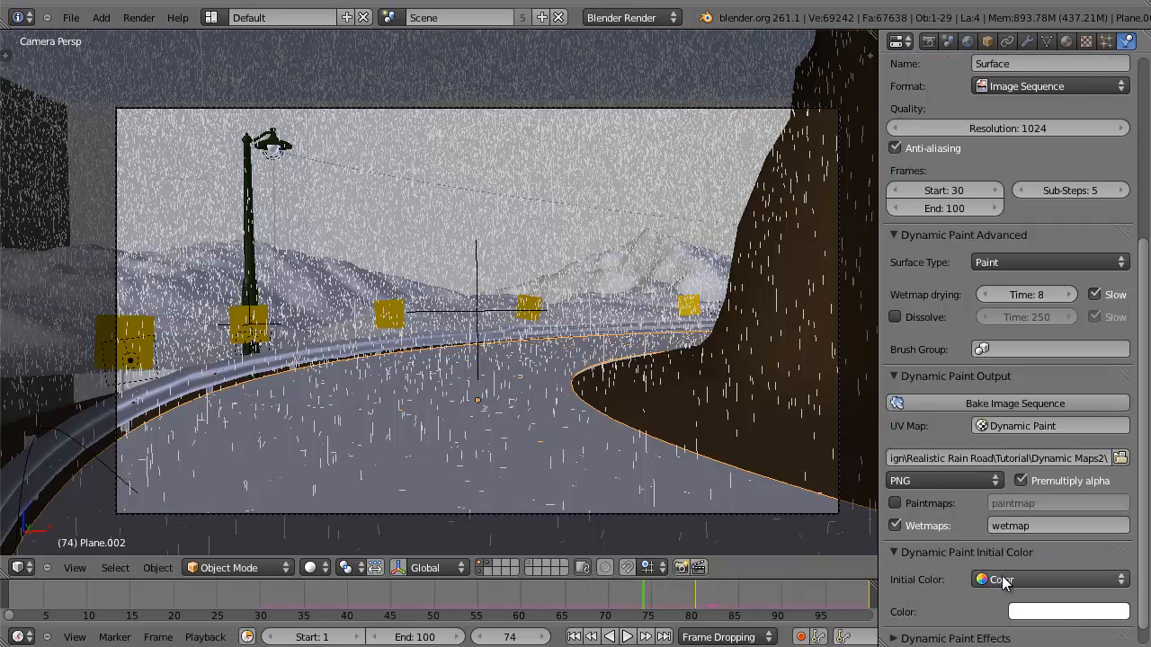
left_click(1036, 614)
left_click_drag(1114, 459, 1115, 485)
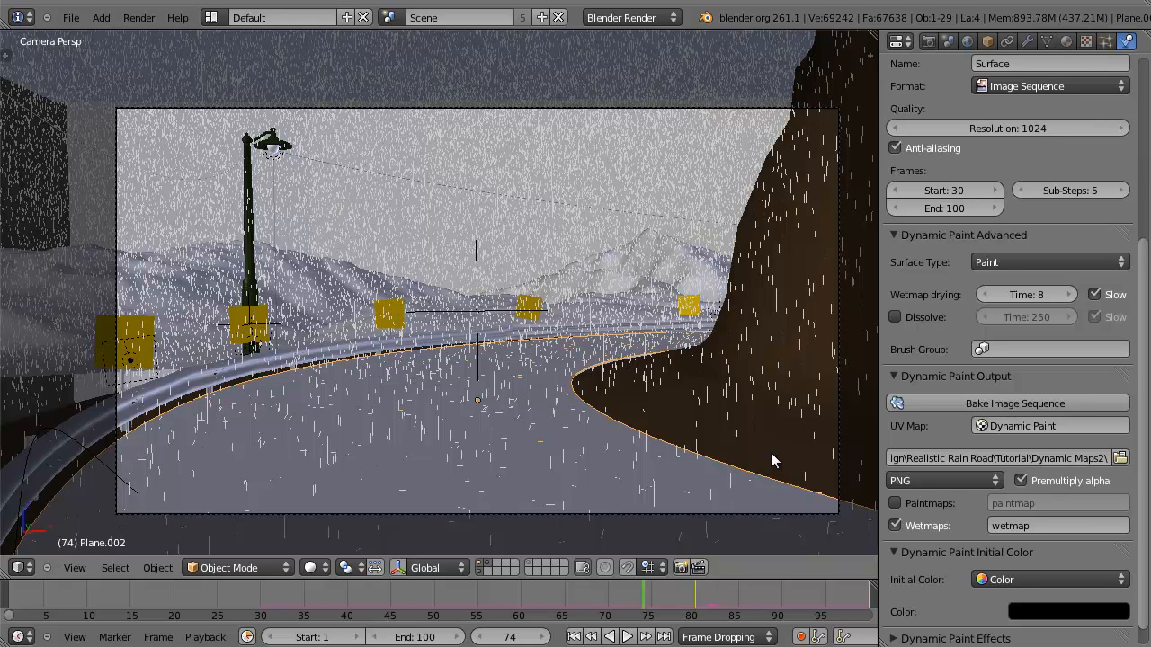
Look over the Surface canvas's initial color and dynamic paint effects settings, leaving both sections collapsed.
left_click(890, 552)
left_click(900, 572)
scroll(964, 524, "down", 1)
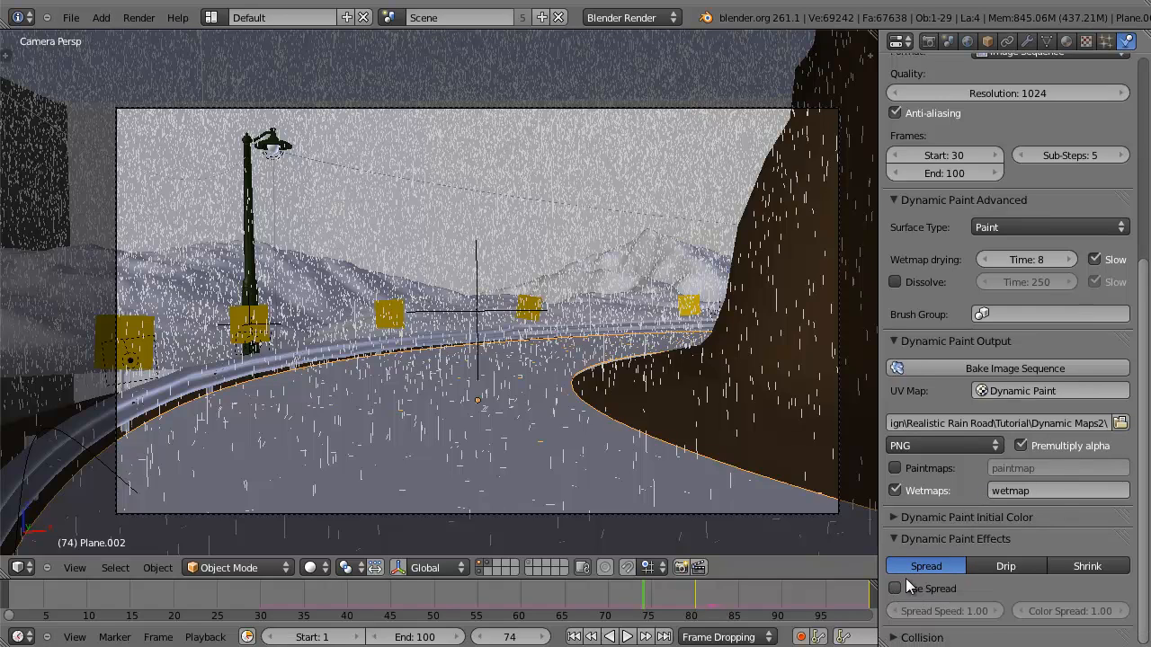
left_click(893, 538)
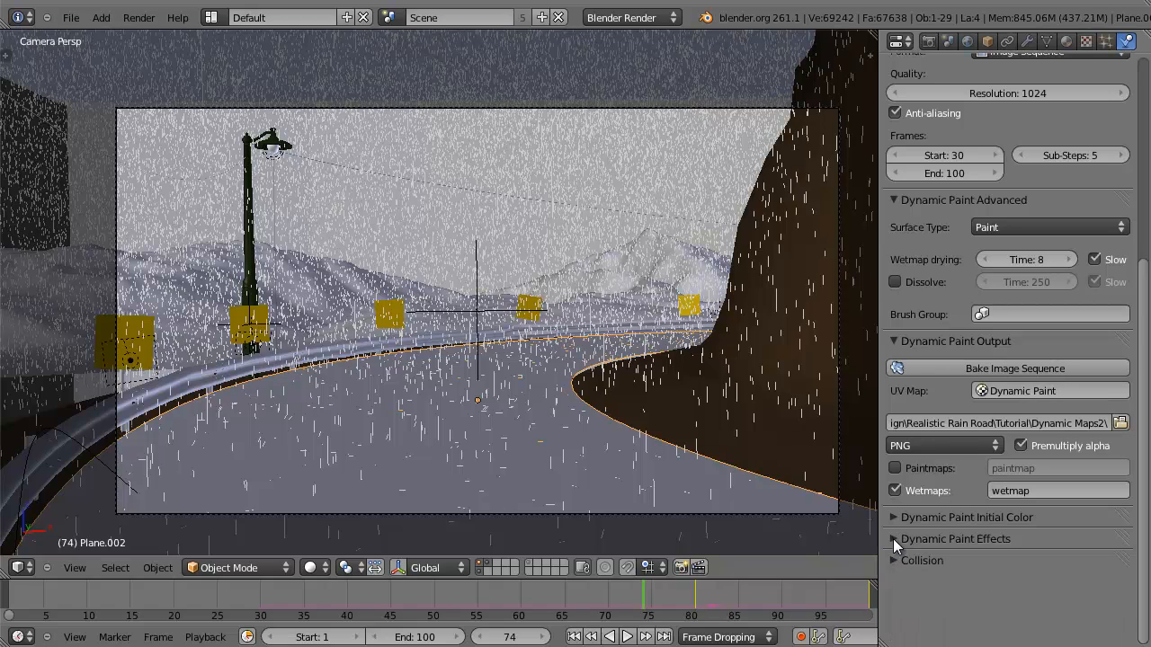
left_click(893, 539)
left_click(892, 539)
left_click(893, 538)
left_click(891, 531)
left_click(892, 519)
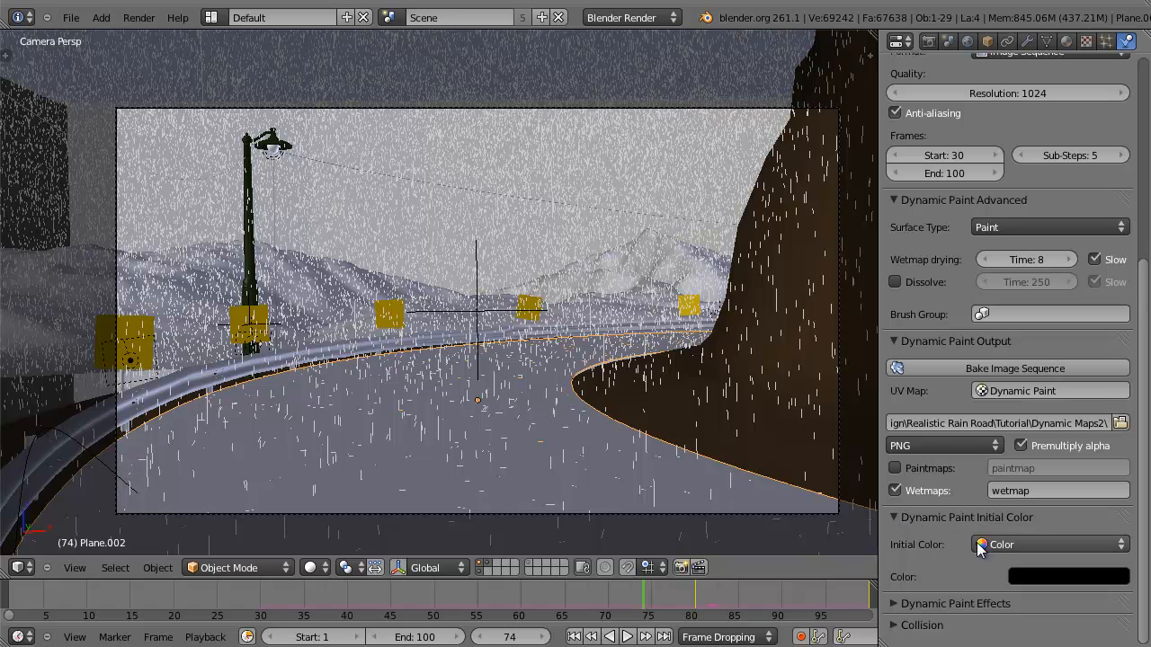
left_click(896, 519)
scroll(994, 259, "up", 5)
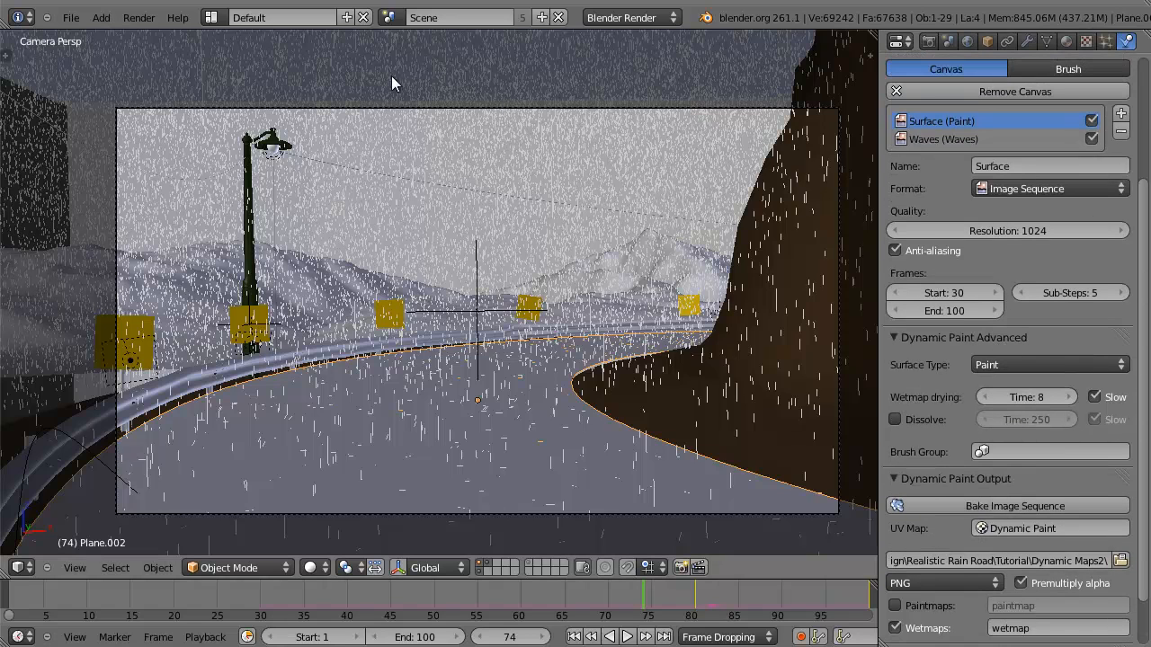
Select the rain emitter plane and set its dynamic paint brush to solid radius 0.010 and smooth radius 0.000.
right_click(373, 75)
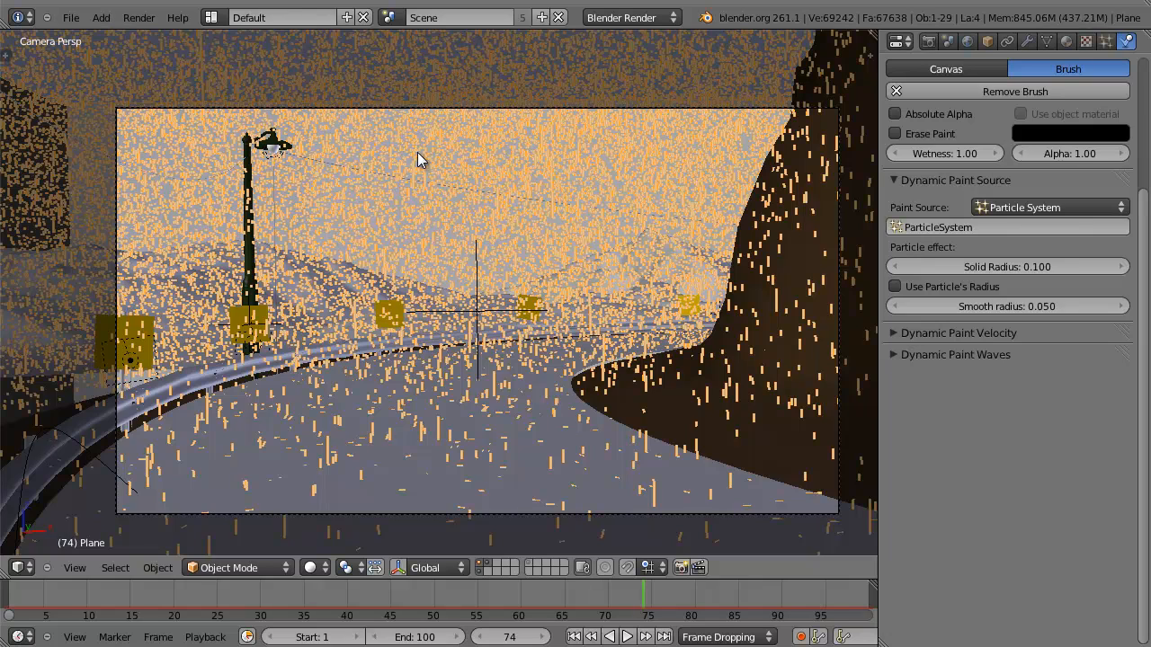
scroll(998, 292, "up", 5)
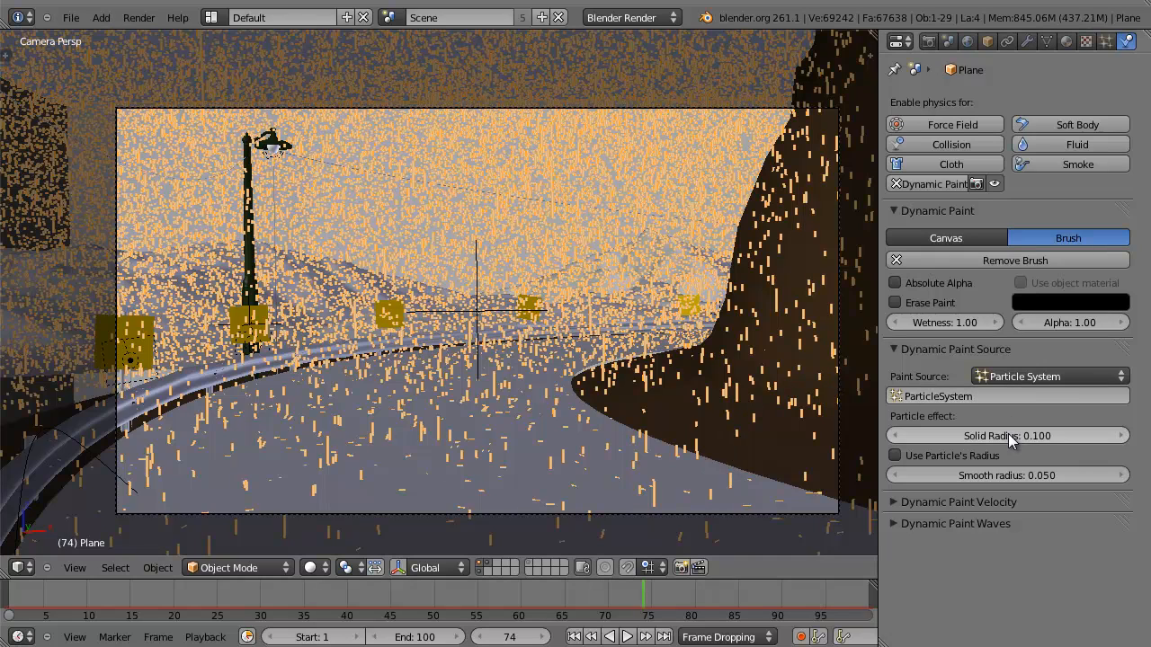
left_click_drag(1008, 434, 546, 433)
left_click_drag(1020, 478, 739, 481)
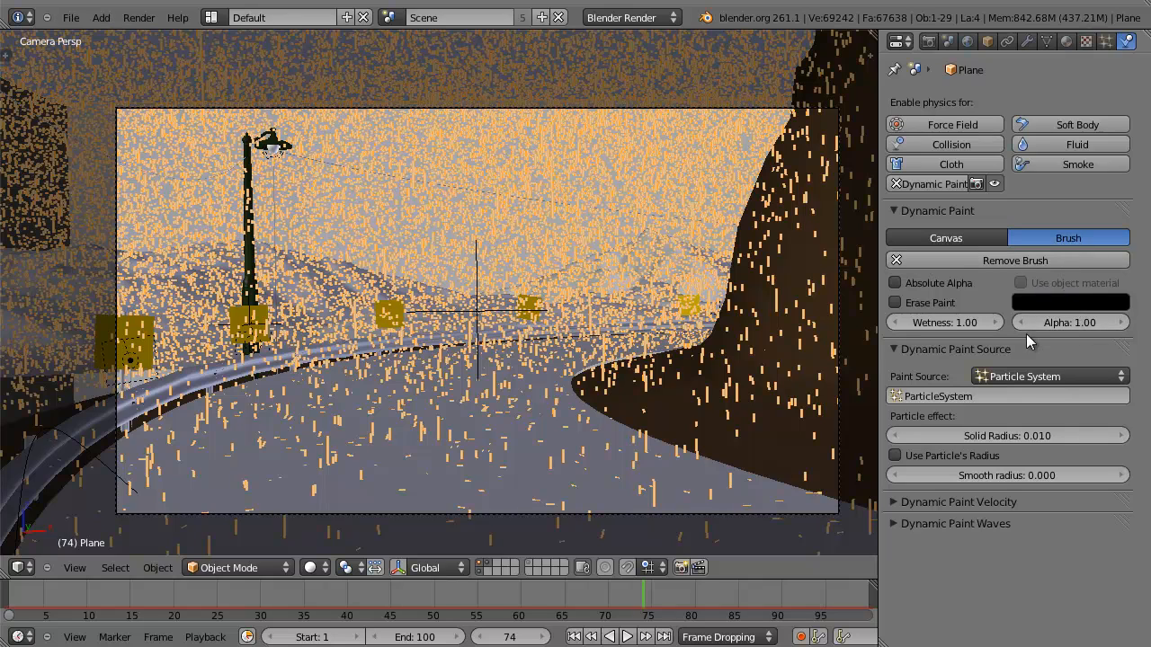
Make the rain emitter's dynamic paint brush color pure white.
left_click(1061, 303)
left_click_drag(1115, 198, 1116, 56)
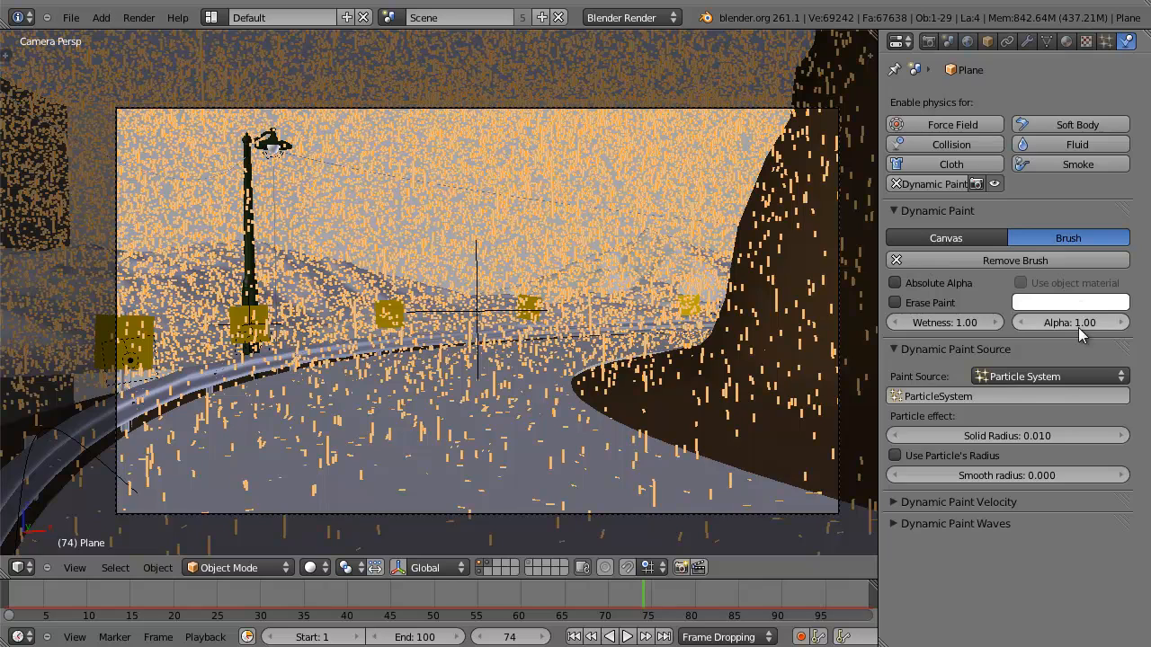
left_click(900, 505)
left_click(900, 507)
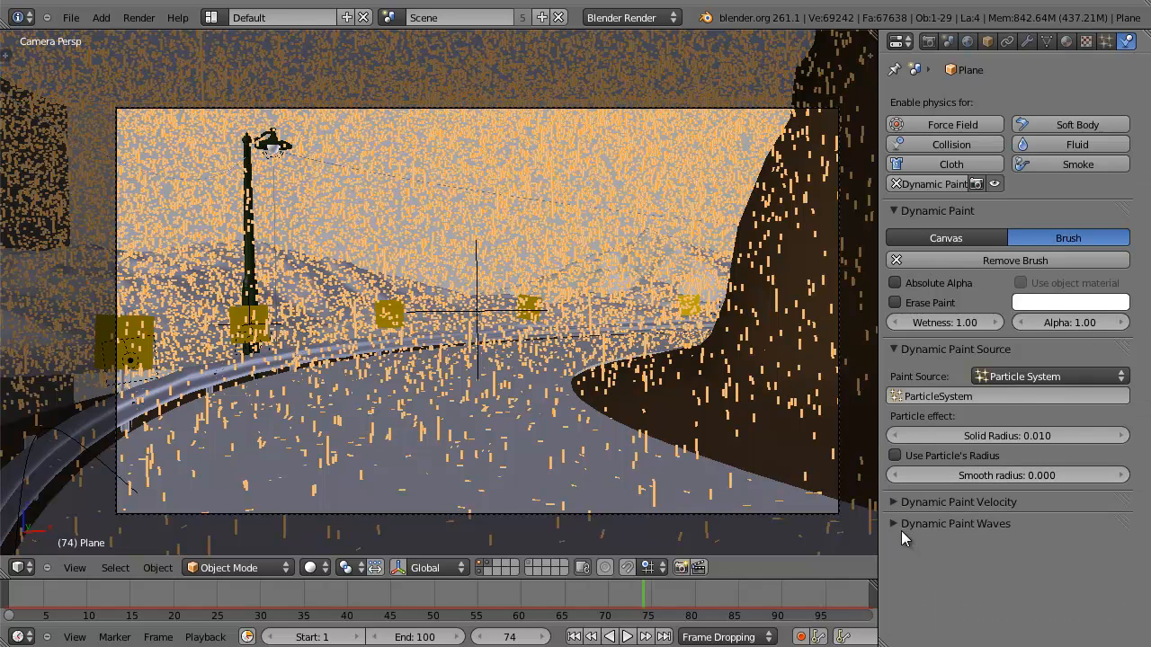
Select the road again and confirm Dynamic Maps2 as the output folder for the Surface canvas.
right_click(539, 448)
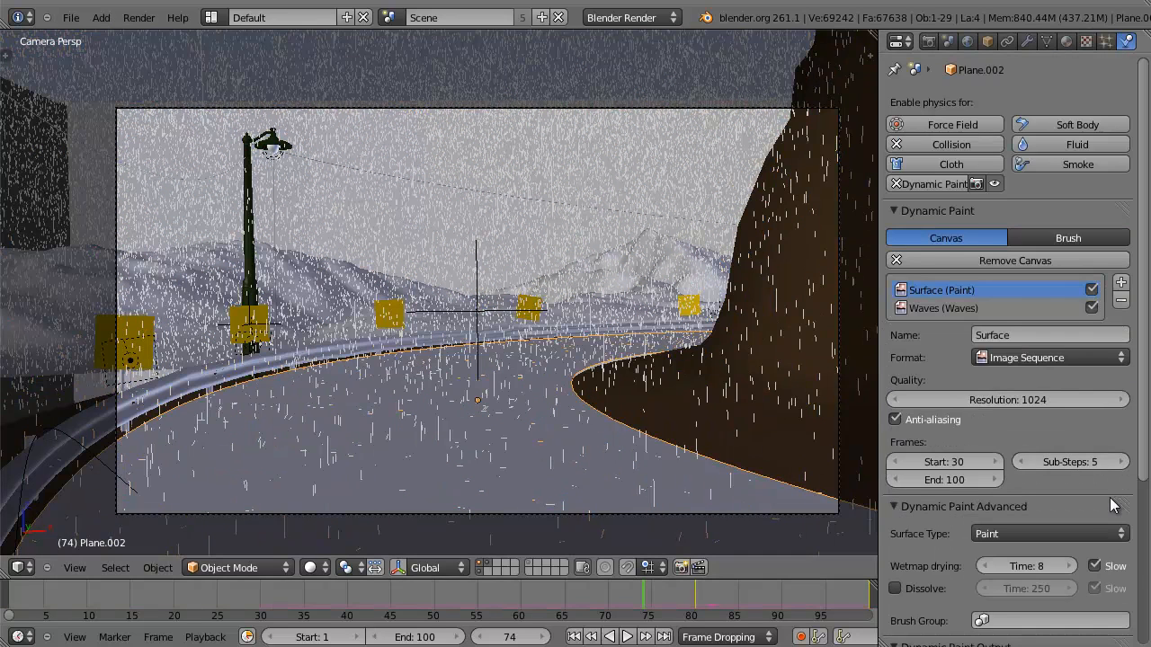
scroll(1036, 332, "down", 6)
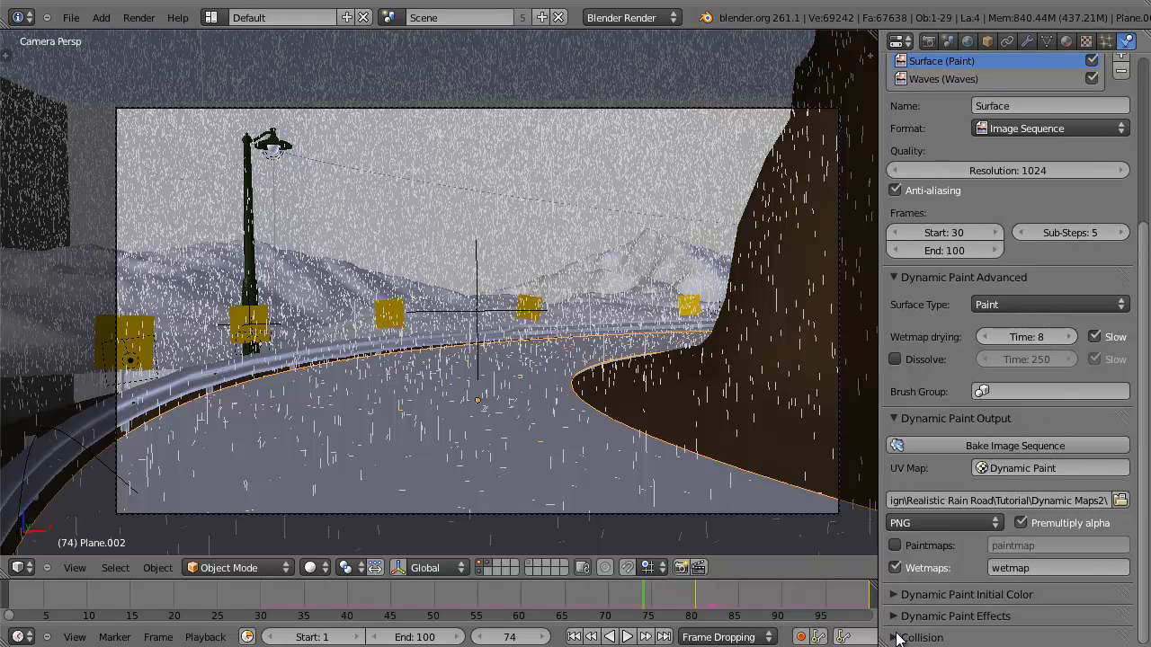
left_click(1120, 500)
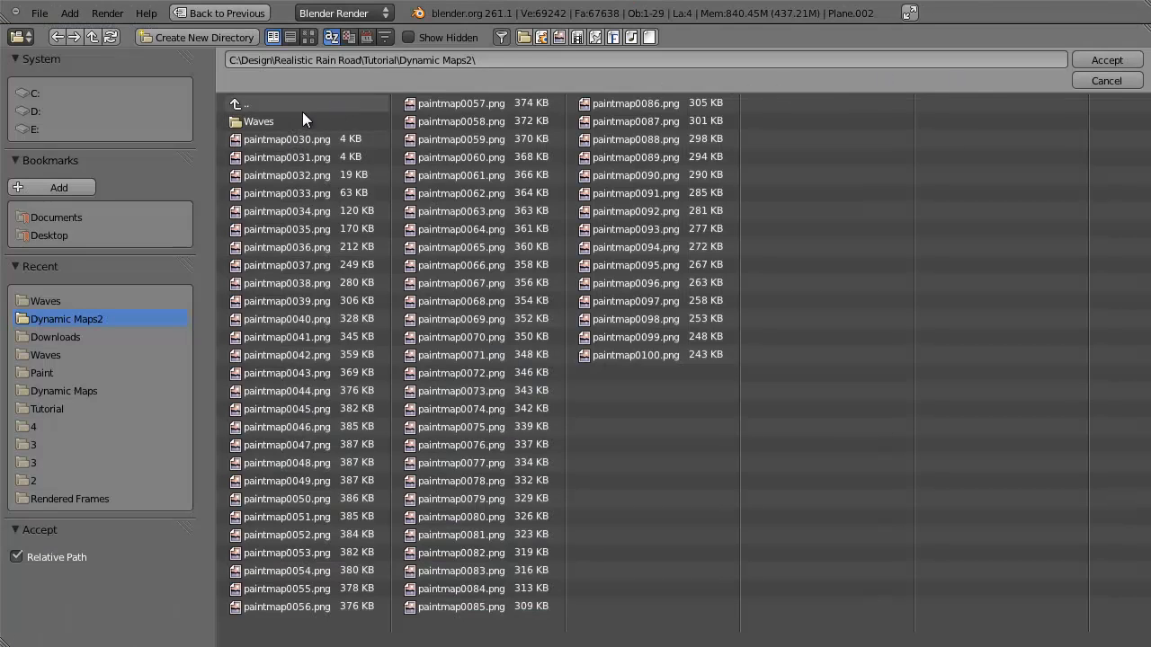
left_click(1104, 59)
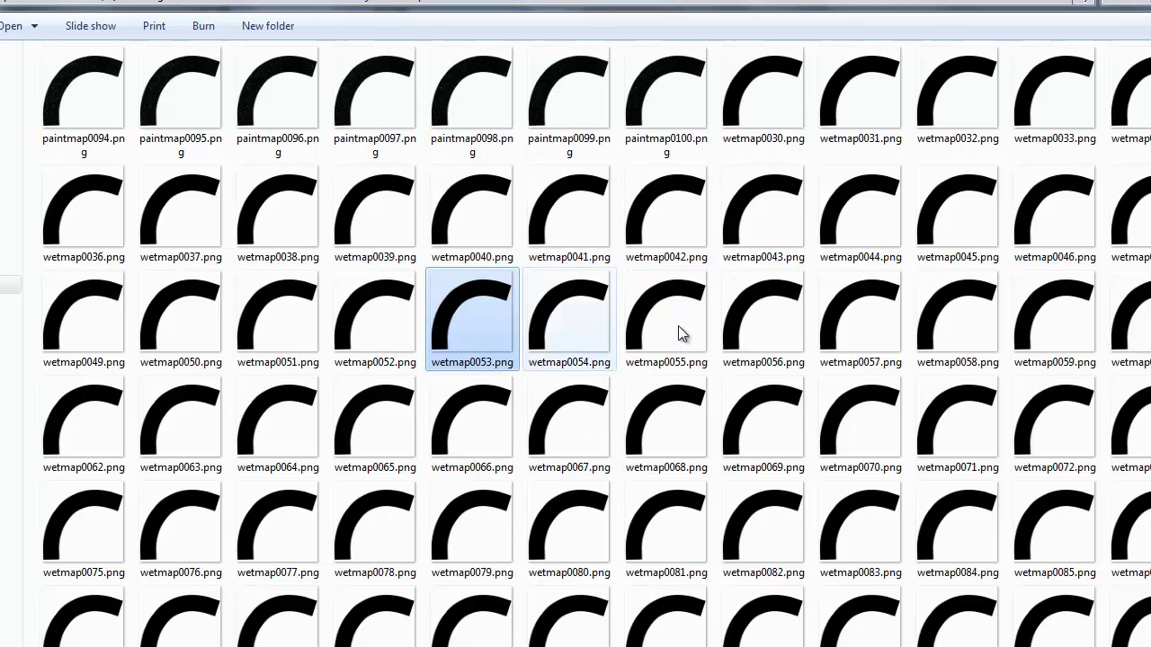
Open wetmap0054.png in Windows Photo Viewer, advance to wetmap0057.png and inspect its raindrop marks up close.
double_click(580, 324)
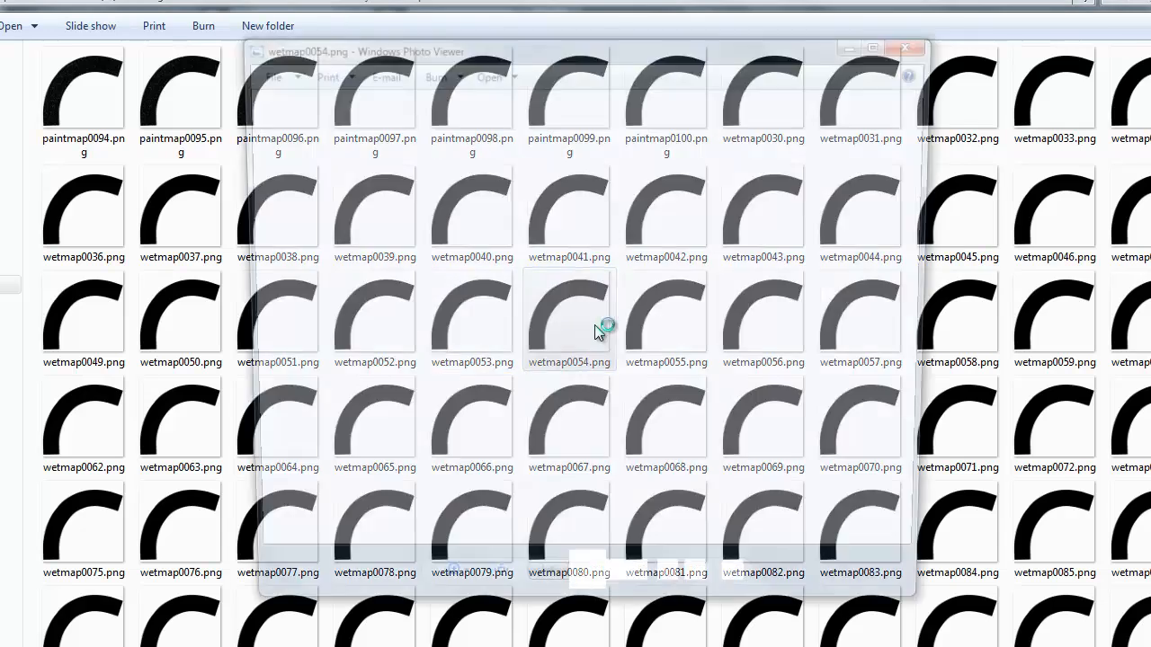
key("Right")
key("Right")
key("Right")
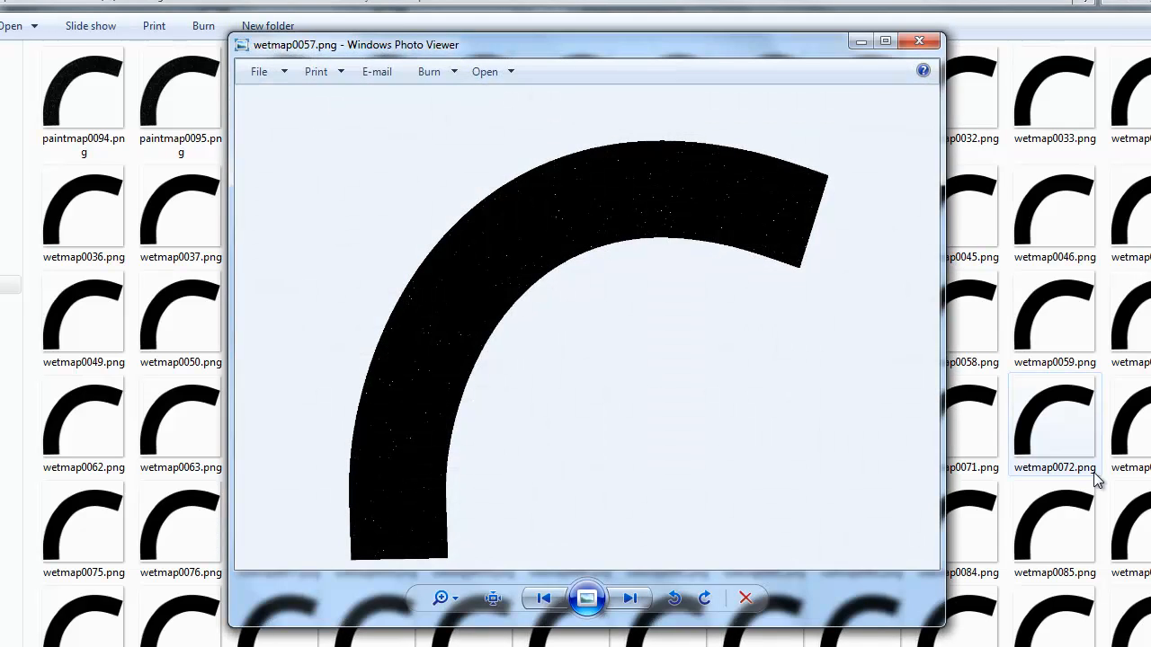
scroll(599, 249, "up", 5)
left_click_drag(620, 195, 599, 403)
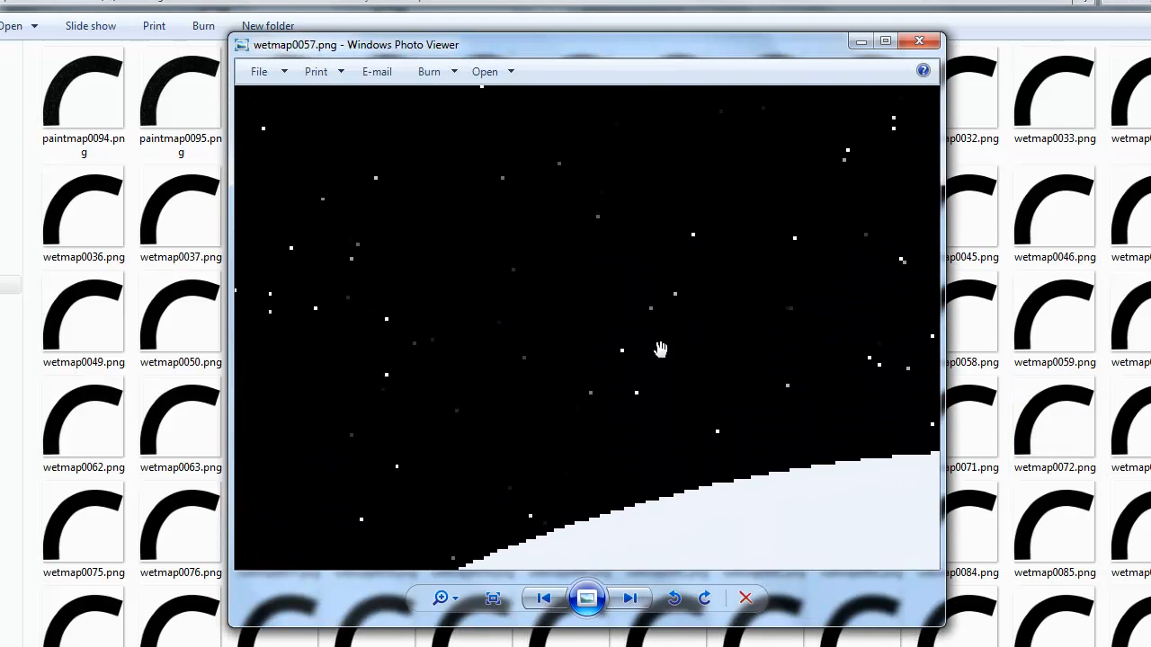
Page through the remaining baked wetmap frames to check how the splashes change, and close the image viewer.
scroll(595, 348, "down", 5)
key("Right")
key("Right")
key("Right")
key("Right")
key("Right")
key("Right")
key("Right")
key("Right")
key("Right")
key("Right")
key("Right")
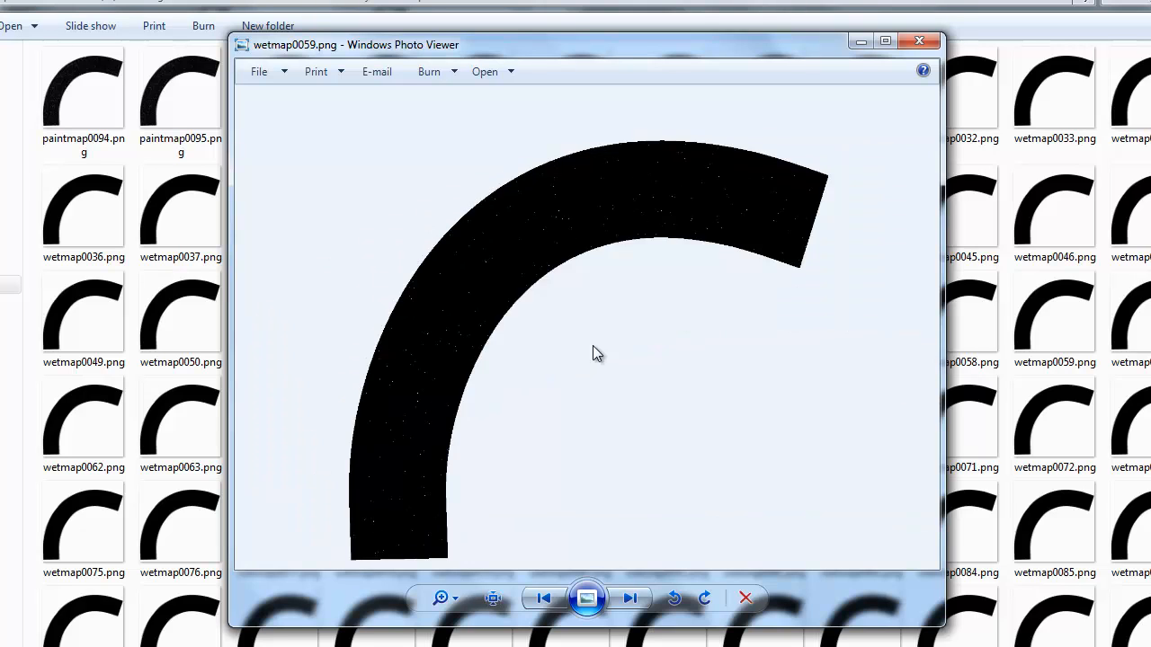
key("Right")
key("Right")
key("Right")
key("Right")
key("Right")
key("Right")
key("Right")
key("Right")
key("Right")
key("Right")
key("Right")
key("Right")
key("Right")
left_click(919, 41)
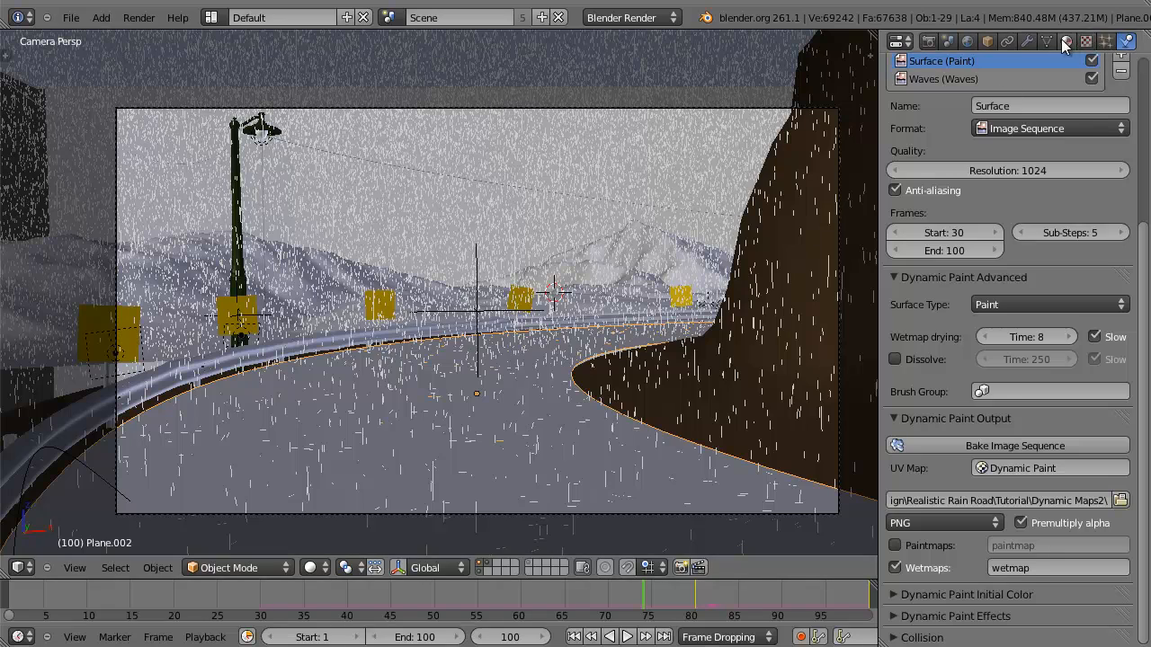
Add a new texture named Splashes in the empty slot below Waves on the road's material.
left_click(1066, 41)
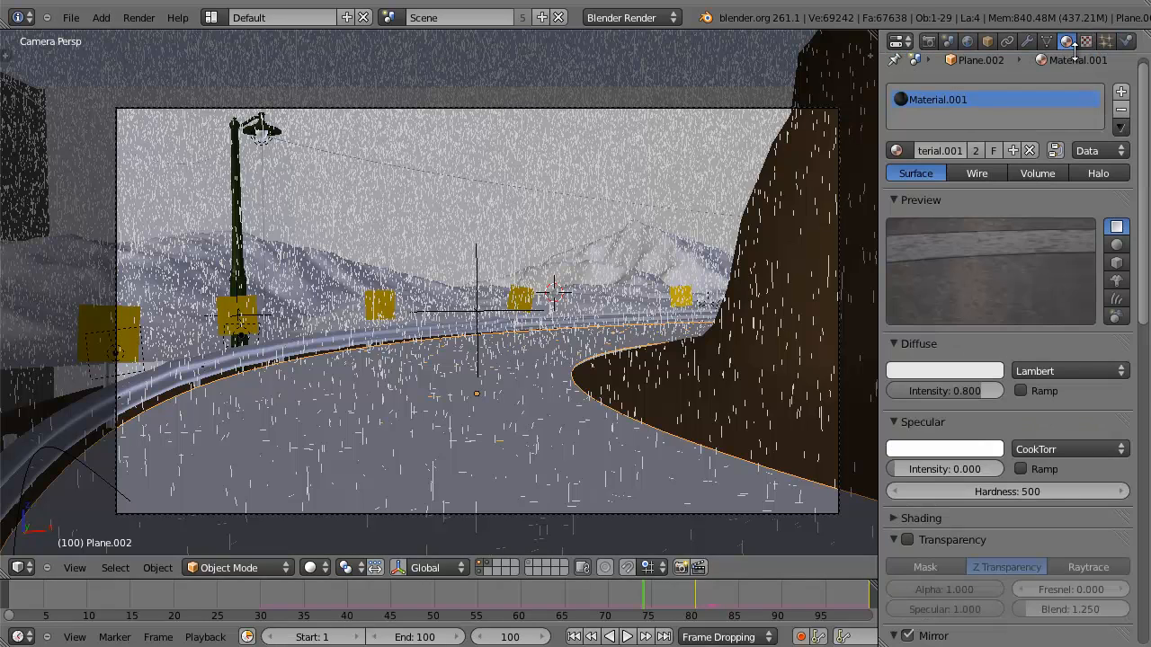
left_click(1086, 41)
left_click(956, 201)
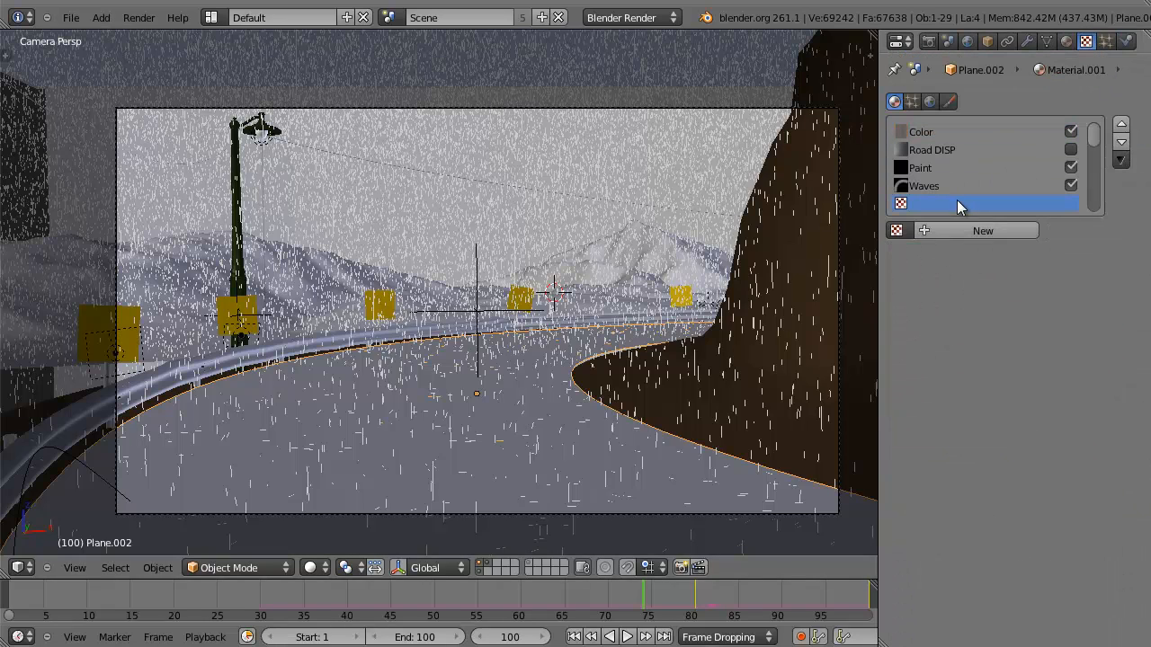
left_click(954, 230)
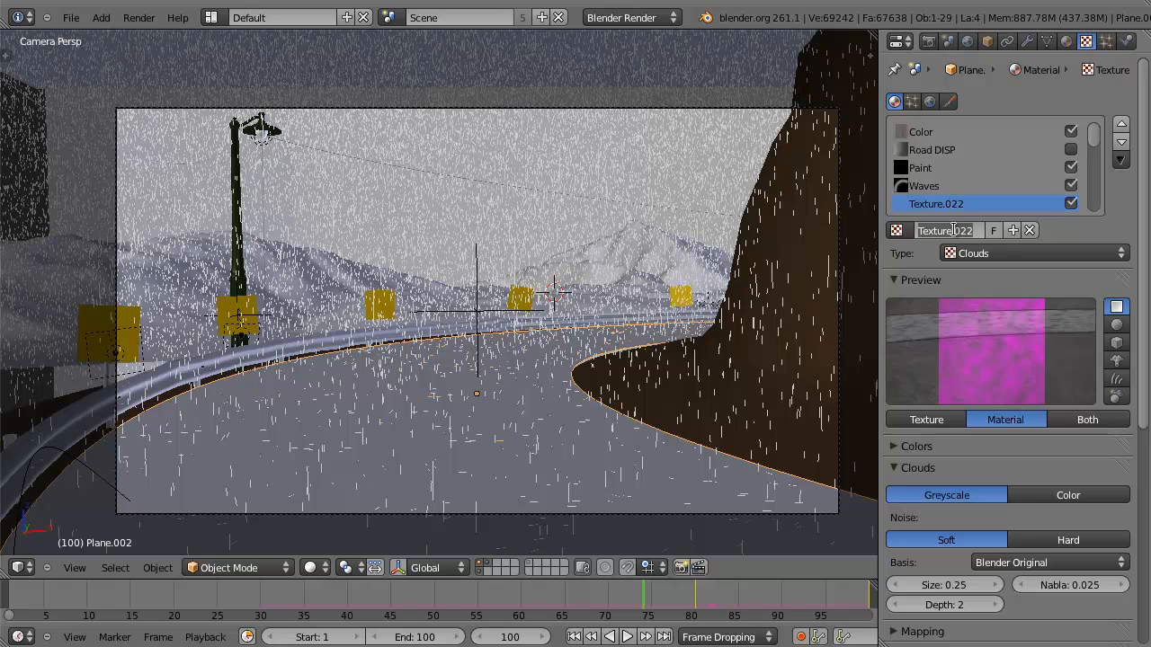
type("Splashes")
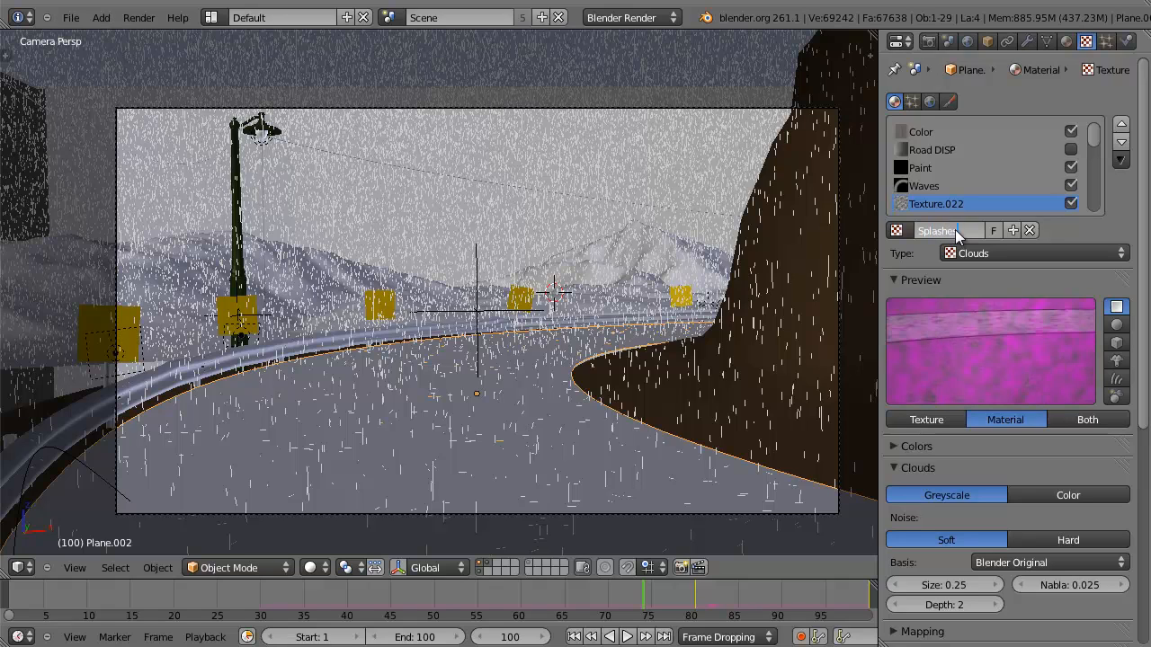
key("Return")
Make Splashes an Image or Movie texture and load wetmap0030.png from the Dynamic Maps2 folder.
left_click(956, 253)
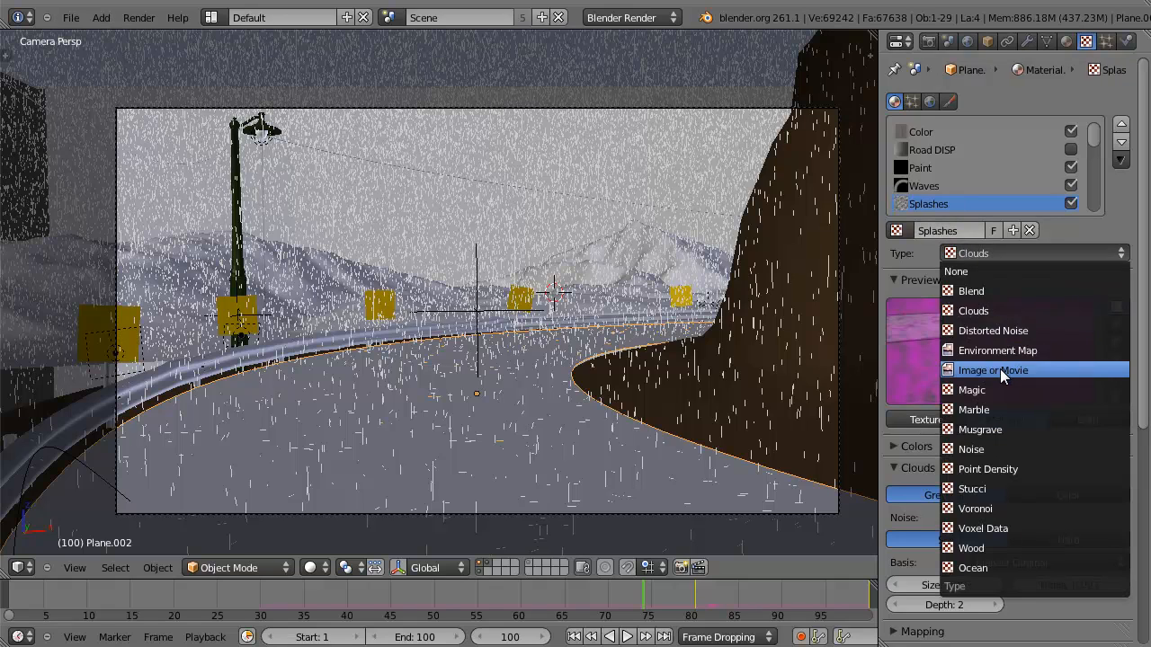
left_click(1000, 369)
left_click(1054, 495)
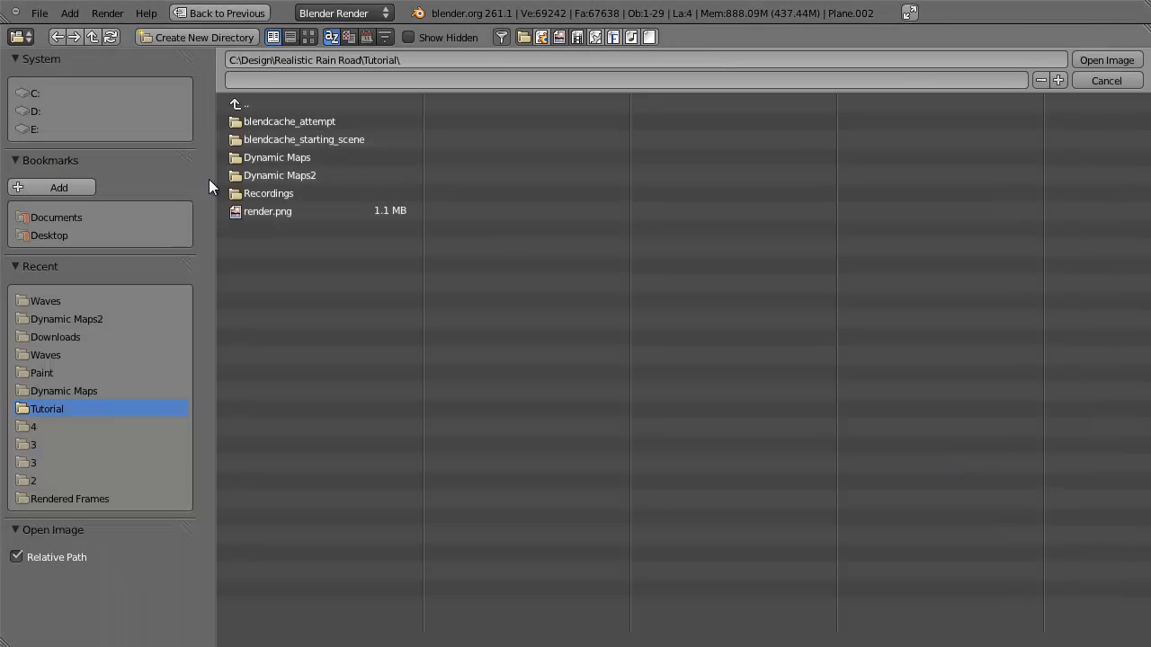
left_click(54, 301)
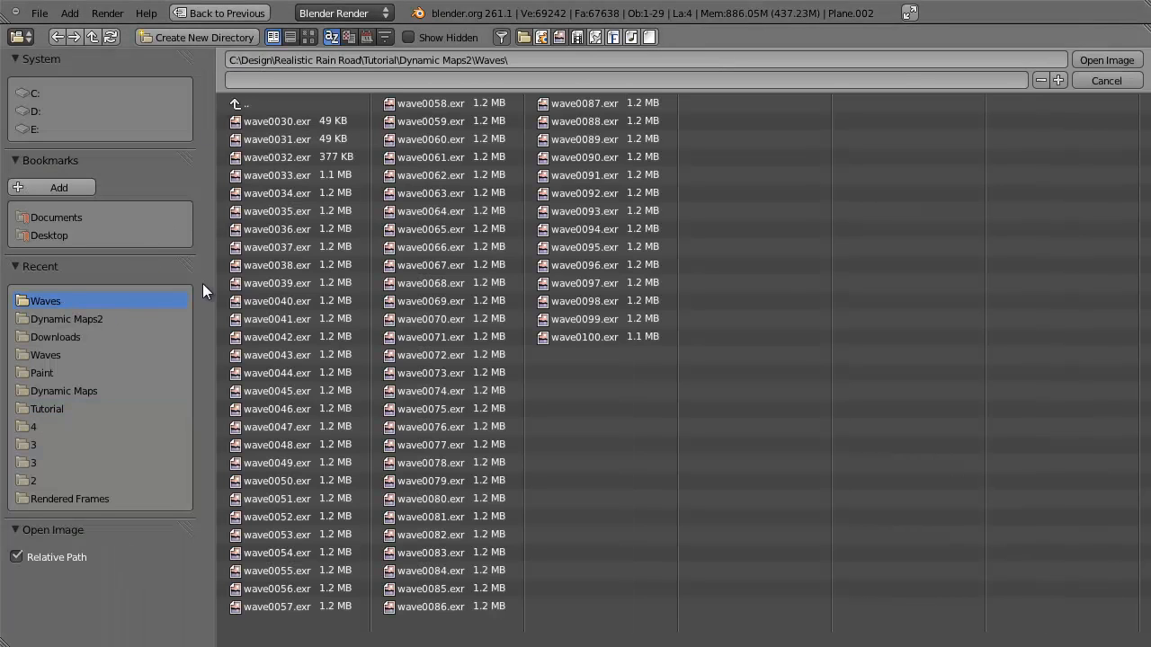
left_click(108, 320)
left_click(659, 373)
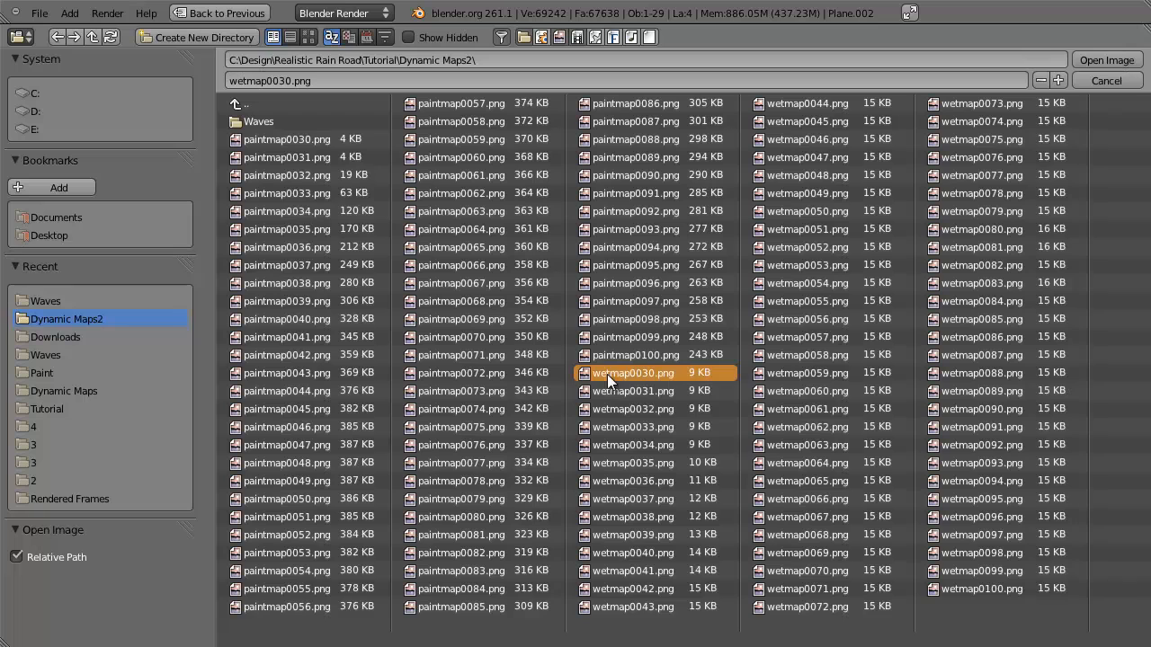
left_click(1115, 61)
Treat the Splashes image as an image sequence with start frame 30 and offset 29.
left_click(1009, 514)
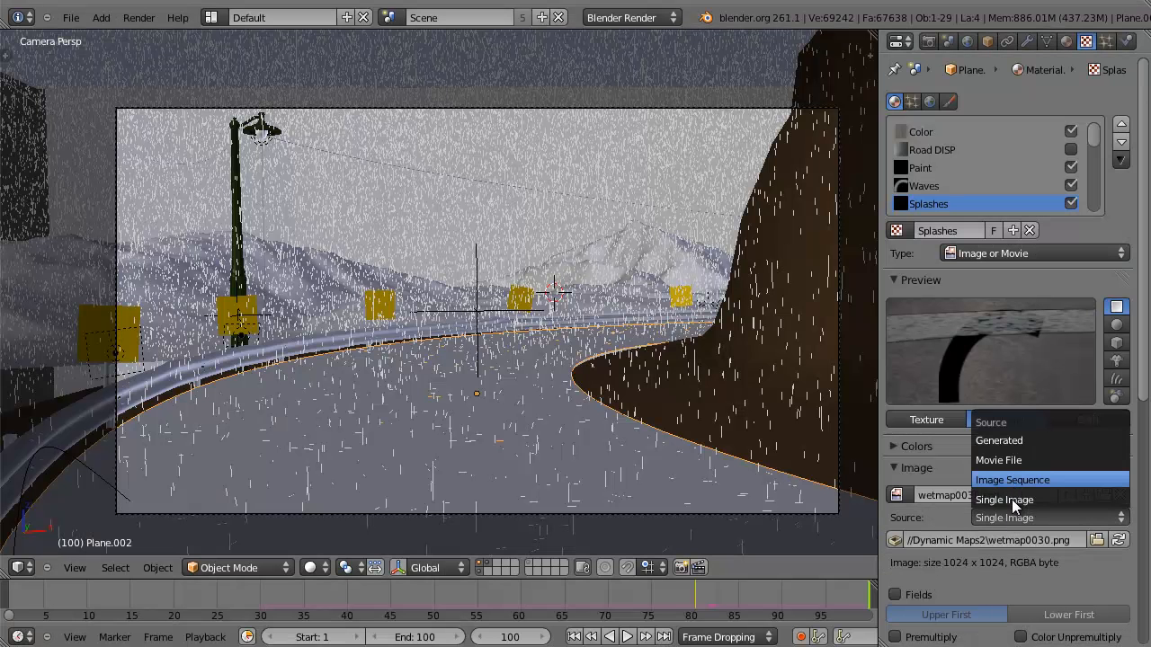
left_click(1011, 475)
scroll(1014, 362, "down", 6)
scroll(1014, 363, "down", 3)
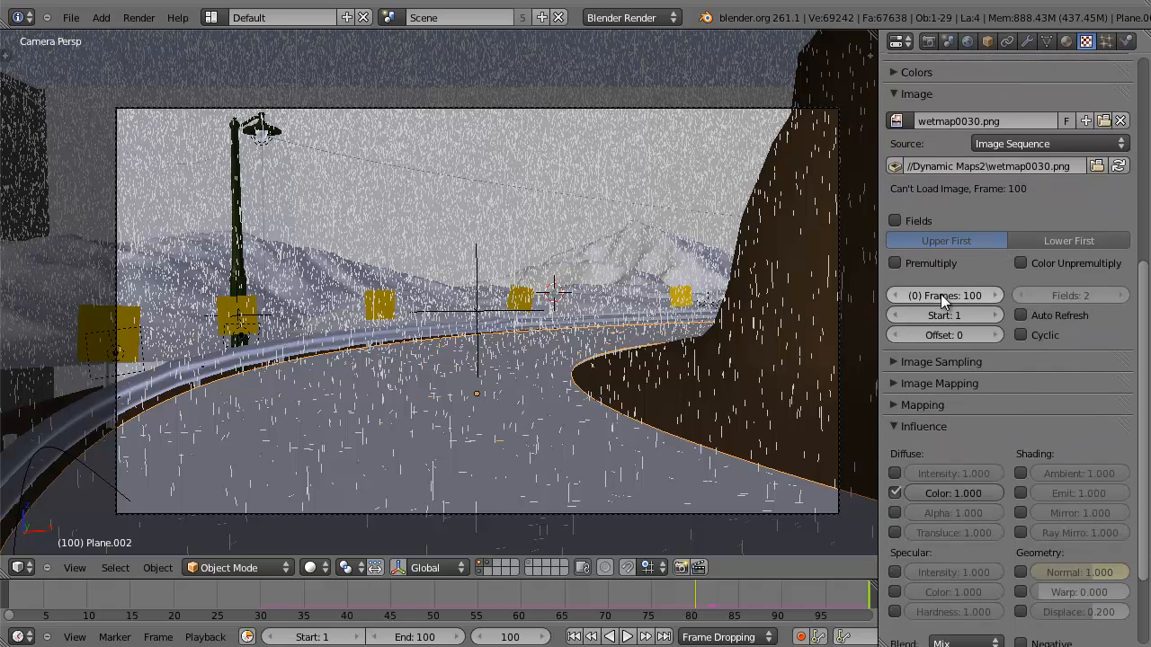
left_click(954, 313)
type("30")
key("Return")
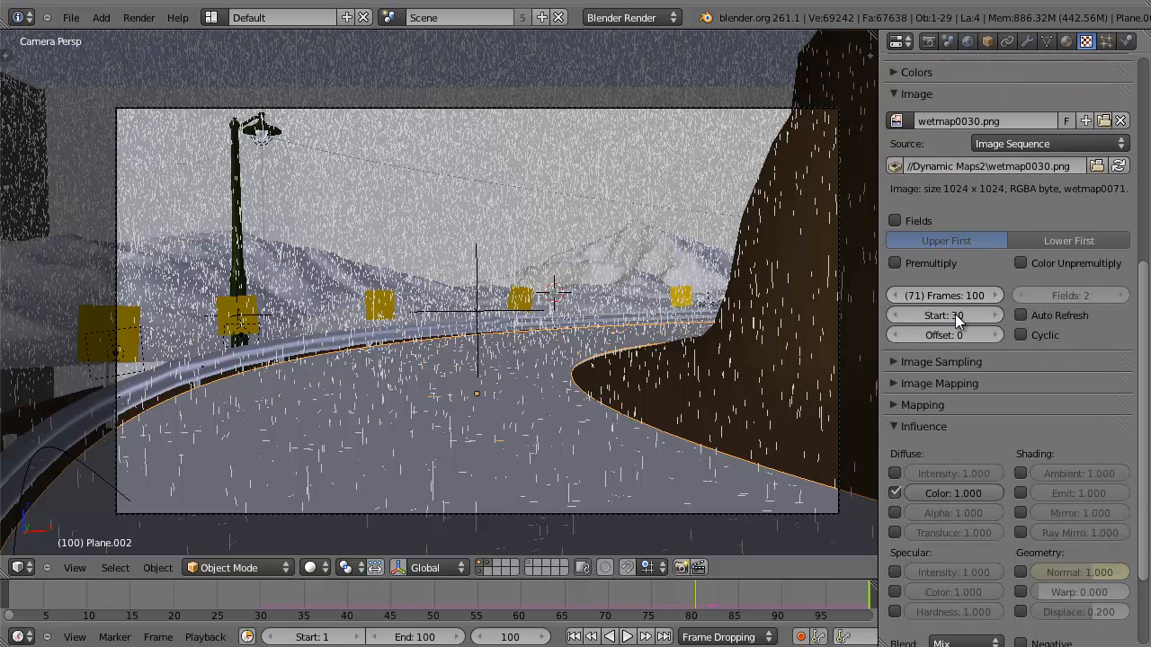
left_click(939, 335)
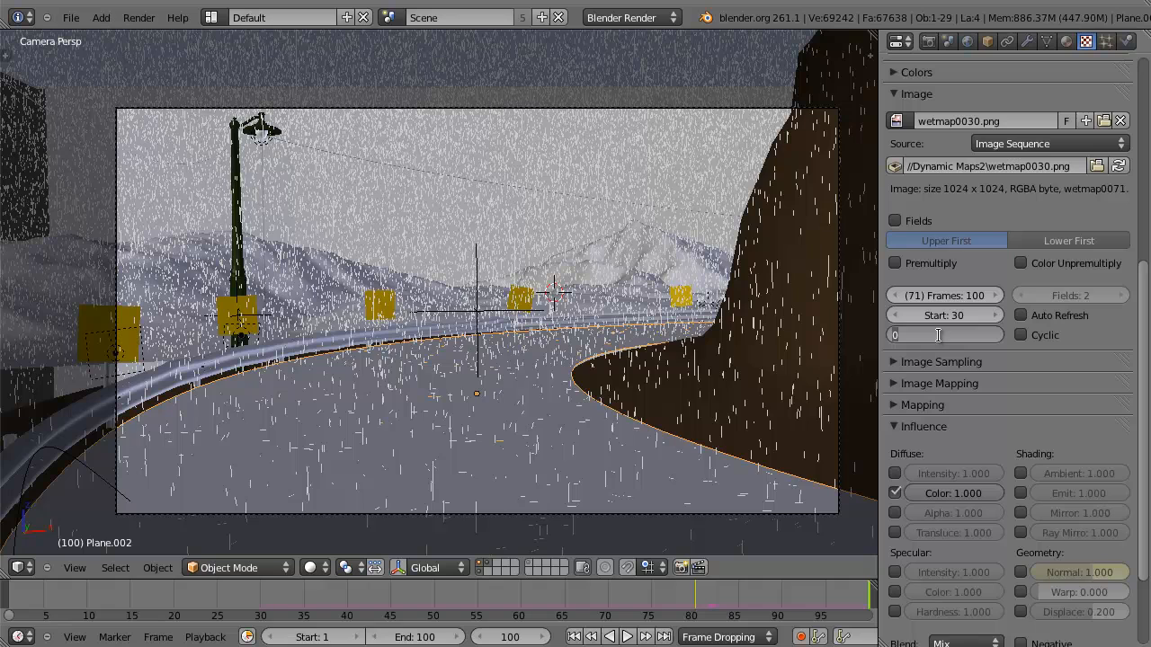
type("29")
key("Return")
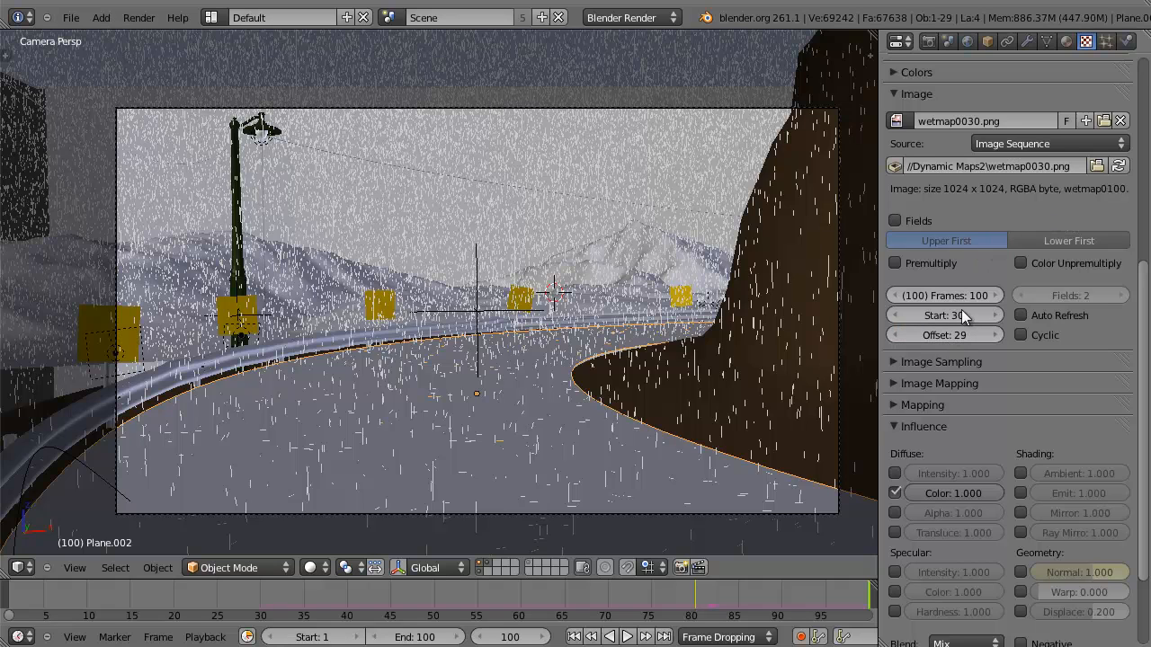
Go to frame 74 and map the Splashes texture with UV coordinates, assigning it a UV map.
left_click(644, 601)
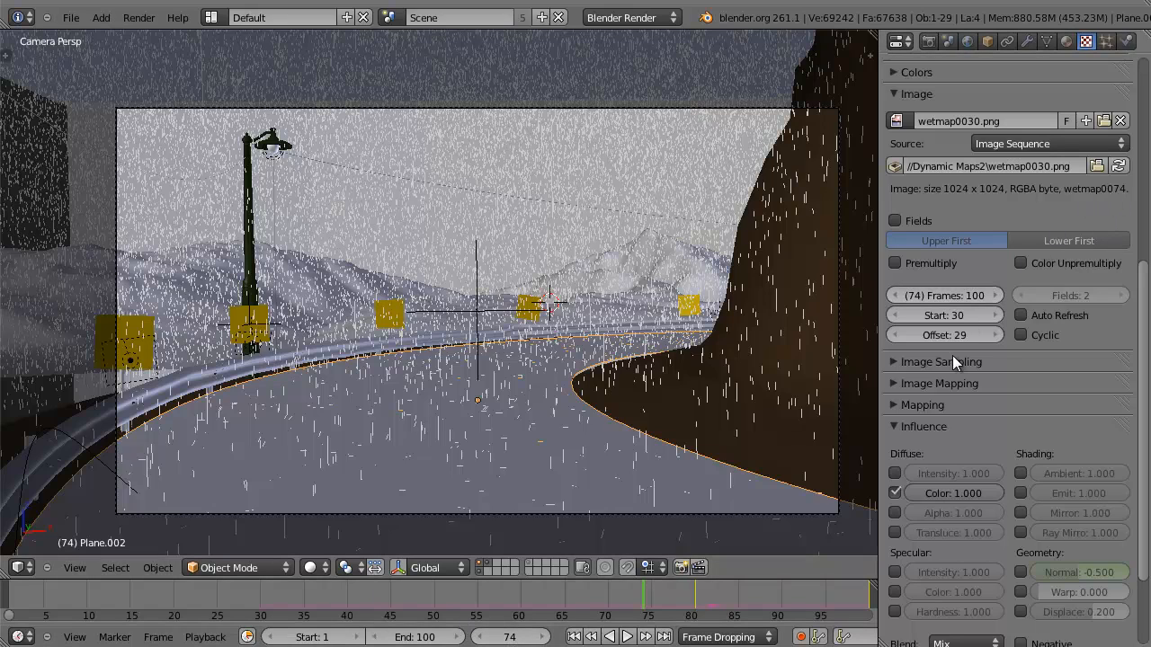
left_click(938, 404)
left_click(1025, 432)
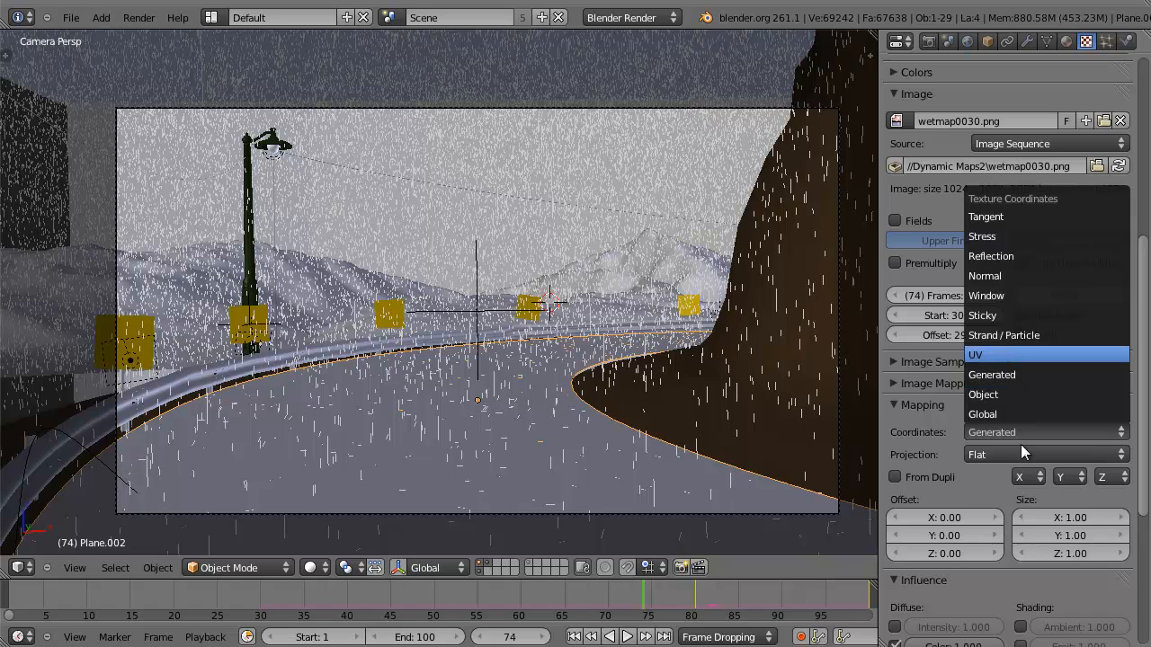
left_click(1020, 356)
left_click(1002, 456)
left_click(990, 293)
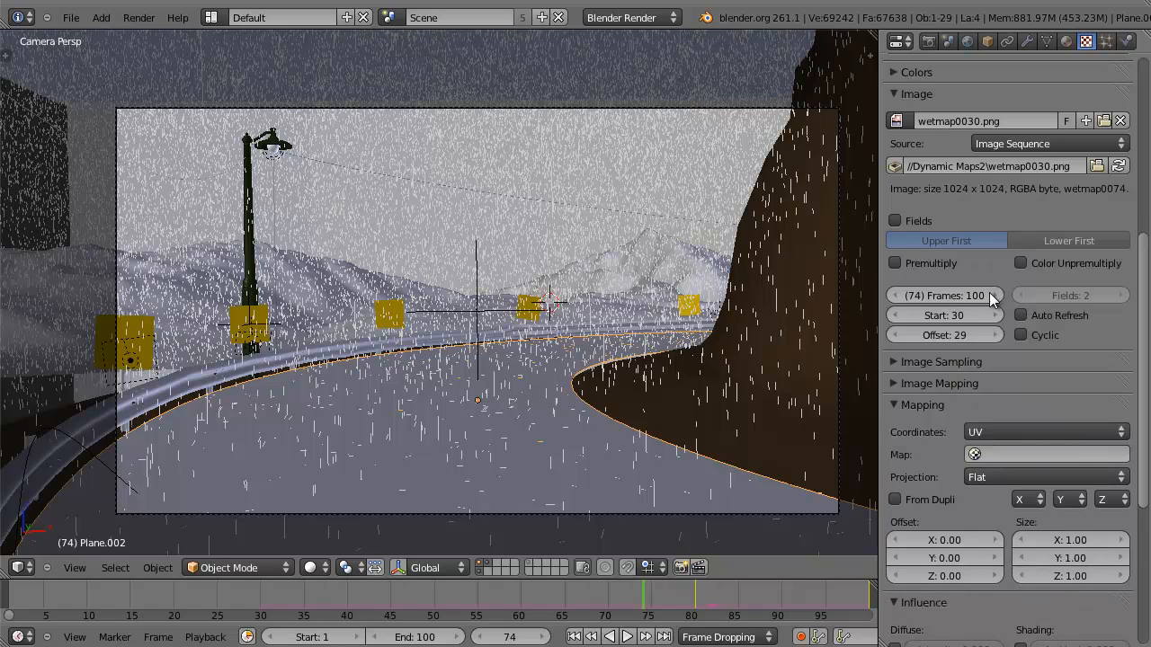
left_click(989, 456)
key("Return")
left_click(893, 406)
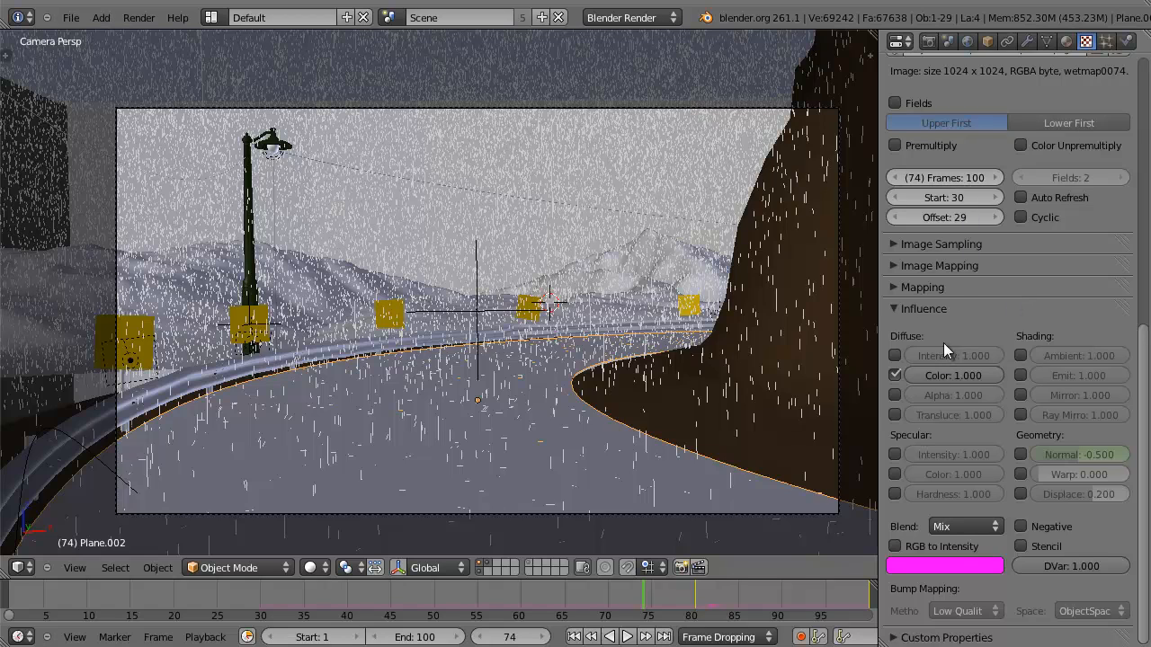
Set the Splashes texture's influence blend mode to Screen.
scroll(943, 347, "up", 12)
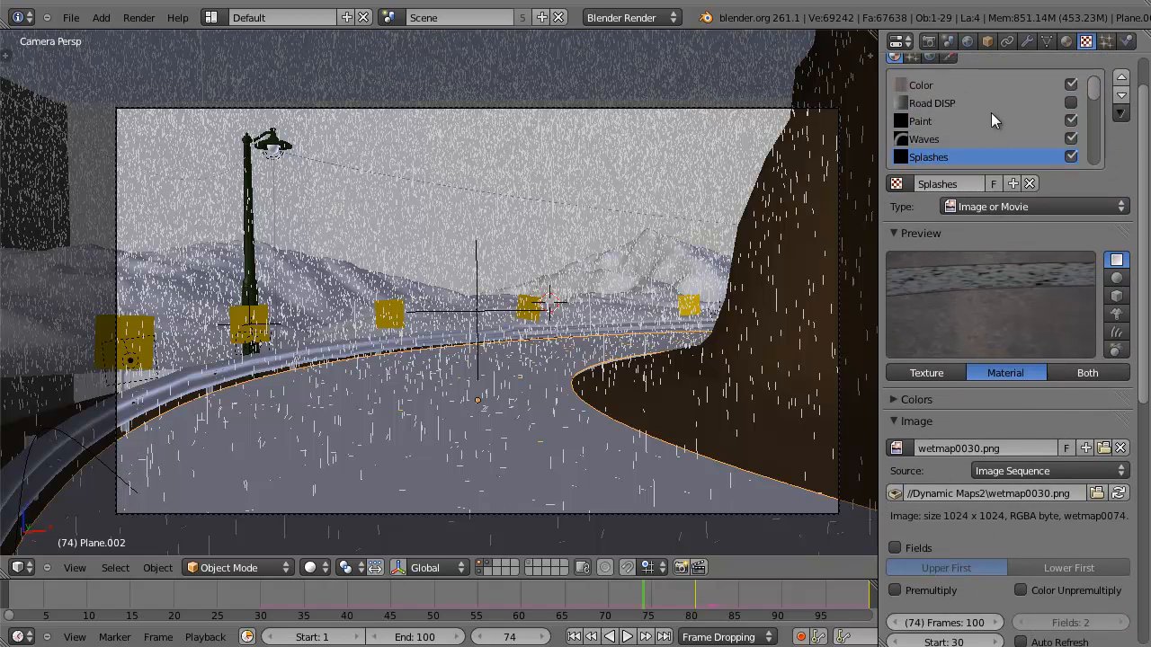
scroll(992, 117, "down", 1)
scroll(983, 110, "up", 1)
scroll(998, 476, "down", 12)
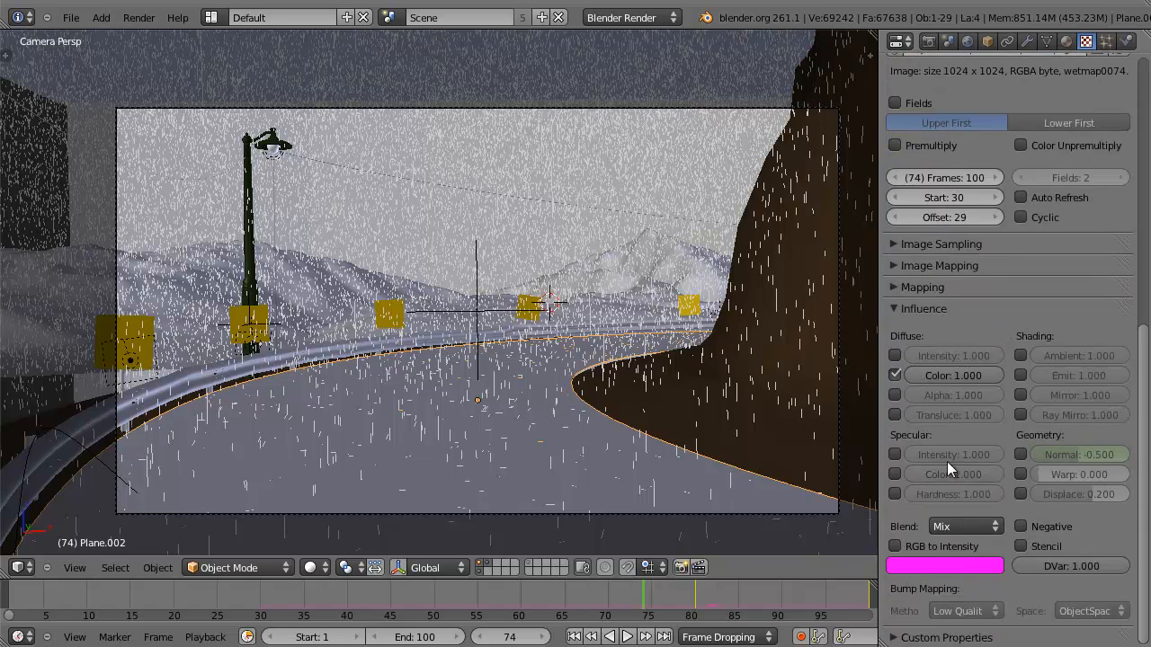
left_click(971, 523)
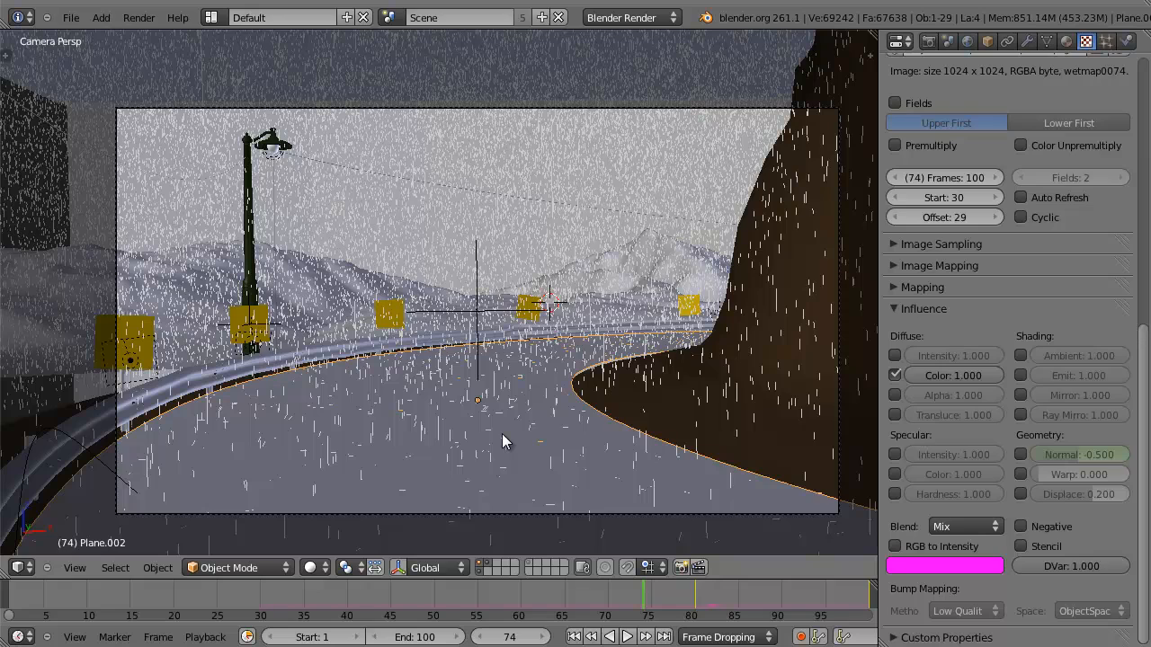
left_click(953, 522)
left_click(919, 529)
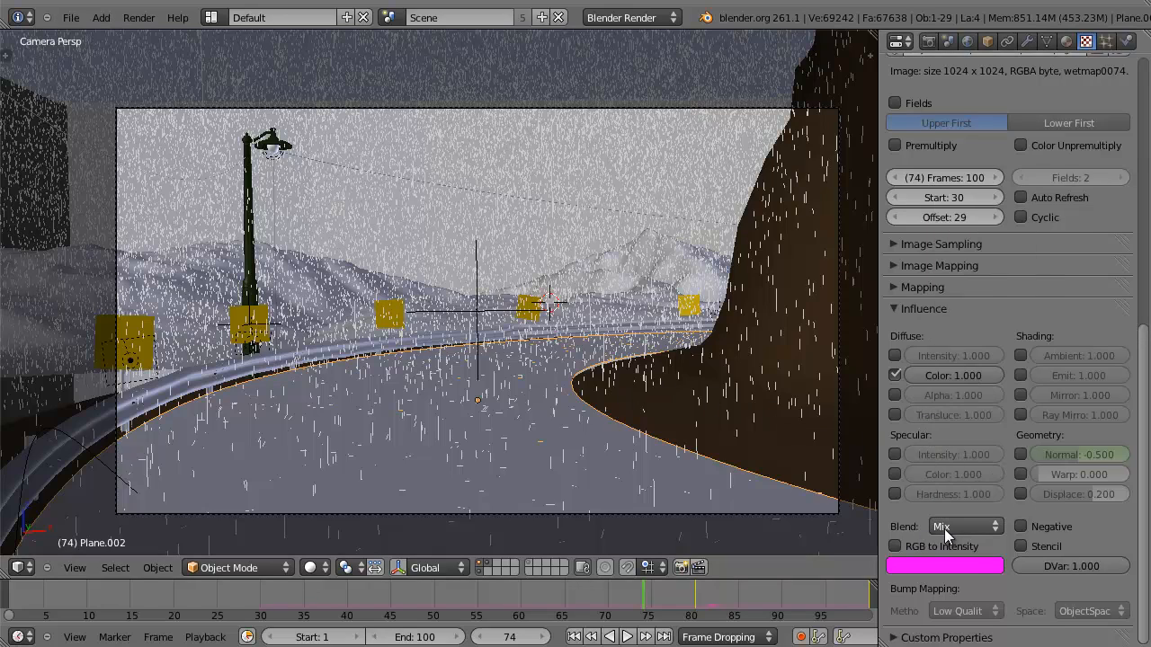
left_click(944, 529)
left_click(947, 429)
scroll(1007, 281, "up", 8)
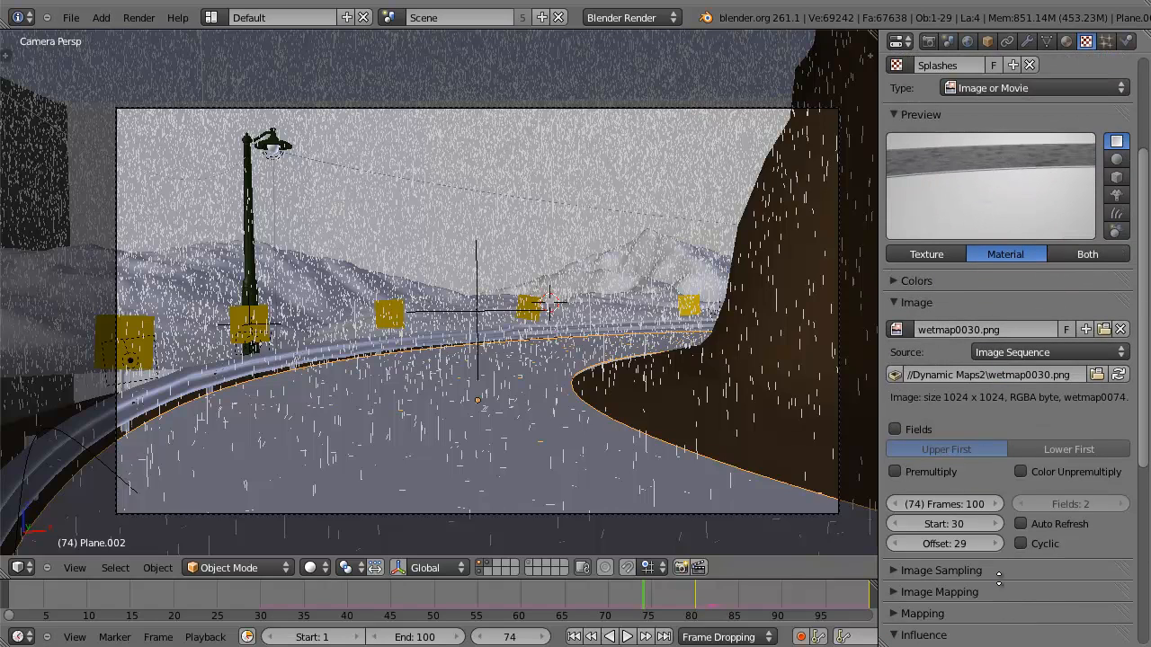
scroll(1033, 174, "down", 8)
scroll(1015, 439, "up", 5)
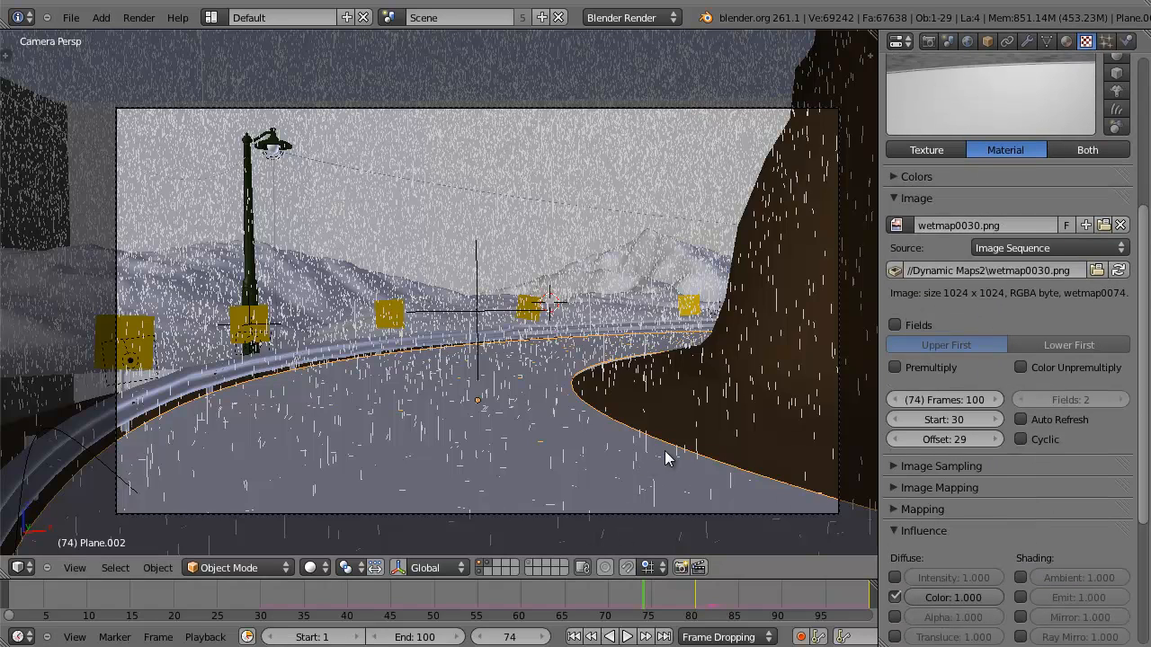
Switch the render result to empty Slot 6 and save over the current blend file.
key("F12")
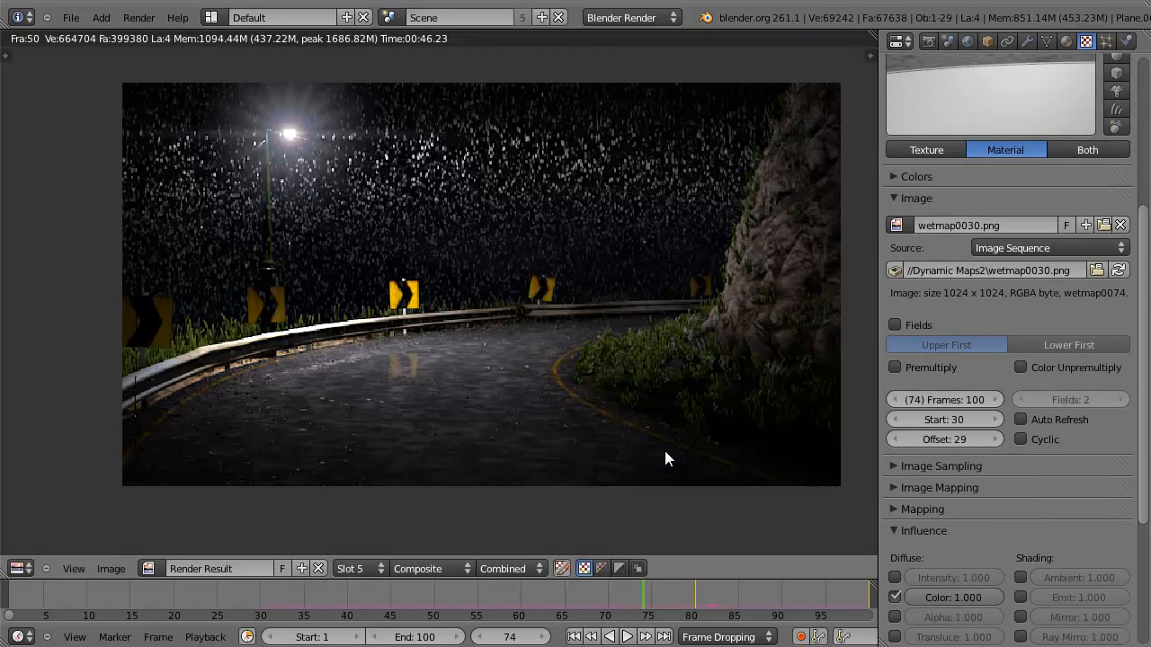
key("j")
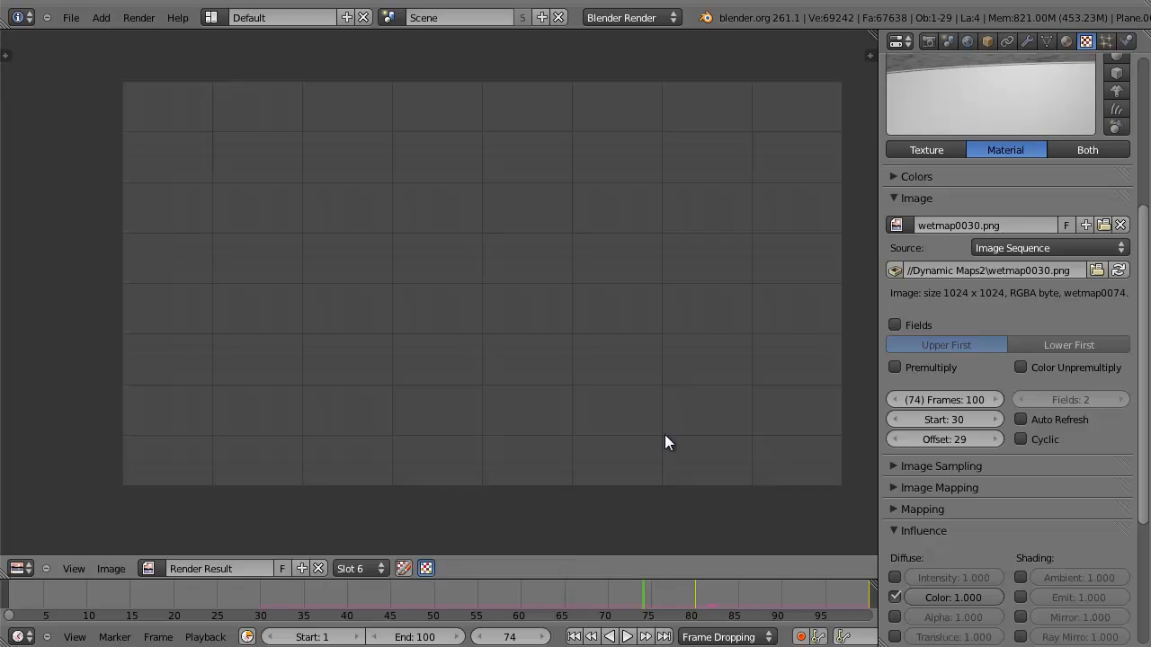
key("ctrl+s")
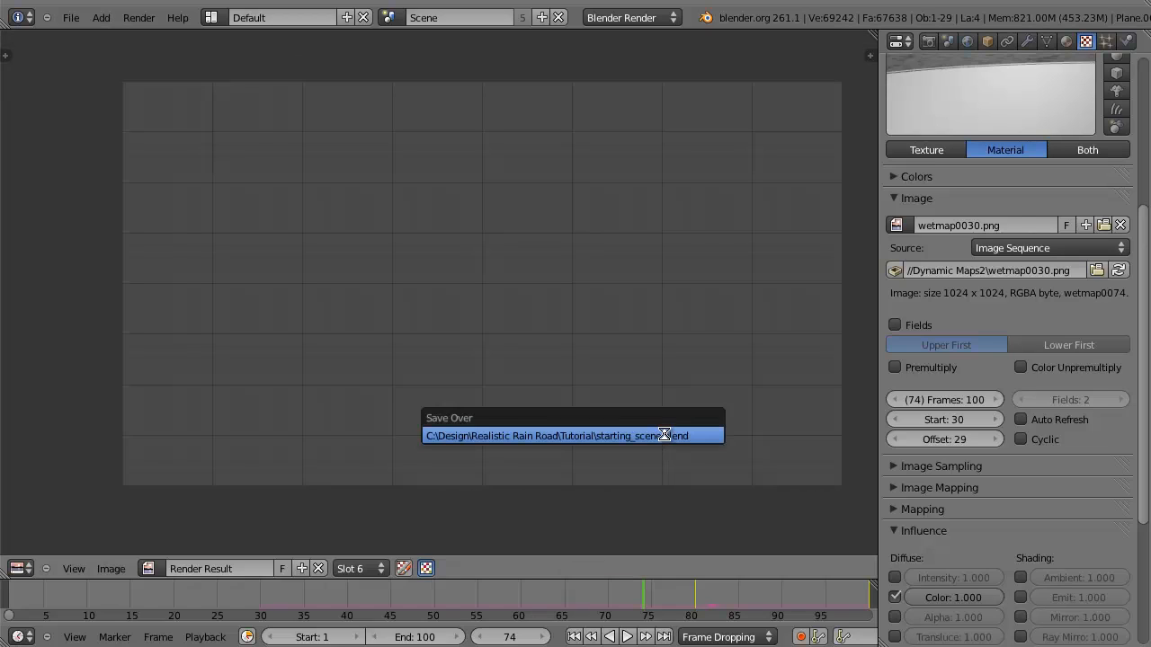
left_click(664, 435)
Set the Splashes texture's diffuse color influence to 0.8 and render frame 74.
scroll(963, 494, "down", 5)
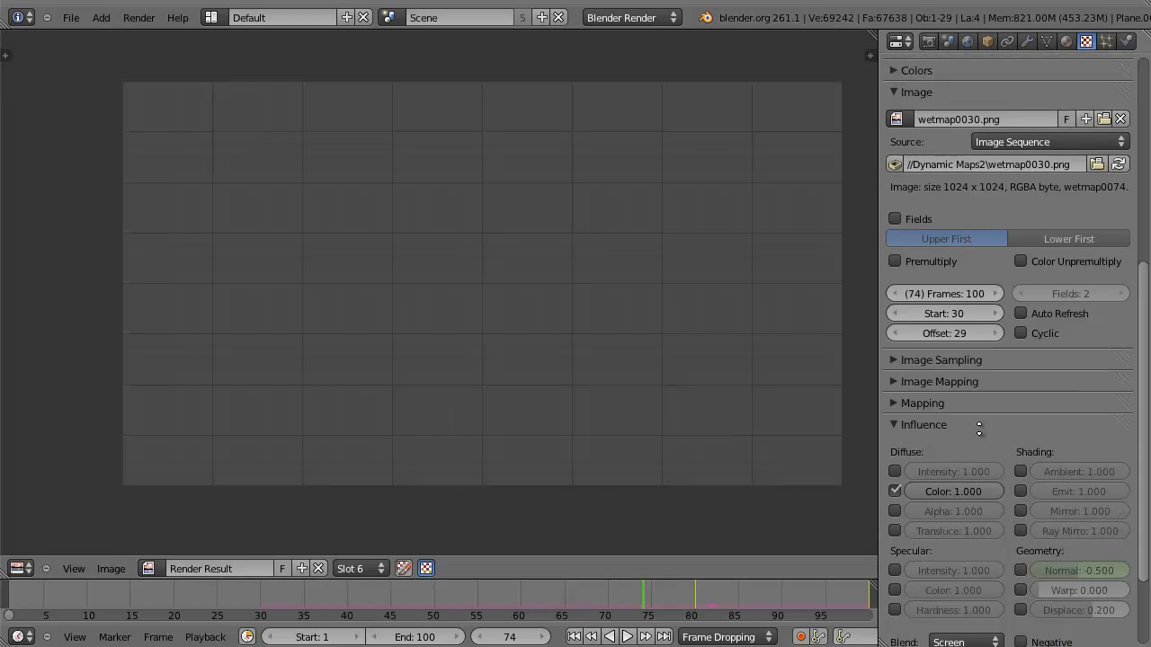
left_click_drag(976, 464, 971, 463)
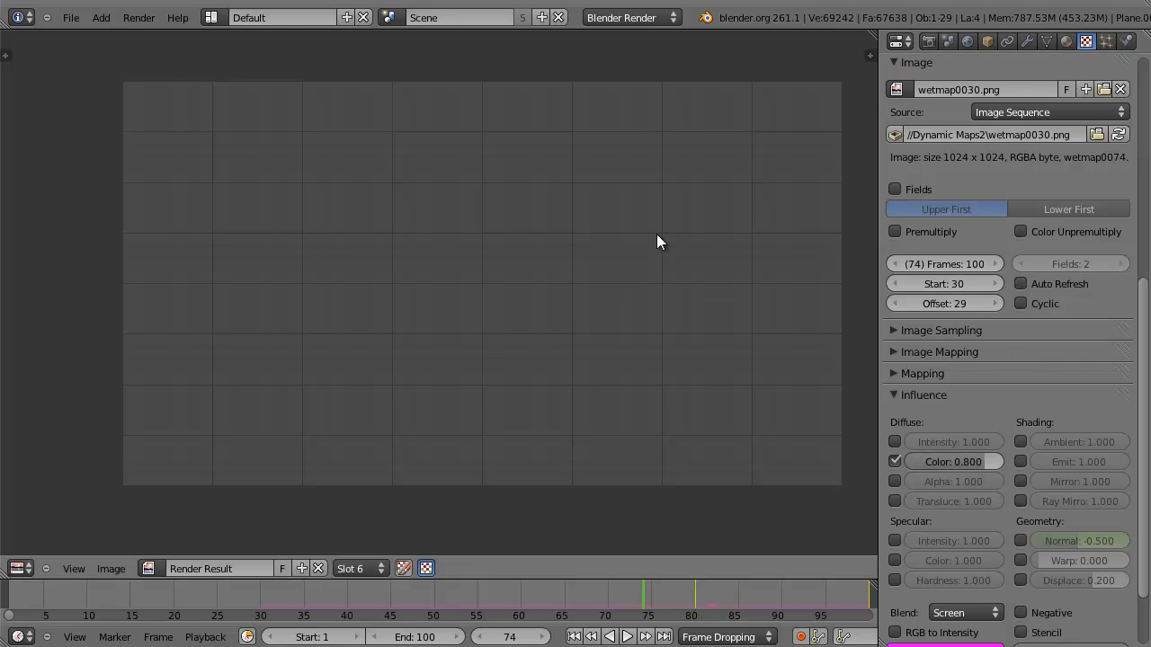
key("F12")
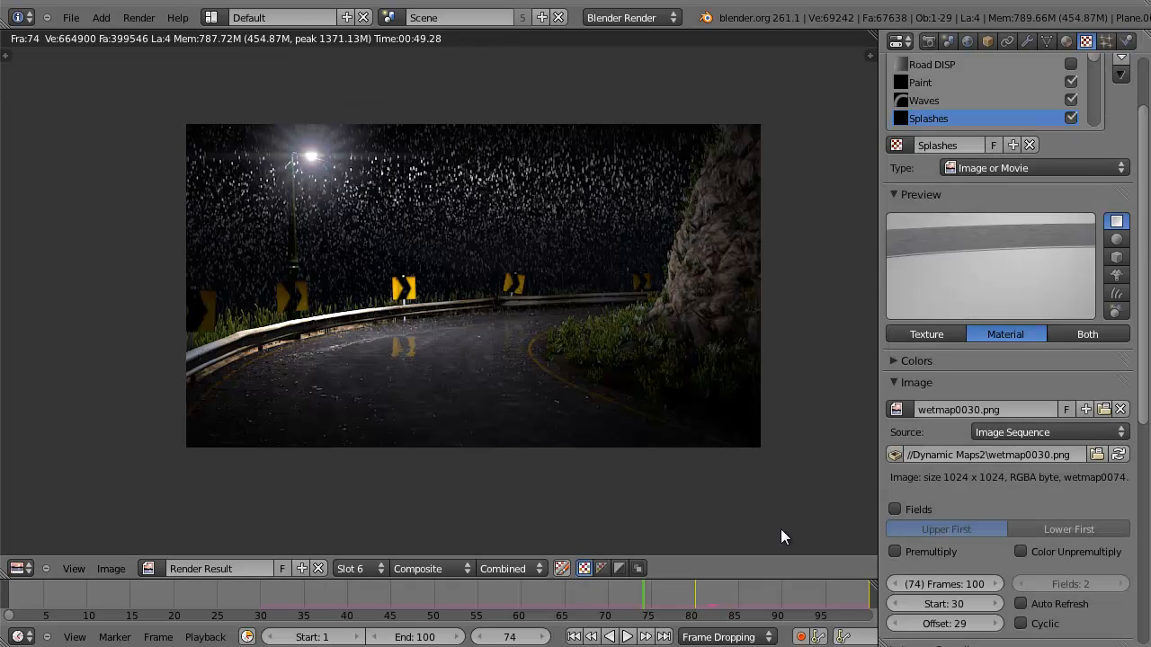
Examine the splashes and sign reflections on the wet road in the finished render close up.
scroll(517, 455, "up", 5)
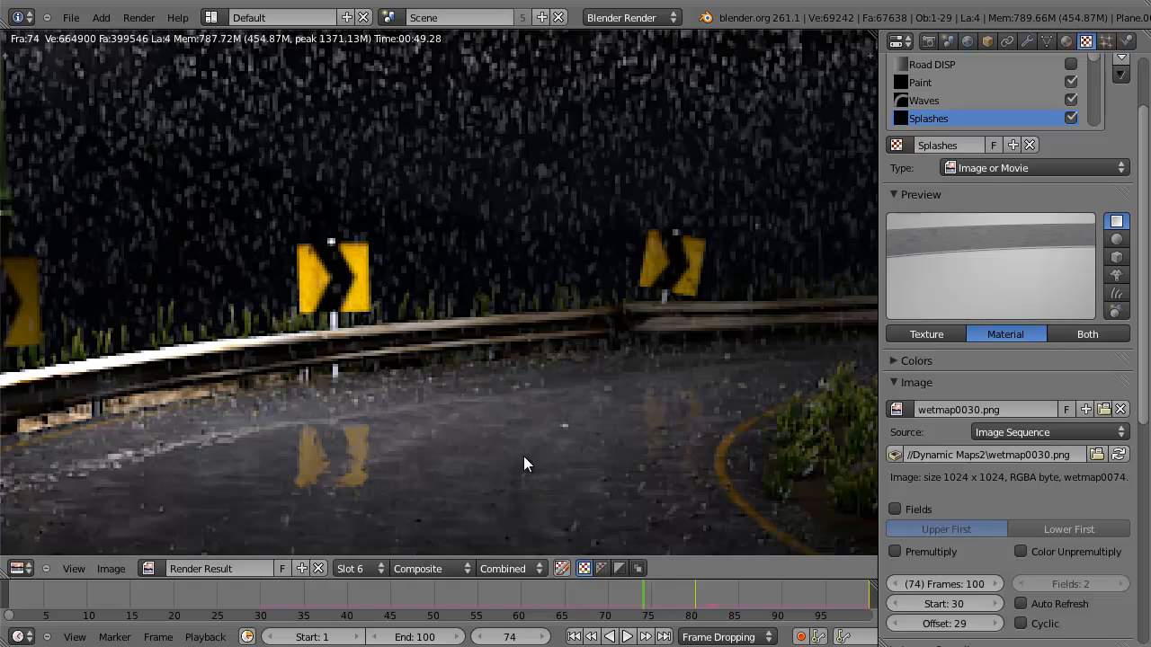
middle_click_drag(523, 458, 496, 282)
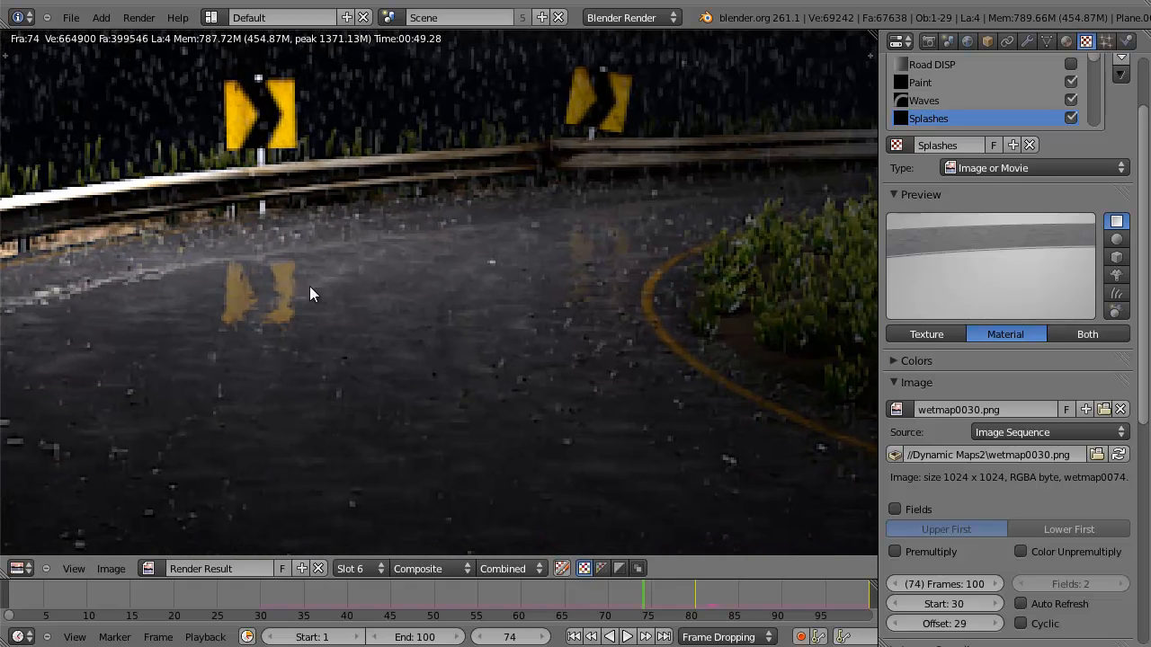
middle_click_drag(310, 294, 433, 324)
scroll(398, 353, "down", 6)
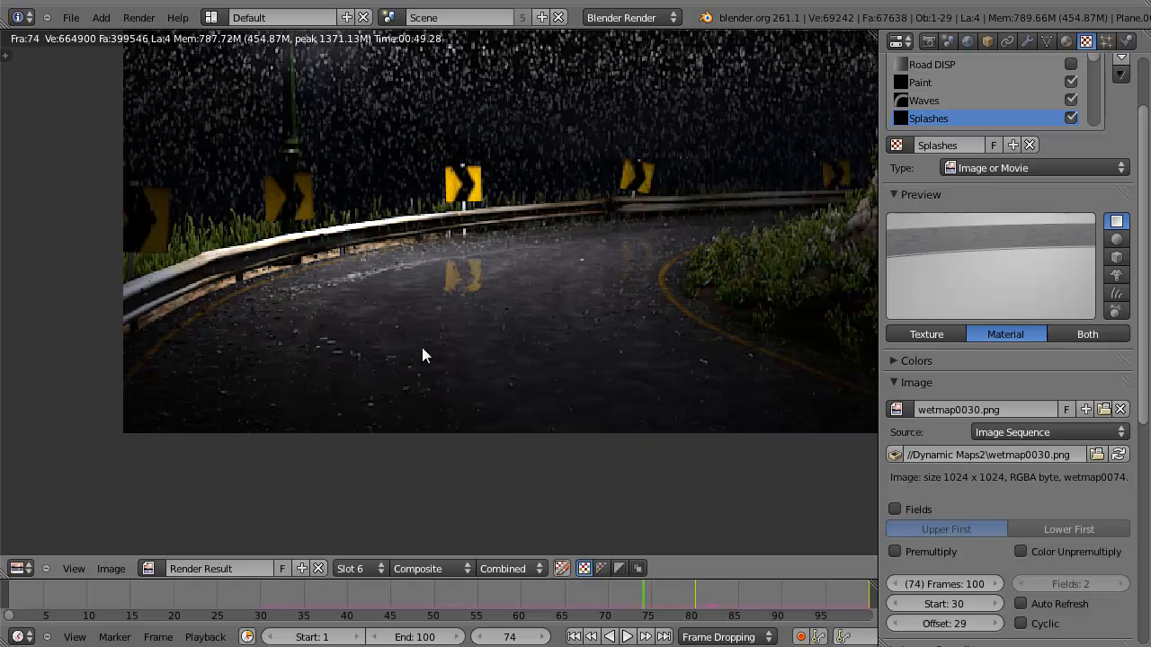
middle_click_drag(495, 342, 443, 355)
scroll(437, 372, "up", 2)
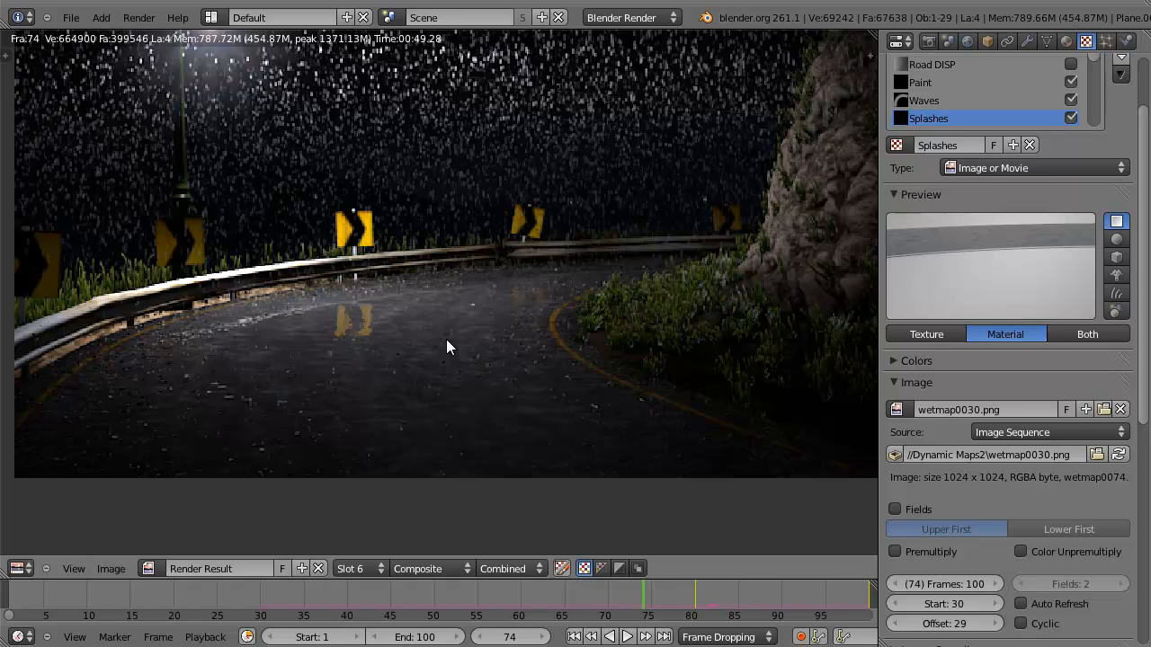
scroll(447, 341, "down", 3)
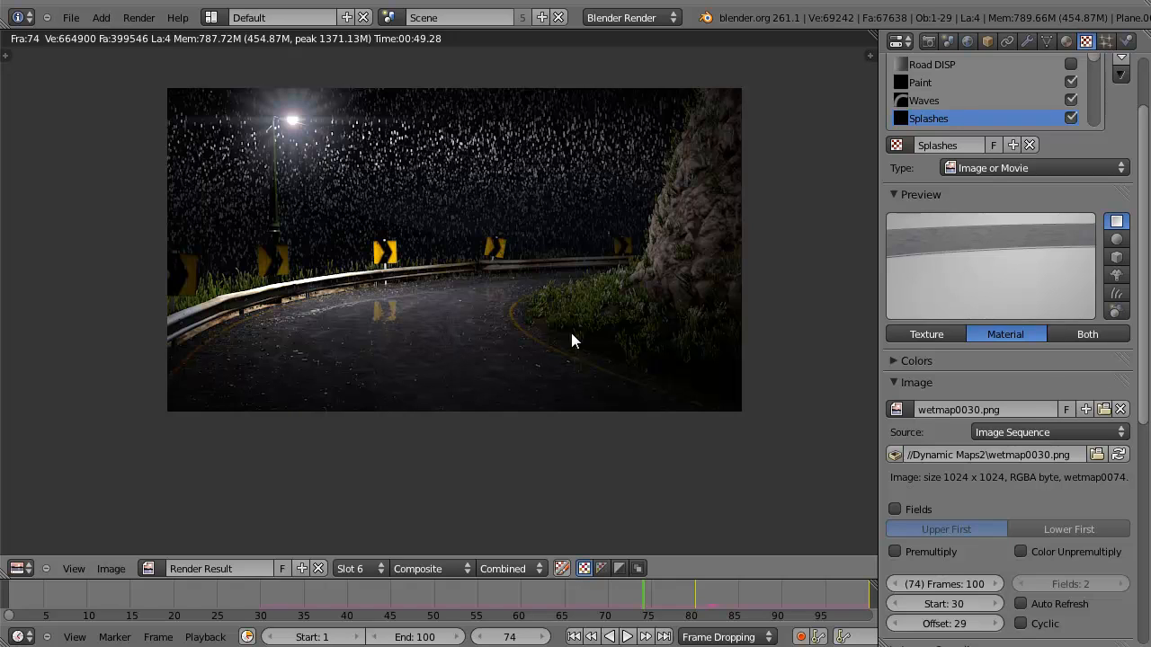
Set the Paint texture's diffuse color influence to 0.7.
left_click(940, 86)
scroll(979, 234, "down", 5)
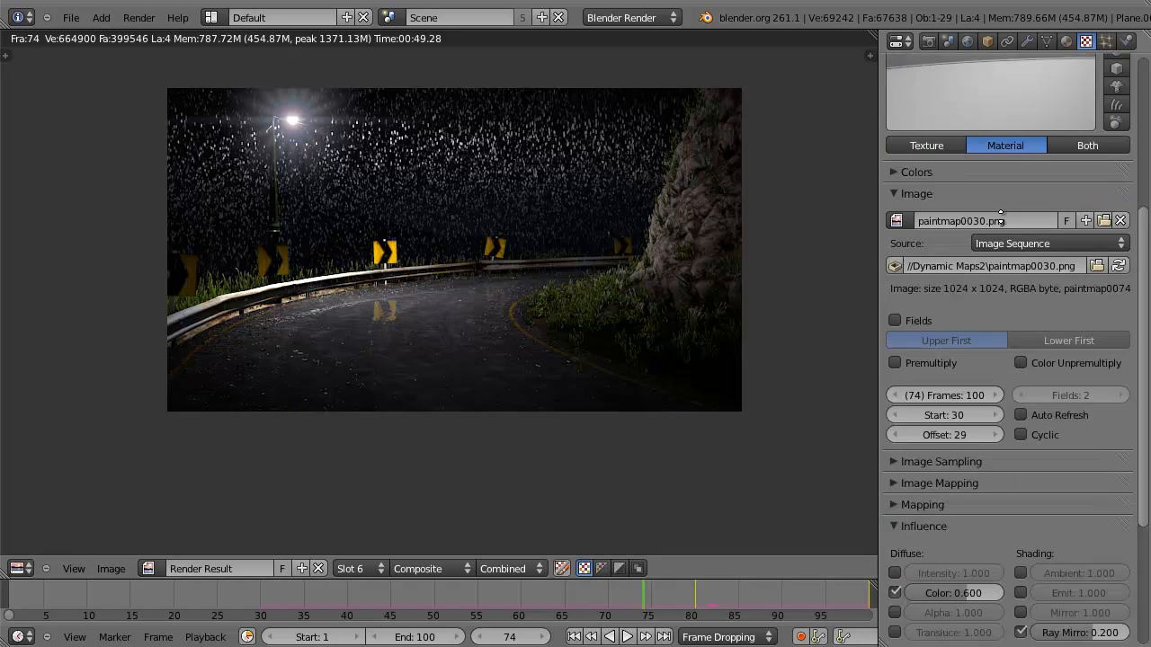
scroll(1000, 216, "down", 5)
left_click(994, 401)
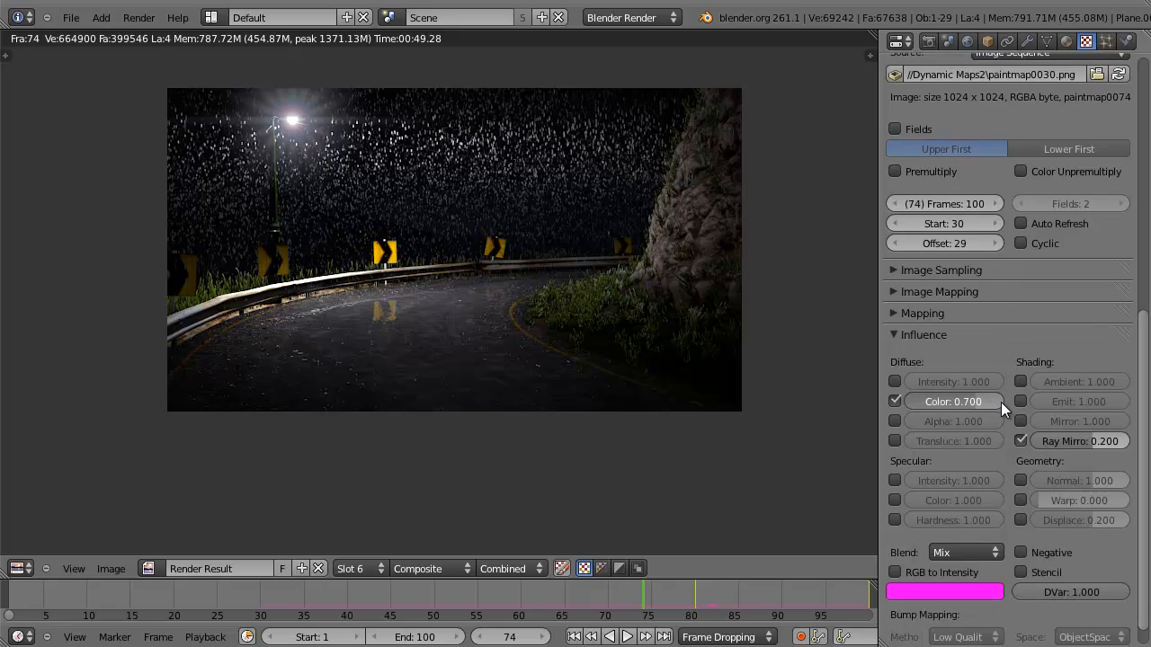
Review the Waves texture's normal influence and compare it with the road ripples in the render close up.
scroll(1013, 180, "up", 9)
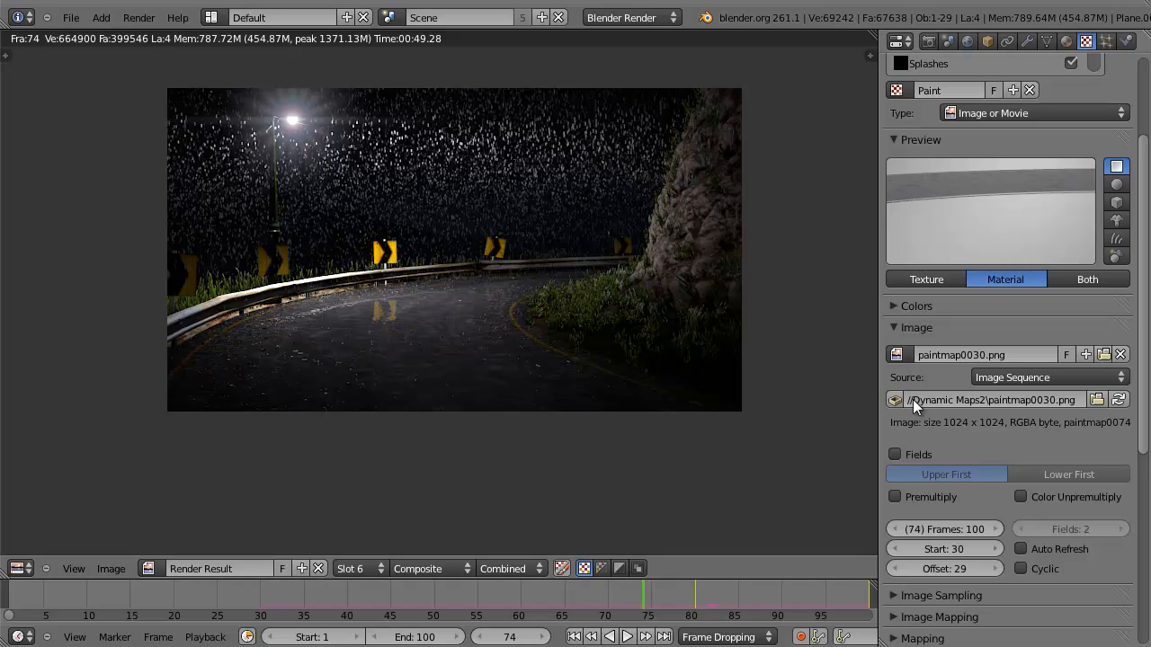
scroll(962, 207, "up", 4)
left_click(948, 186)
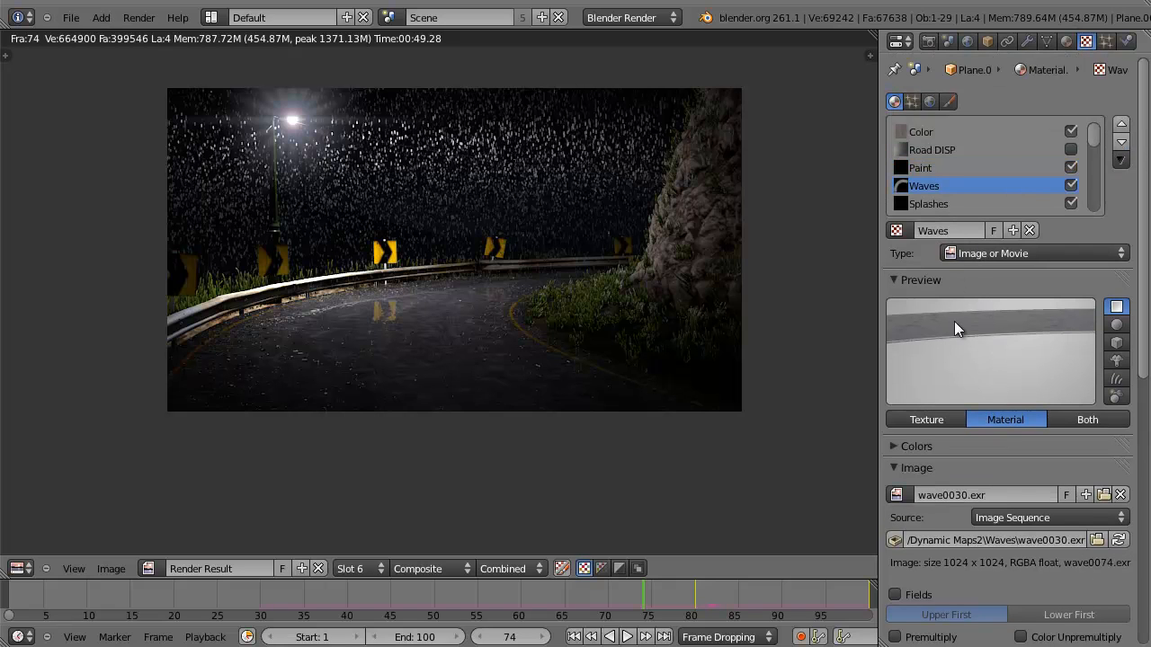
scroll(503, 385, "up", 5)
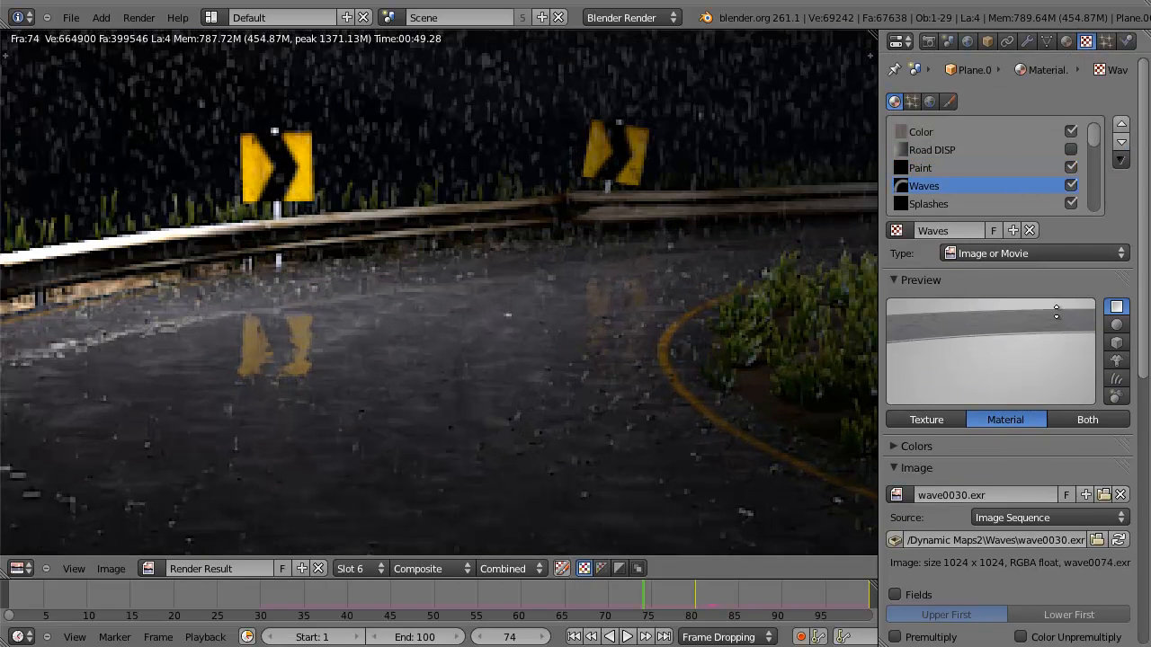
scroll(1058, 307, "down", 10)
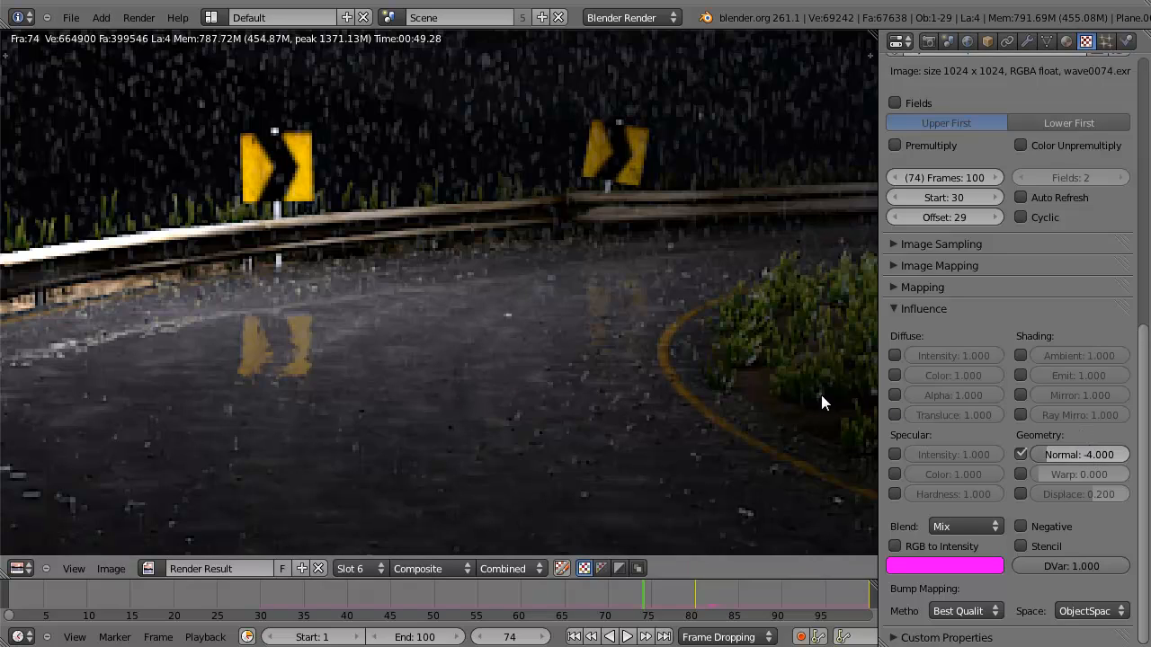
scroll(1057, 274, "up", 4)
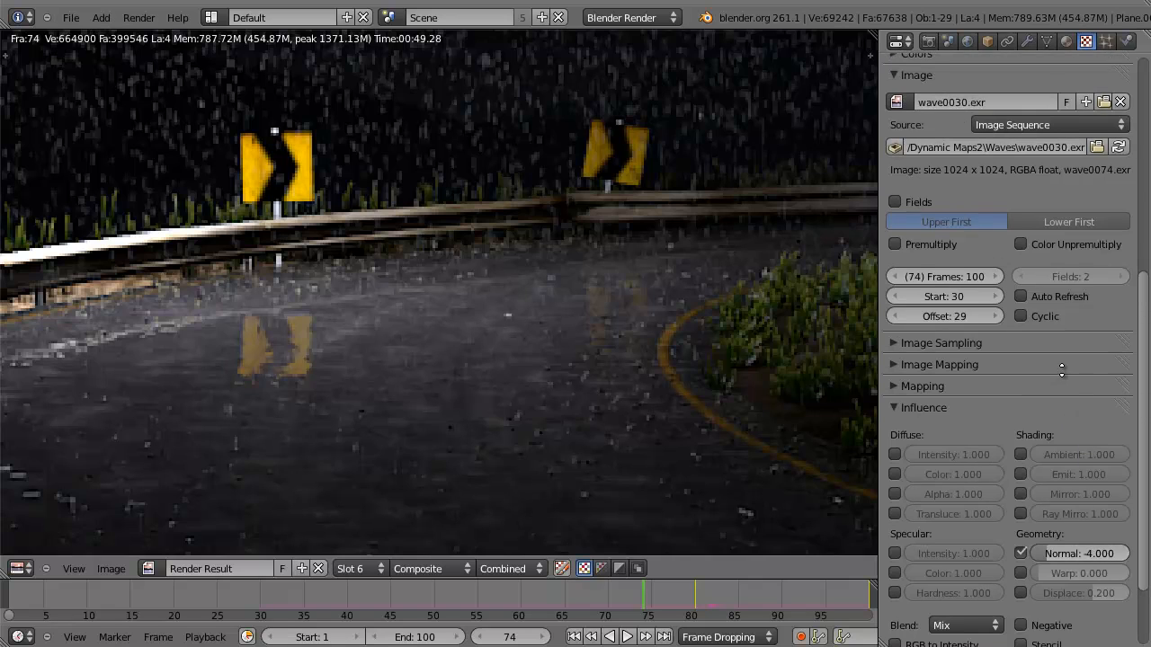
scroll(1067, 417, "up", 8)
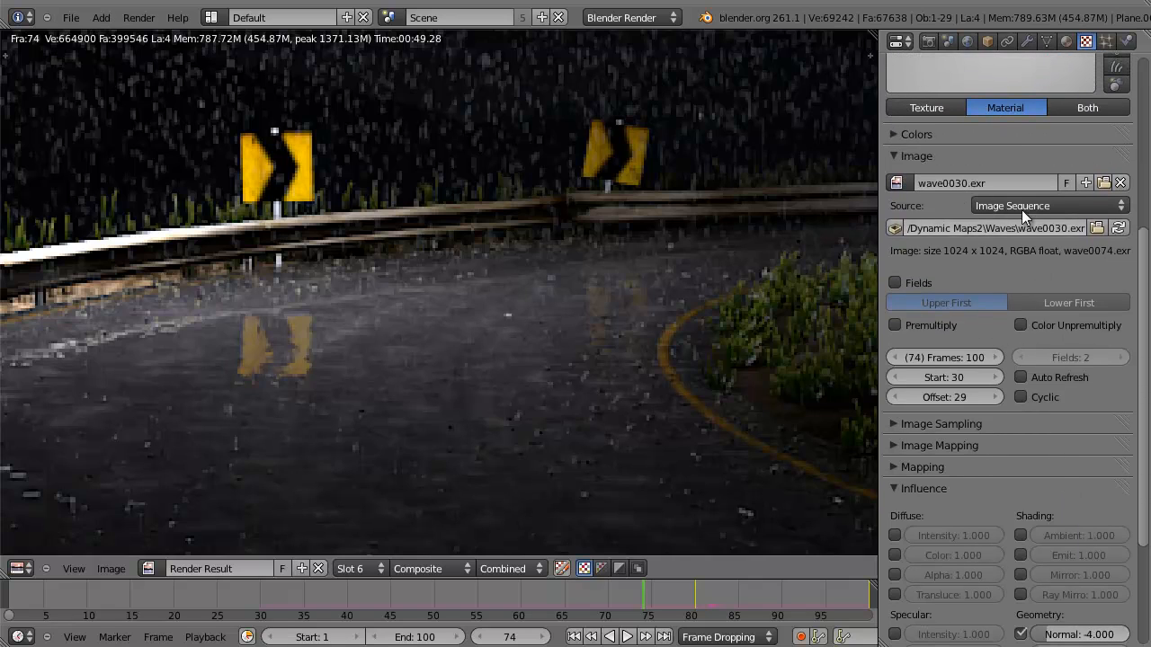
Select the Splashes texture and review its image sequence settings alongside the whole rendered frame.
left_click(945, 205)
scroll(1056, 71, "down", 10)
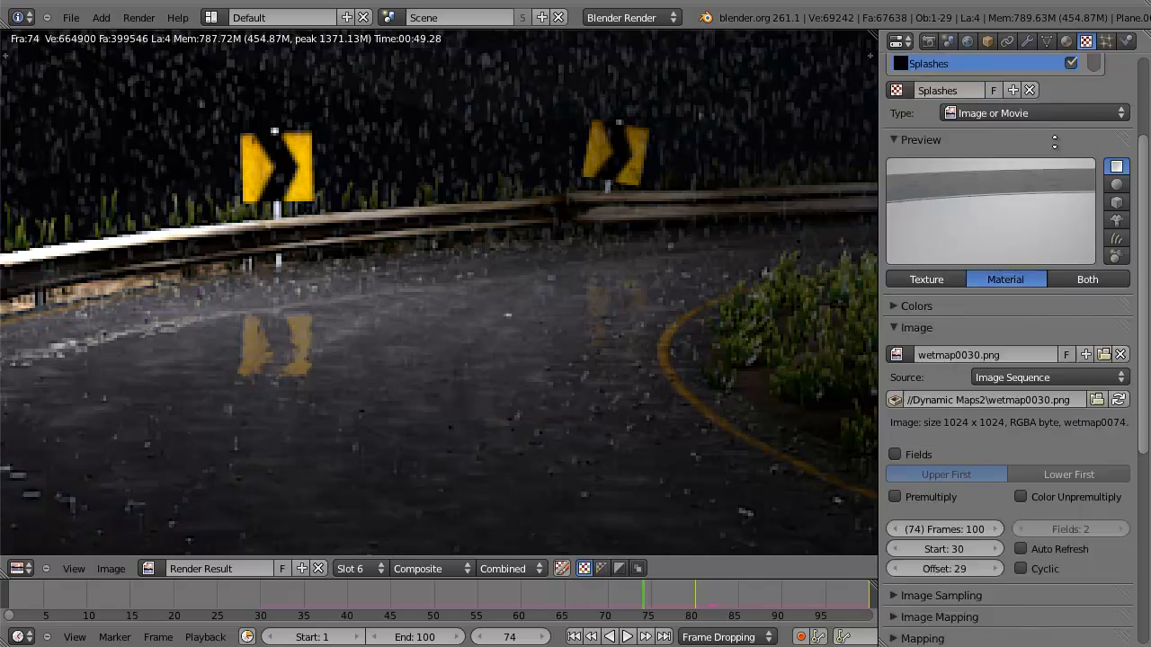
scroll(1055, 71, "up", 10)
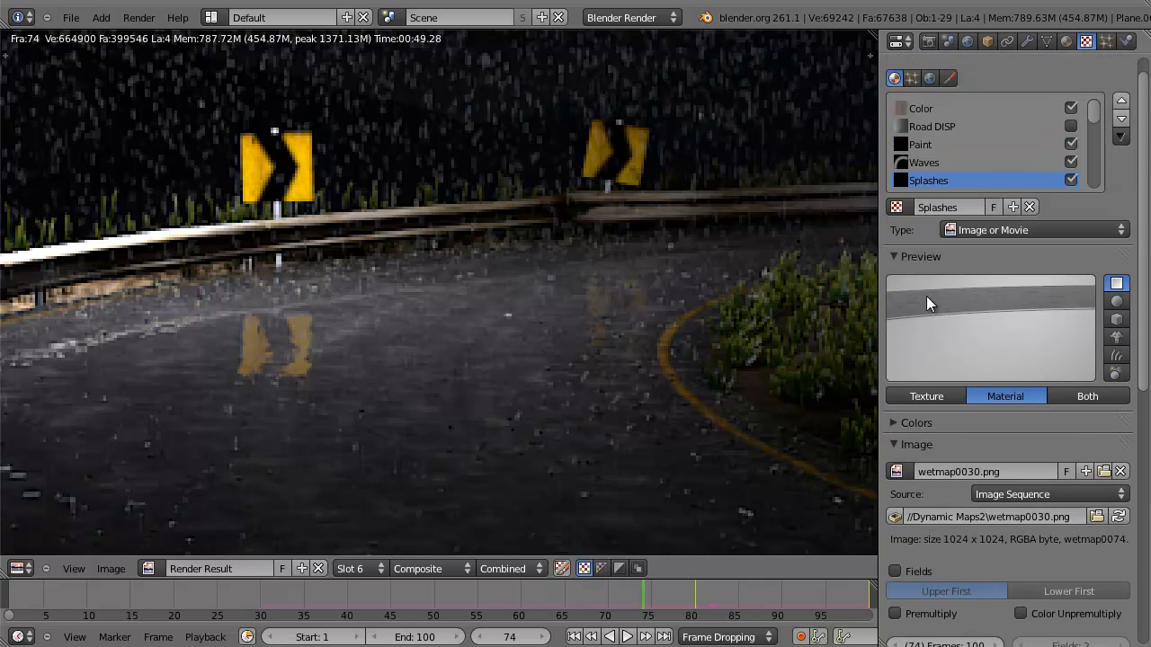
scroll(720, 329, "down", 6)
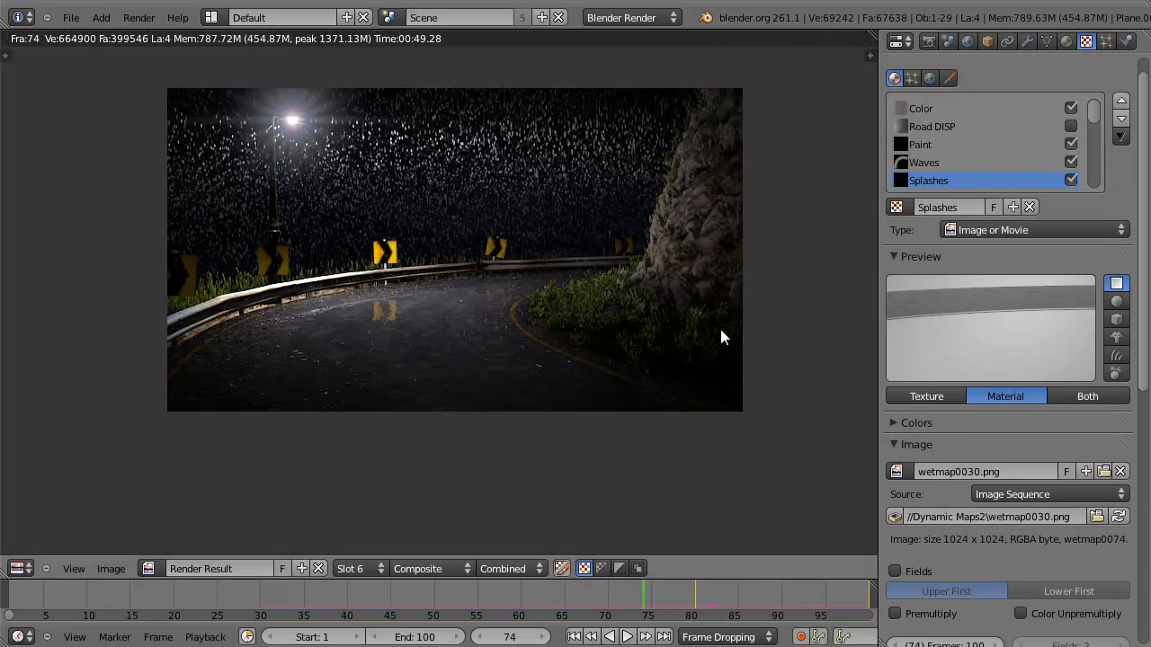
key("Home")
scroll(985, 481, "down", 4)
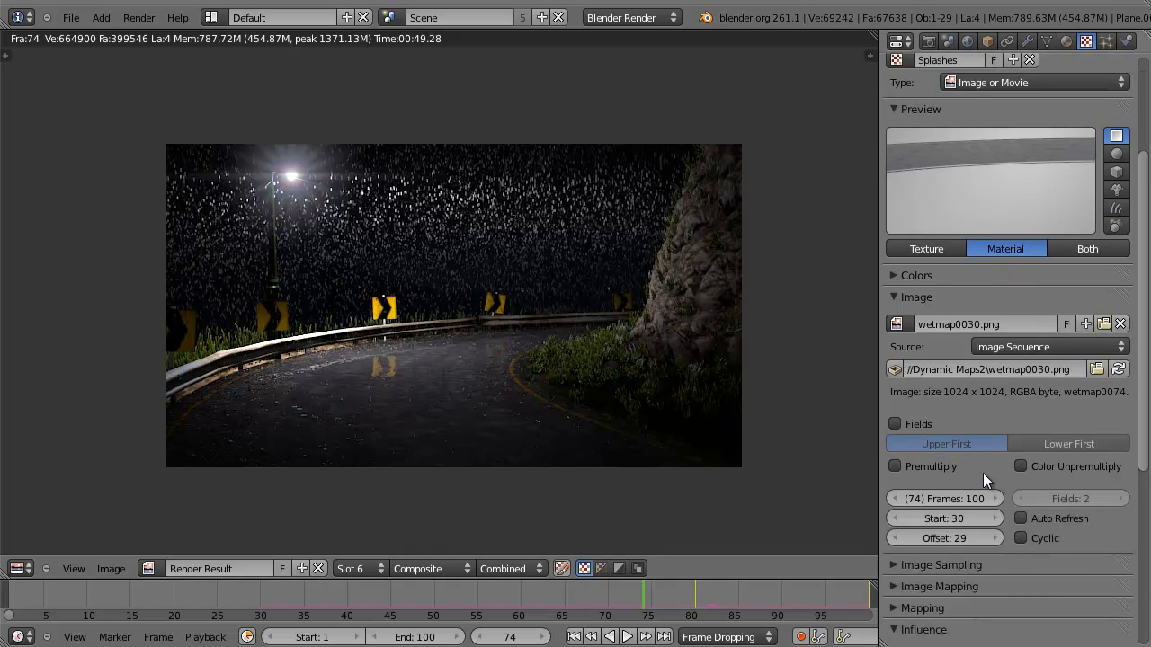
Check the frame range in the road's dynamic paint surface settings, and review the Splashes texture's image and influence settings.
left_click(1125, 41)
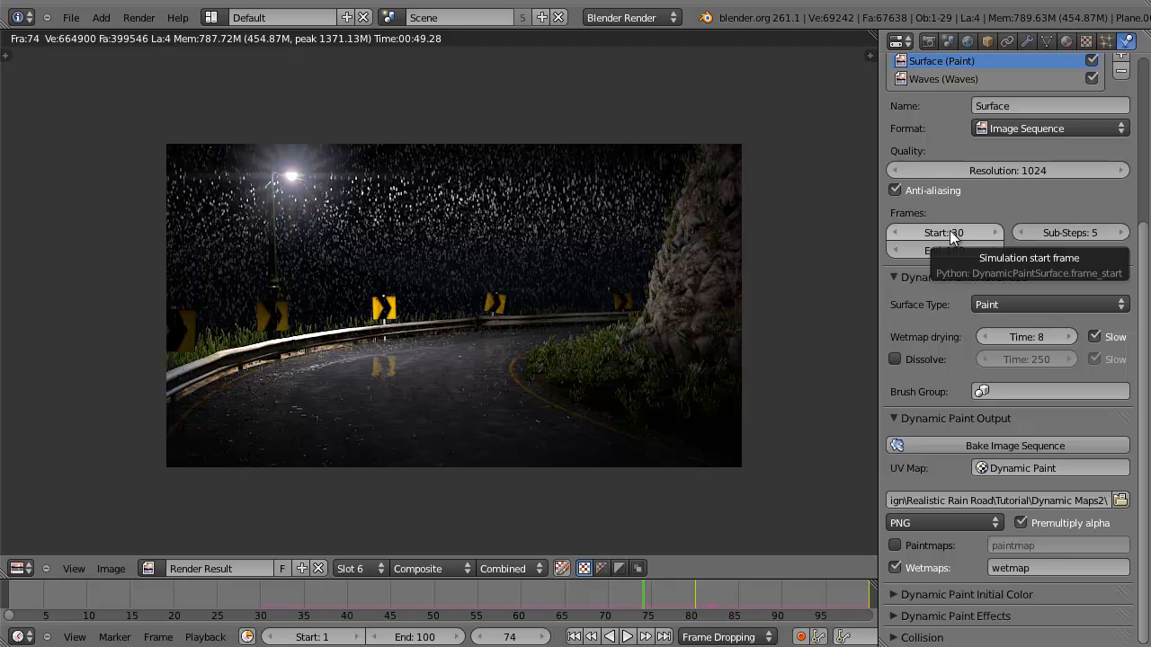
left_click(1085, 41)
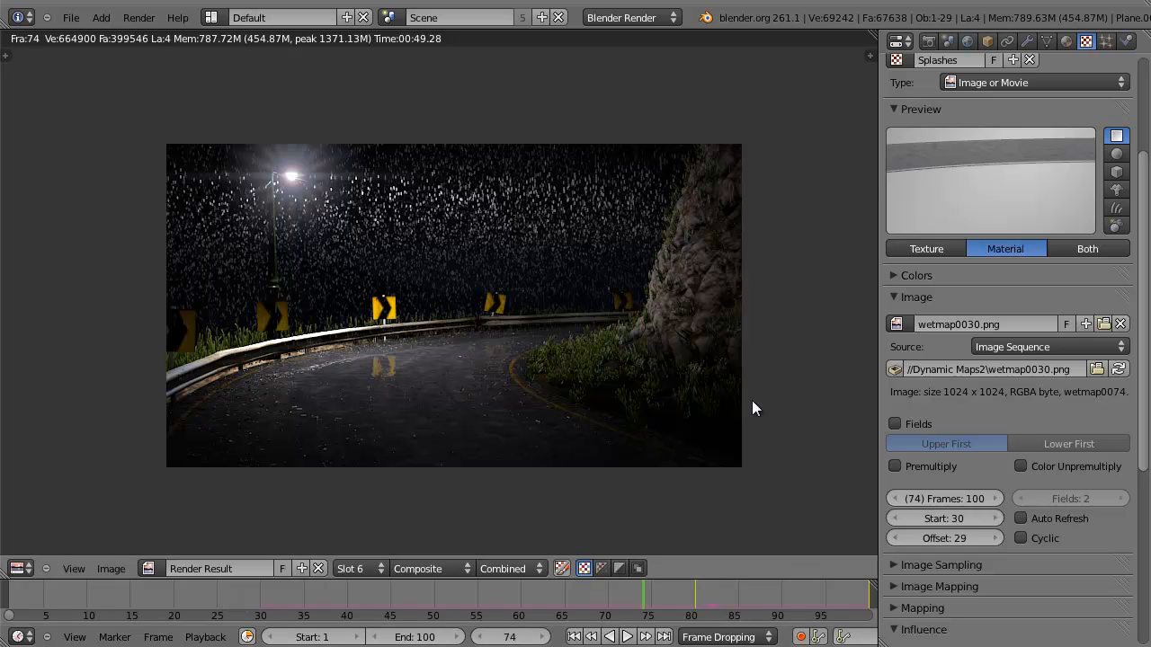
scroll(955, 193, "up", 5)
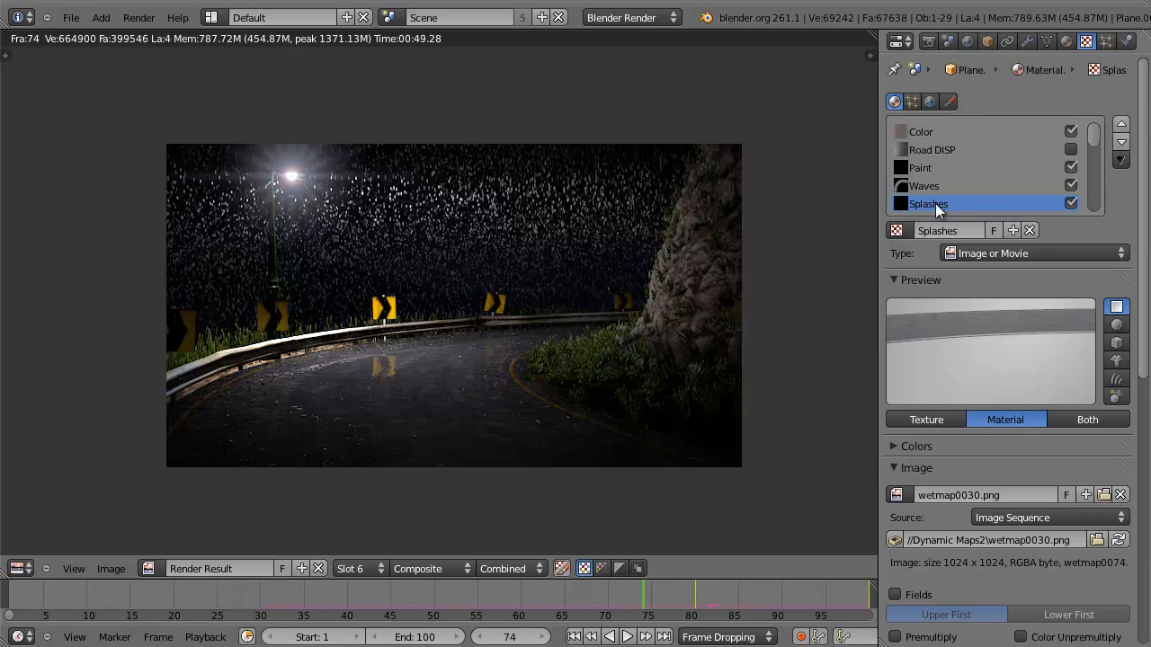
scroll(956, 204, "down", 12)
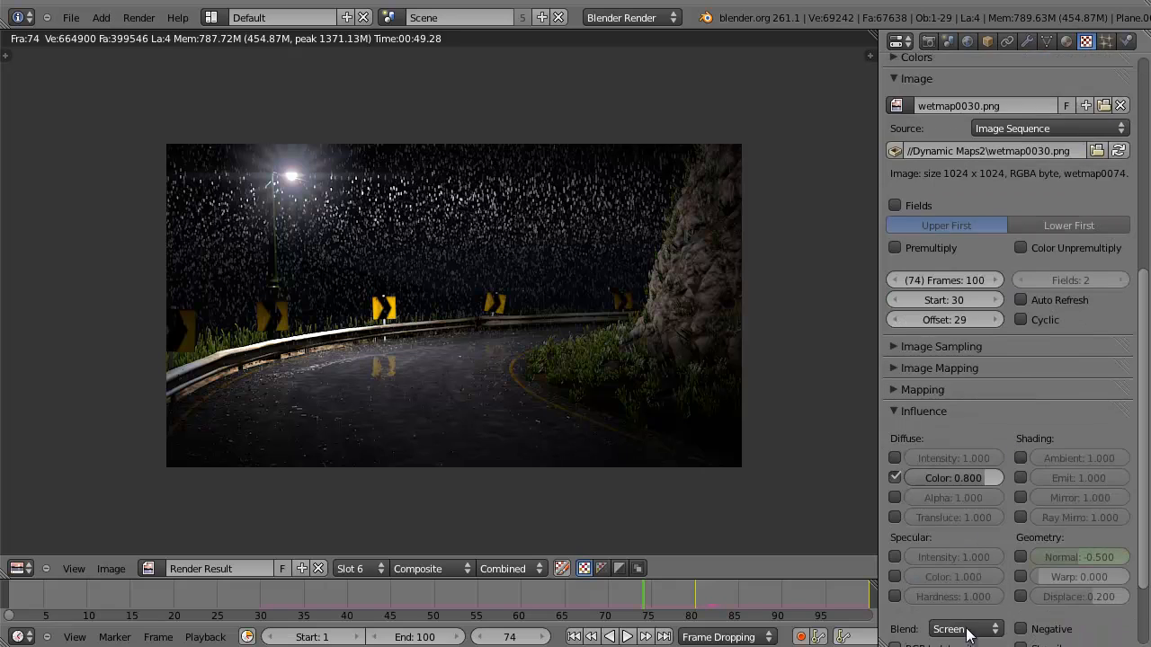
scroll(1007, 329, "up", 10)
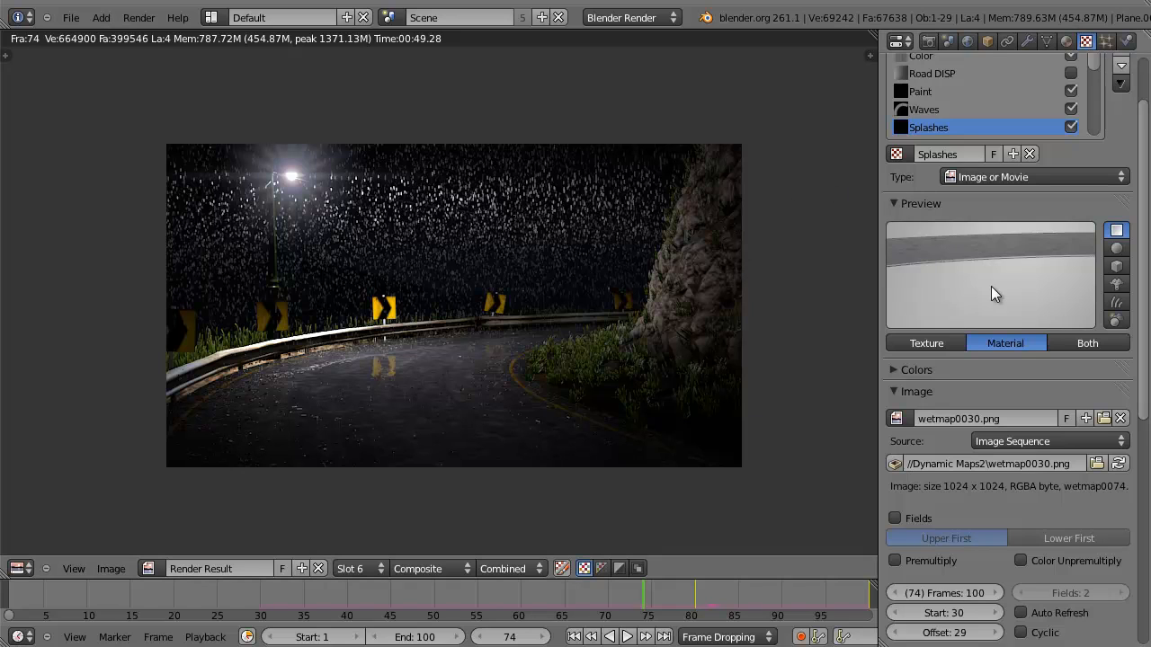
scroll(1043, 431, "down", 9)
scroll(1036, 298, "down", 3)
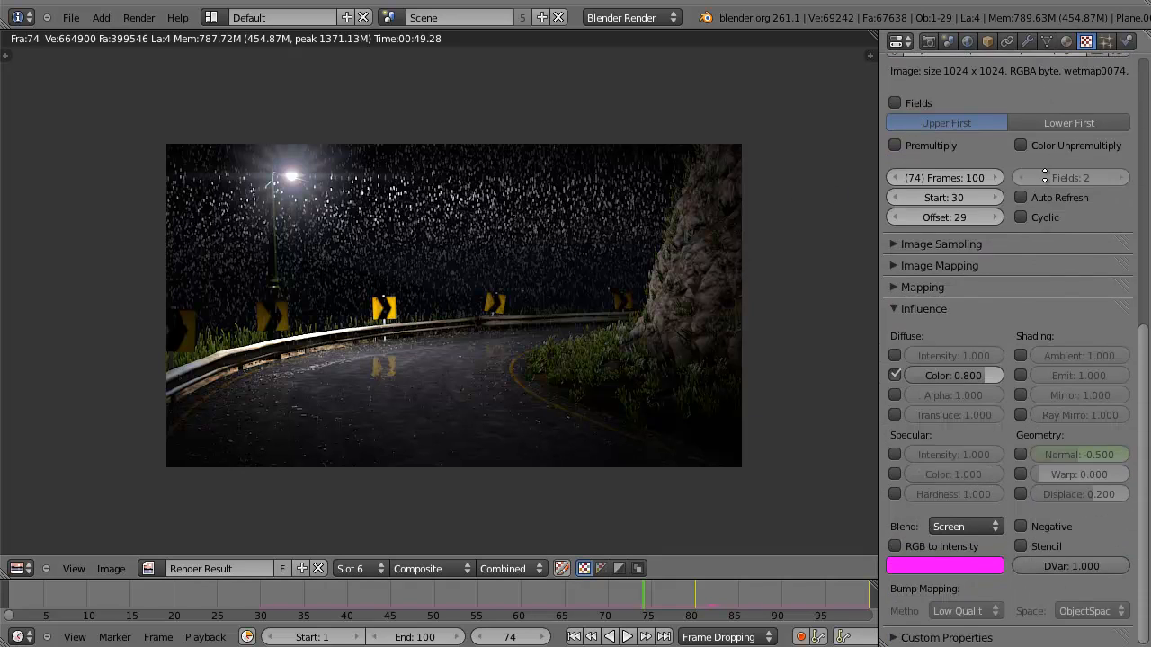
Check the scene's render dimensions and the road's material settings, and return from the rendered image to the camera view.
scroll(962, 92, "up", 10)
left_click(927, 41)
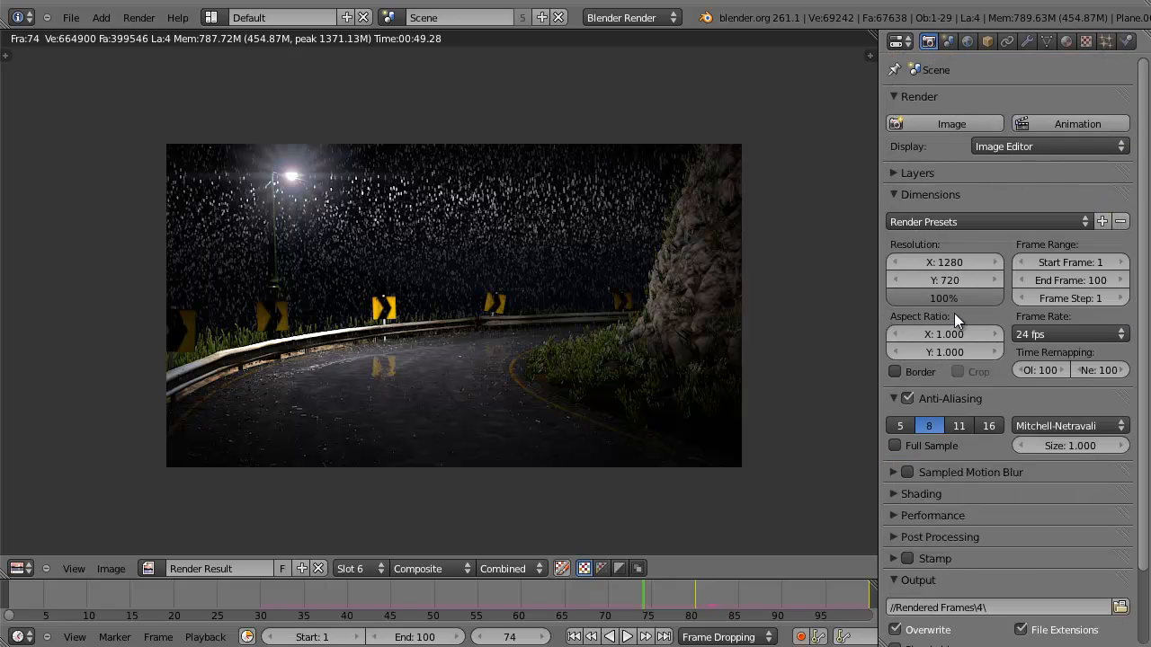
left_click(1065, 42)
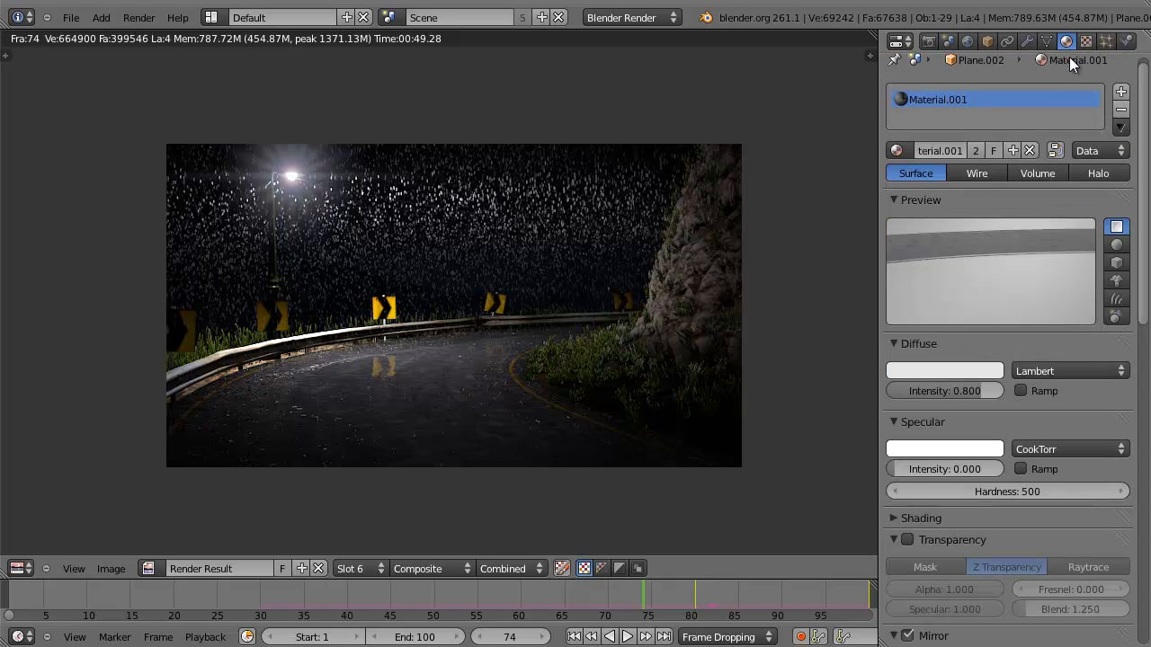
key("Escape")
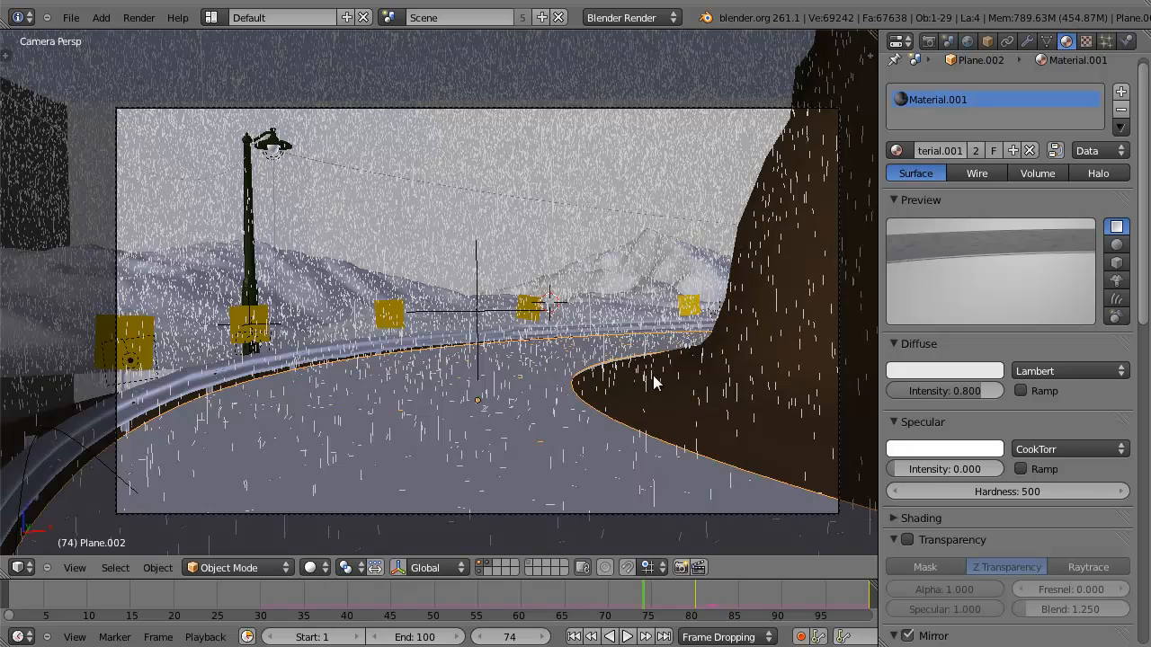
Select the camera, render frame 74 as a still image, and inspect the rain, street lamp and wet road in the result.
scroll(642, 400, "down", 4)
right_click(593, 429)
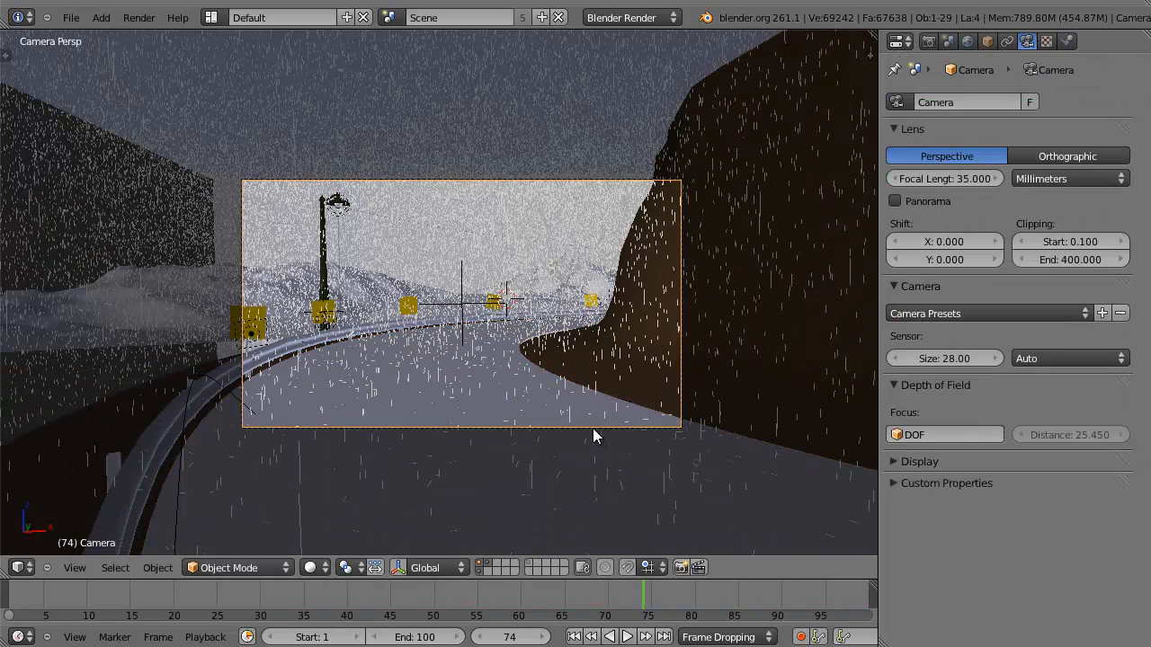
left_click(929, 41)
left_click(964, 126)
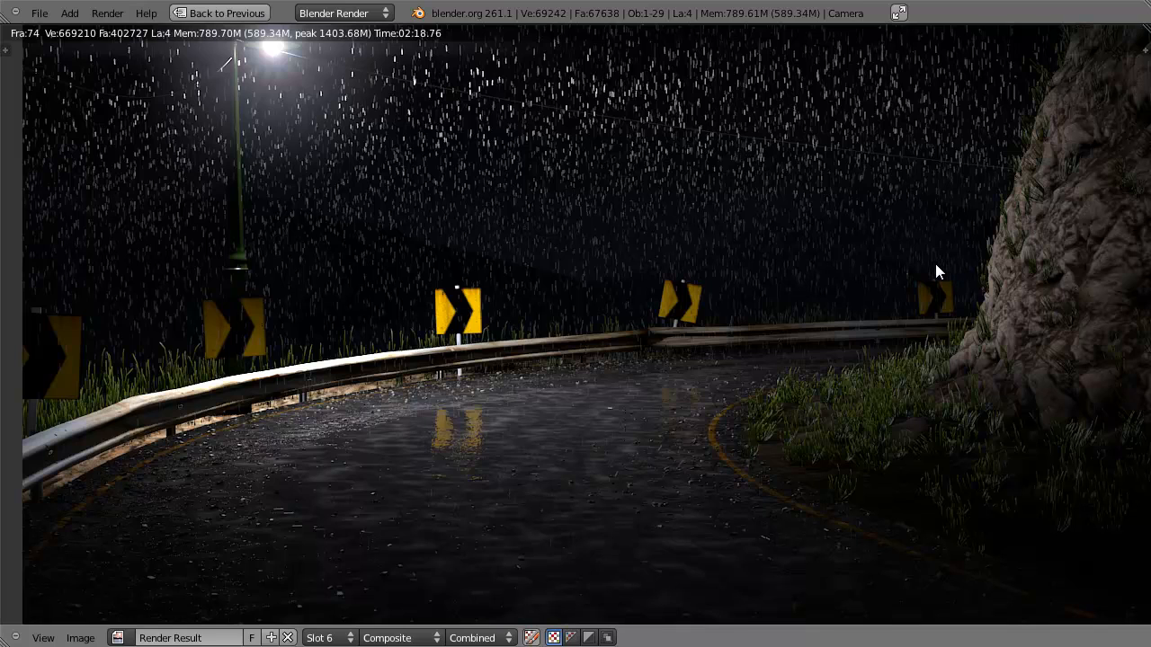
mouse_move(935, 264)
middle_mouse_down()
mouse_move(910, 287)
mouse_move(915, 234)
mouse_move(916, 264)
middle_mouse_up()
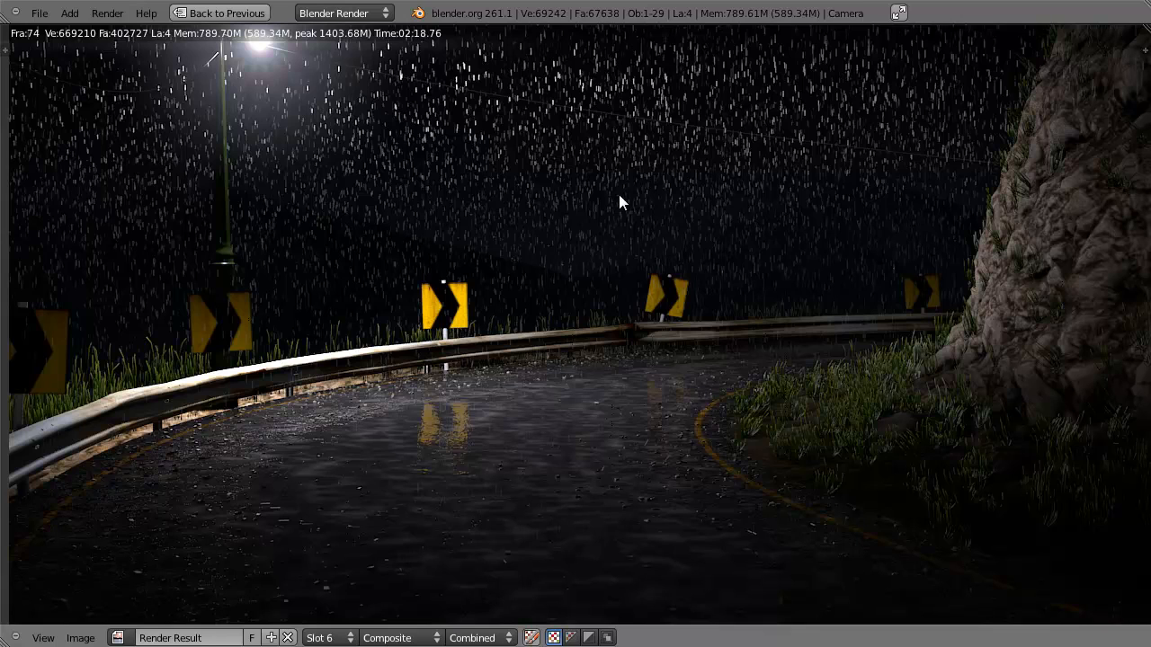
middle_click_drag(644, 217, 639, 243)
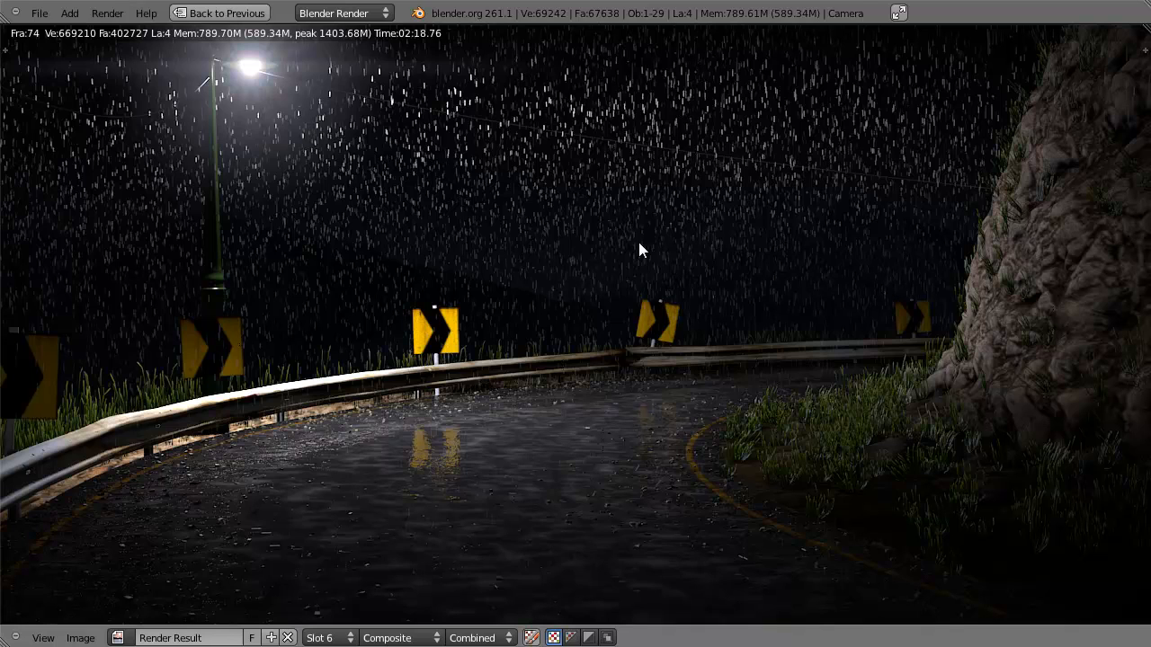